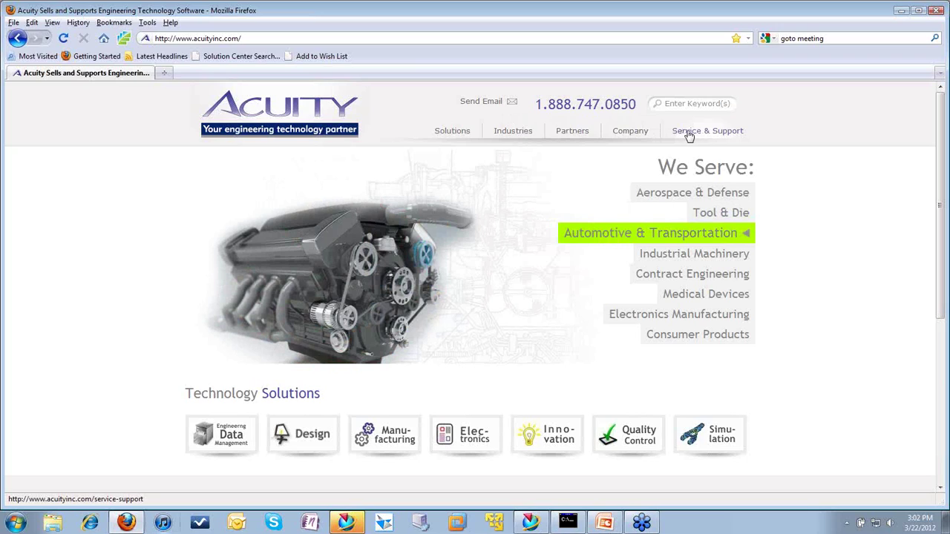
Step: Open the website's Service & Support page and review the support hours and contact information, highlighting the support e-mail address
left_click(688, 135)
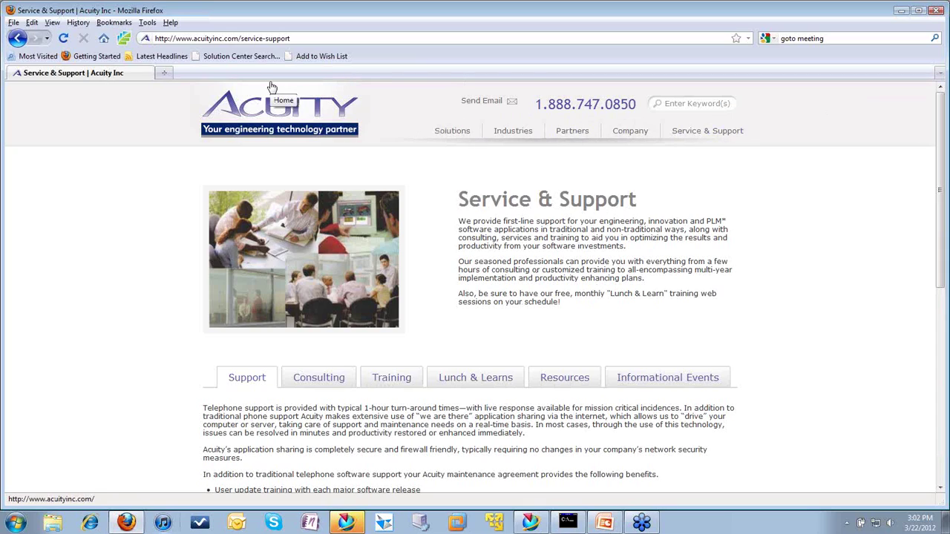
scroll(501, 223, "down", 5)
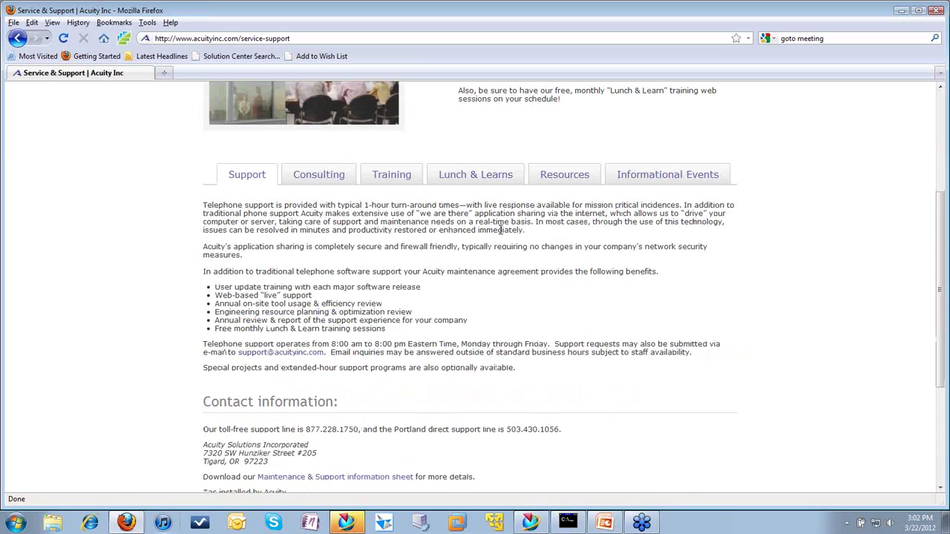
scroll(501, 230, "down", 3)
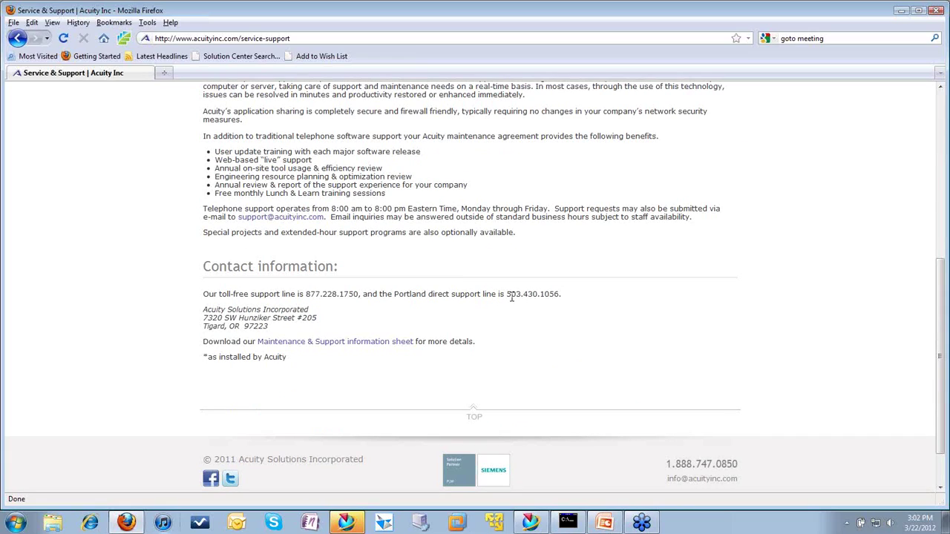
left_click_drag(233, 215, 329, 232)
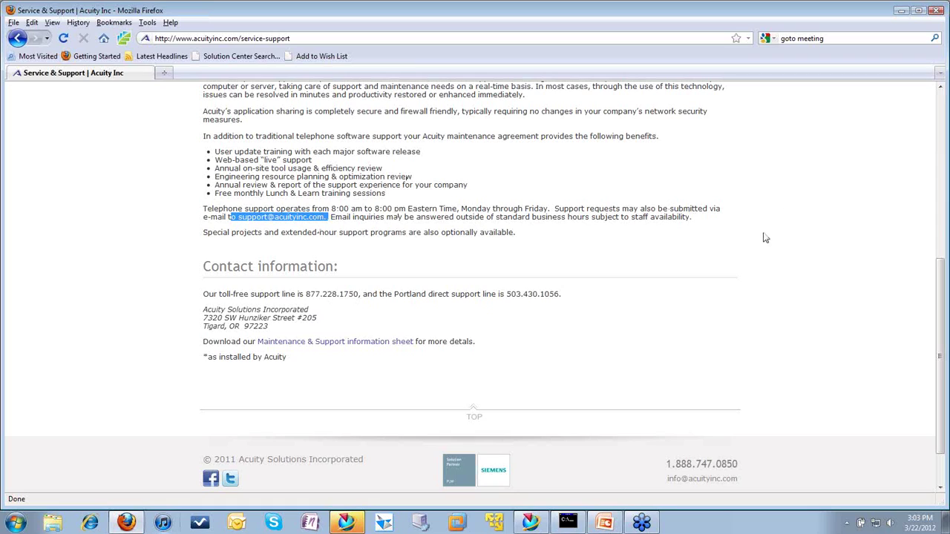
Step: Open the Lunch & Learns section and look through the schedule of upcoming events
scroll(715, 269, "up", 3)
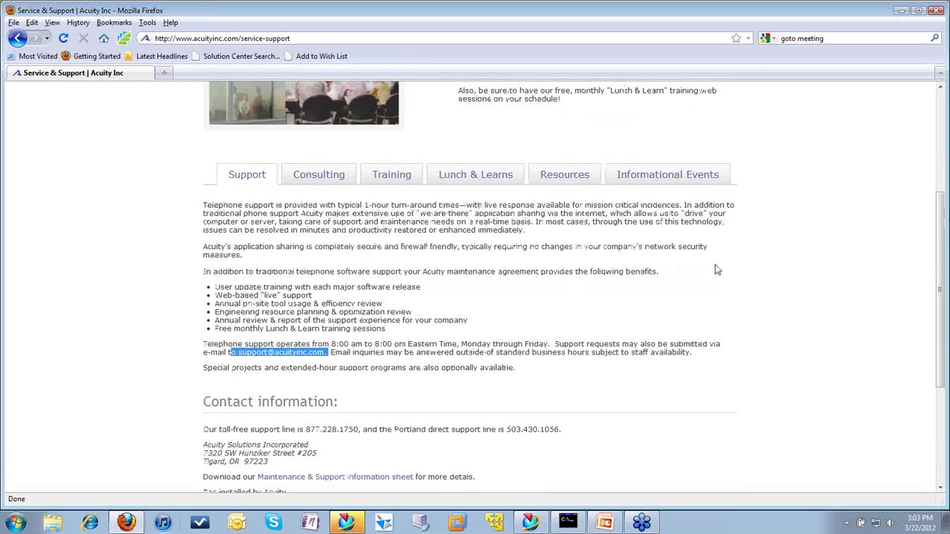
scroll(715, 269, "up", 2)
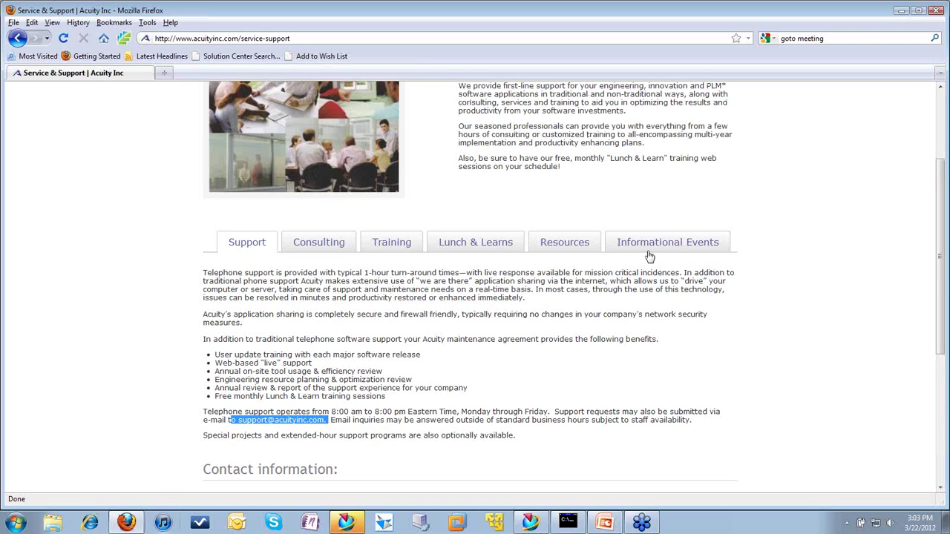
left_click(495, 243)
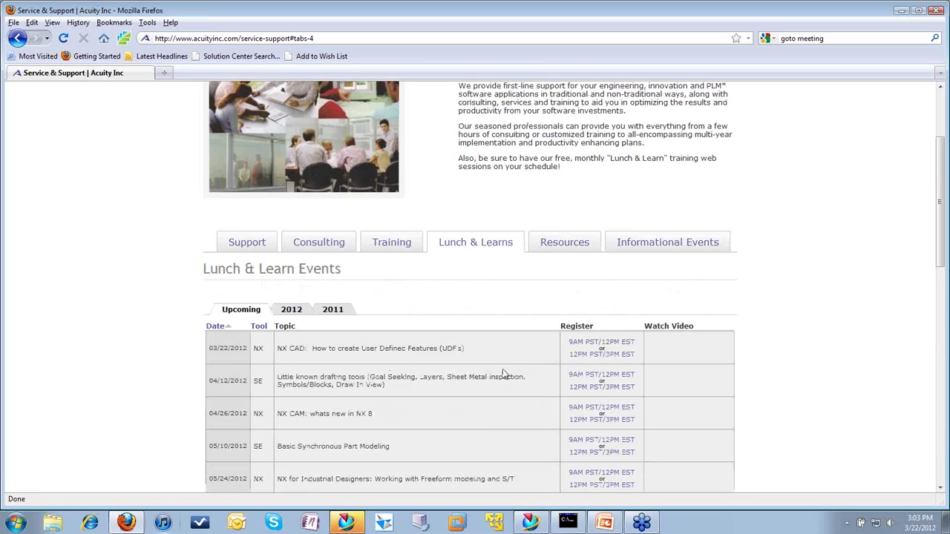
scroll(479, 412, "down", 2)
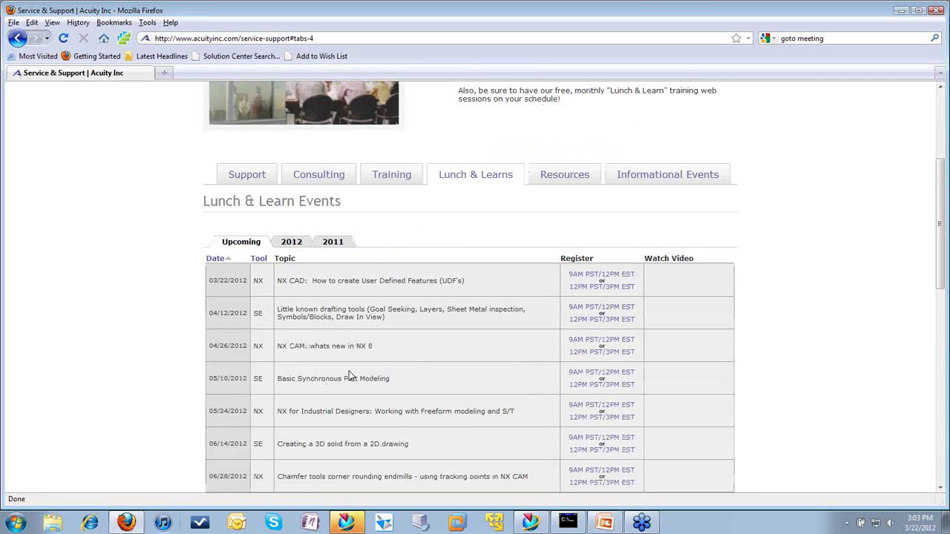
scroll(449, 281, "down", 4)
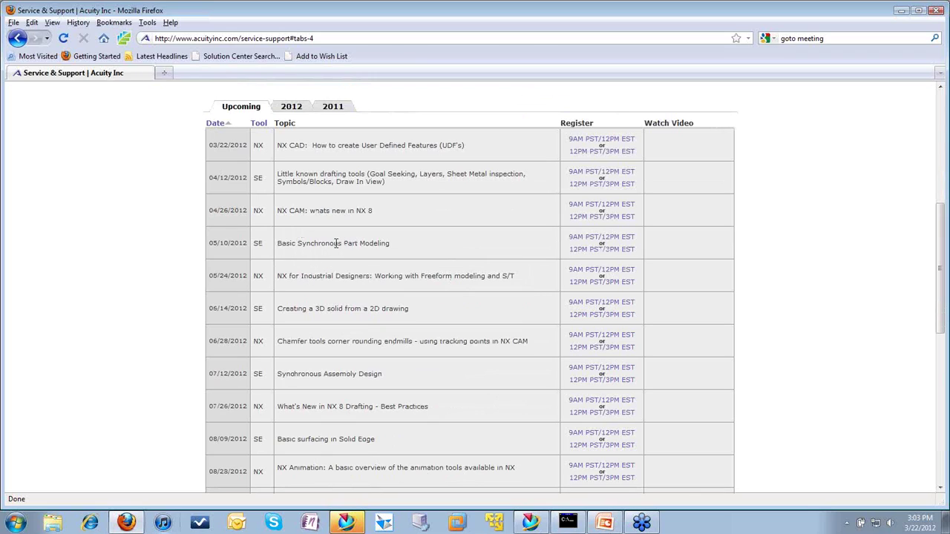
Step: Review the structured training courses and the consulting and service offerings on the Service & Support page
scroll(340, 245, "up", 6)
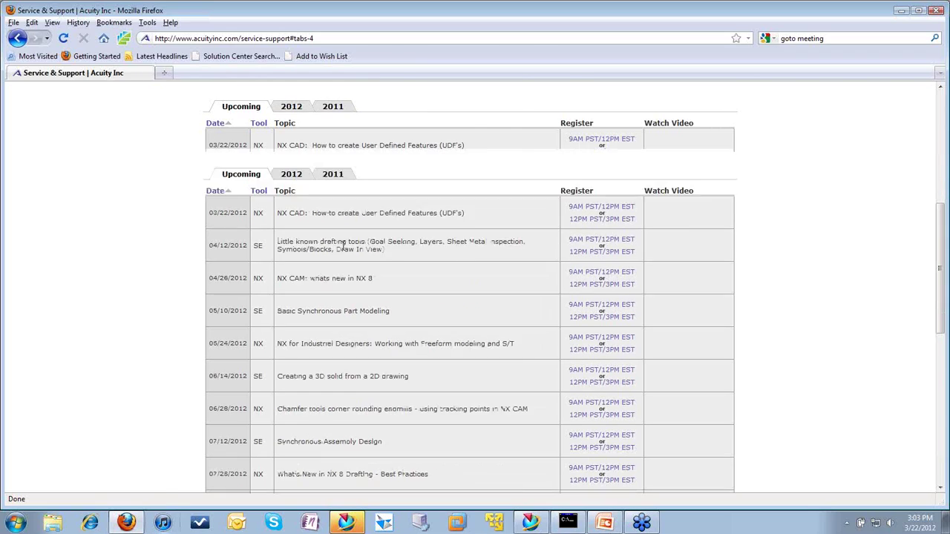
left_click(403, 312)
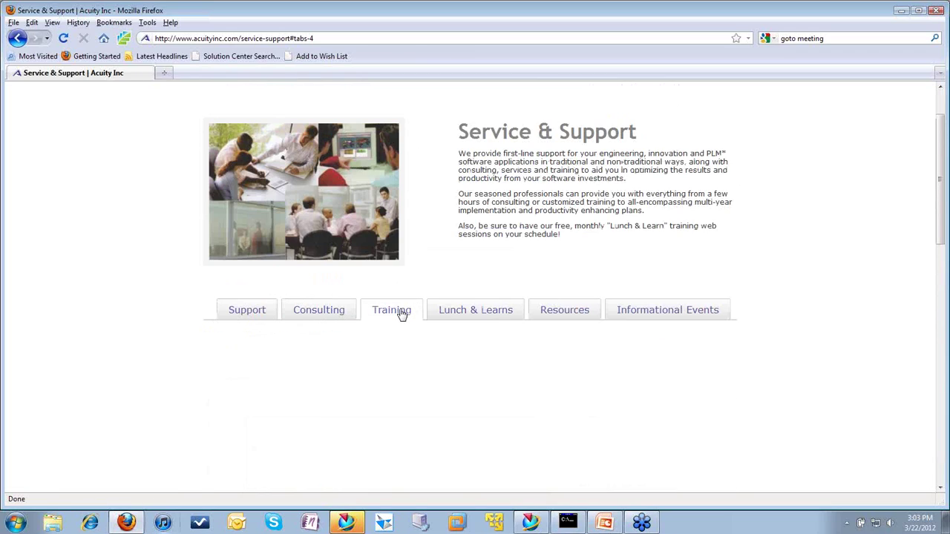
scroll(401, 310, "down", 2)
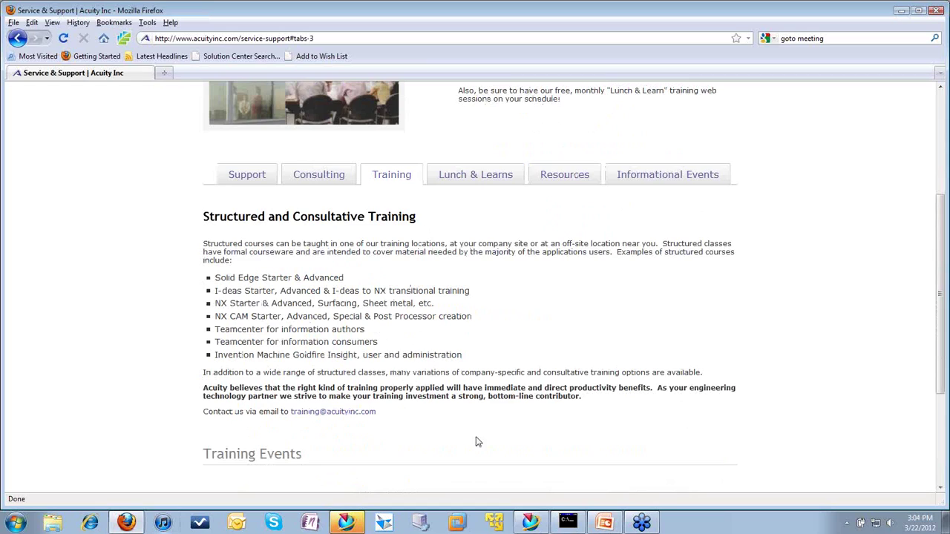
left_click(318, 184)
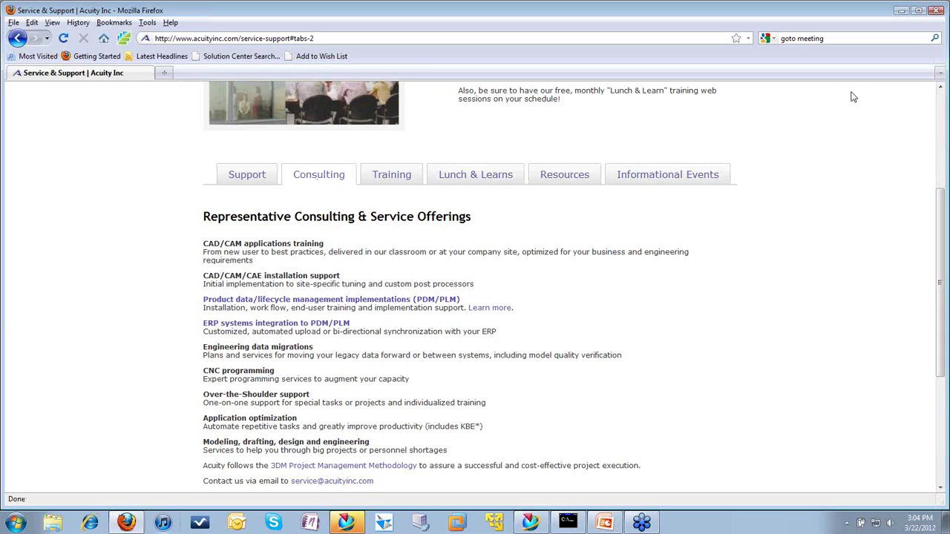
Step: Minimize the browser, switch to NX with the cardholder part, and dismiss the save reminder without saving
left_click(900, 11)
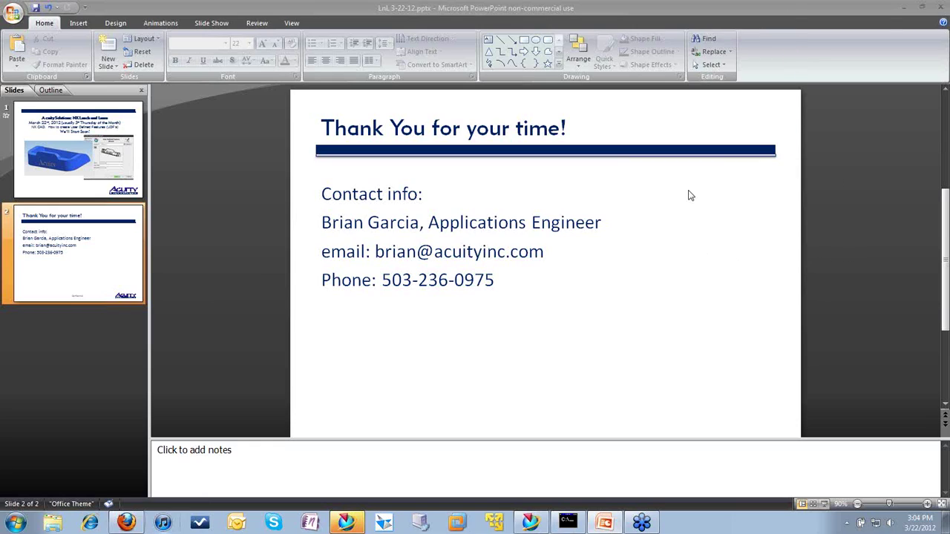
left_click(349, 523)
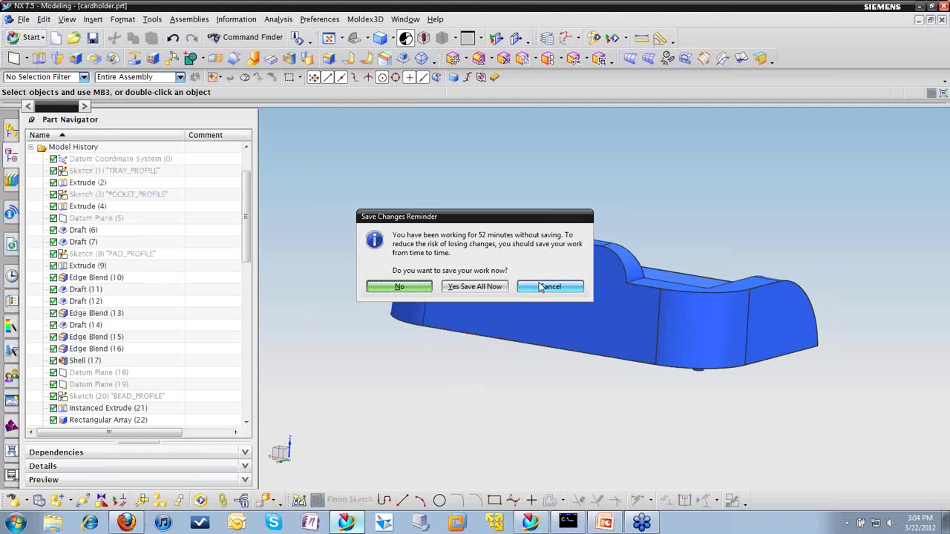
left_click(543, 290)
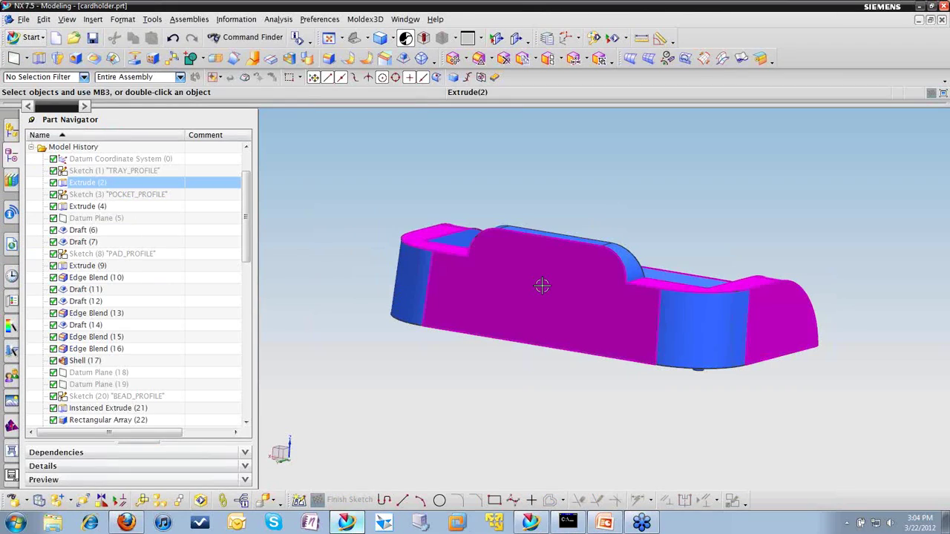
middle_click_drag(388, 238, 386, 210)
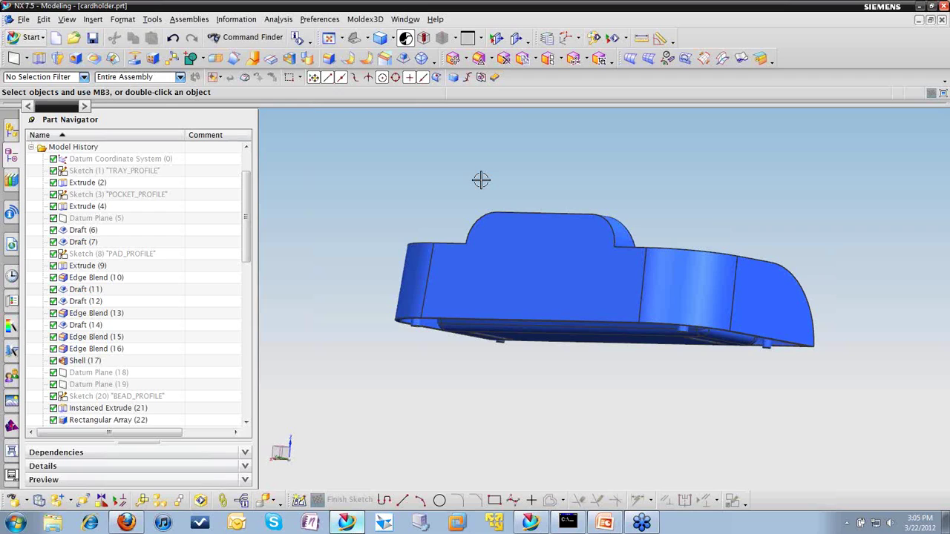
mouse_move(562, 141)
middle_mouse_down()
mouse_move(530, 161)
mouse_move(595, 145)
mouse_move(545, 127)
mouse_move(570, 138)
mouse_move(566, 146)
mouse_move(566, 138)
middle_mouse_up()
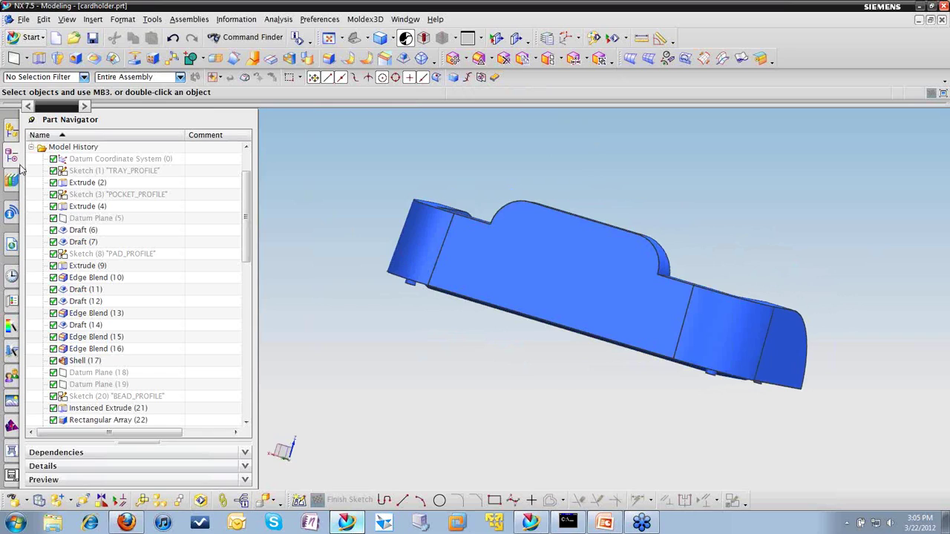
Step: Open the Reuse Library and display the NX UDFs folder of the UDF Library
left_click(12, 133)
left_click(11, 155)
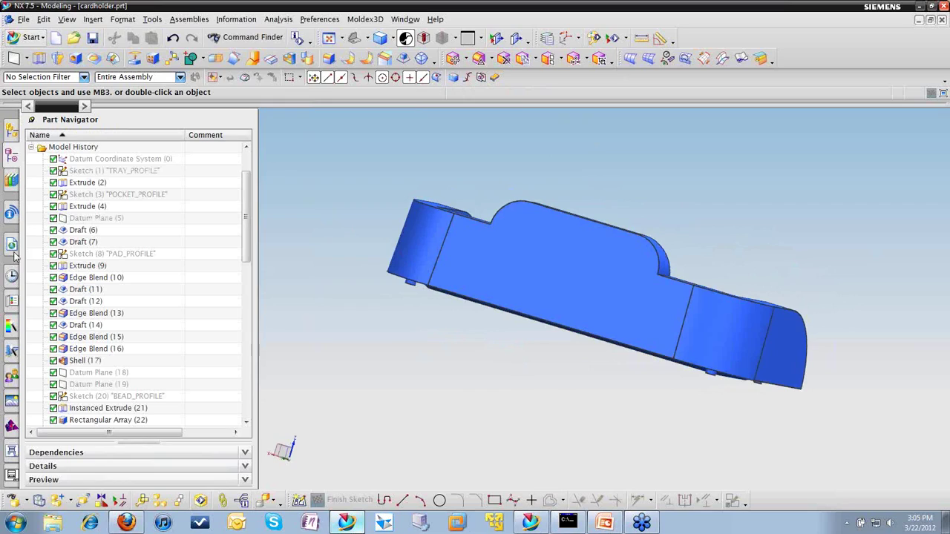
left_click(13, 183)
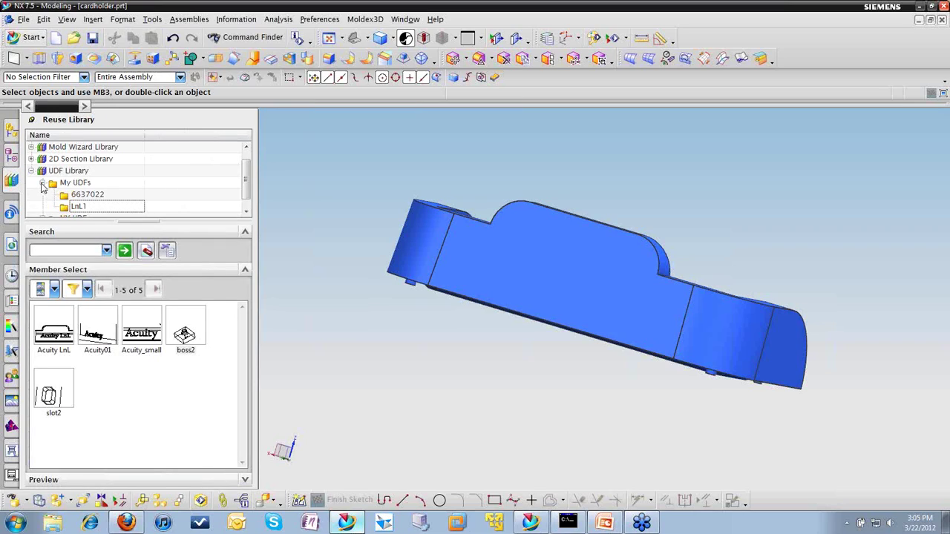
left_click(42, 182)
left_click(31, 183)
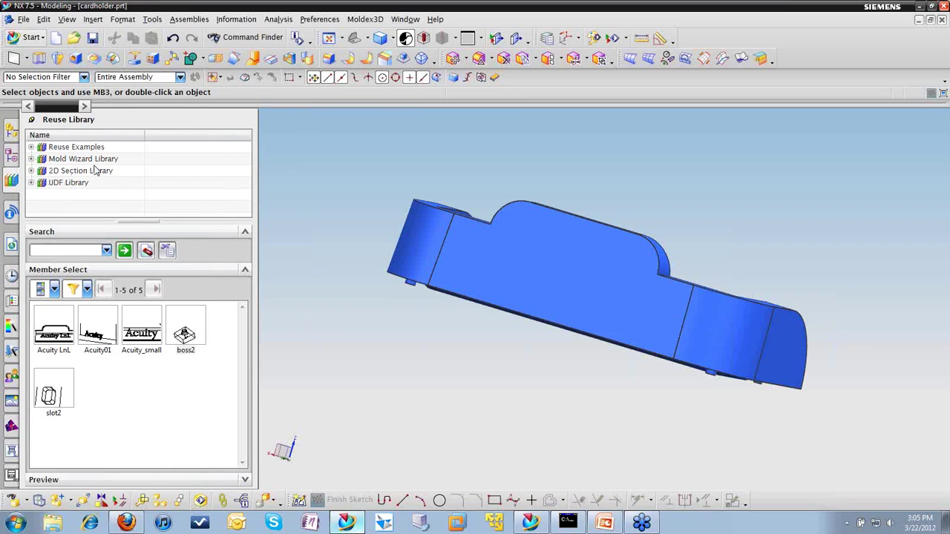
left_click(31, 183)
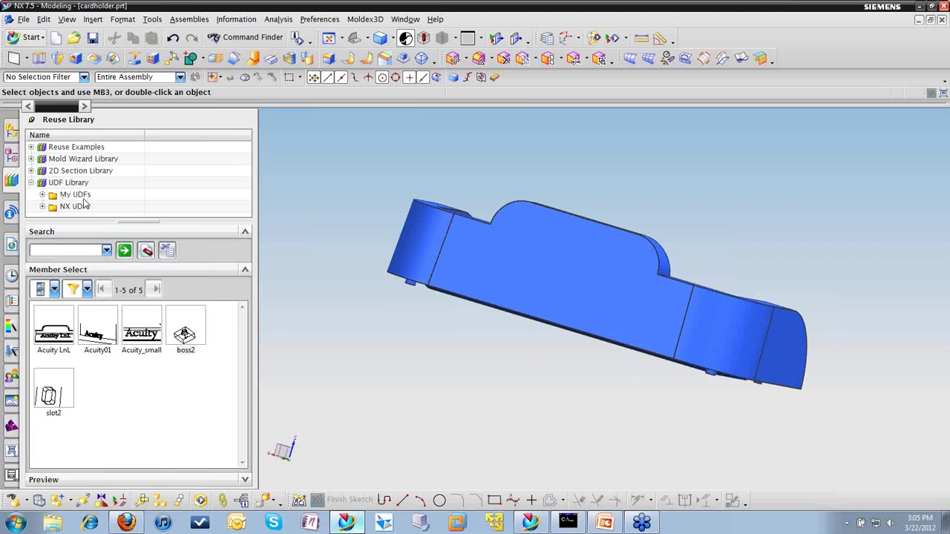
left_click(42, 207)
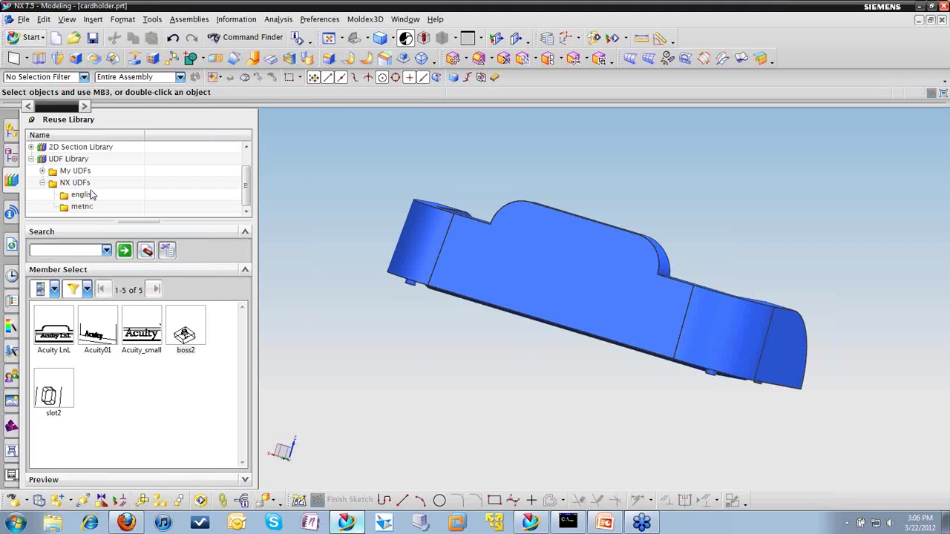
left_click(70, 186)
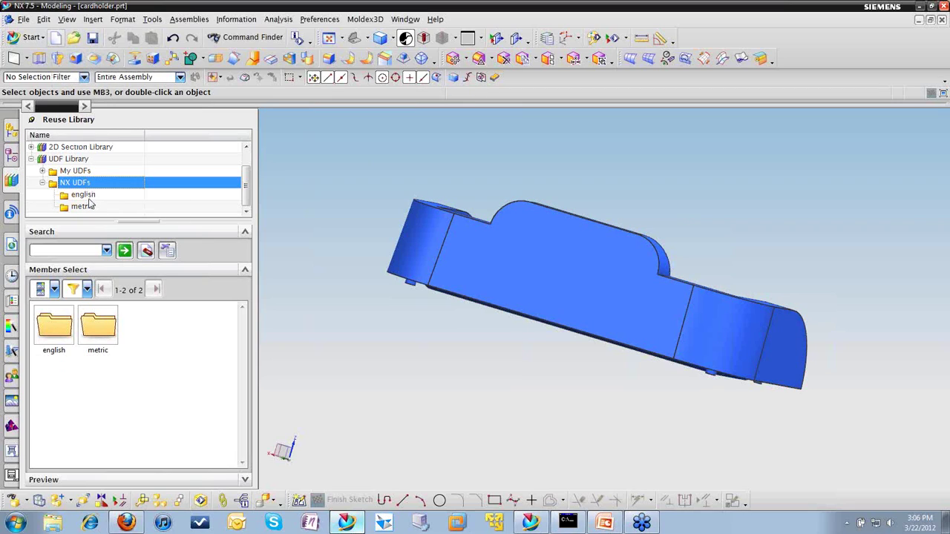
Step: Create a new inch part, model1.prt, from the Model template and insert a 4 x 4 x 4 in block at the origin
left_click(57, 39)
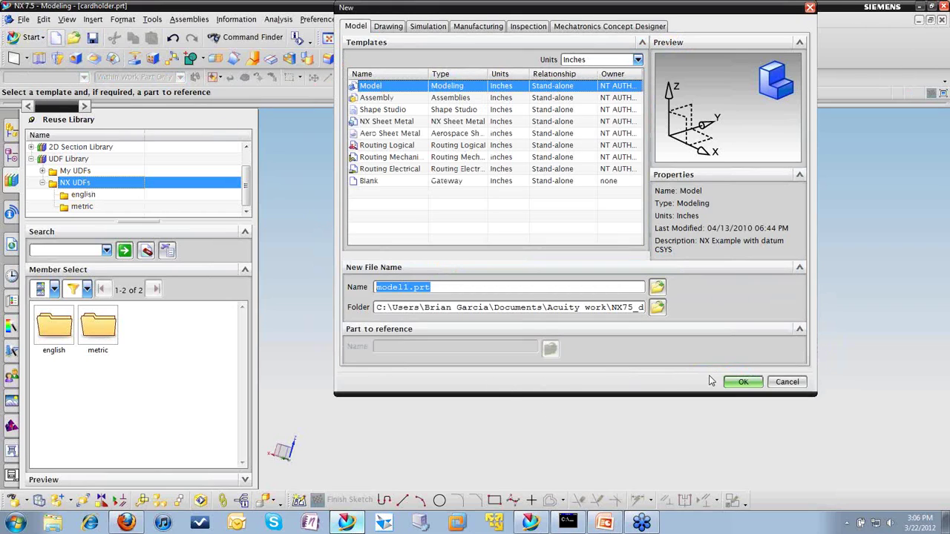
left_click(745, 382)
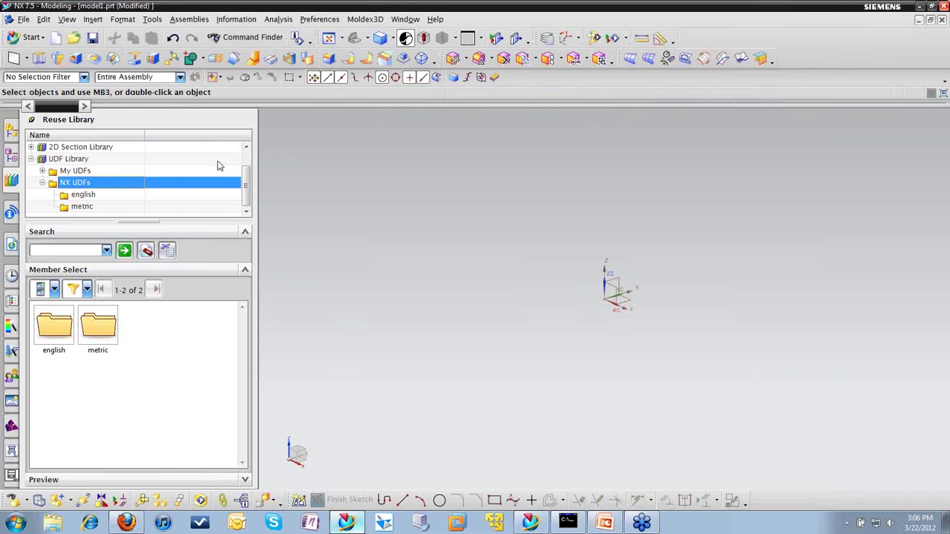
left_click(93, 19)
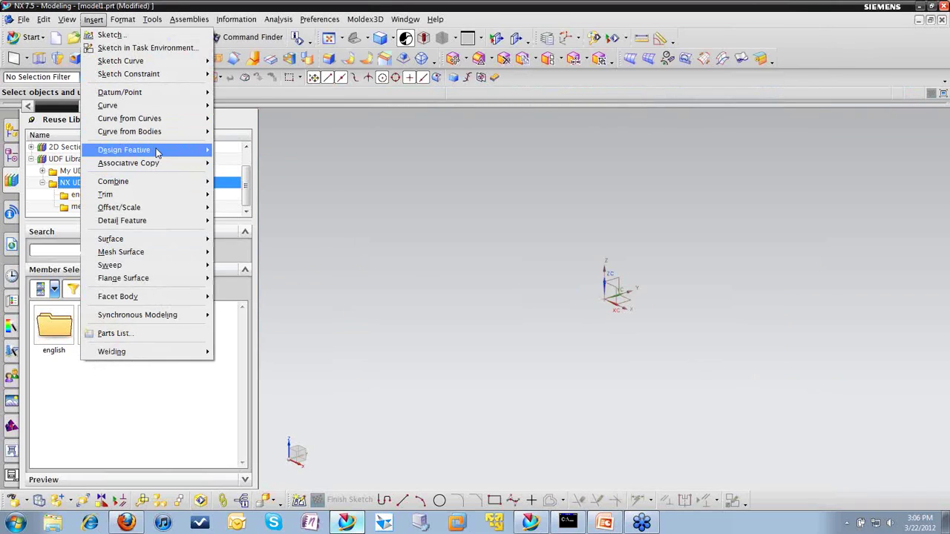
mouse_move(157, 151)
left_click(252, 182)
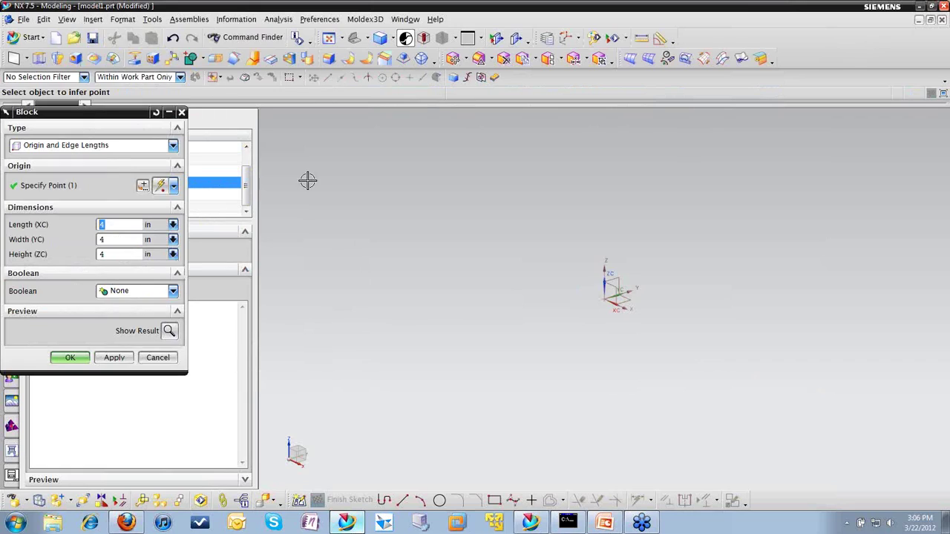
left_click(77, 357)
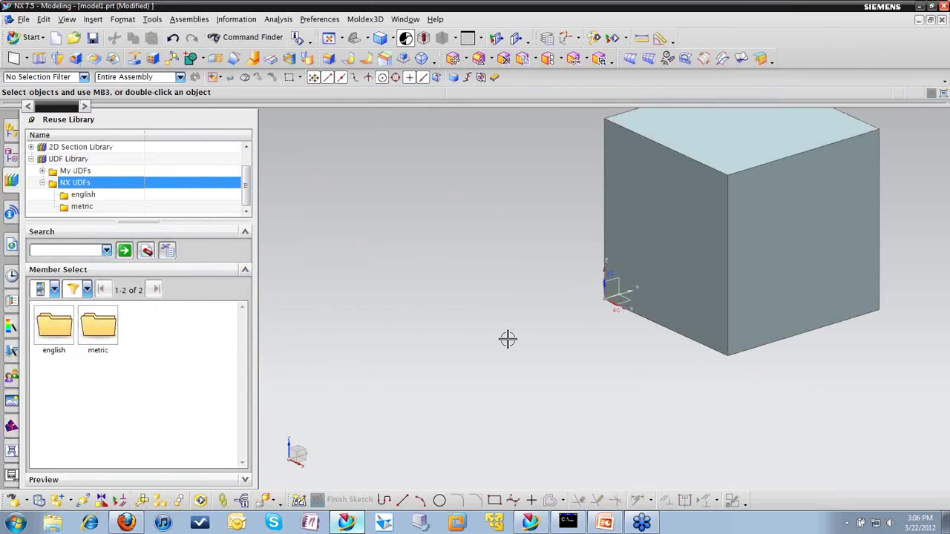
scroll(507, 339, "down", 2)
middle_click_drag(508, 233, 395, 307, "shift")
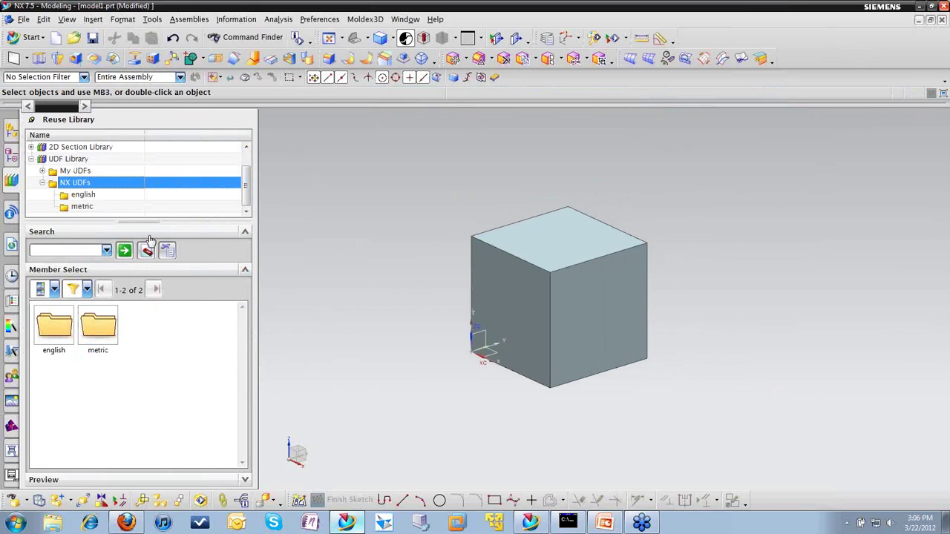
Step: Start inserting the cap_screw_cb_inch user defined feature from the english folder of NX UDFs into the part
left_click(91, 198)
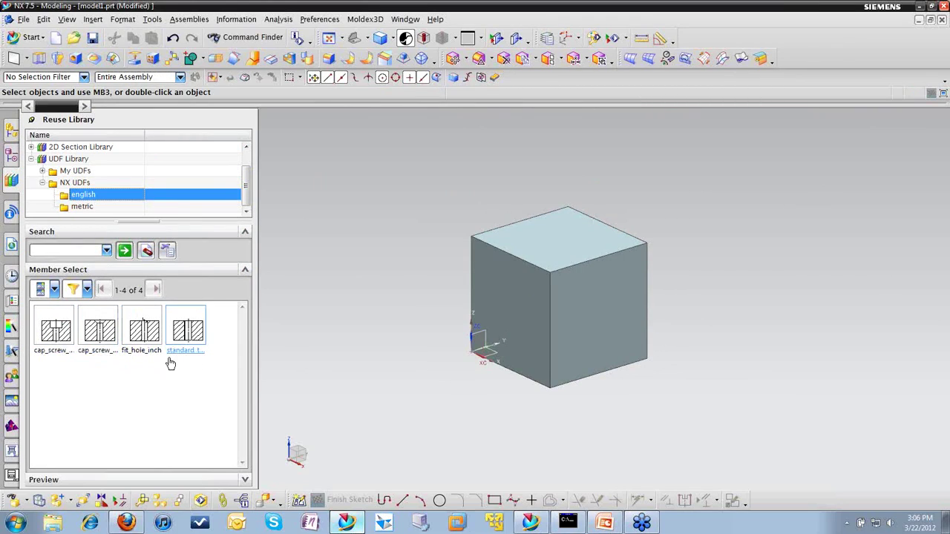
left_click(65, 335)
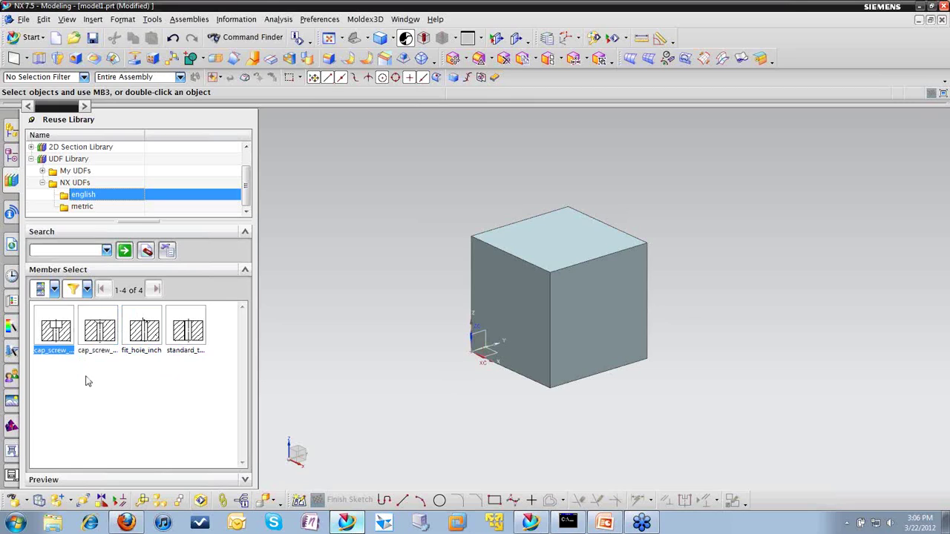
left_click_drag(63, 336, 365, 322)
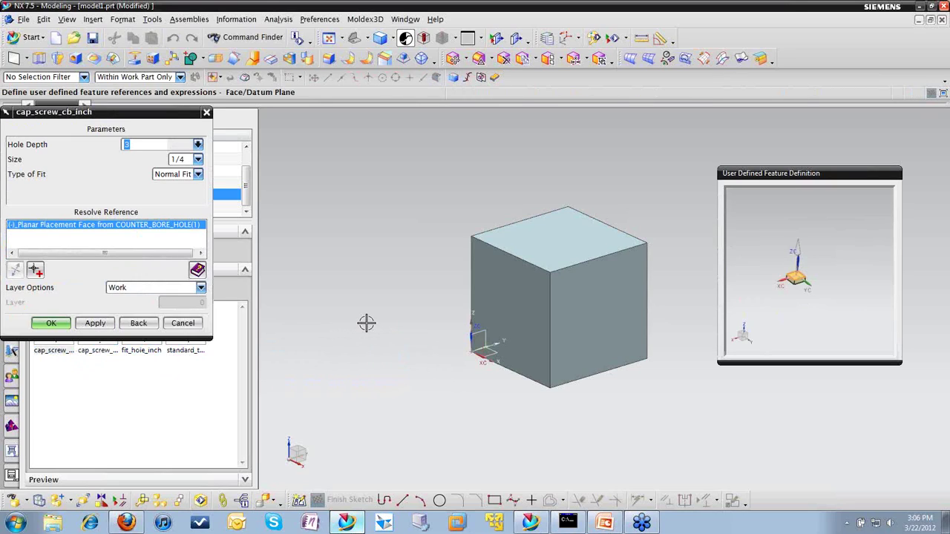
Step: Examine the highlighted planar placement face on the sample block in the User Defined Feature Definition preview
left_click_drag(757, 184, 798, 318)
scroll(842, 411, "up", 2)
middle_click_drag(847, 404, 885, 358, "shift")
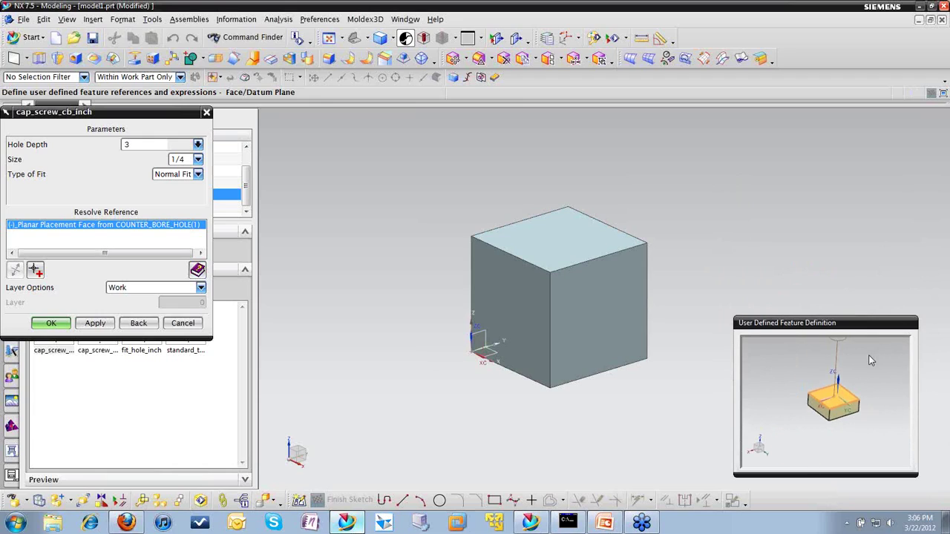
scroll(854, 374, "up", 1)
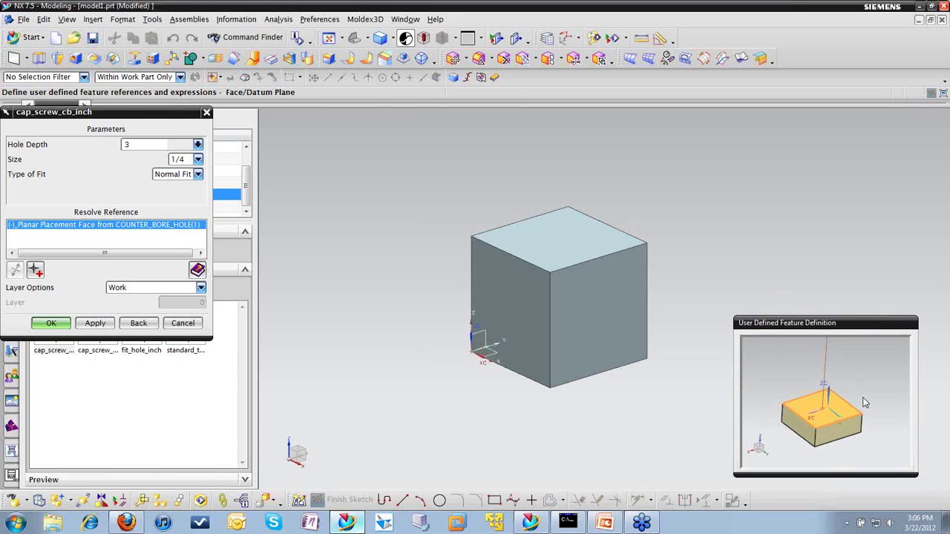
right_click(870, 383)
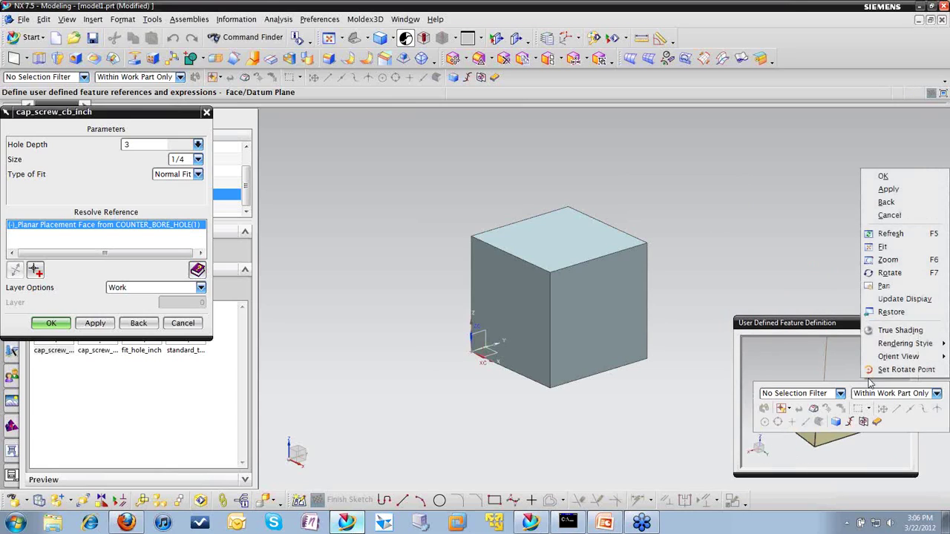
left_click(896, 261)
left_click_drag(774, 373, 869, 450)
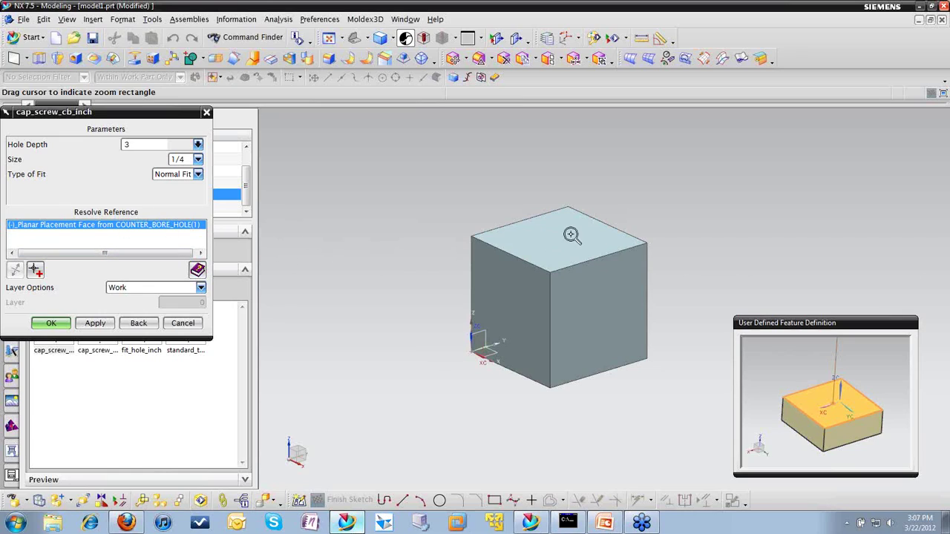
key("Escape")
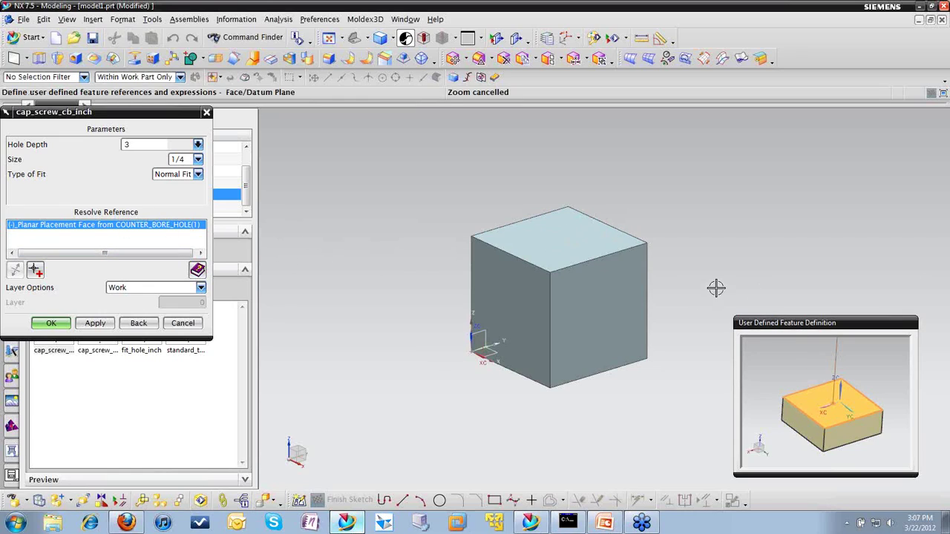
Step: Assign the block's top face as the planar placement face and set the cap screw size to 1/2
left_click(558, 248)
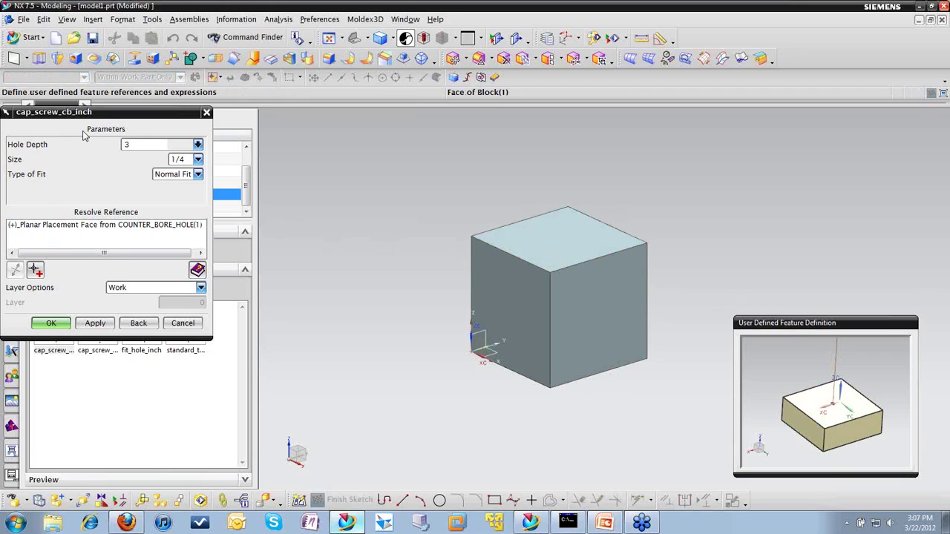
left_click_drag(87, 114, 262, 136)
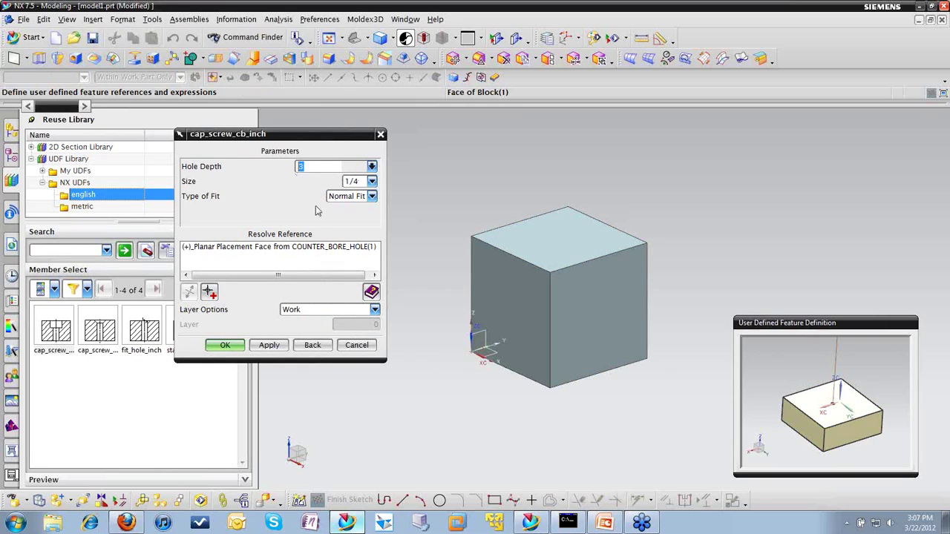
left_click(372, 167)
key("Escape")
left_click(371, 181)
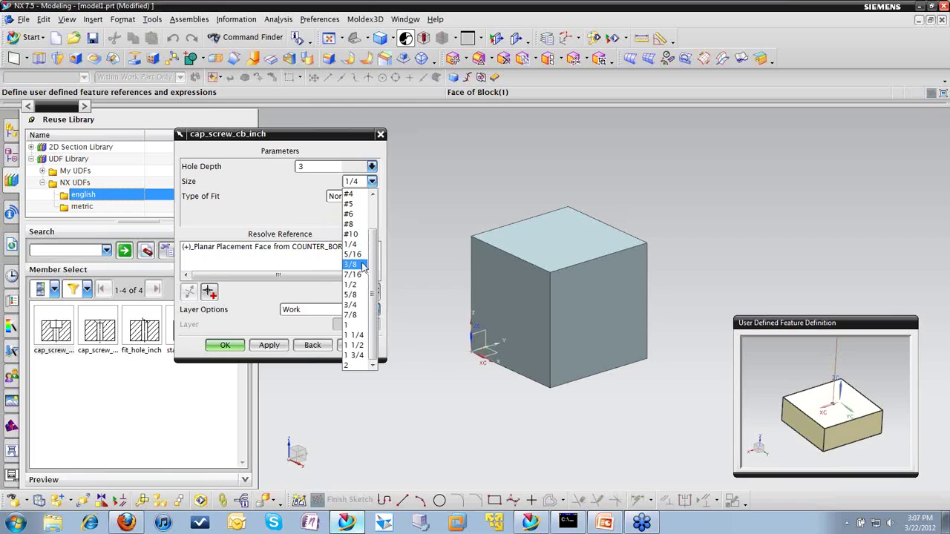
left_click(363, 287)
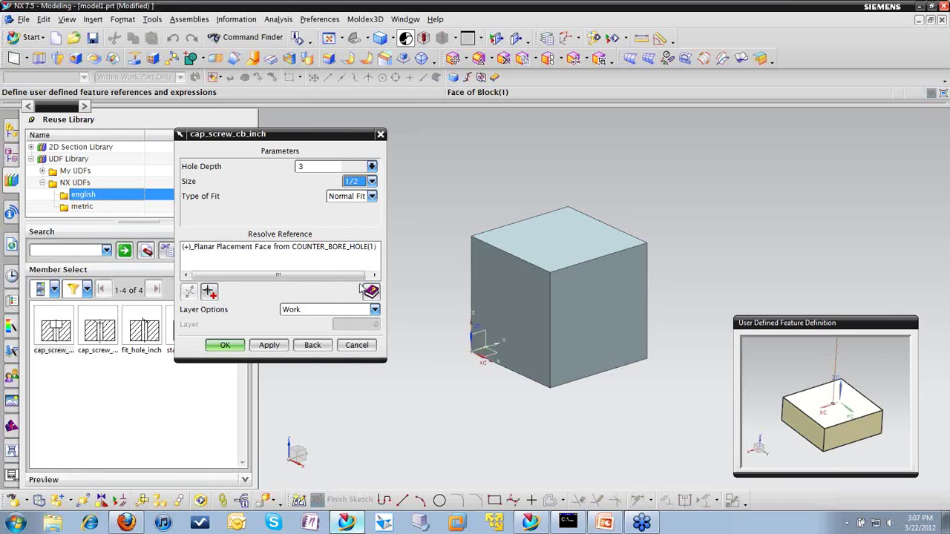
left_click(235, 347)
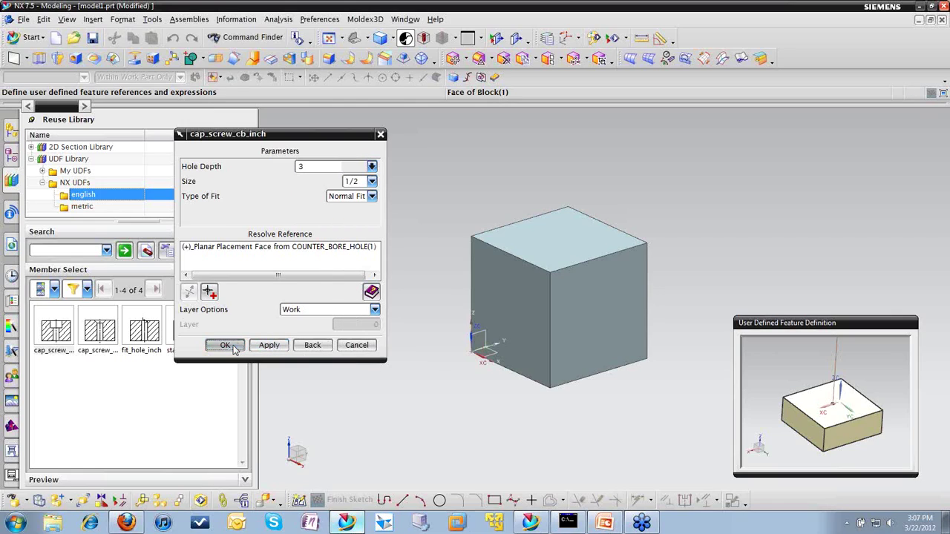
Step: Position the counterbore hole with perpendicular dimensions of 2 in from each of two adjacent edges of the block's top face
left_click_drag(294, 132, 352, 161)
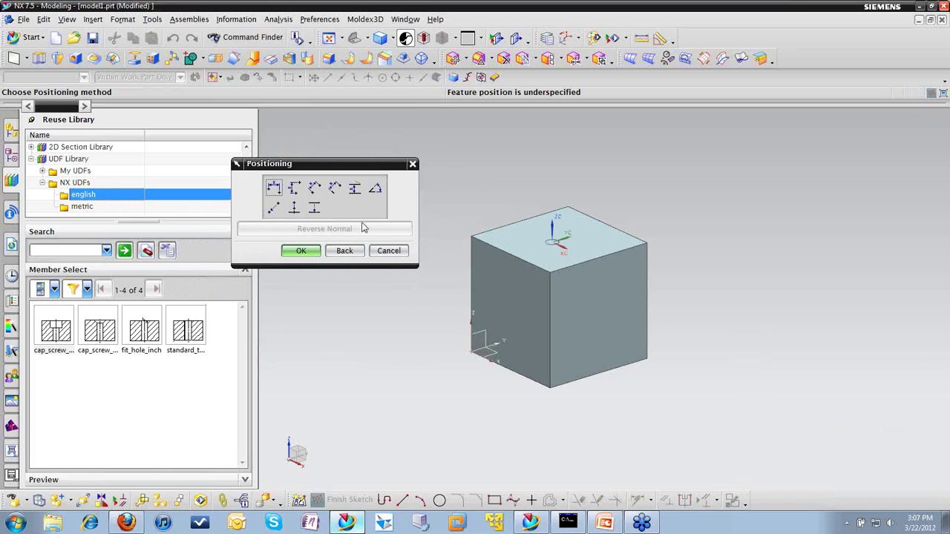
left_click(335, 187)
left_click(507, 256)
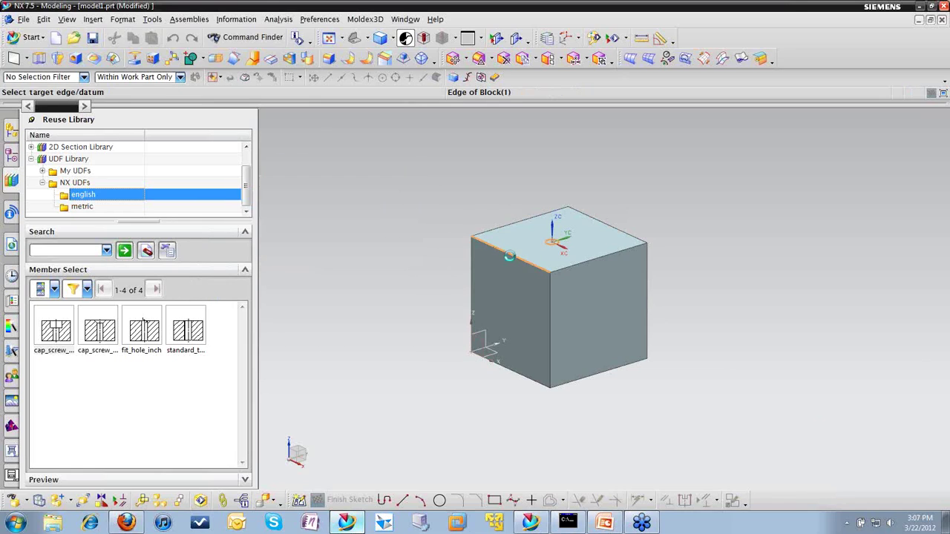
scroll(545, 251, "up", 3)
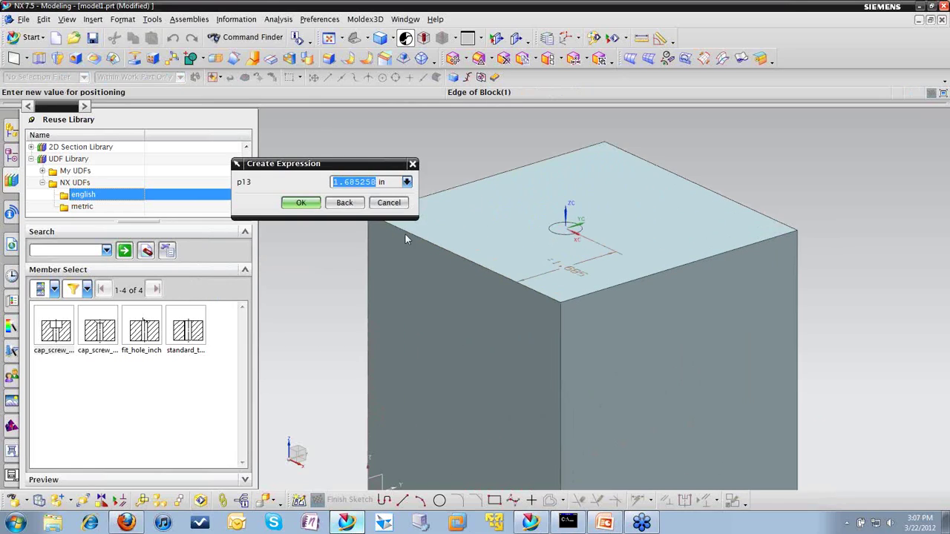
type("2")
left_click(300, 203)
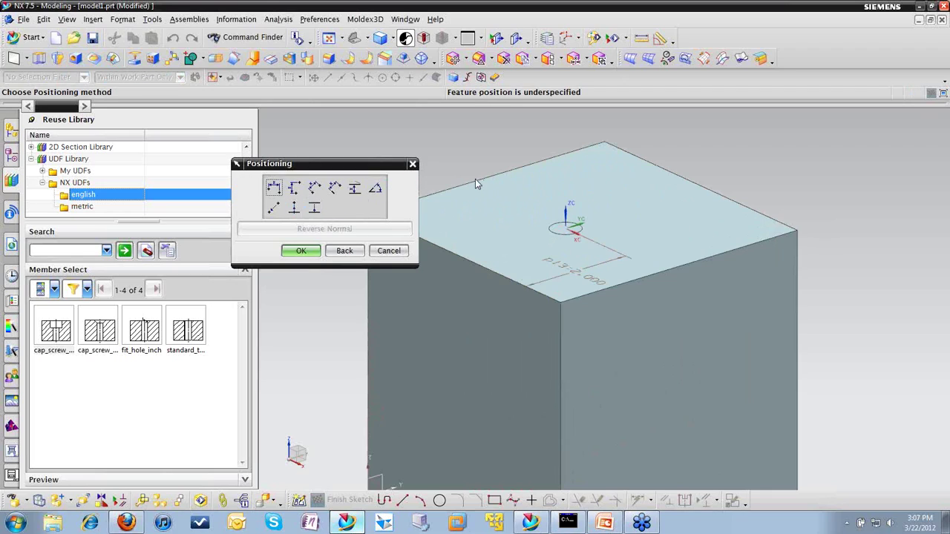
left_click(334, 188)
left_click(467, 184)
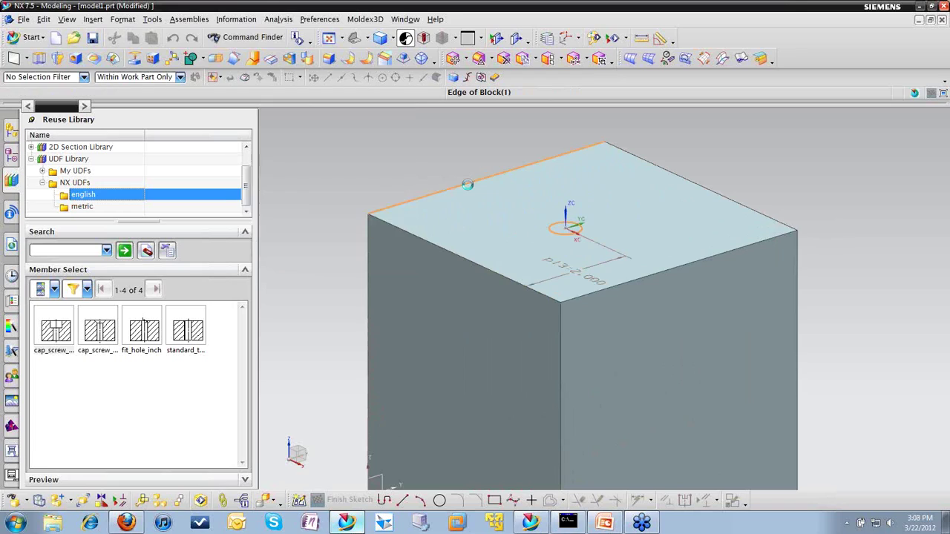
type("2")
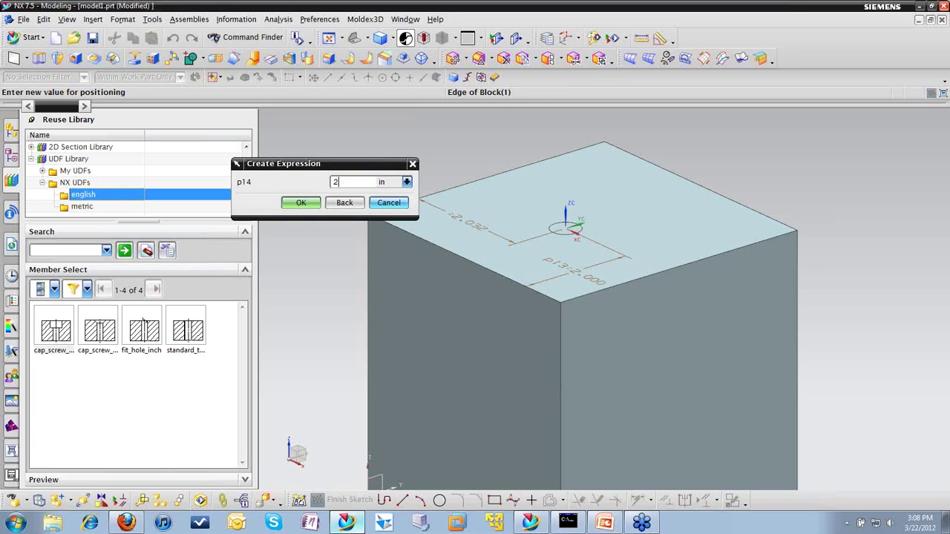
left_click(301, 203)
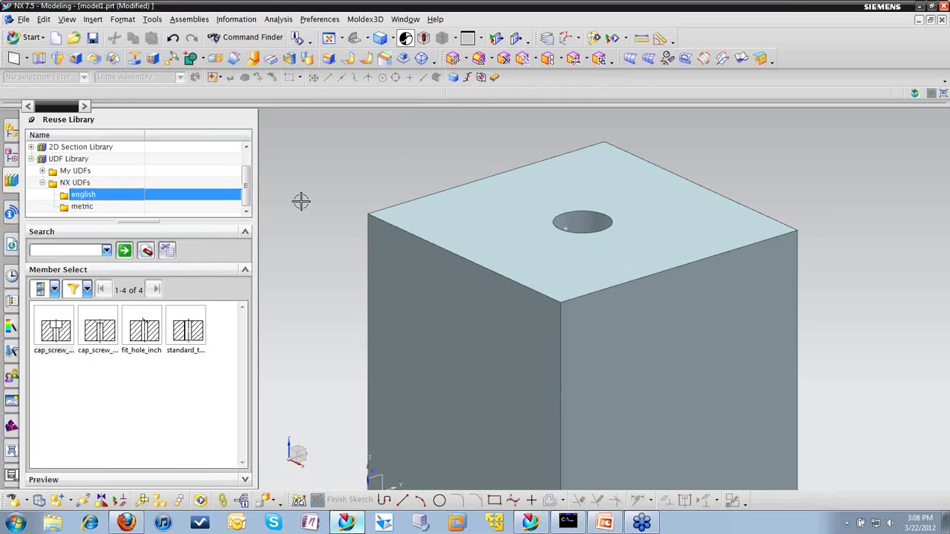
Step: Section the view through the hole with a plane normal to the Y axis and keep the section displayed
middle_click_drag(609, 195, 593, 212)
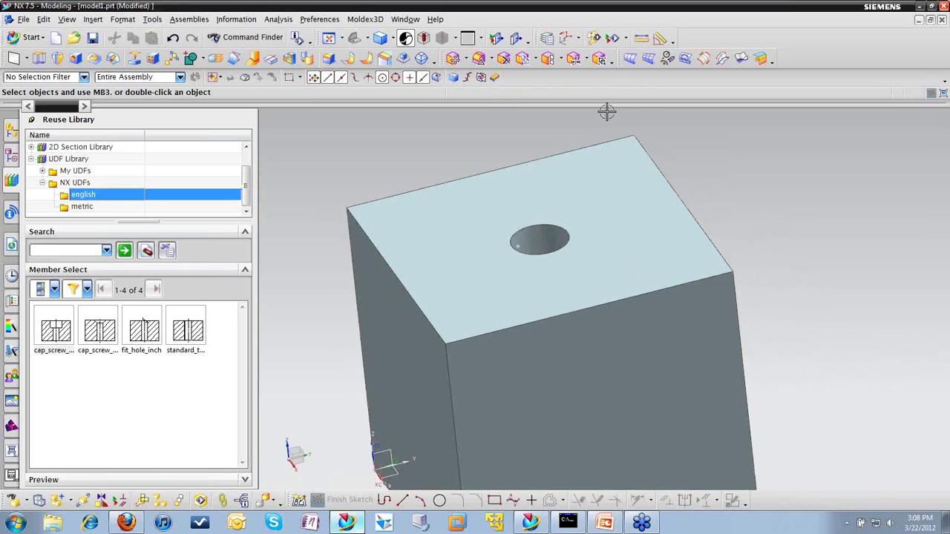
left_click(497, 38)
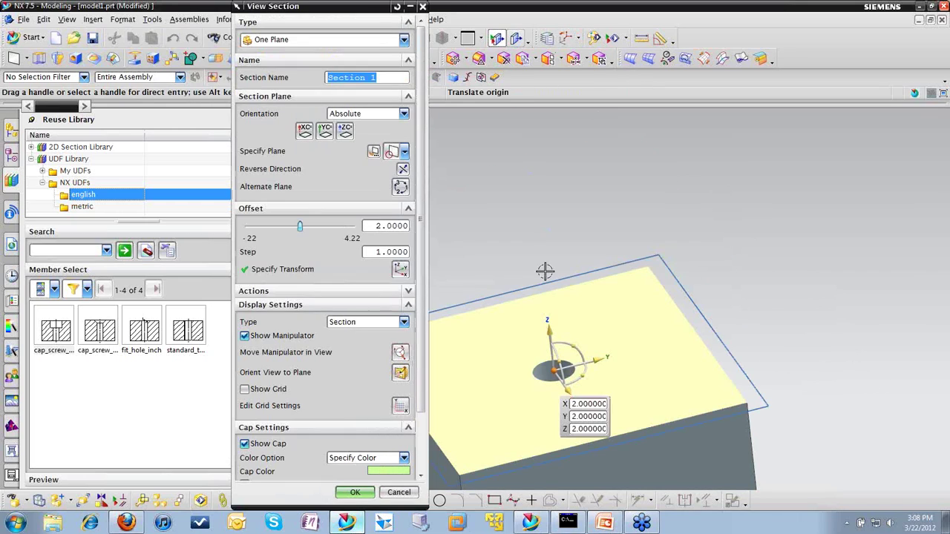
left_click(325, 129)
middle_click_drag(630, 238, 658, 213)
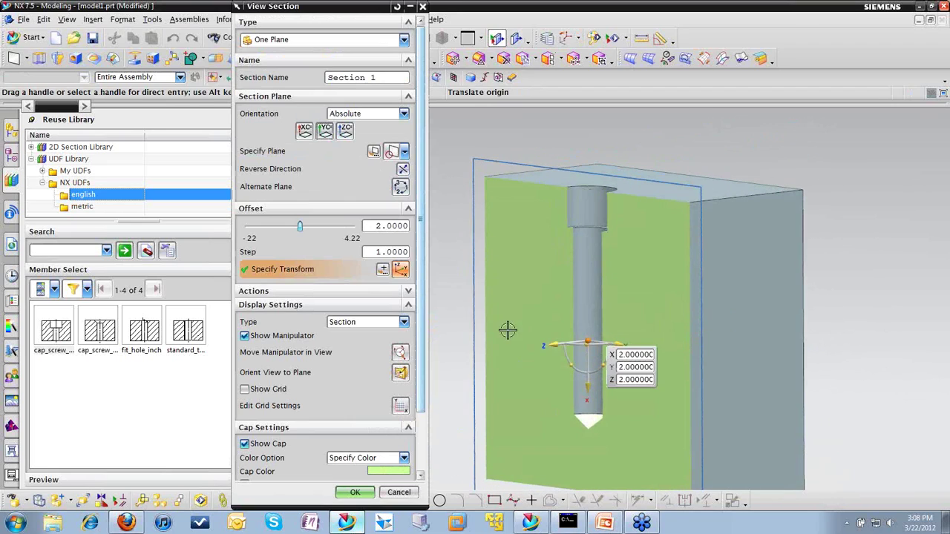
left_click(354, 492)
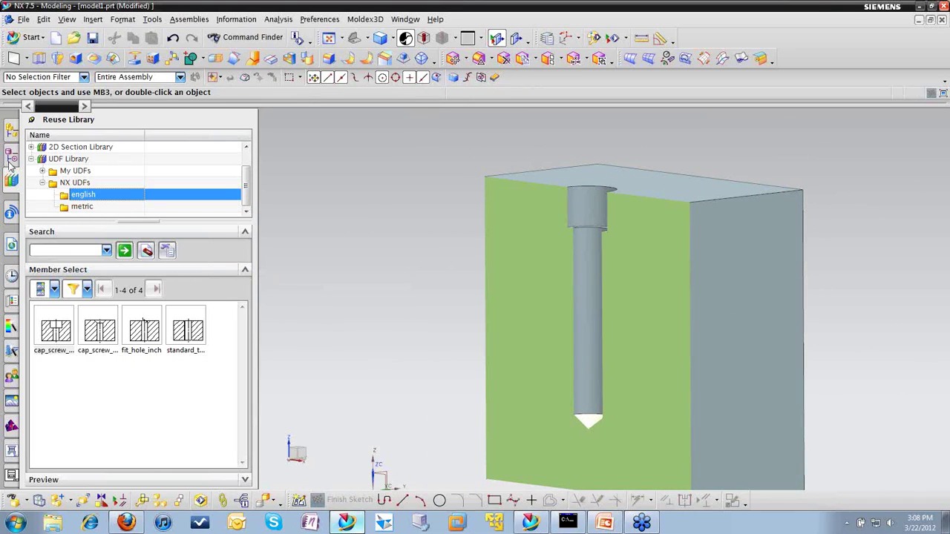
Step: Edit the parameters of the cap_screw_cb_inch feature, setting its size to 3/4 and its hole depth to 3.5
left_click(11, 159)
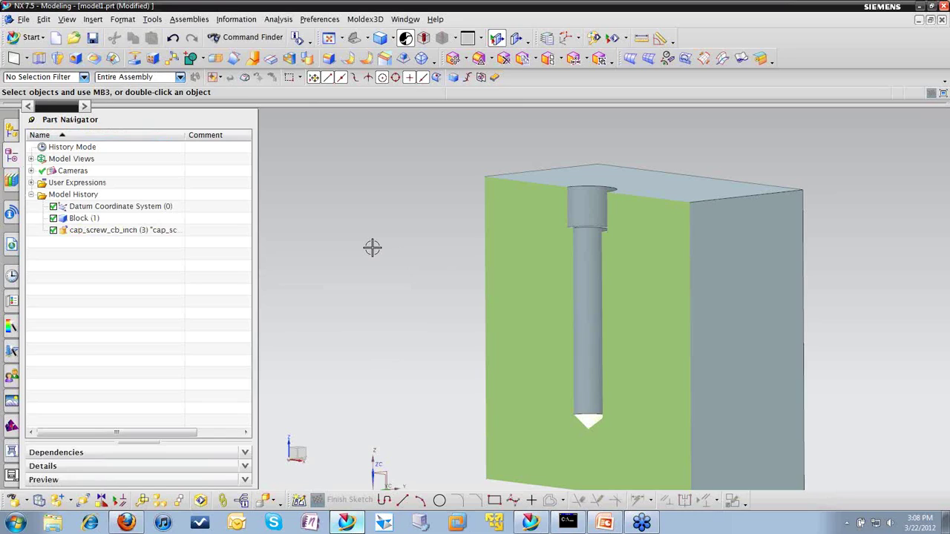
right_click(106, 232)
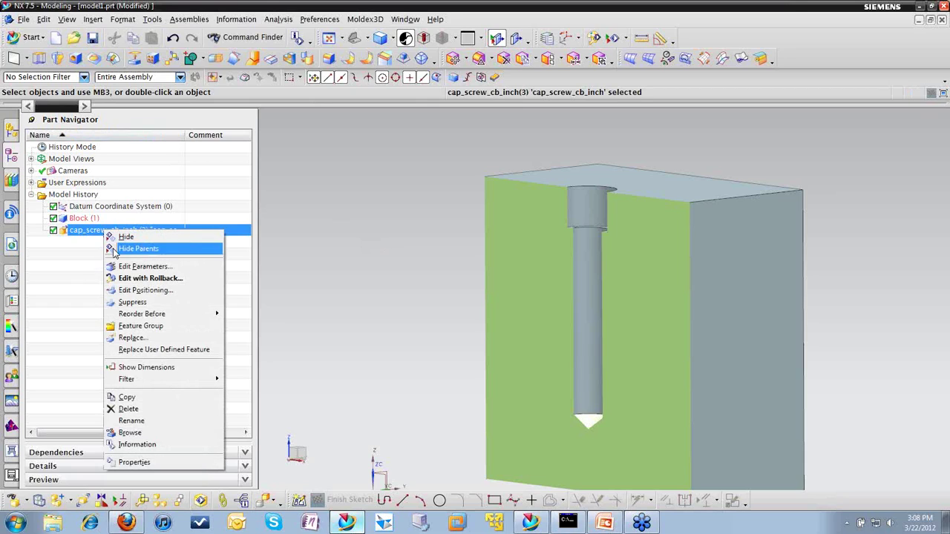
left_click(144, 271)
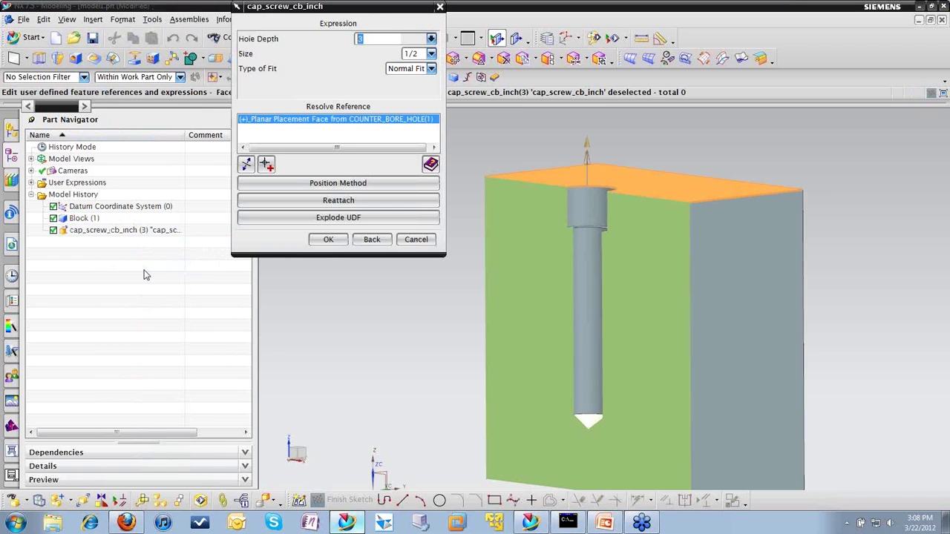
left_click_drag(337, 9, 294, 132)
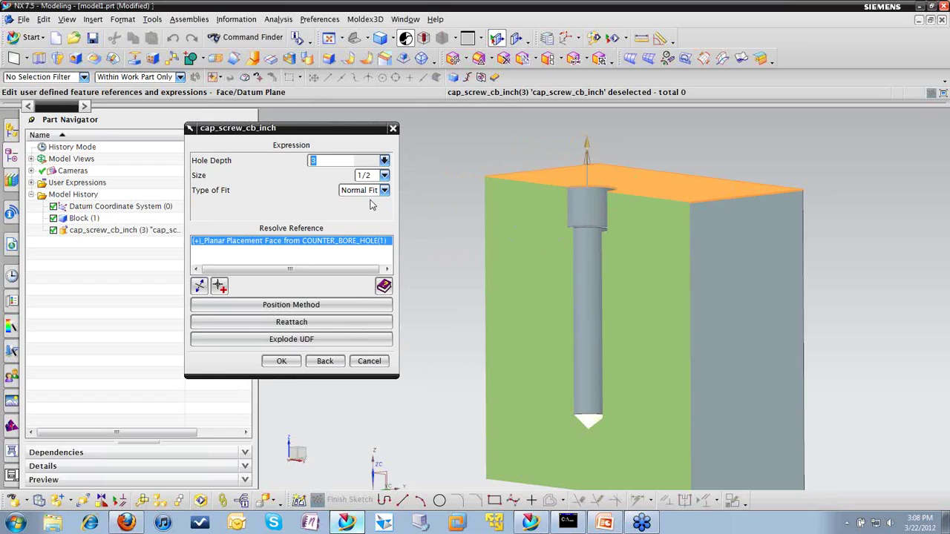
left_click(384, 176)
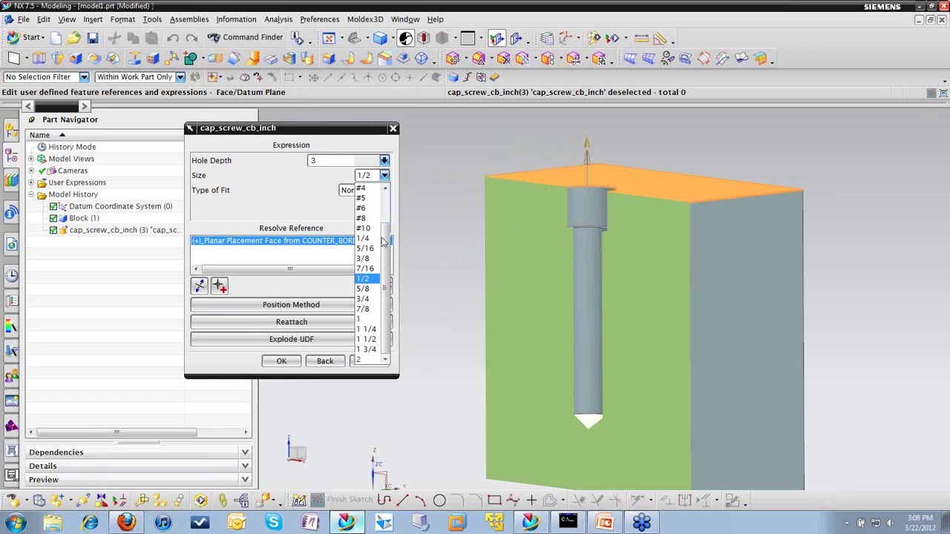
left_click(363, 299)
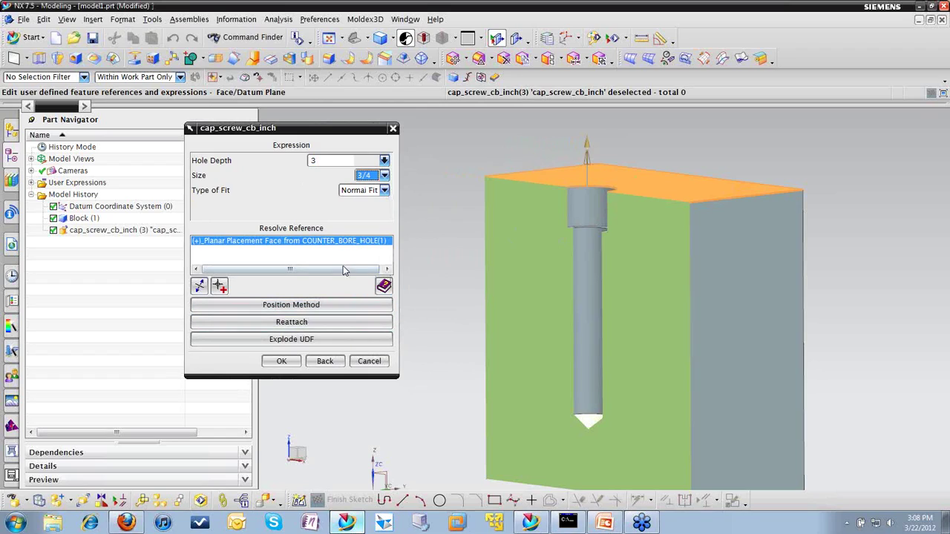
double_click(311, 160)
type("3.5")
left_click(282, 361)
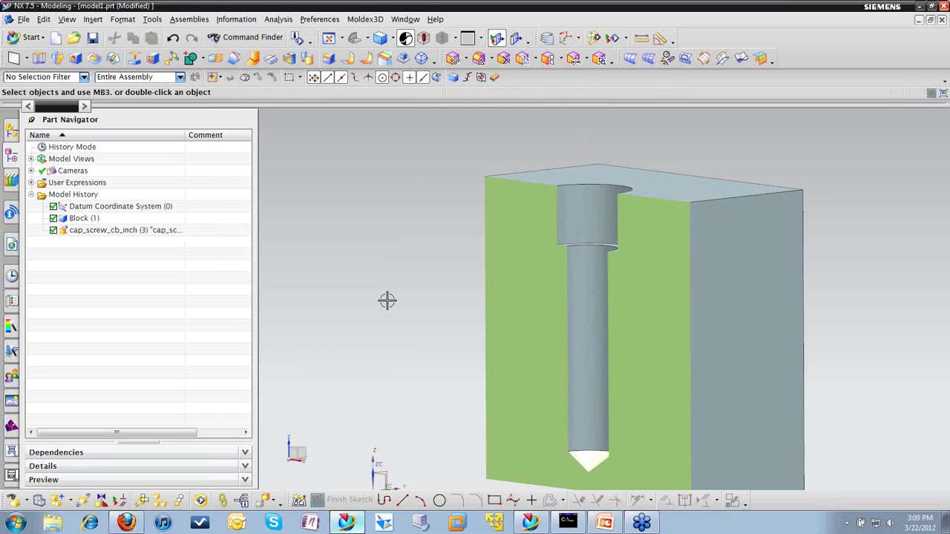
mouse_move(526, 342)
middle_mouse_down()
mouse_move(553, 356)
mouse_move(578, 354)
mouse_move(534, 356)
middle_mouse_up()
mouse_move(460, 262)
middle_mouse_down()
mouse_move(434, 265)
mouse_move(451, 257)
middle_mouse_up()
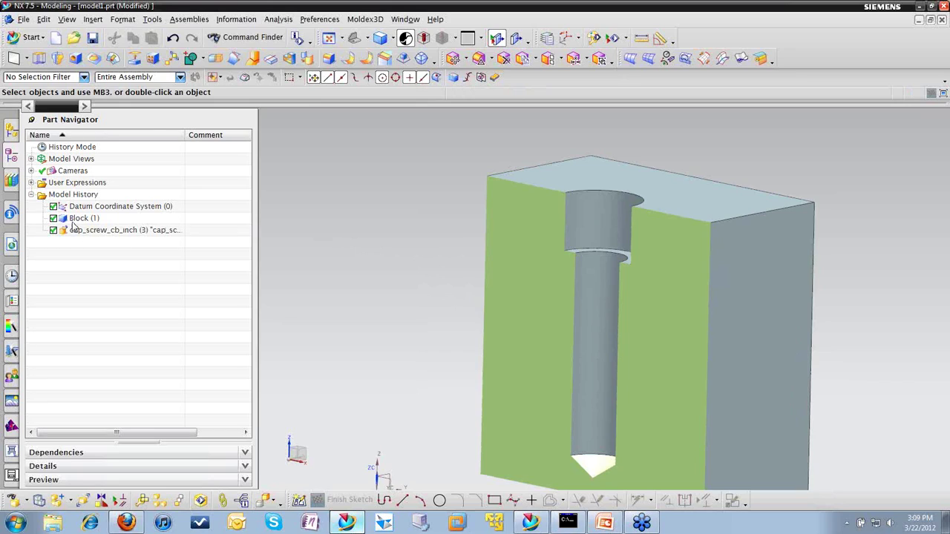
Step: Switch to cardholder.prt and start inserting the Acuity_small user defined feature from the LnL1 folder of My UDFs
left_click(402, 20)
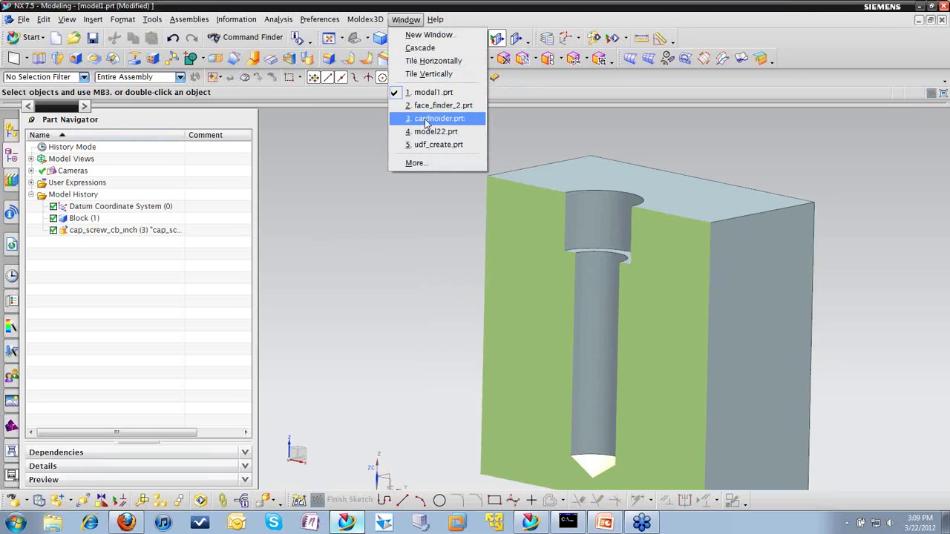
left_click(437, 117)
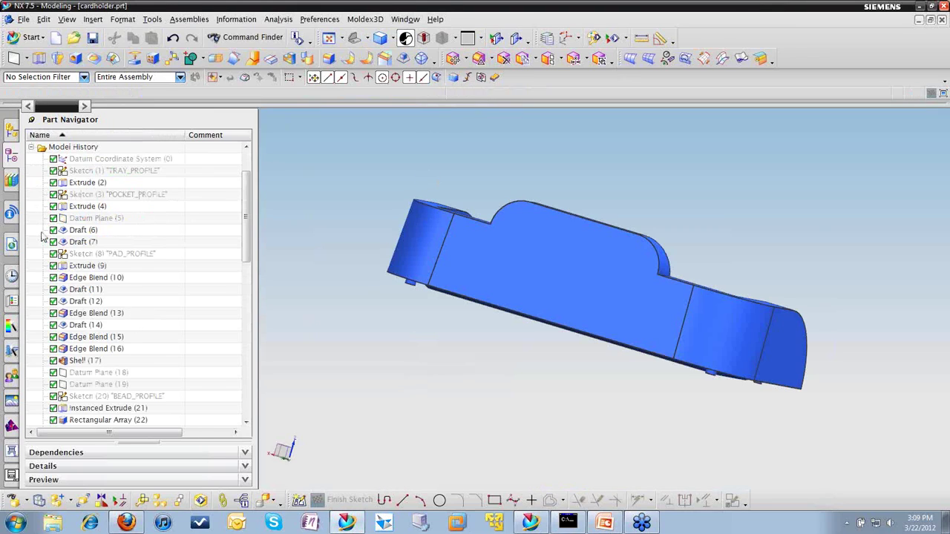
left_click(11, 179)
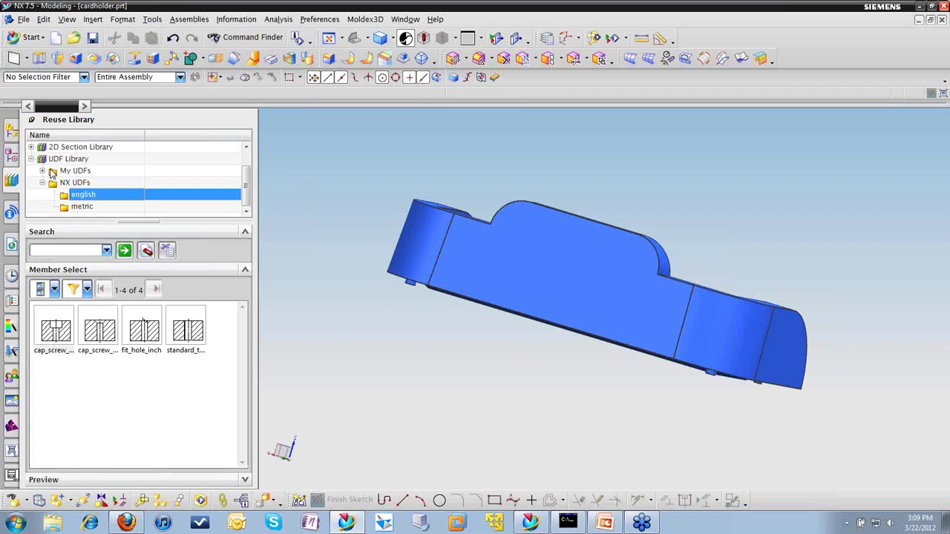
left_click(43, 171)
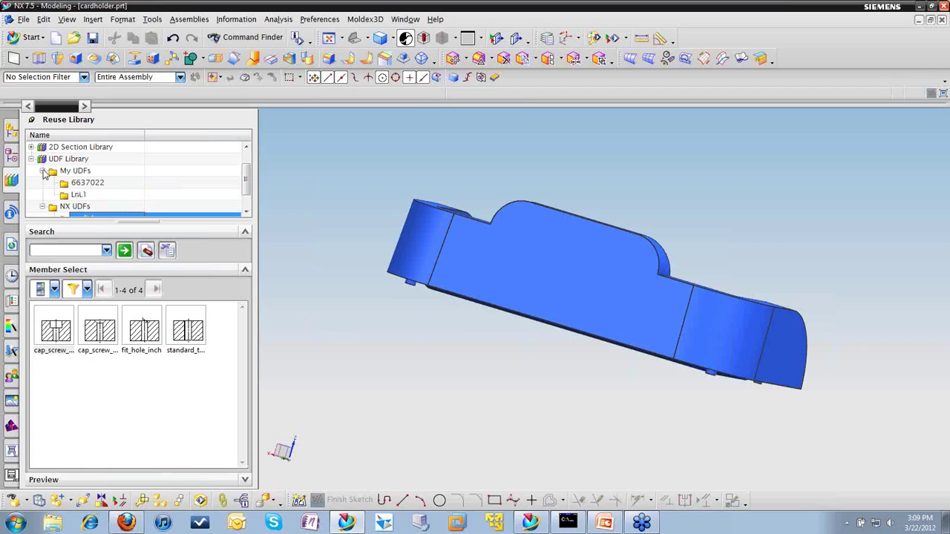
left_click(79, 195)
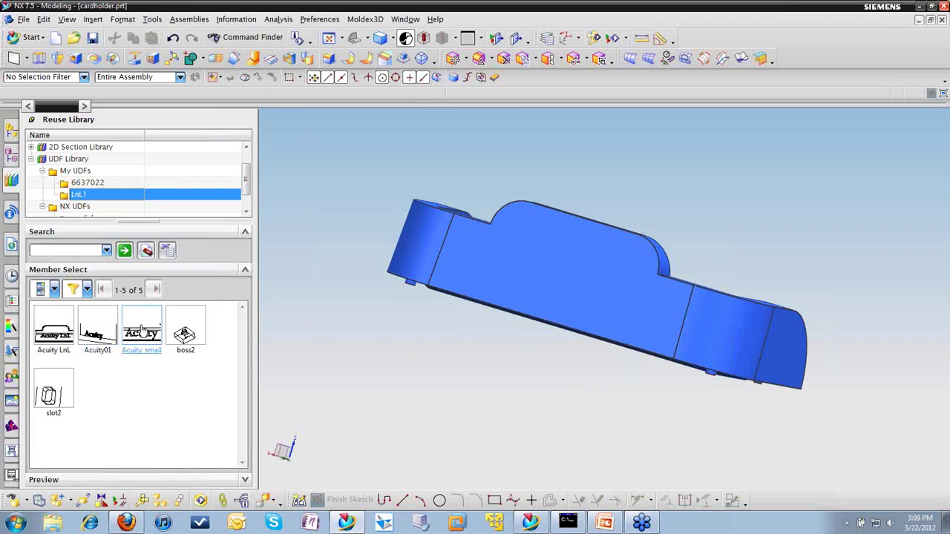
left_click_drag(141, 330, 473, 389)
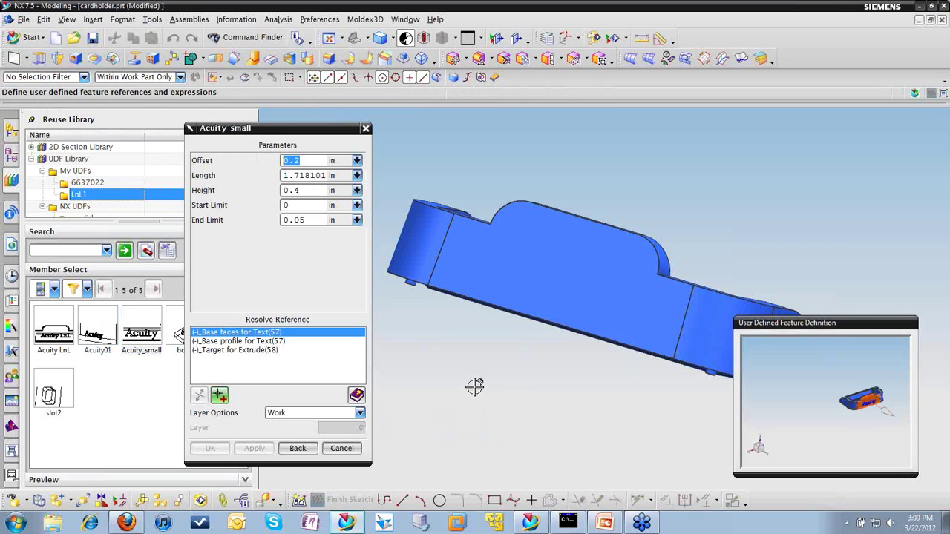
Step: Resolve the Base faces for Text reference with the cardholder's large flat front face, using the Single Face rule
middle_click_drag(843, 413, 744, 351)
scroll(787, 370, "up", 2)
middle_click_drag(859, 389, 788, 365, "shift")
scroll(788, 365, "up", 2)
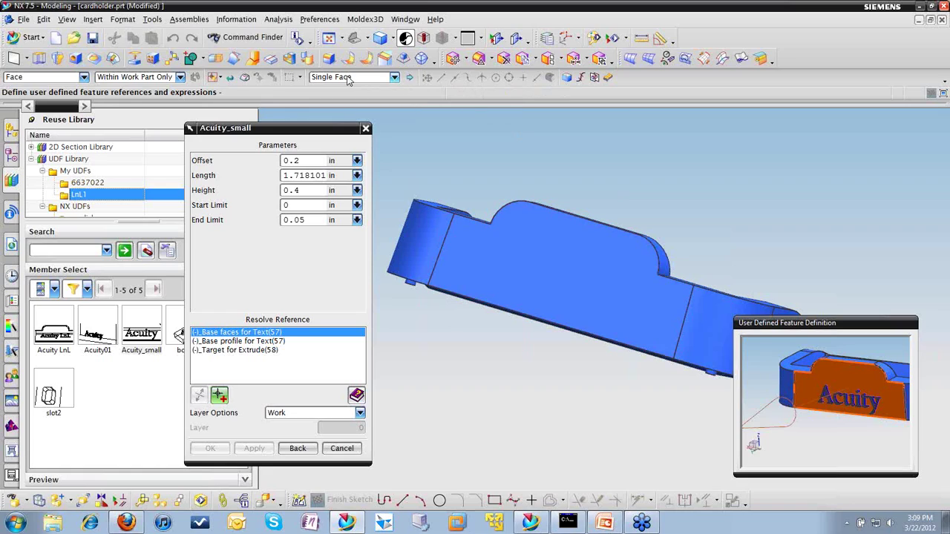
left_click(393, 78)
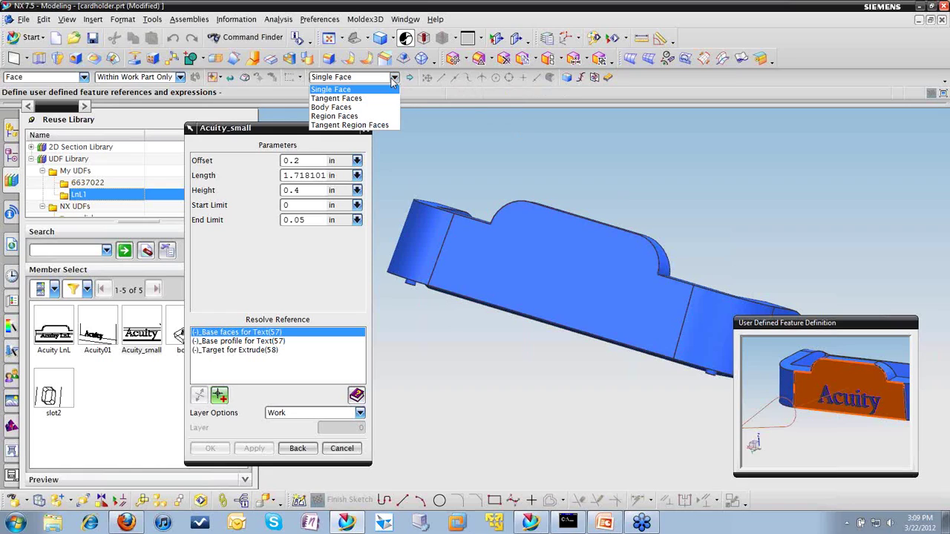
left_click(355, 89)
left_click(545, 285)
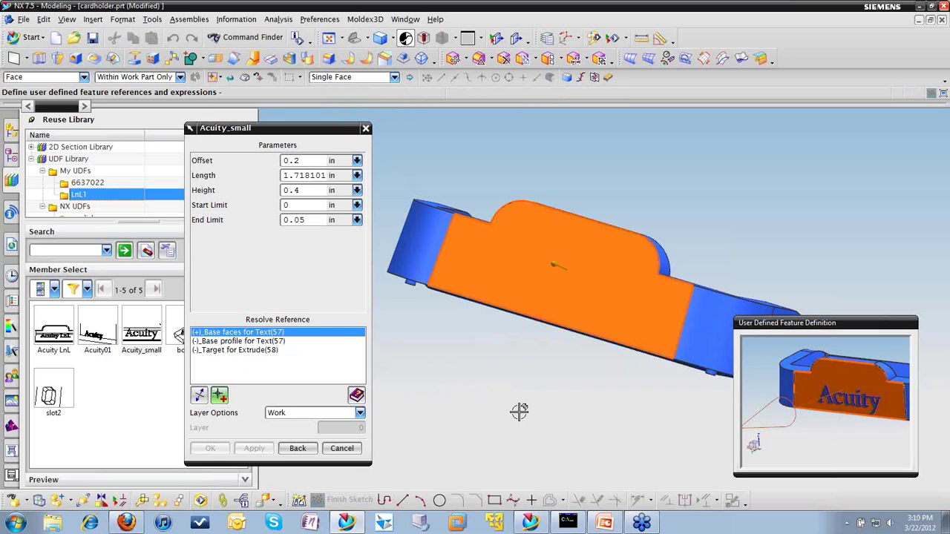
Step: Resolve the Base profile for Text with the front face's lower edge and the Target for Extrude with the cardholder's solid body
left_click(232, 343)
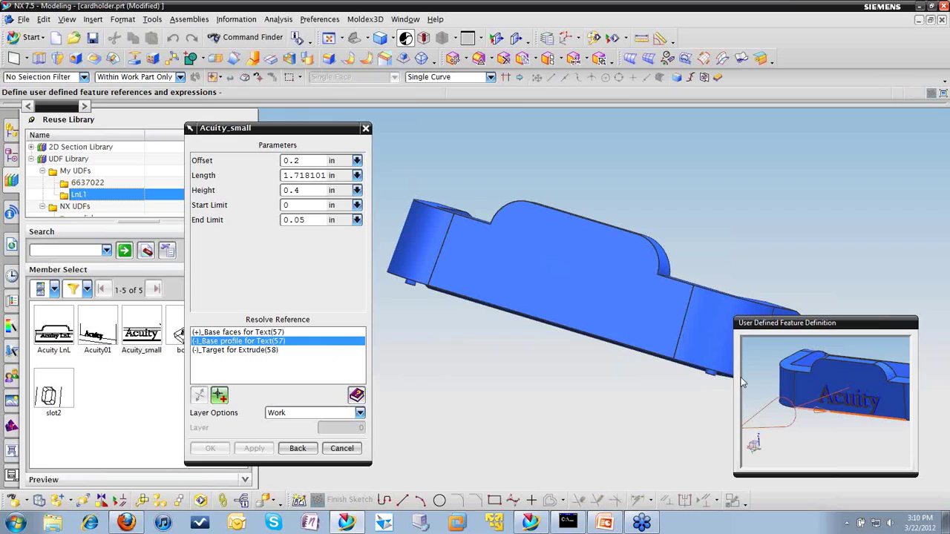
scroll(829, 413, "up", 3)
scroll(830, 412, "down", 1)
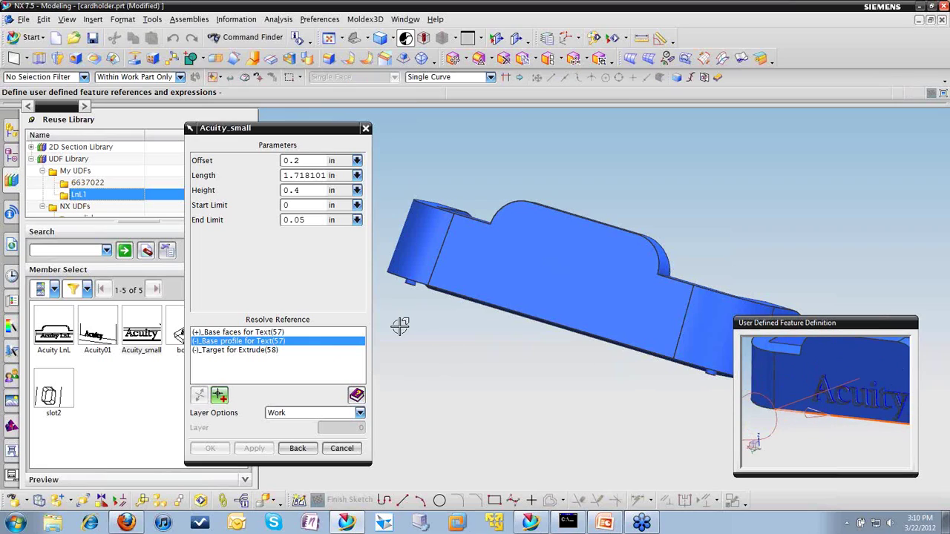
left_click(467, 295)
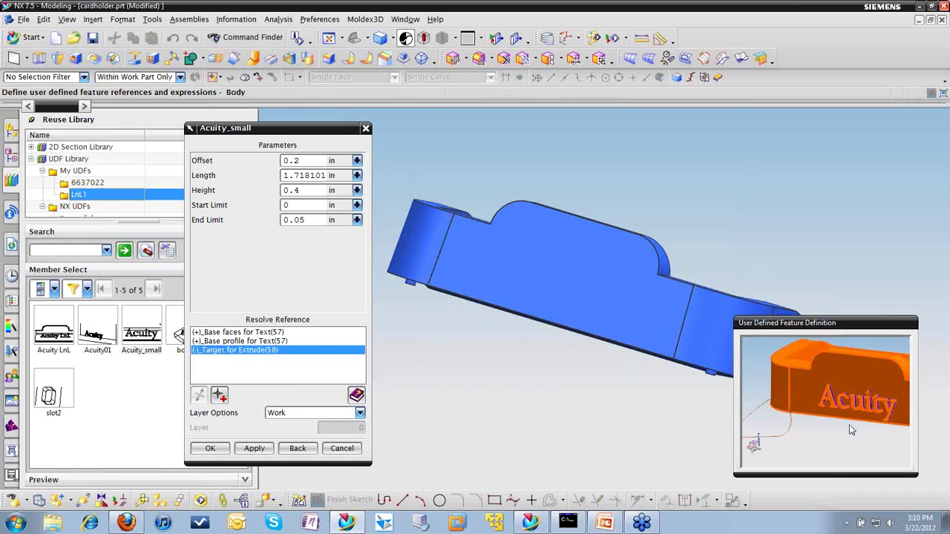
middle_click_drag(684, 236, 648, 227)
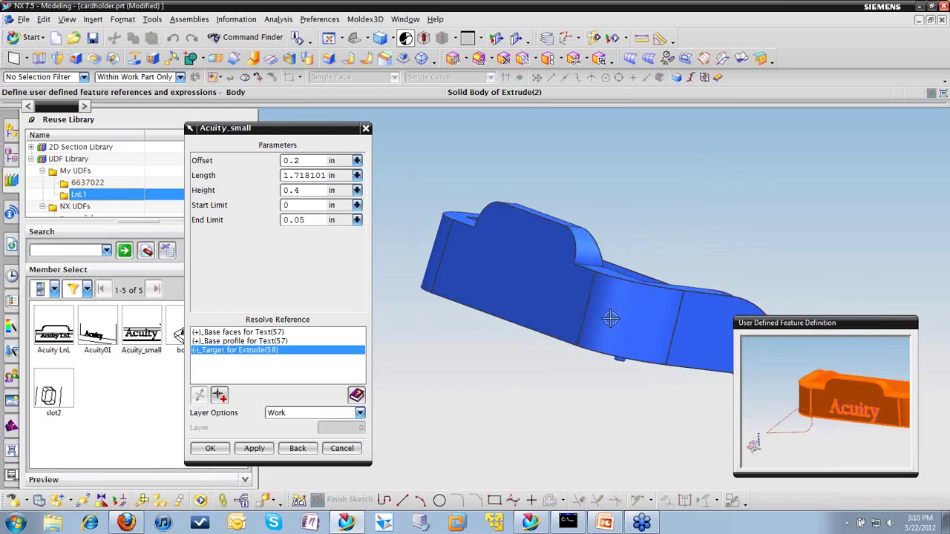
left_click(556, 297)
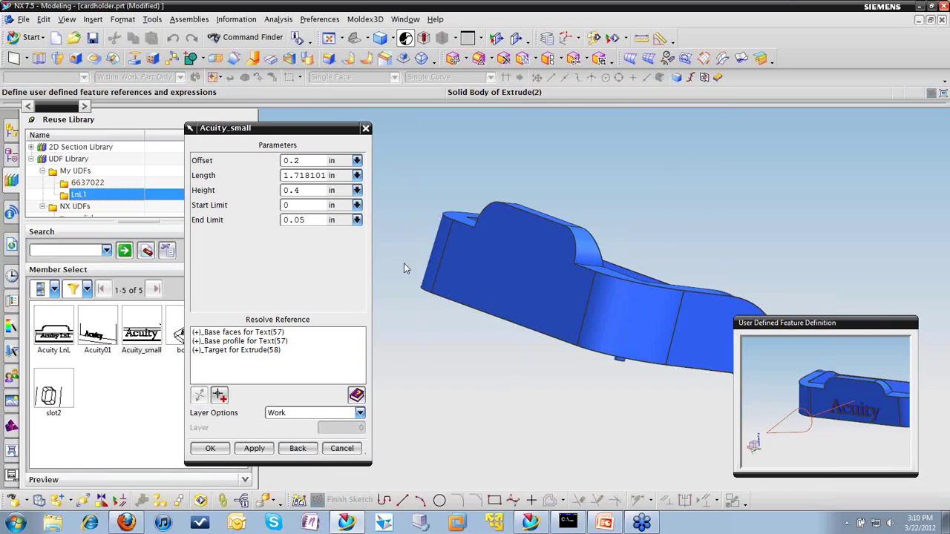
Step: Set the Acuity_small feature's length to 1.5 in and height to .5 in, and create it on the cardholder
double_click(305, 176)
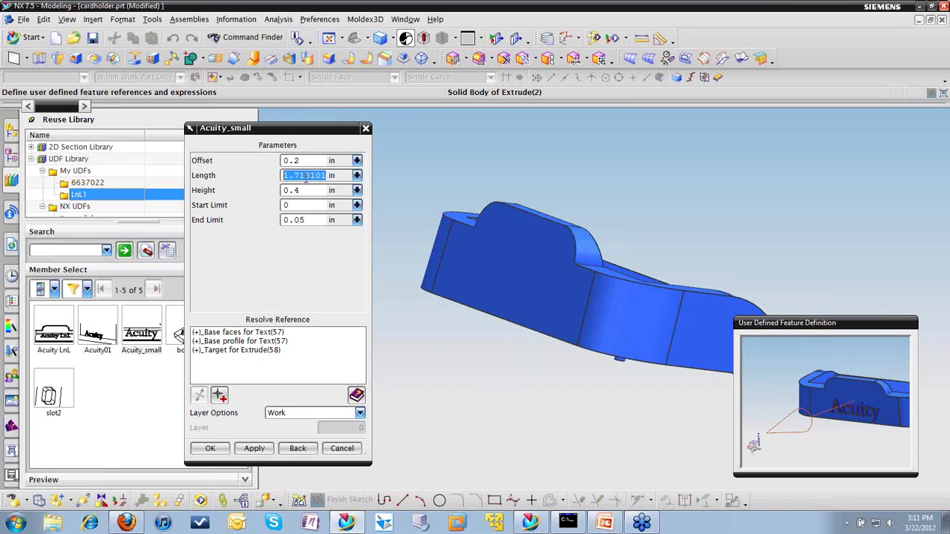
type("1.5")
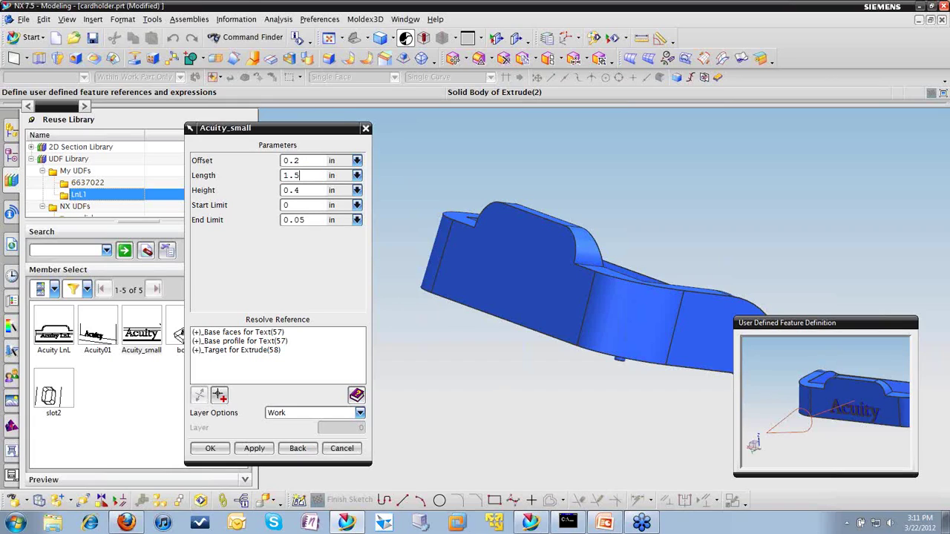
double_click(305, 176)
double_click(311, 191)
type(".5")
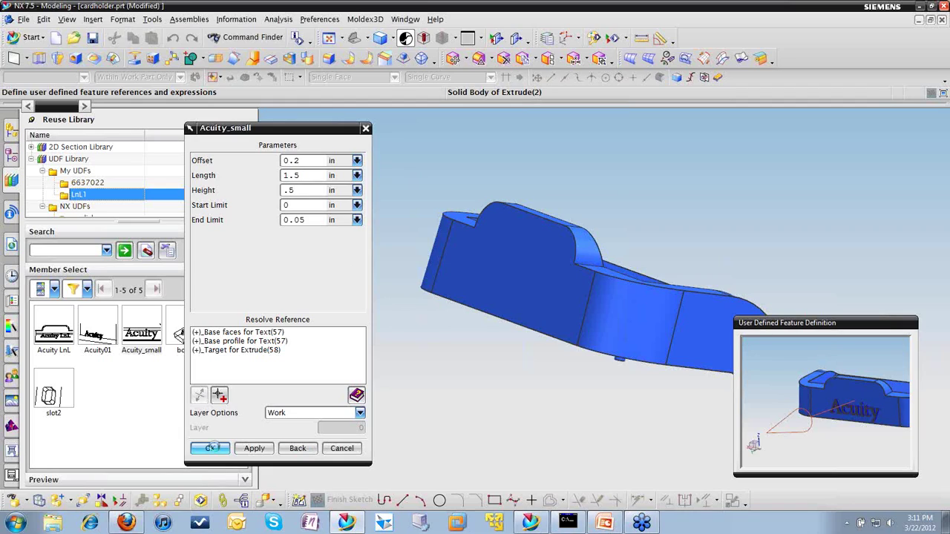
left_click(211, 449)
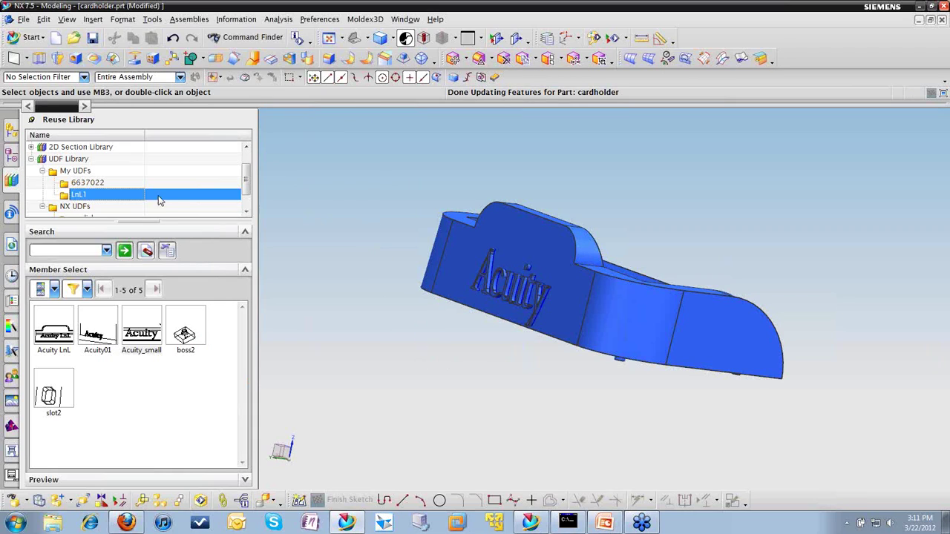
Step: Edit the parameters of the Acuity_small feature on the cardholder, setting its end limit to 0.125 in
left_click(12, 161)
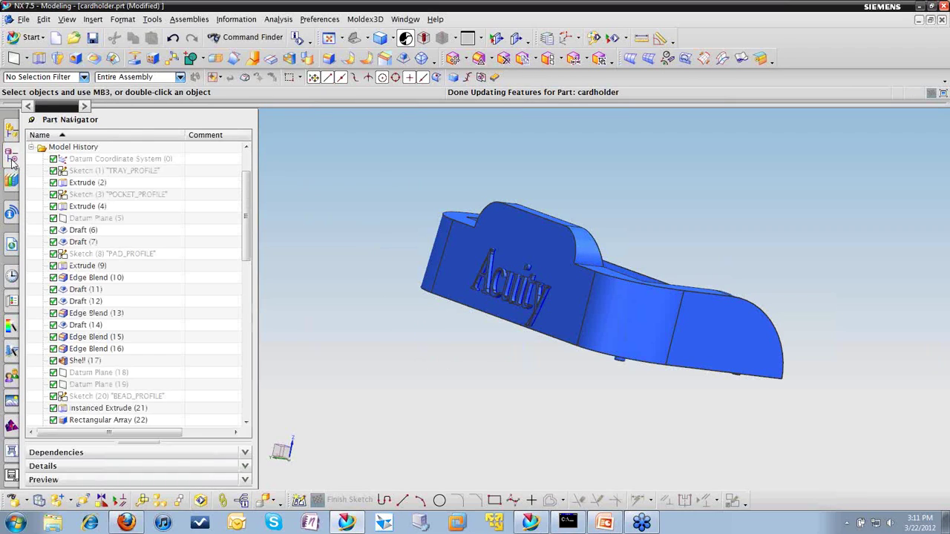
scroll(113, 267, "down", 12)
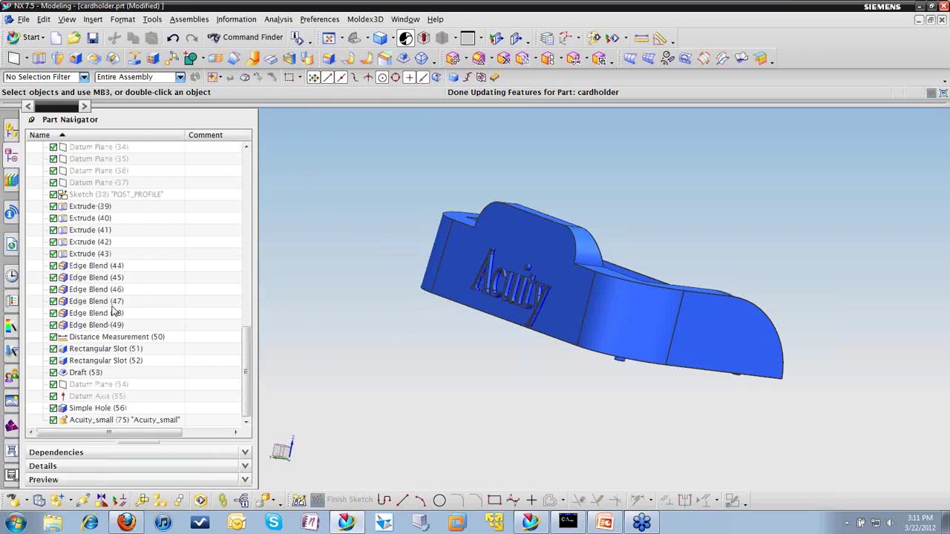
left_click(105, 421)
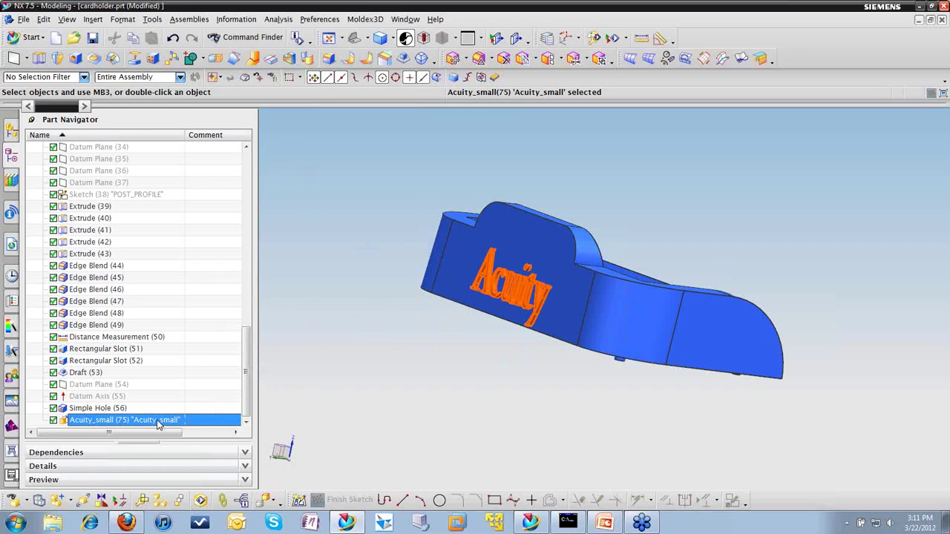
scroll(506, 291, "up", 5)
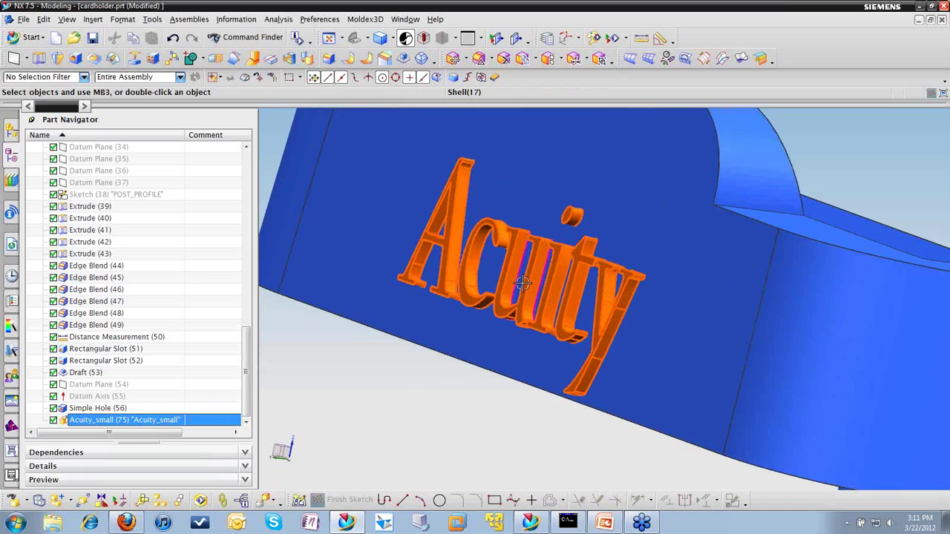
right_click(525, 284)
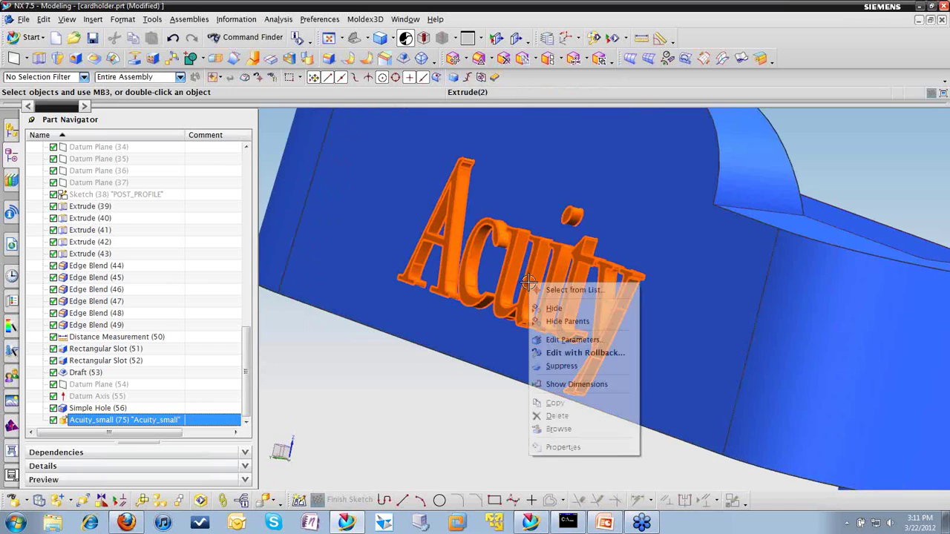
left_click(576, 340)
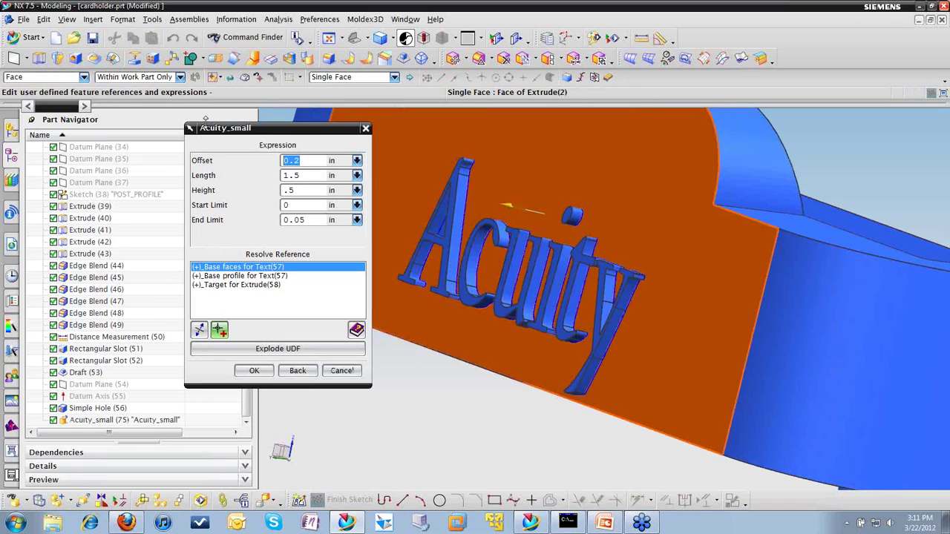
left_click_drag(252, 130, 214, 115)
left_click(267, 208)
left_click_drag(267, 208, 261, 207)
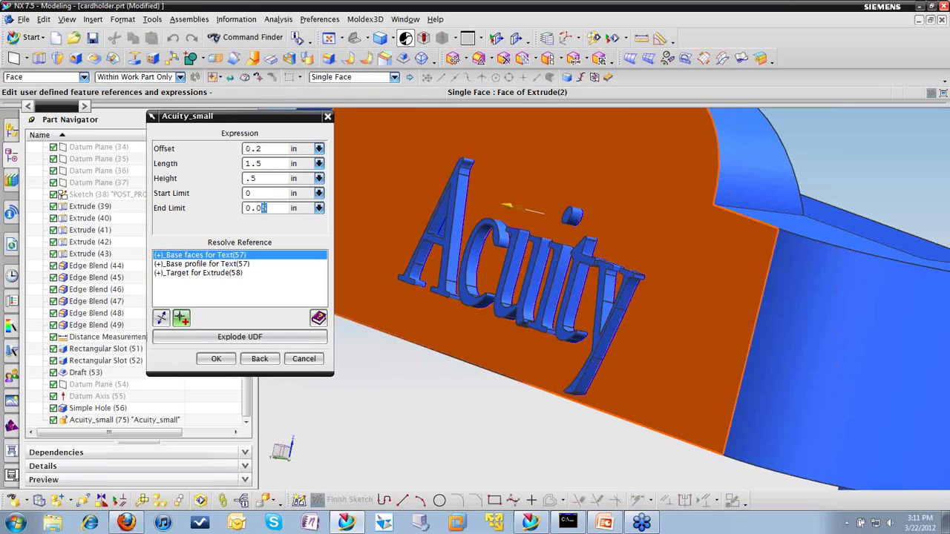
key("BackSpace")
type("125")
Step: Set the Acuity_small text's offset to .5 in, apply the edit and check the raised text on the face
left_click(277, 147)
double_click(274, 146)
type(".5")
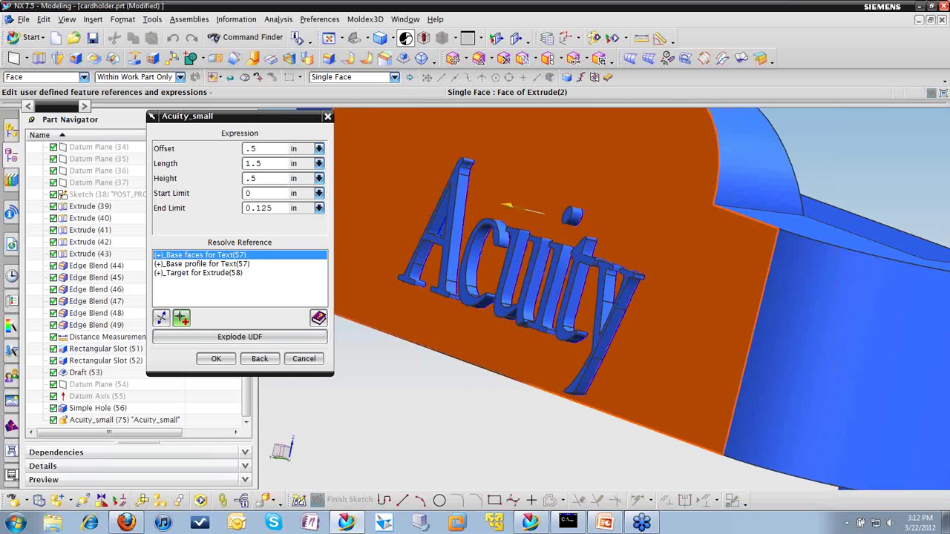
left_click(222, 360)
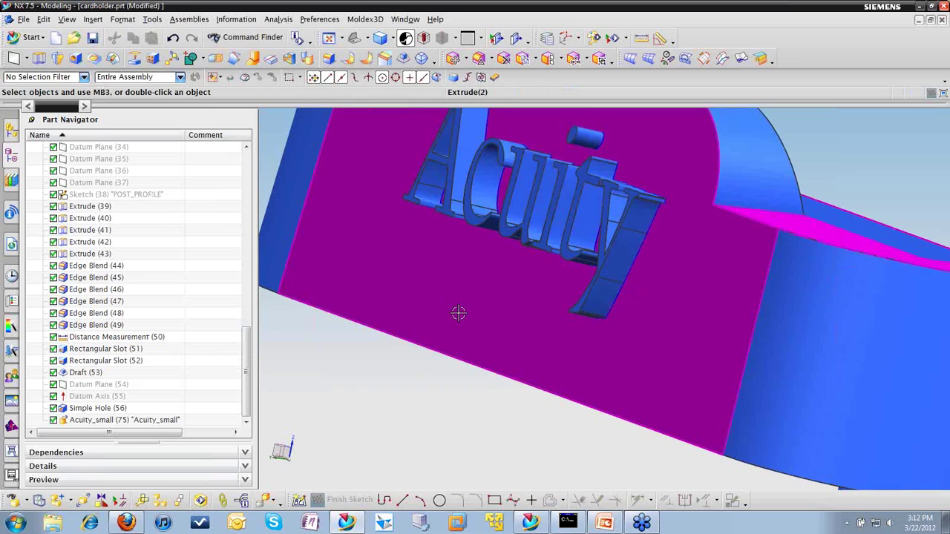
scroll(458, 313, "up", 3)
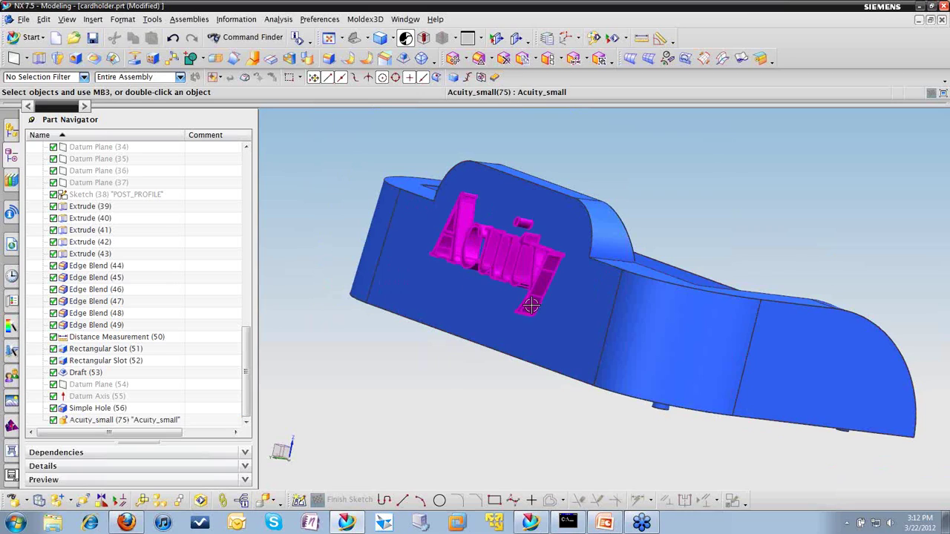
middle_click_drag(526, 329, 547, 339)
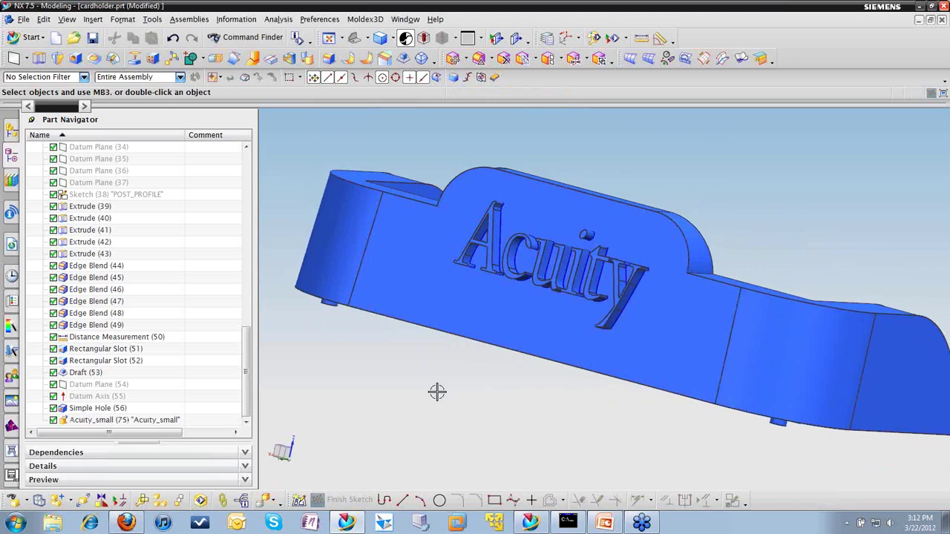
middle_click_drag(521, 399, 506, 394)
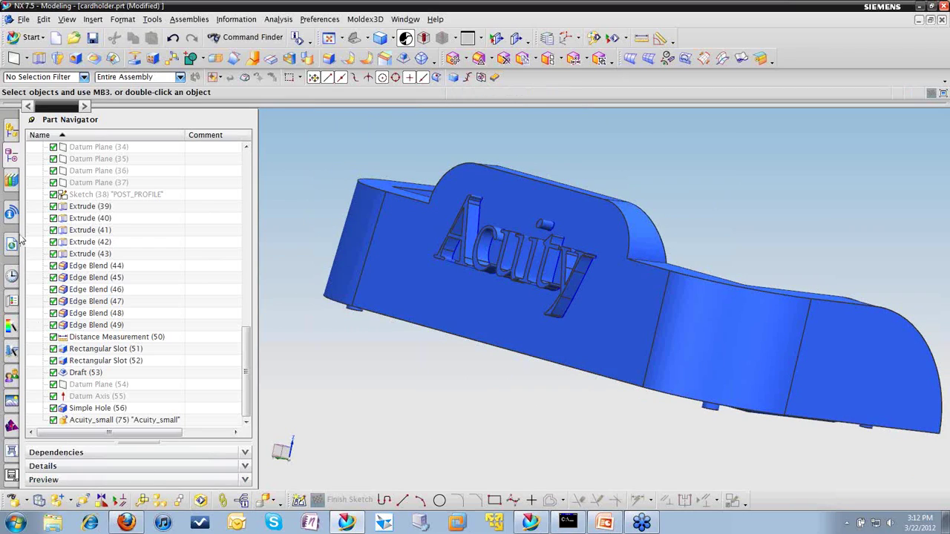
Step: Switch to udf_create.prt and review the chamfer, edge blend and boss features in its model history
left_click(13, 182)
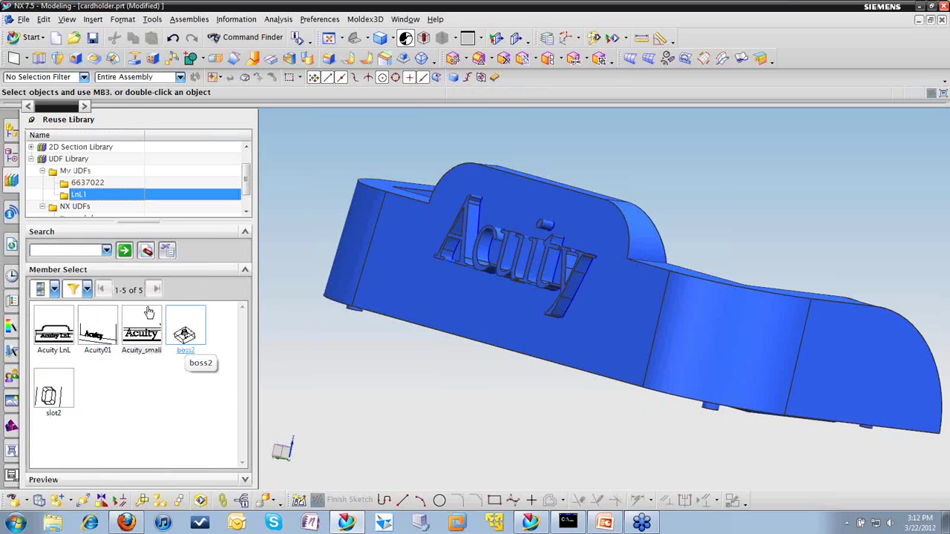
left_click(11, 277)
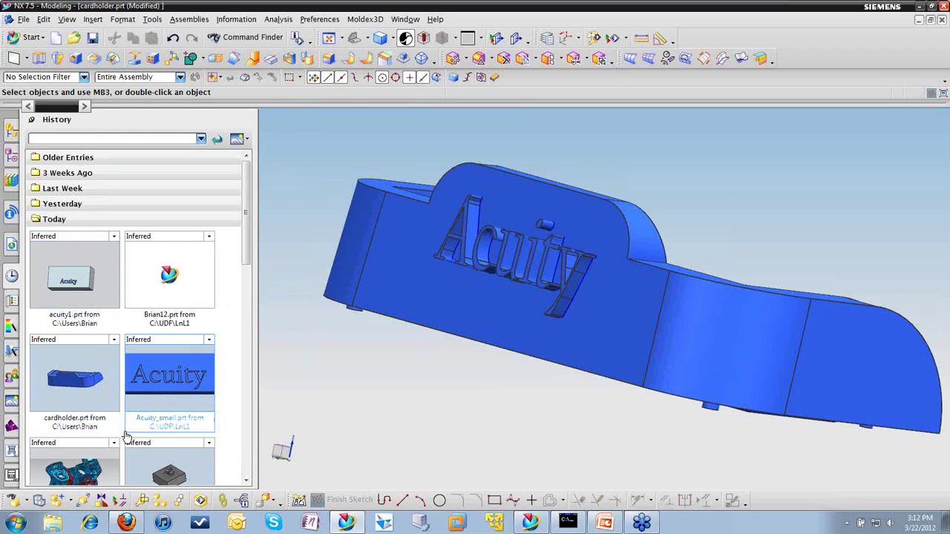
left_click(169, 466)
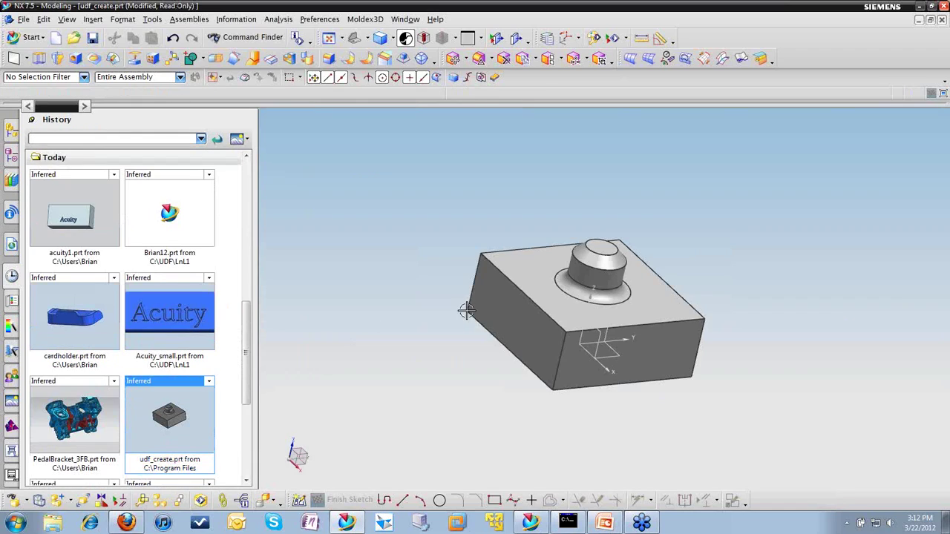
mouse_move(459, 304)
middle_mouse_down()
mouse_move(438, 316)
mouse_move(420, 272)
mouse_move(440, 299)
mouse_move(467, 301)
mouse_move(448, 309)
middle_mouse_up()
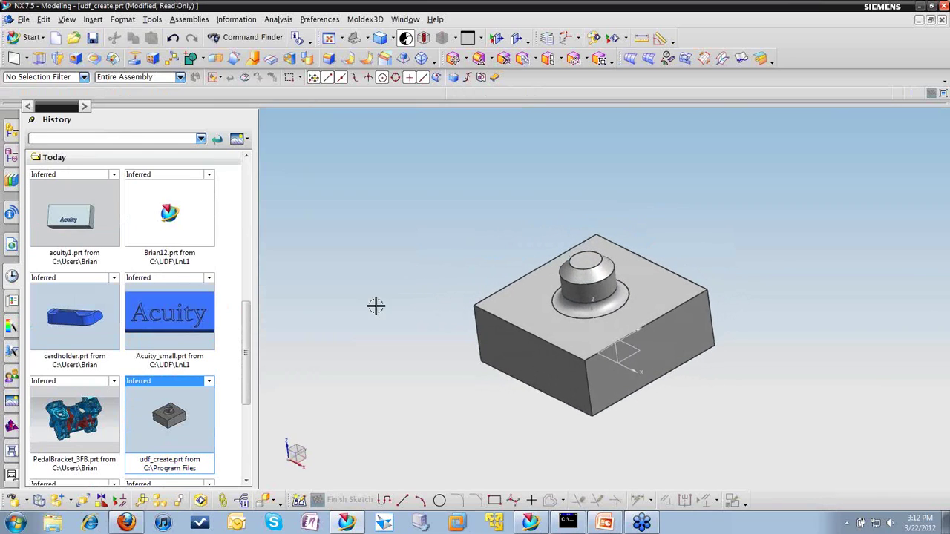
left_click(12, 159)
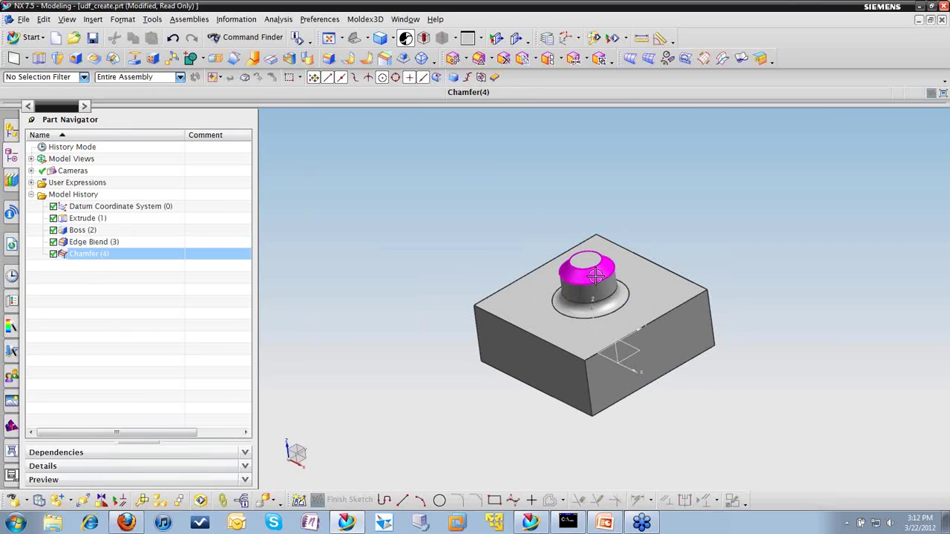
left_click(88, 254)
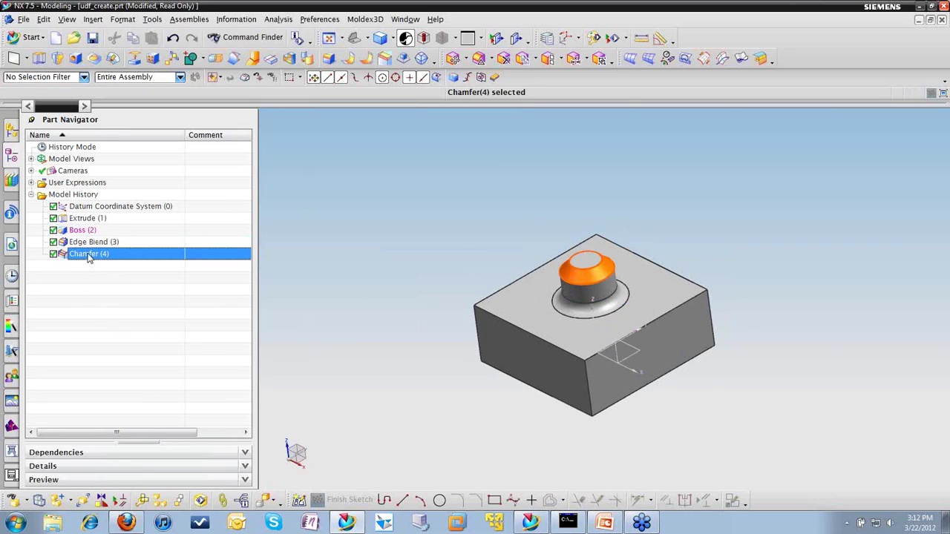
left_click(92, 243)
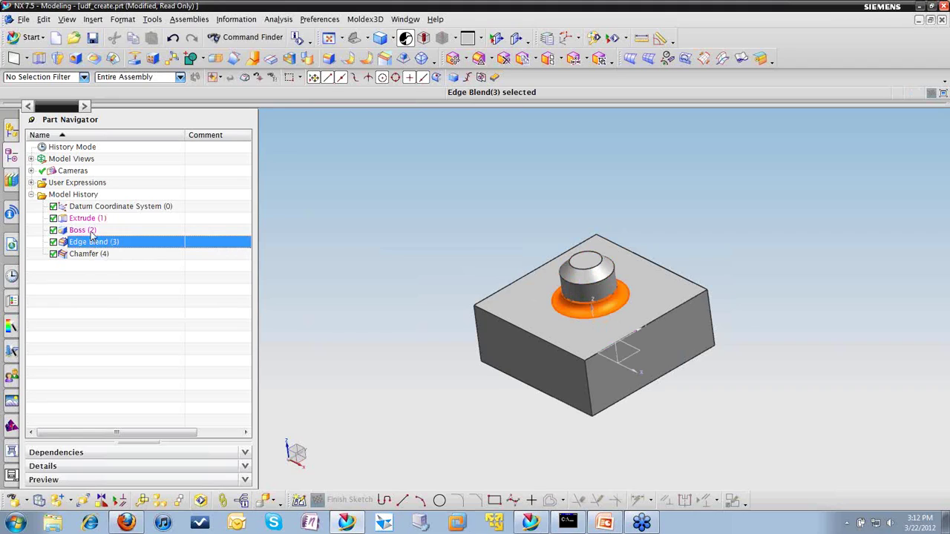
left_click(90, 232)
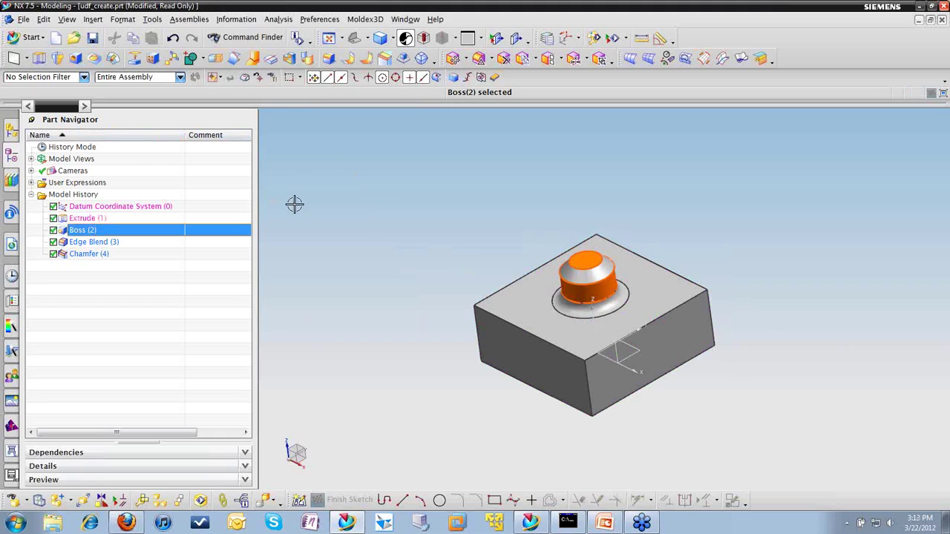
key("Escape")
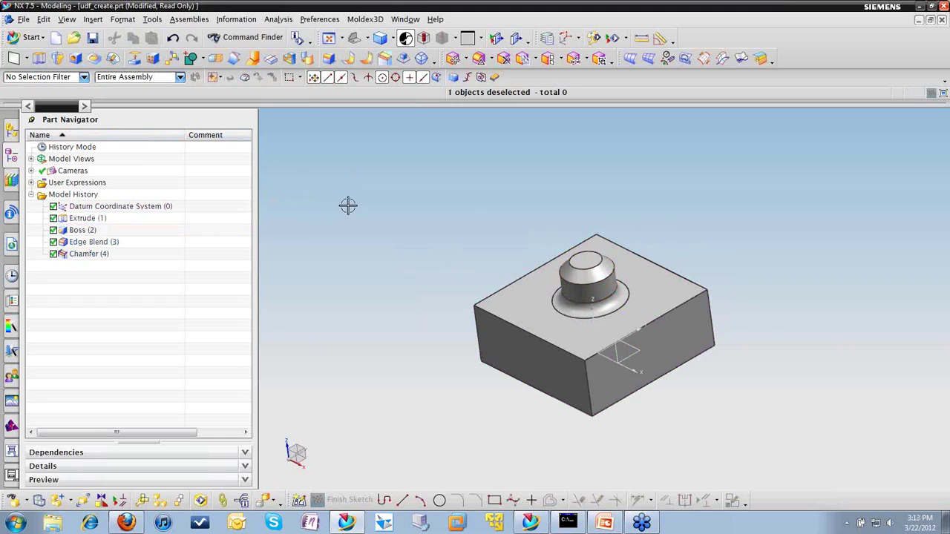
Step: Start a new user defined feature definition, naming both the feature and its part post_1
left_click(153, 23)
mouse_move(195, 133)
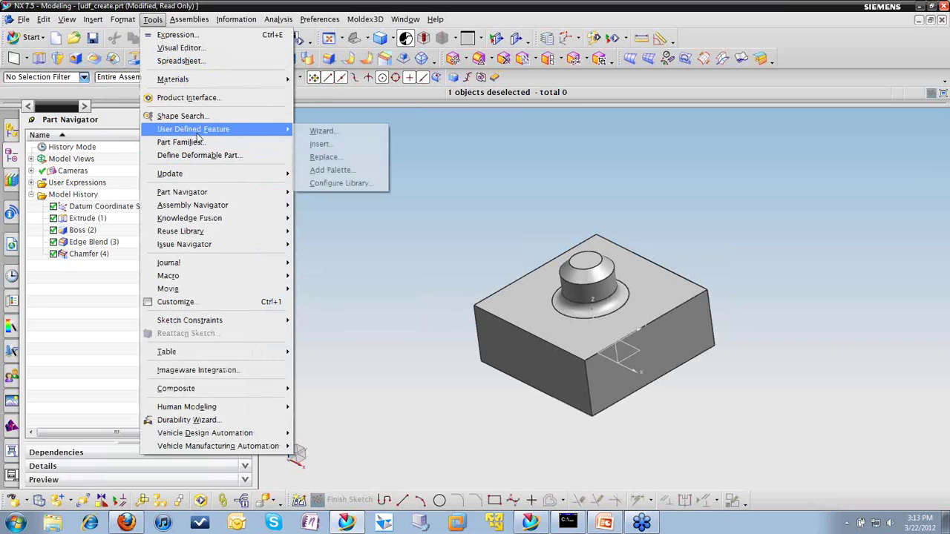
left_click(348, 135)
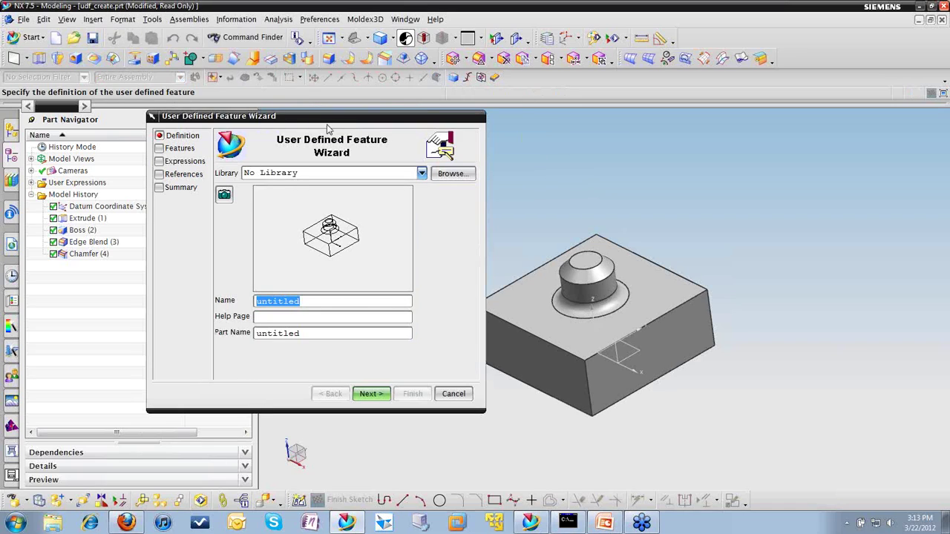
left_click_drag(328, 120, 297, 128)
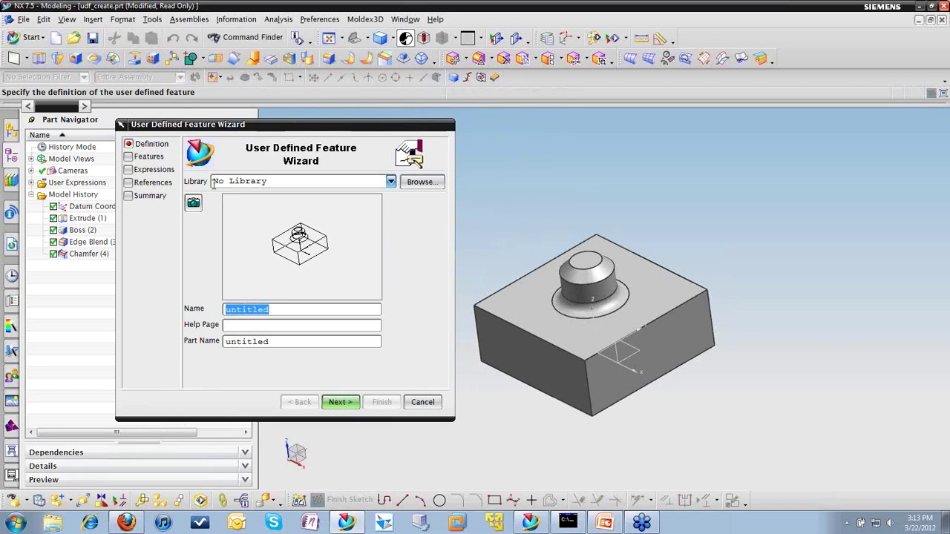
left_click_drag(283, 314, 212, 312)
type("post_1")
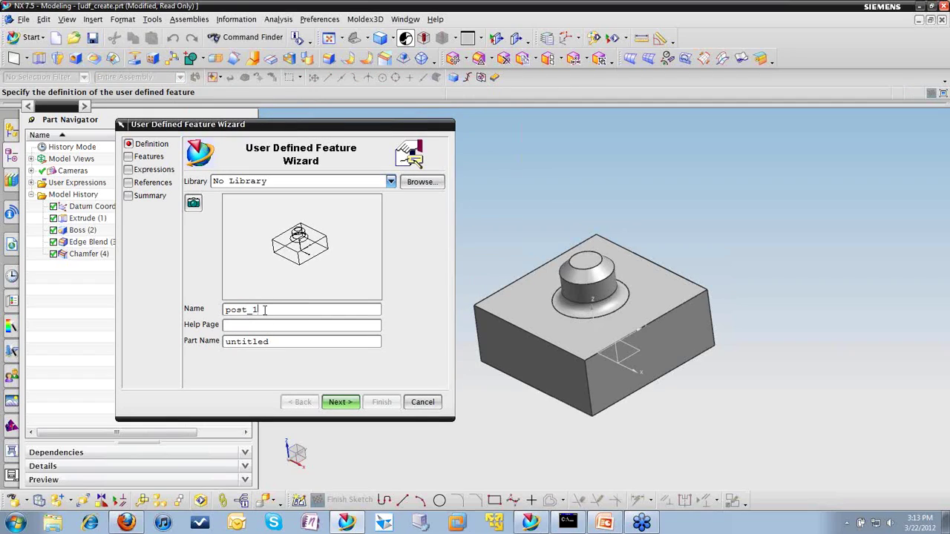
left_click_drag(259, 310, 199, 312)
key("ctrl+c")
left_click_drag(270, 341, 191, 350)
key("ctrl+v")
Step: Replace the definition's preview image with a close-up view of the boss
left_click(346, 404)
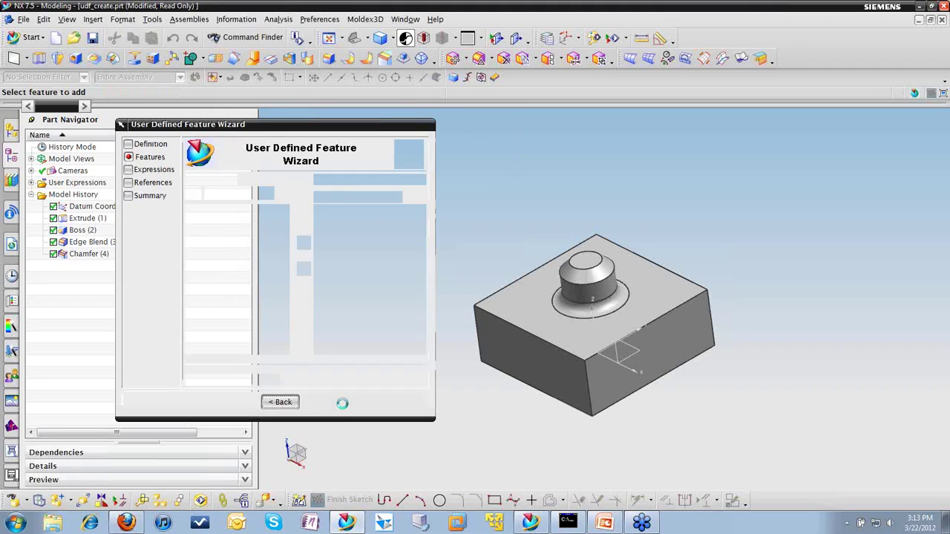
left_click(282, 402)
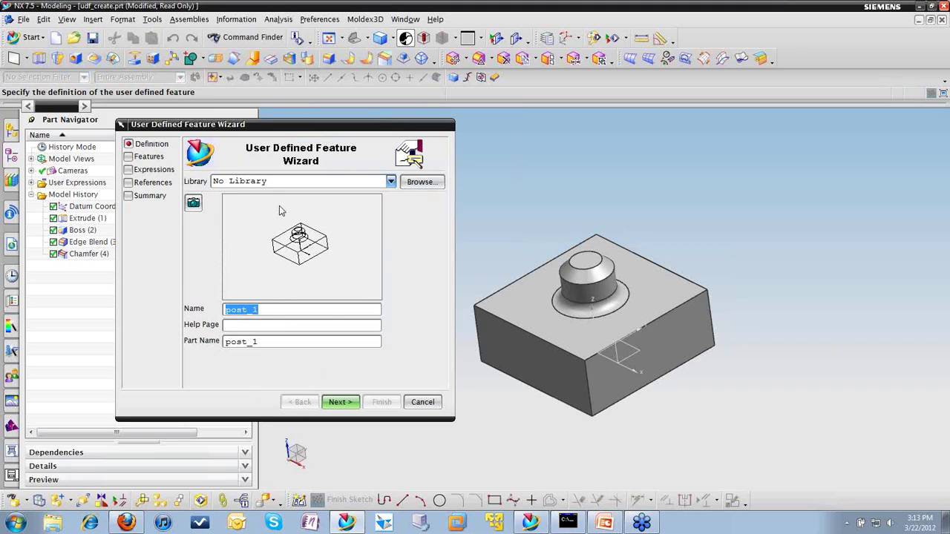
scroll(497, 276, "up", 4)
middle_click_drag(570, 219, 451, 184, "shift")
scroll(558, 246, "up", 2)
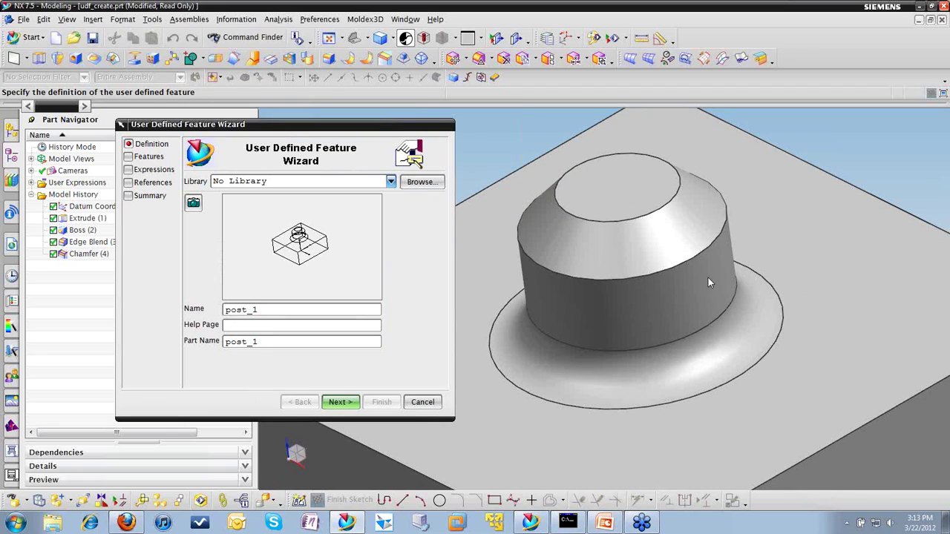
scroll(653, 338, "up", 5)
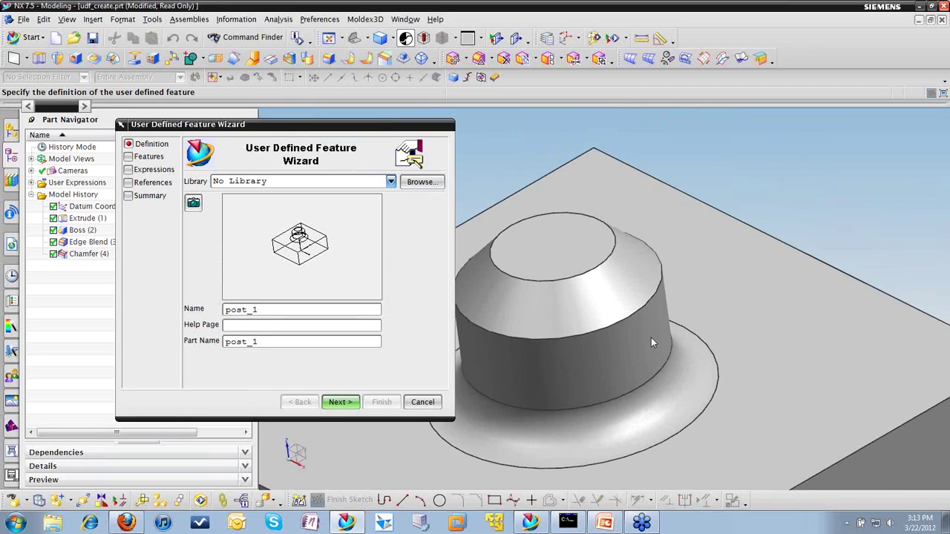
scroll(651, 342, "down", 1)
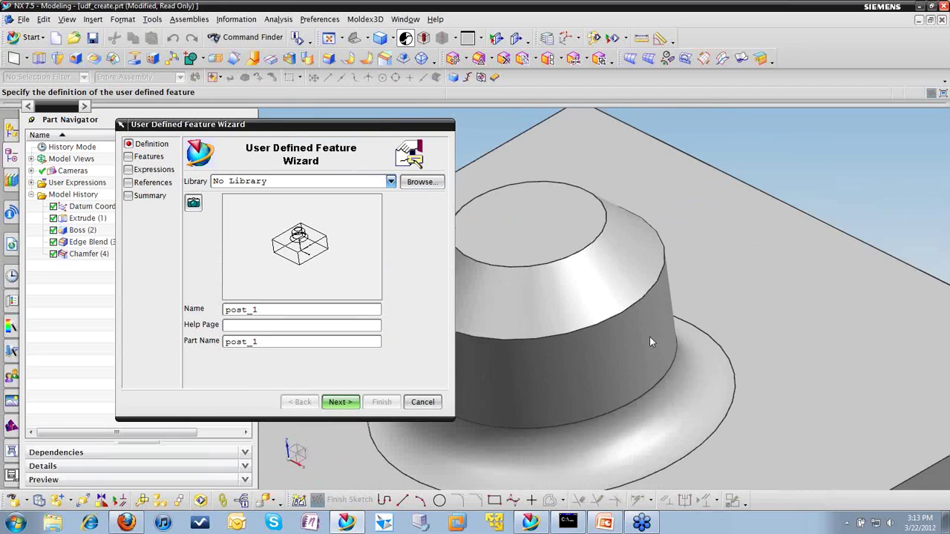
left_click(196, 204)
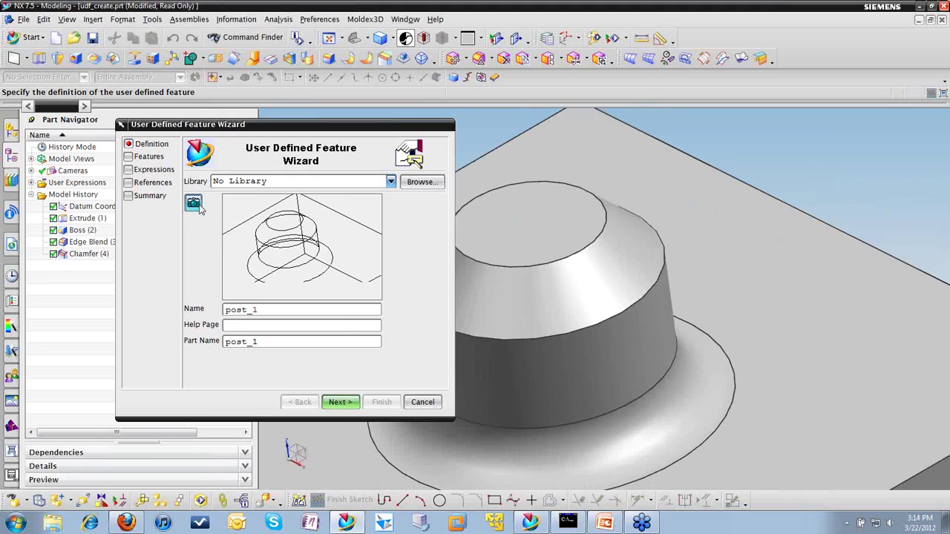
Step: Add Boss(2), Edge Blend(3) and Chamfer(4) to the features included in the user defined feature
left_click(349, 404)
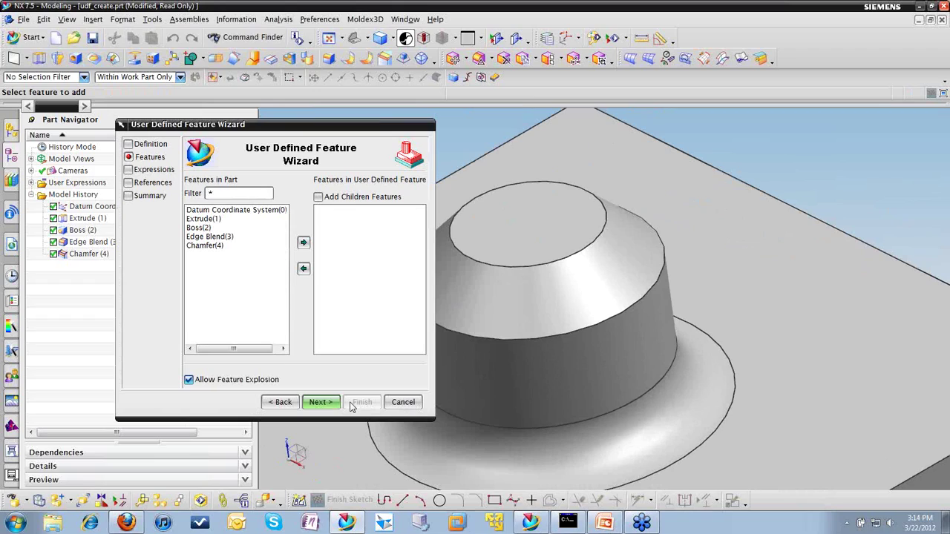
left_click(210, 246)
left_click(214, 237, "ctrl")
left_click(211, 229, "ctrl")
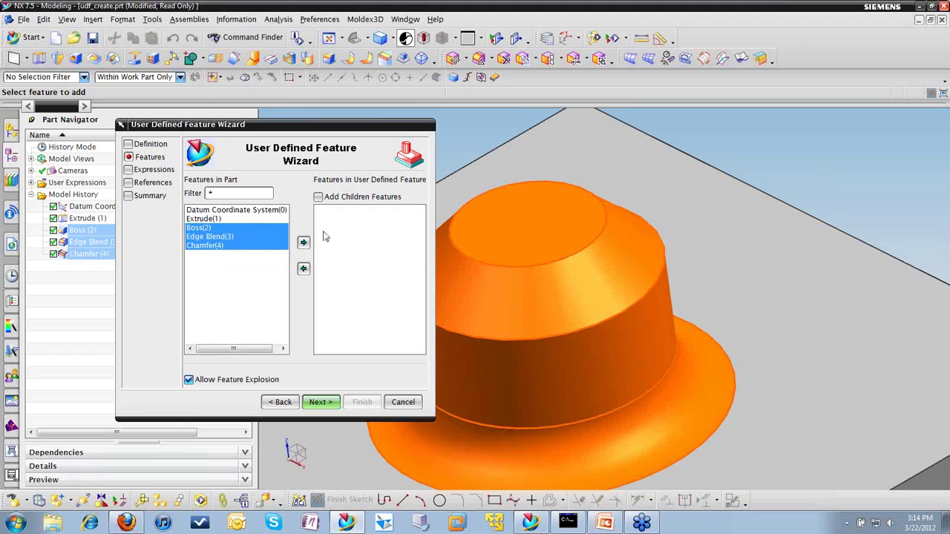
left_click(304, 243)
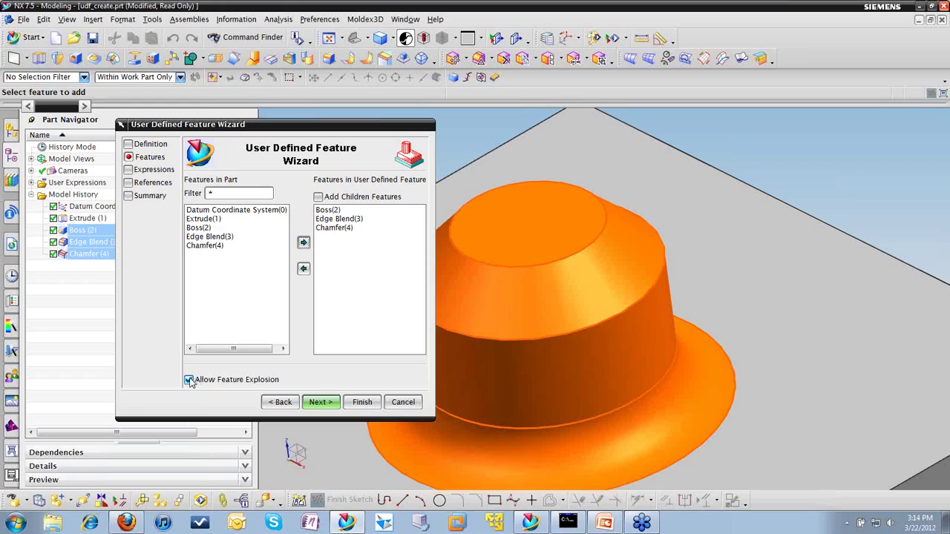
Step: Make all expressions of the boss, edge blend and chamfer user editable: Diameter, Taper Angle, Height, Radius 1 and Offset 1
left_click(327, 403)
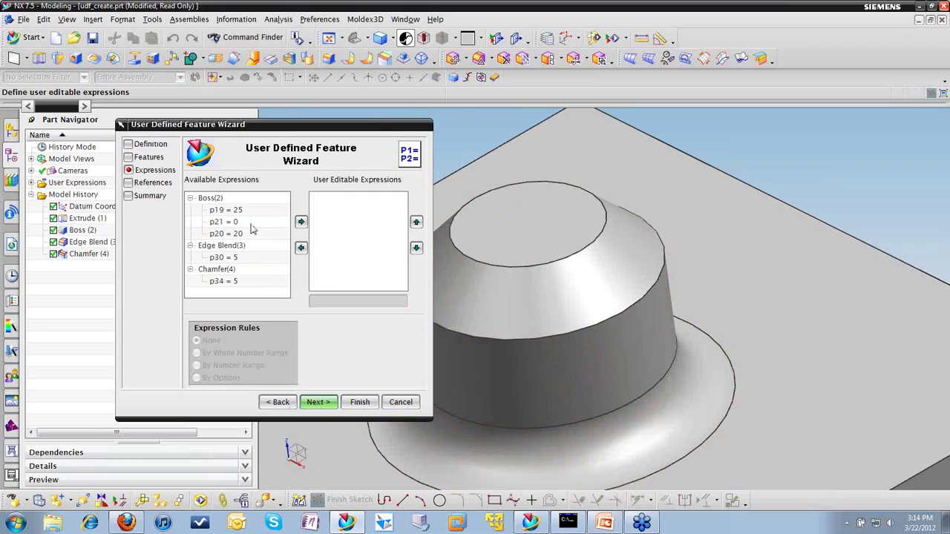
left_click(210, 198)
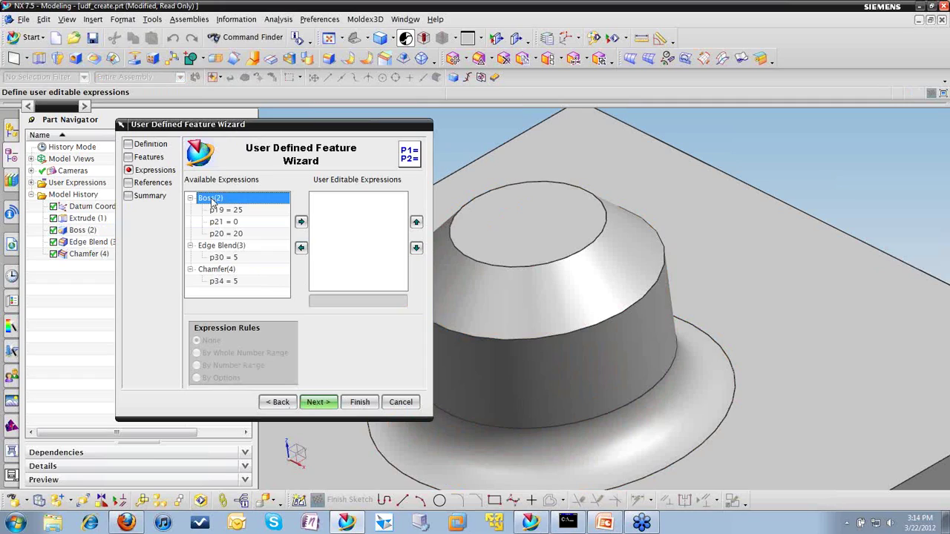
left_click(301, 222)
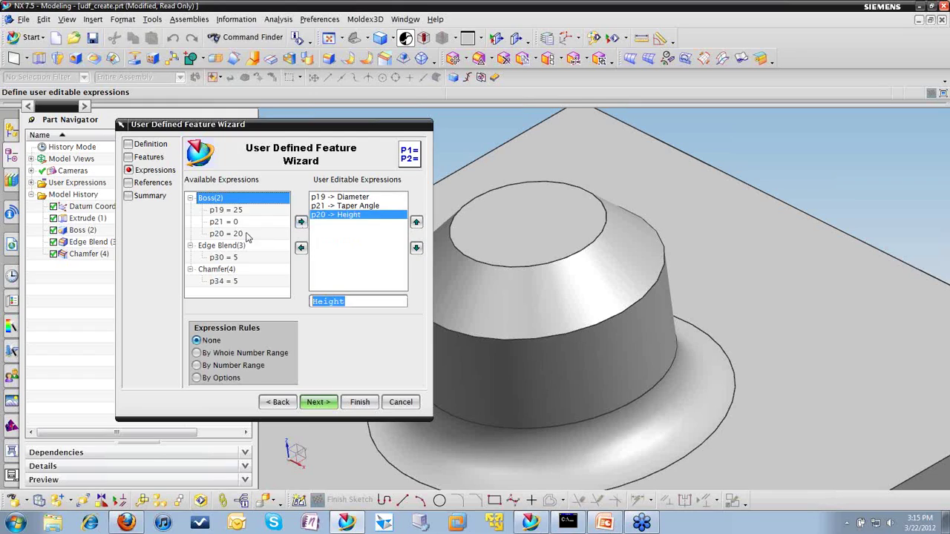
left_click(222, 246)
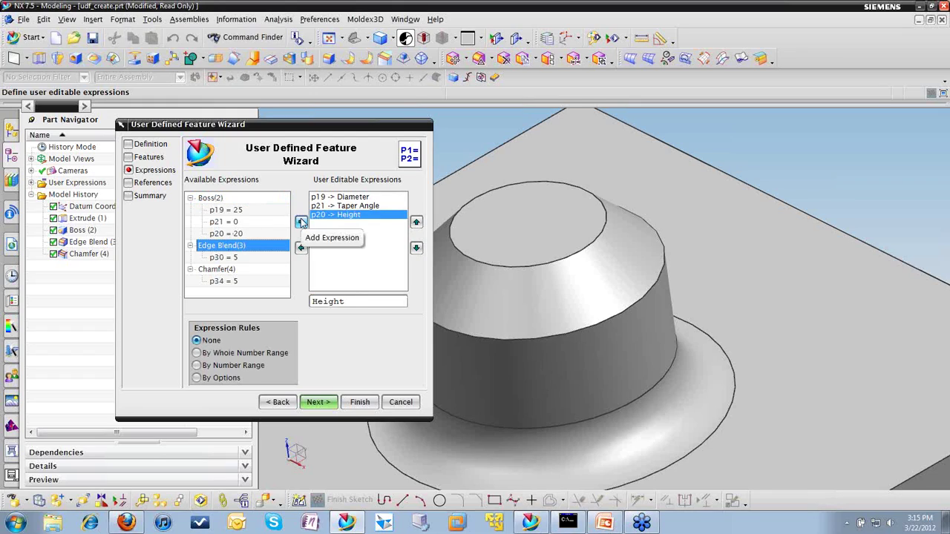
left_click(300, 222)
left_click(222, 270)
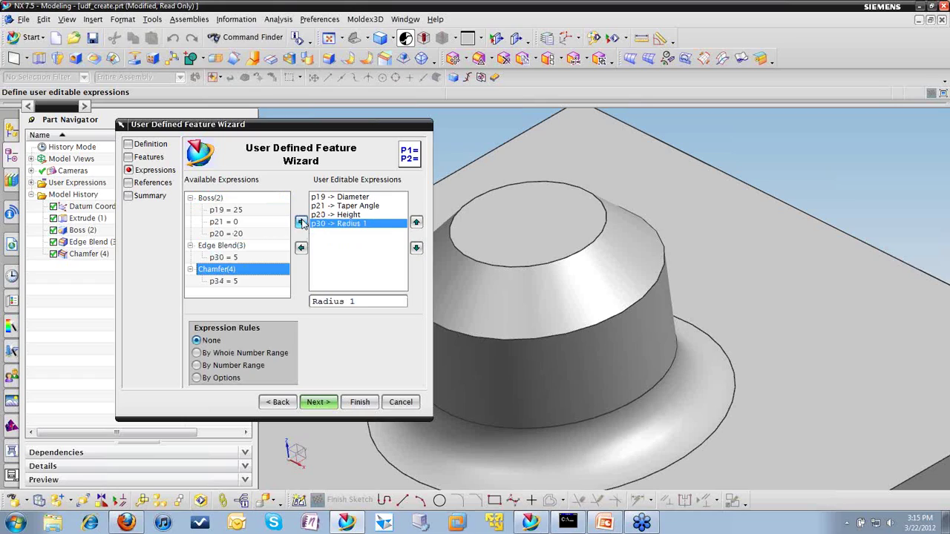
left_click(300, 222)
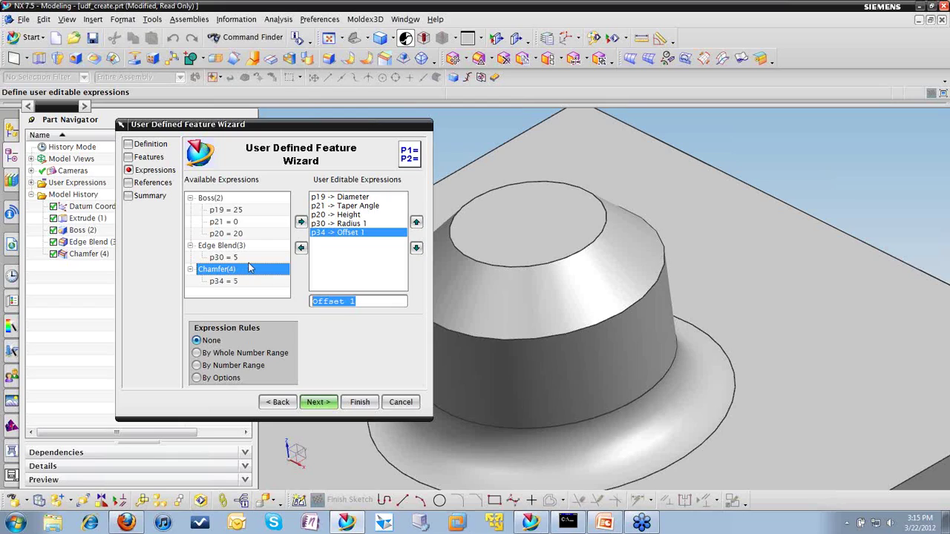
Step: Look at the whole number and number range rules for the Diameter expression, and set its rule to By Options
left_click(342, 198)
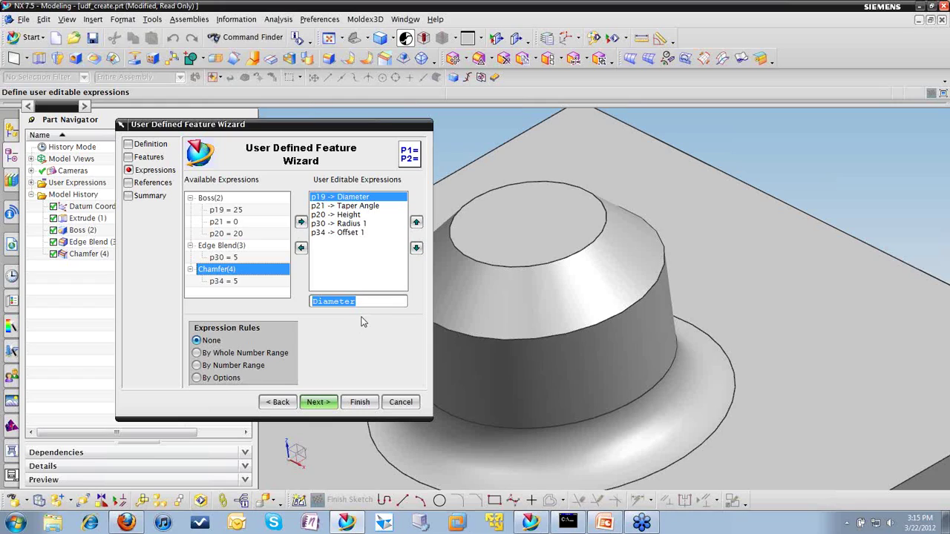
left_click(197, 353)
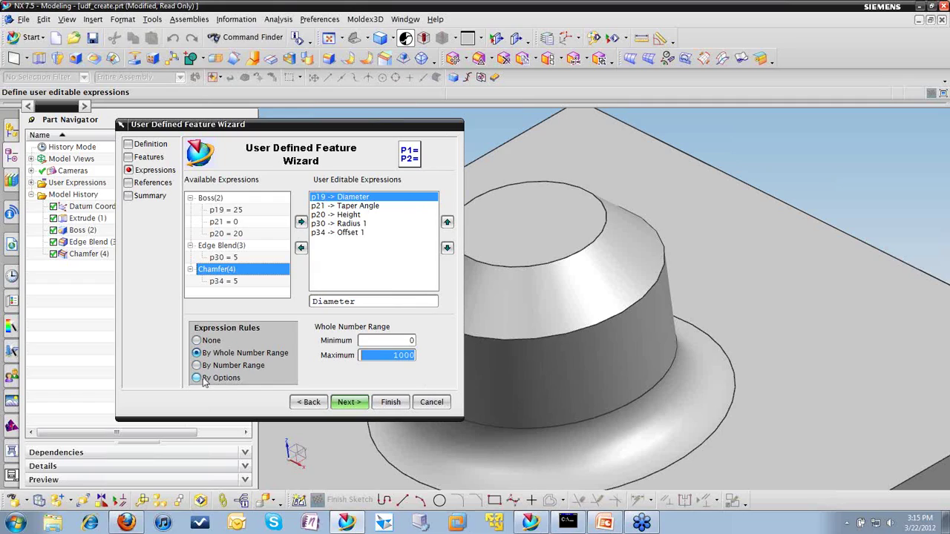
left_click(197, 365)
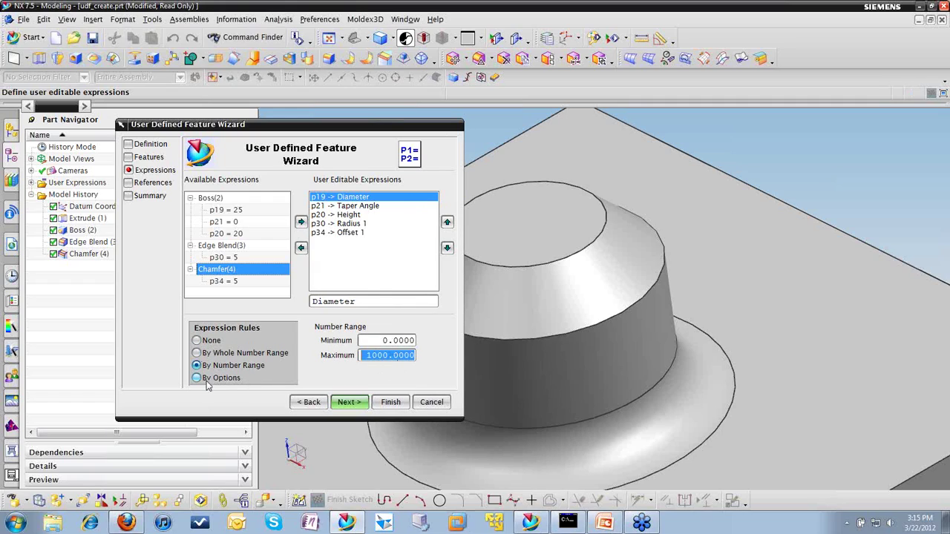
left_click(197, 378)
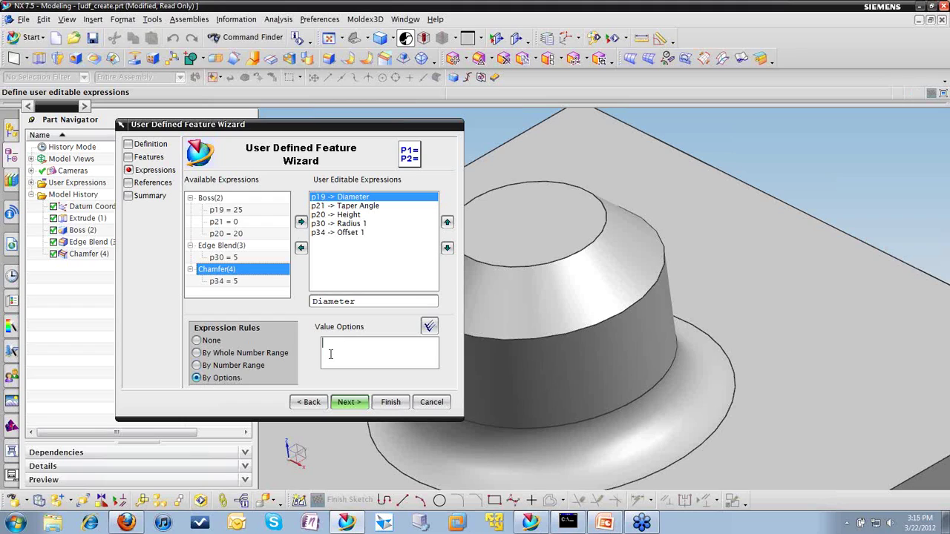
Step: Measure the radius of the circular edge between the boss's chamfer and its cylindrical side
left_click_drag(356, 132, 226, 163)
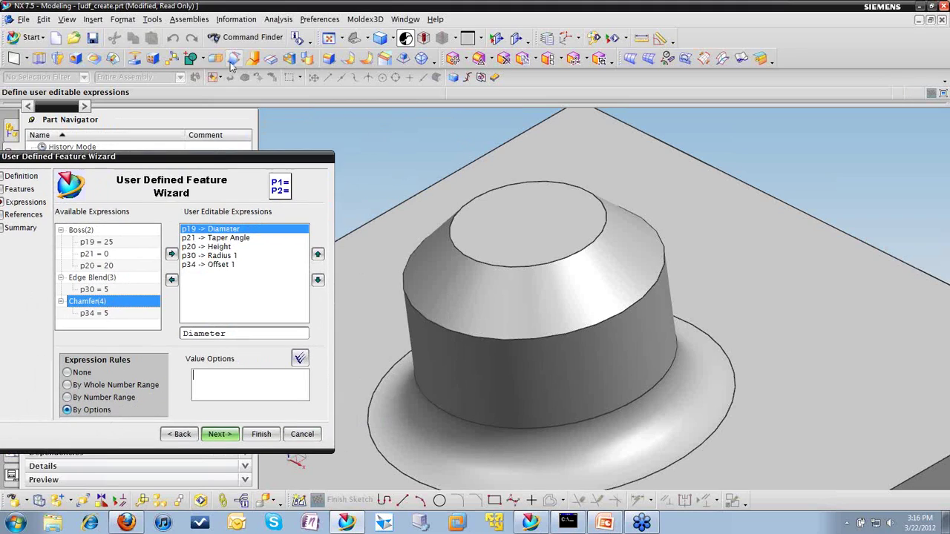
left_click(277, 20)
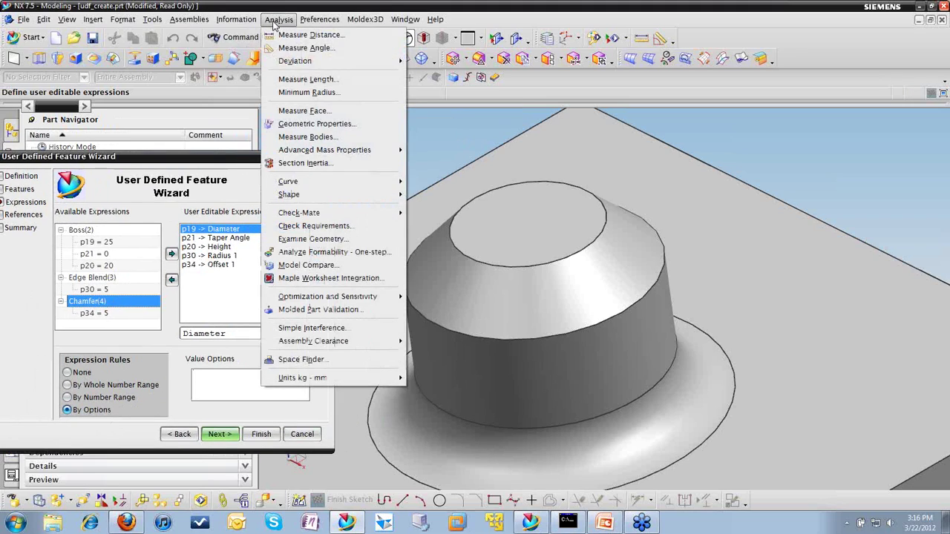
left_click(311, 36)
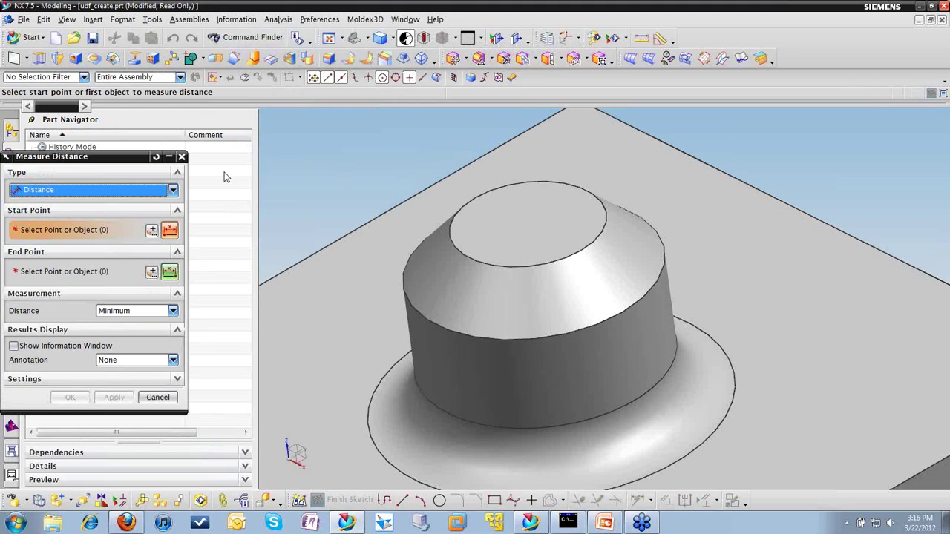
left_click(172, 190)
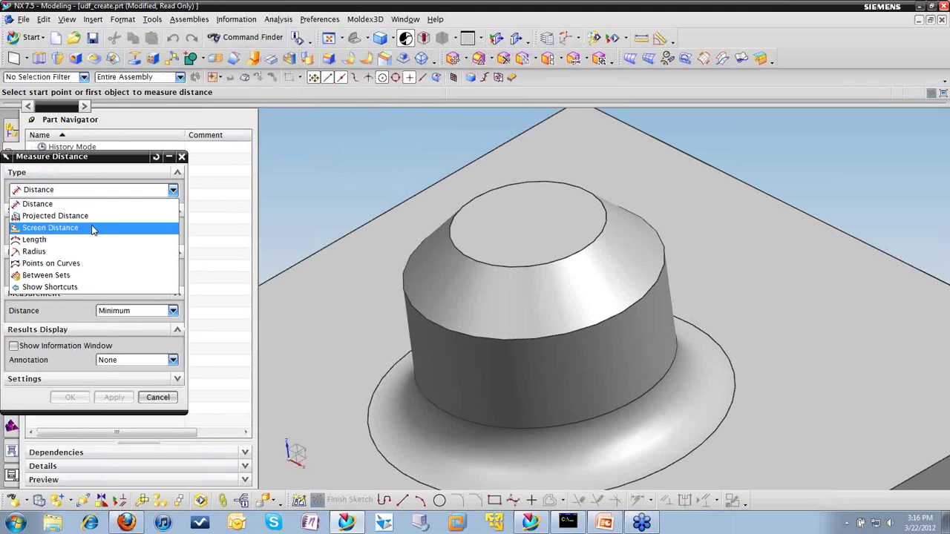
left_click(80, 251)
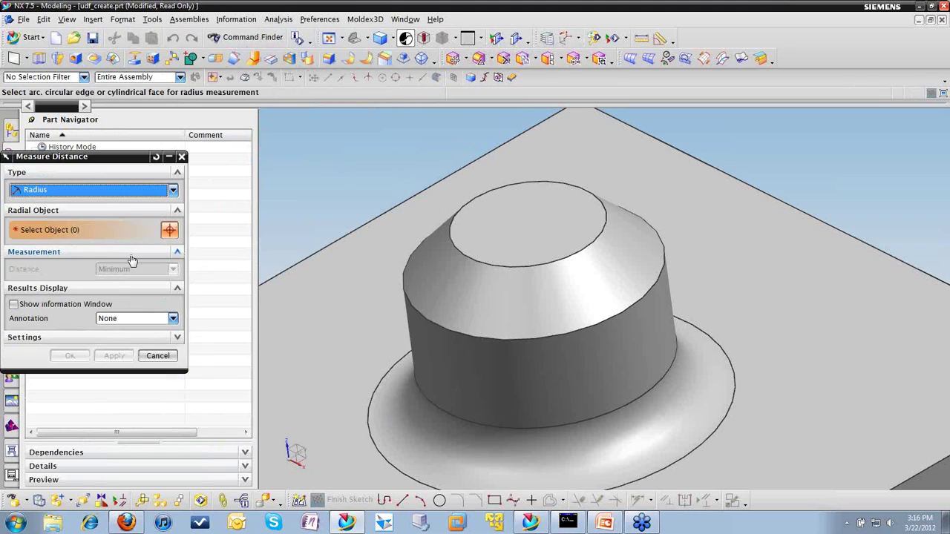
left_click(541, 338)
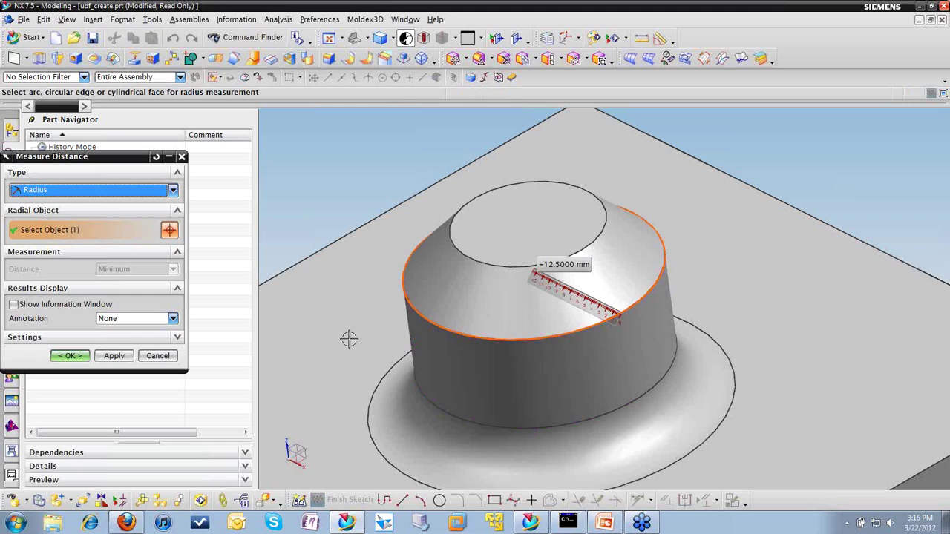
left_click_drag(83, 163, 419, 167)
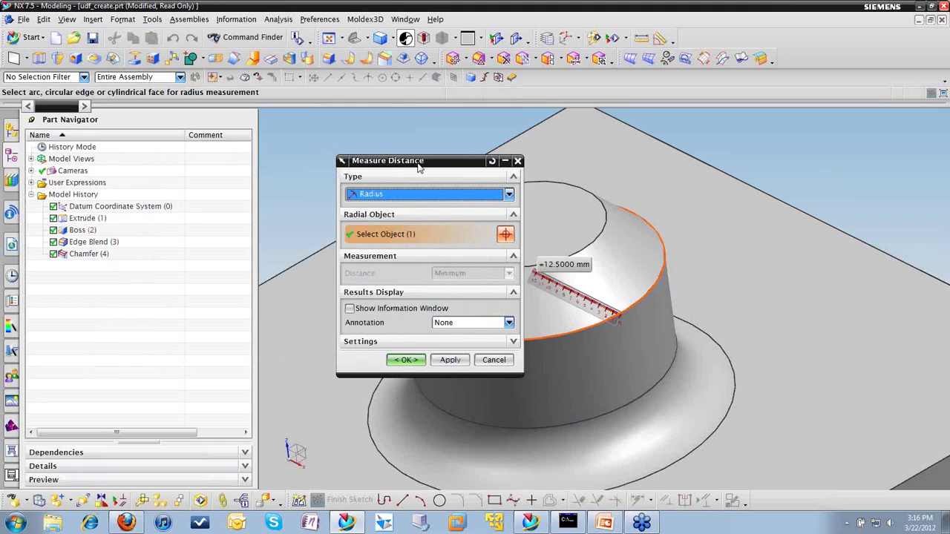
left_click(494, 360)
Step: Enter 25 and 30 as the allowed value options for Diameter, accept them and check that they are stored
left_click_drag(525, 165, 420, 157)
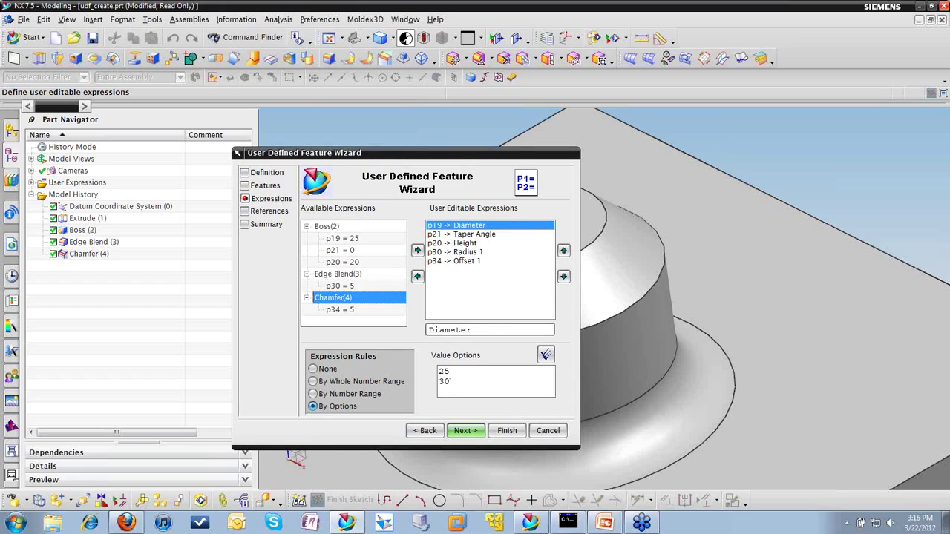
left_click(545, 356)
left_click(467, 243)
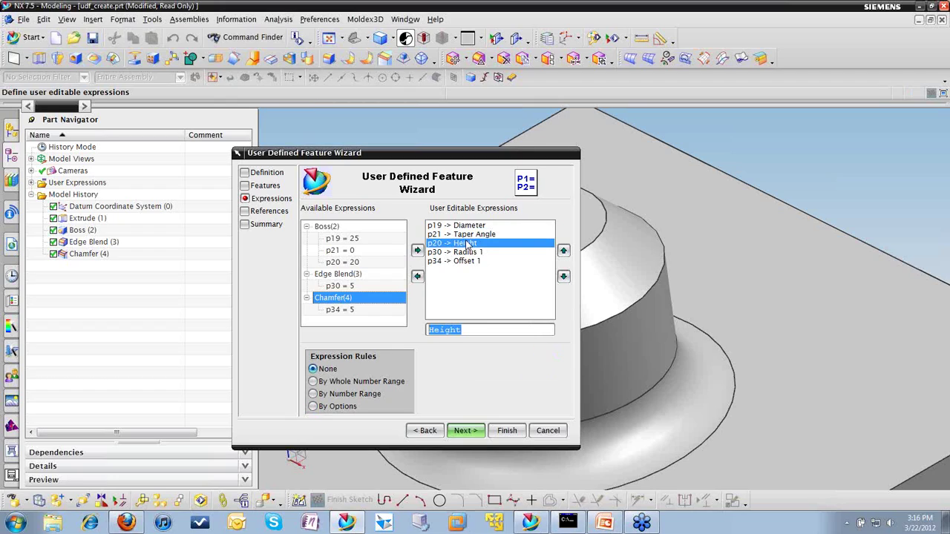
left_click(470, 226)
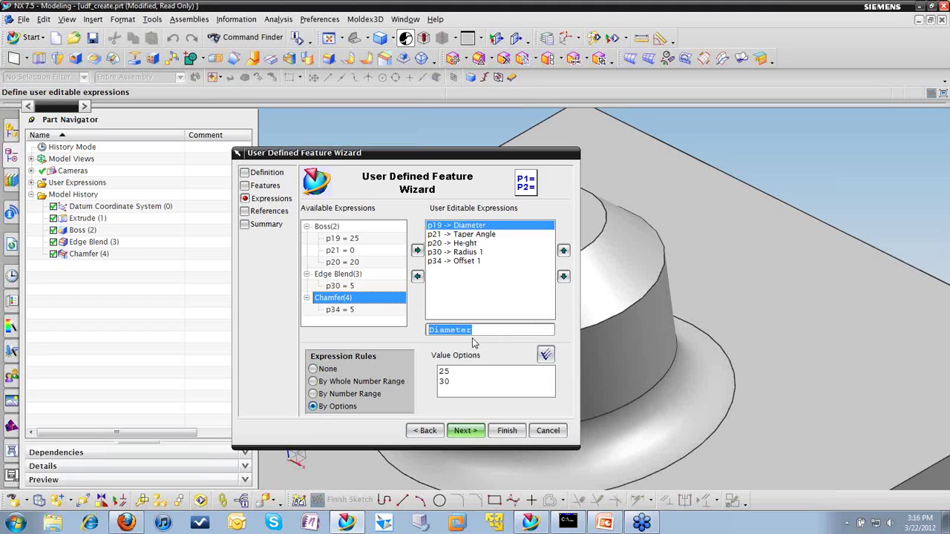
Step: Keep Plane for Boss(2) as the placement reference, review the summary and finish defining the post_1 user defined feature
left_click(466, 433)
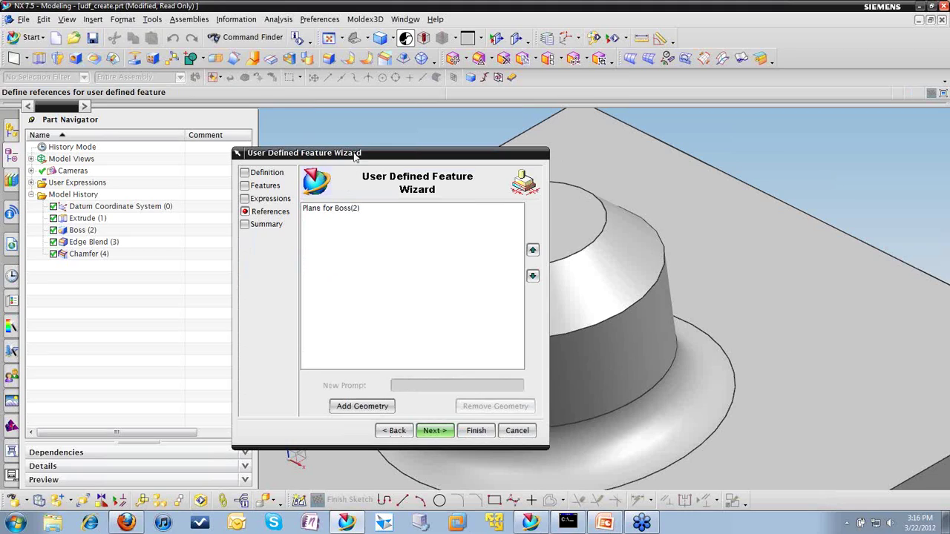
left_click_drag(355, 158, 325, 135)
left_click(312, 187)
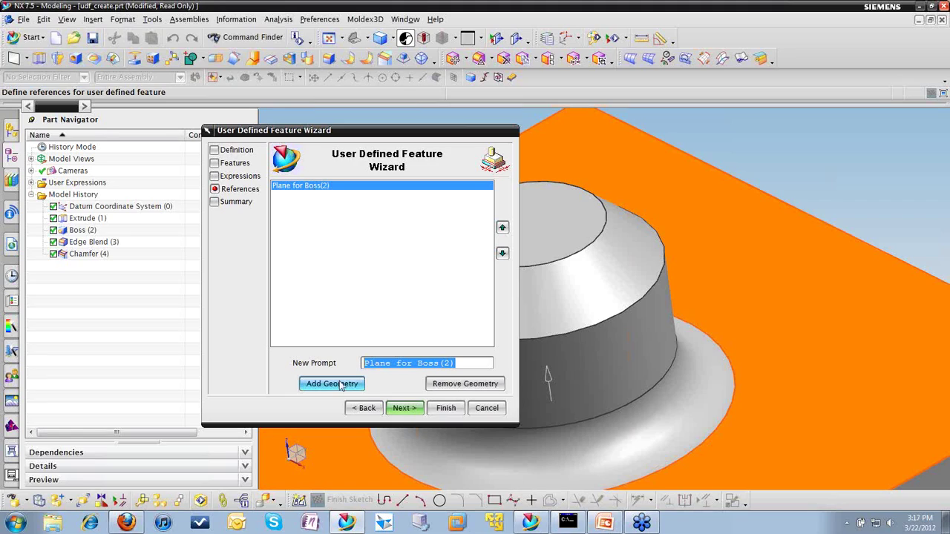
left_click(400, 408)
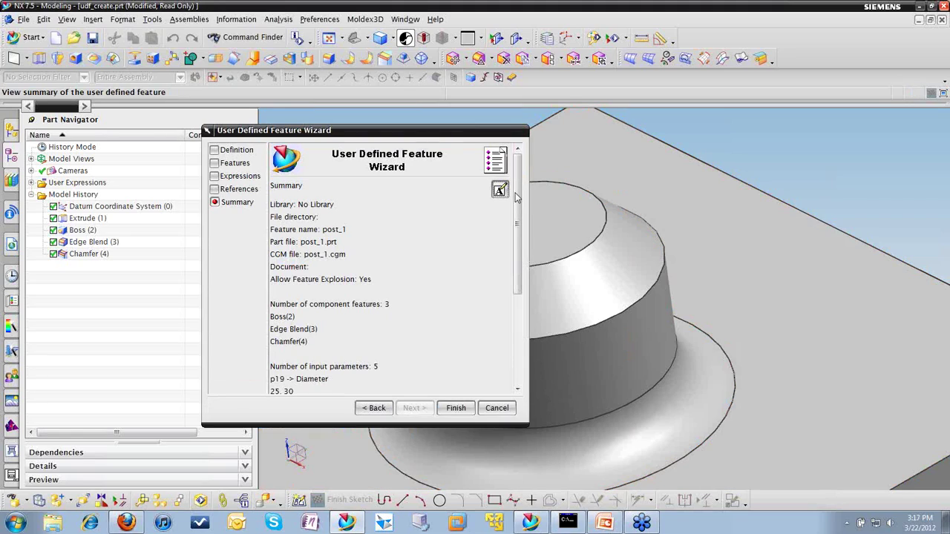
mouse_move(517, 198)
left_mouse_down()
mouse_move(509, 310)
mouse_move(512, 195)
left_mouse_up()
left_click(456, 408)
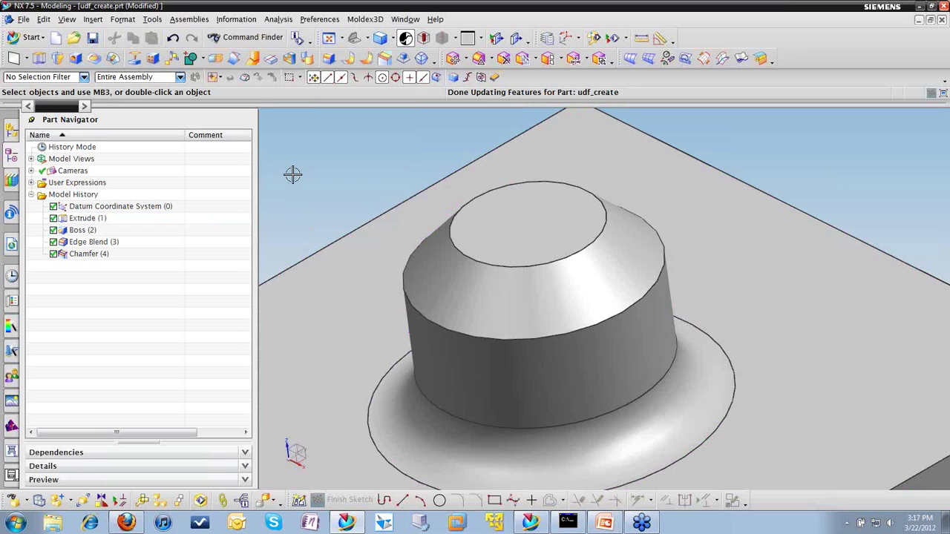
scroll(311, 309, "down", 5)
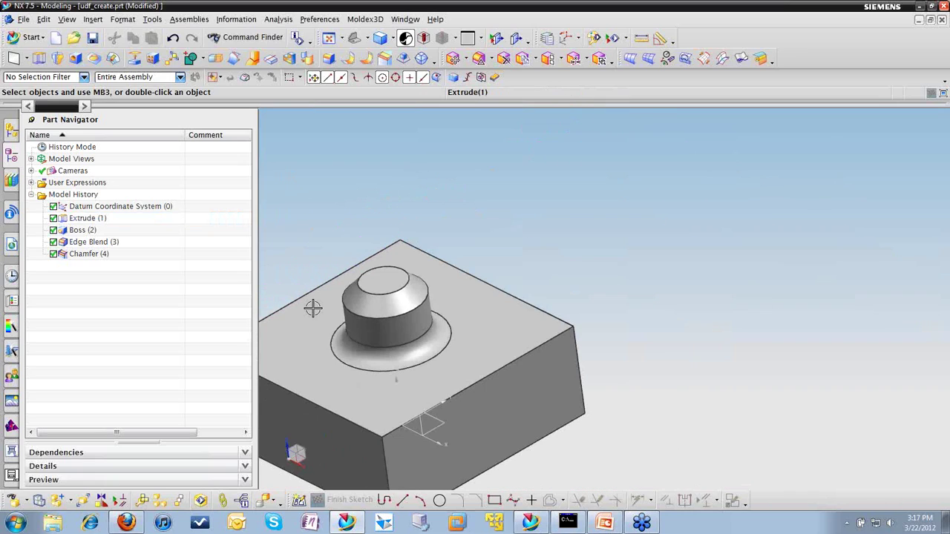
Step: Switch to Windows Explorer and look through the contents of the C:\UDF folder
left_click(52, 524)
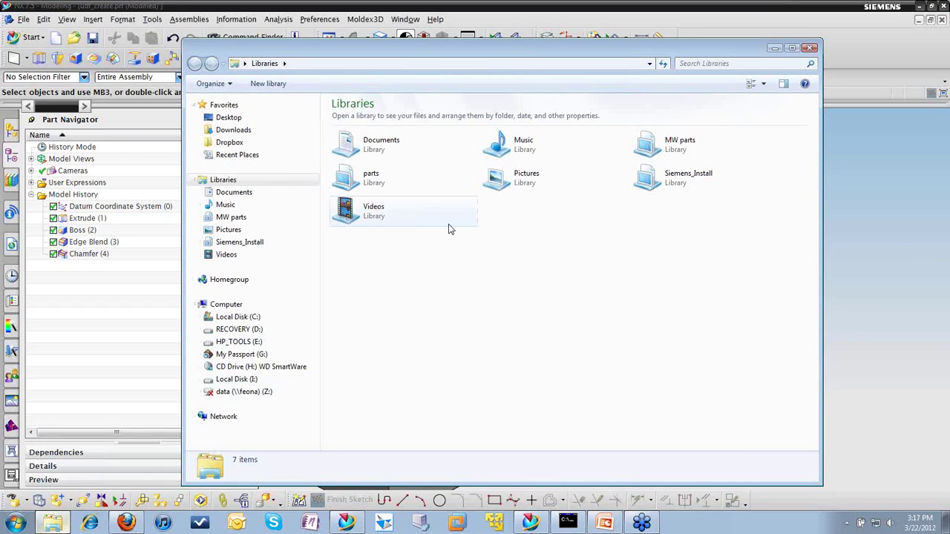
left_click(238, 318)
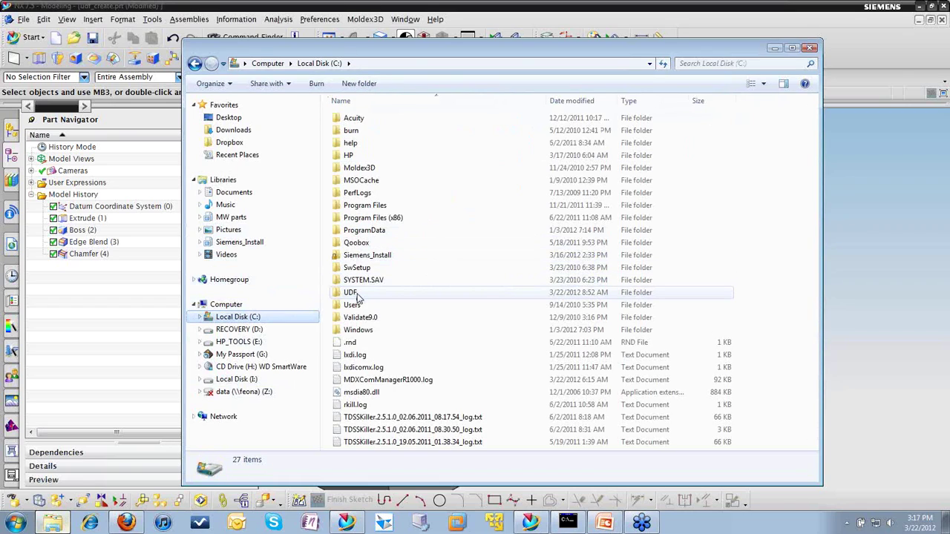
left_click(356, 294)
double_click(356, 294)
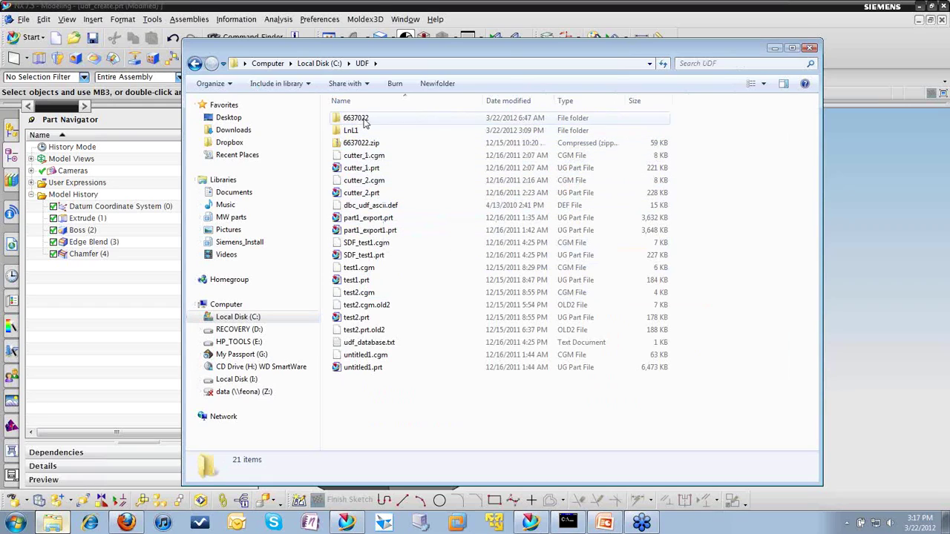
left_click(195, 63)
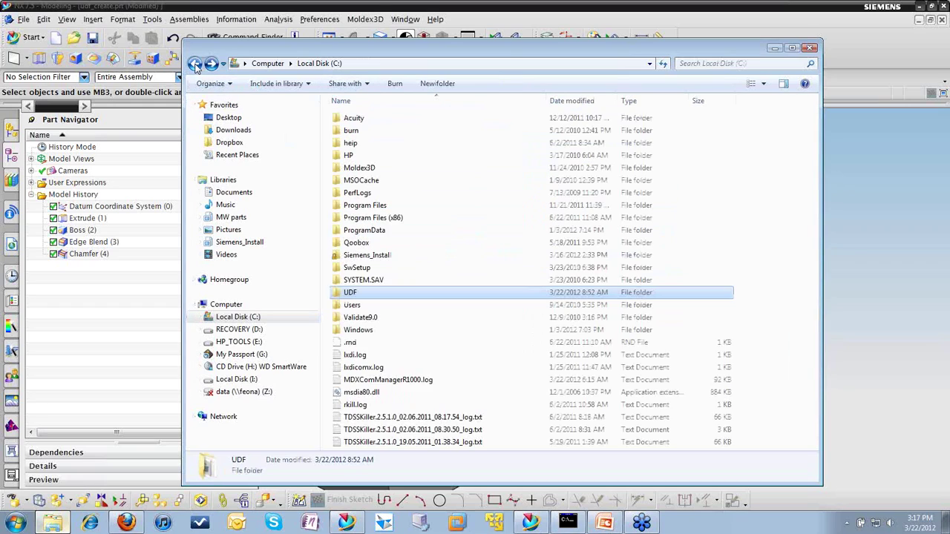
Step: Copy post_1.cgm and post_1.prt from the Acuity work\NX75_data folder in Documents
left_click(249, 195)
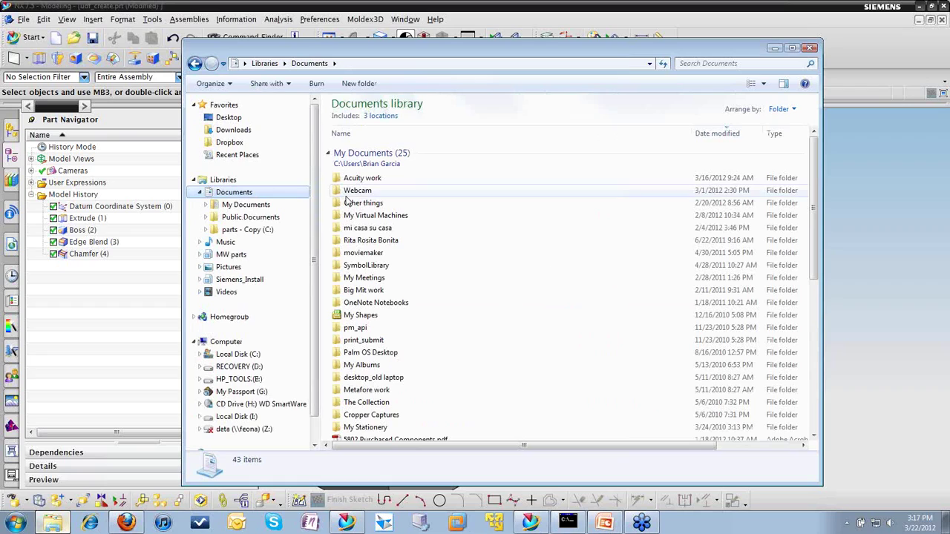
left_click(368, 181)
double_click(368, 181)
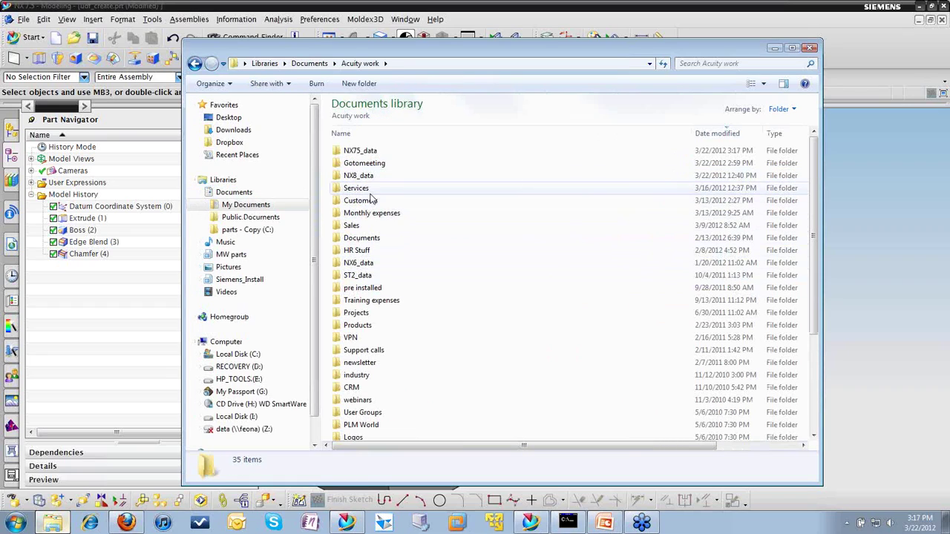
double_click(368, 148)
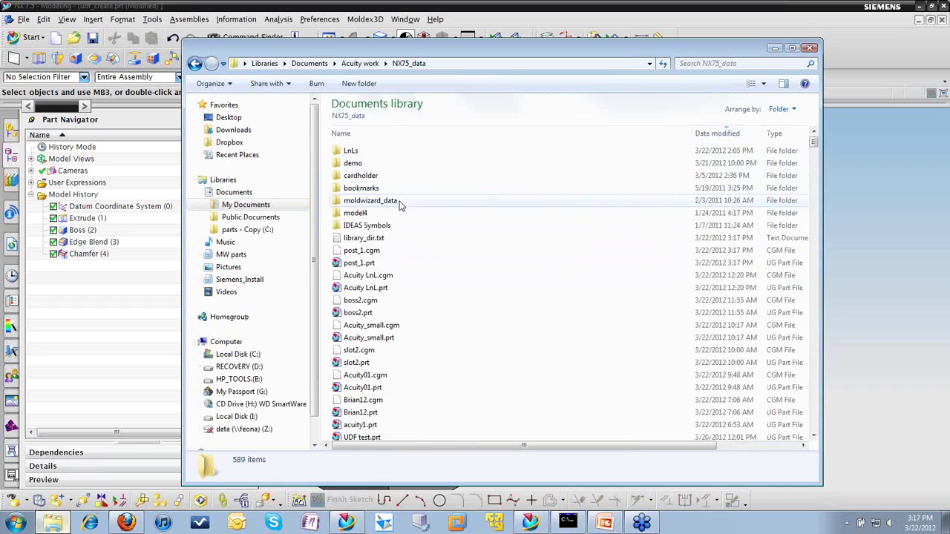
left_click(364, 252)
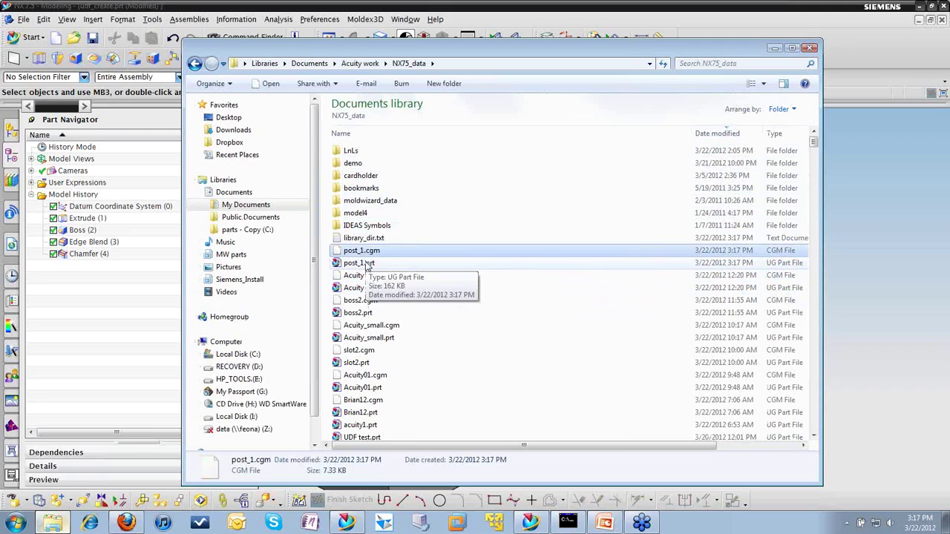
left_click(365, 264, "ctrl")
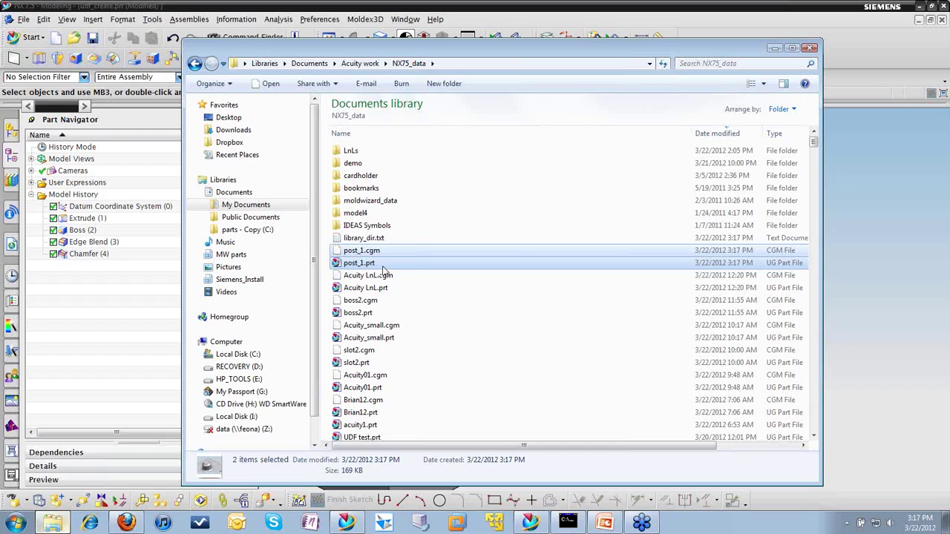
right_click(380, 266)
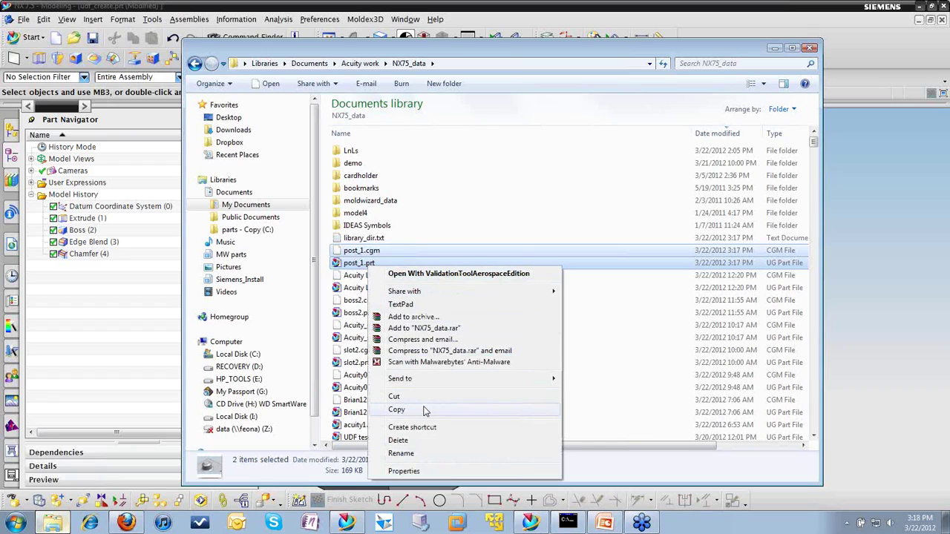
left_click(397, 409)
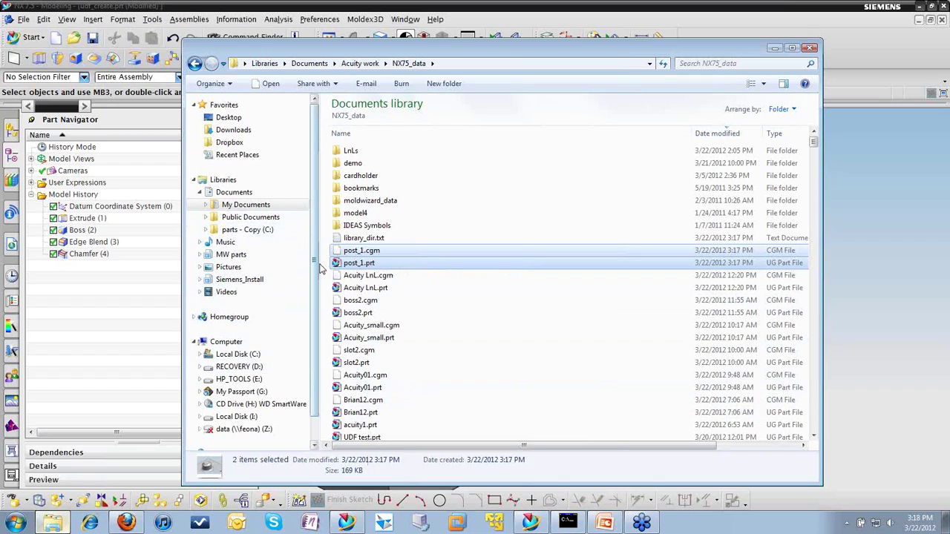
Step: Paste the two copied post_1 files into C:\UDF\LnL1 and return to NX
scroll(316, 268, "down", 1)
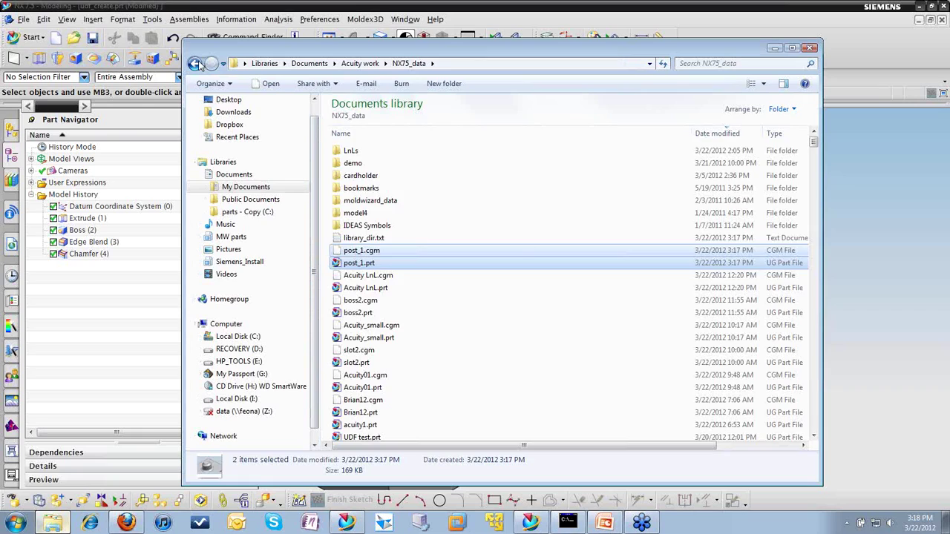
left_click(194, 63)
left_click(195, 63)
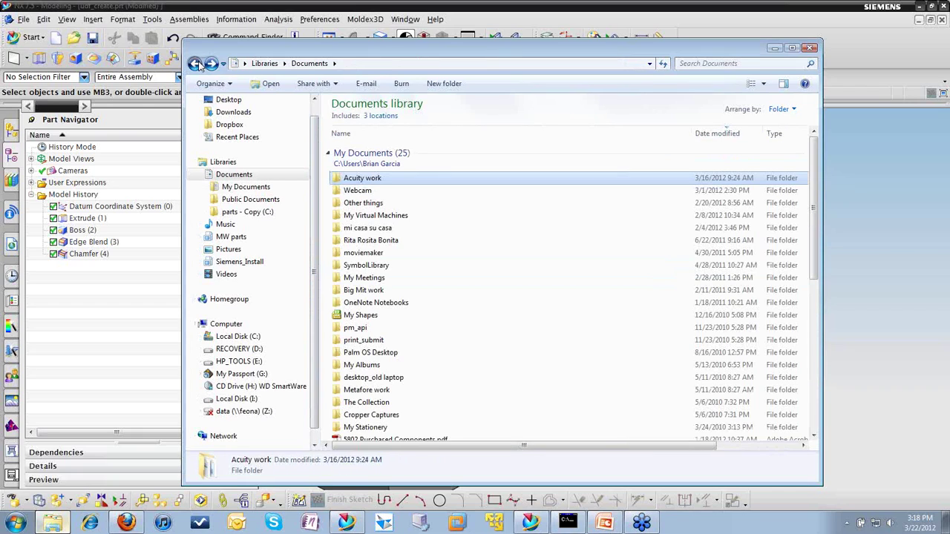
left_click(194, 63)
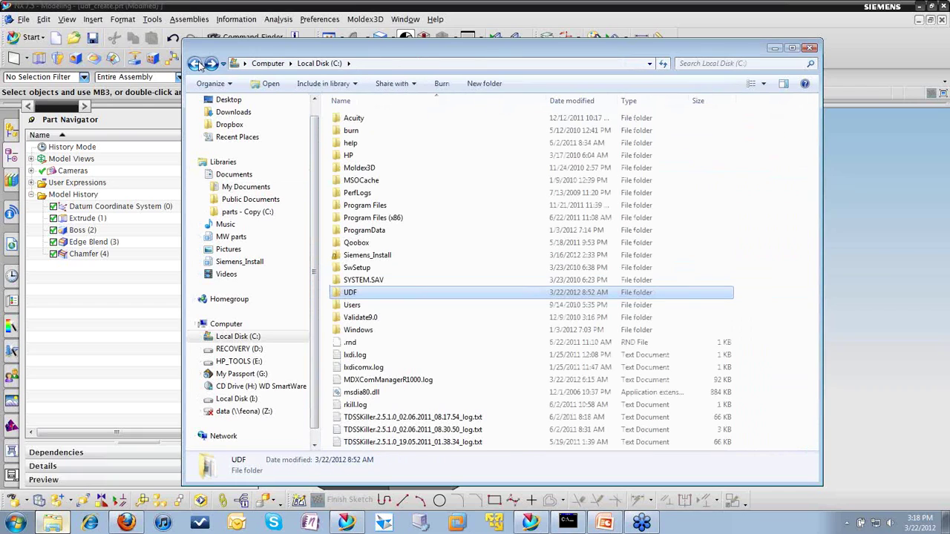
double_click(362, 295)
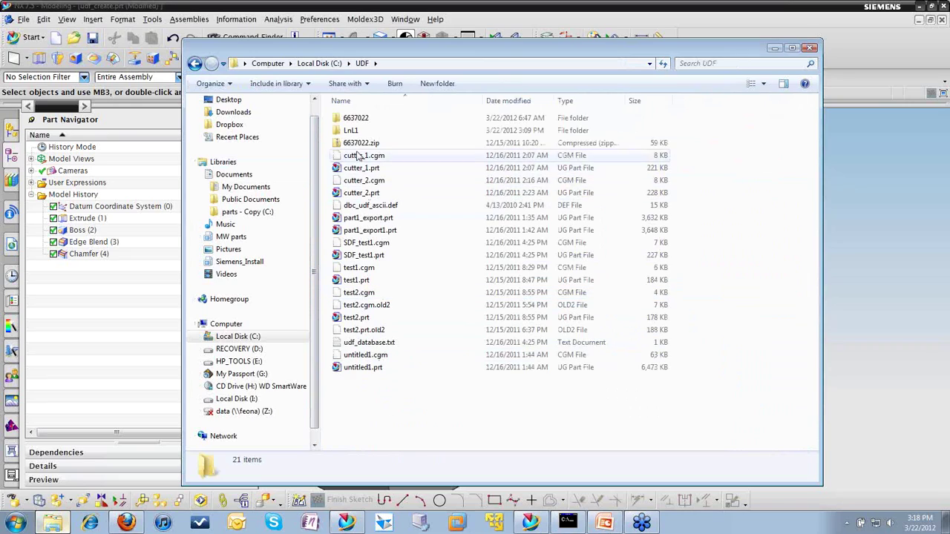
double_click(356, 133)
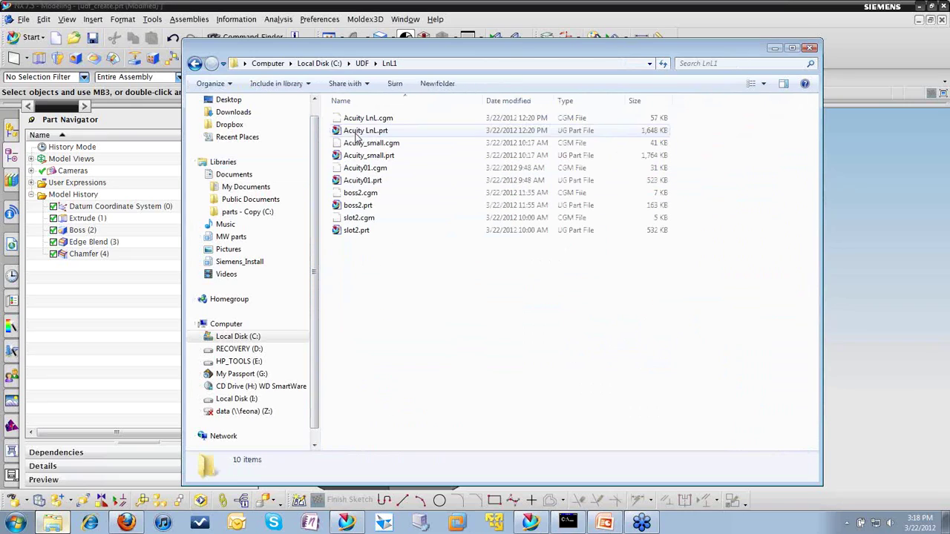
right_click(360, 288)
left_click(401, 366)
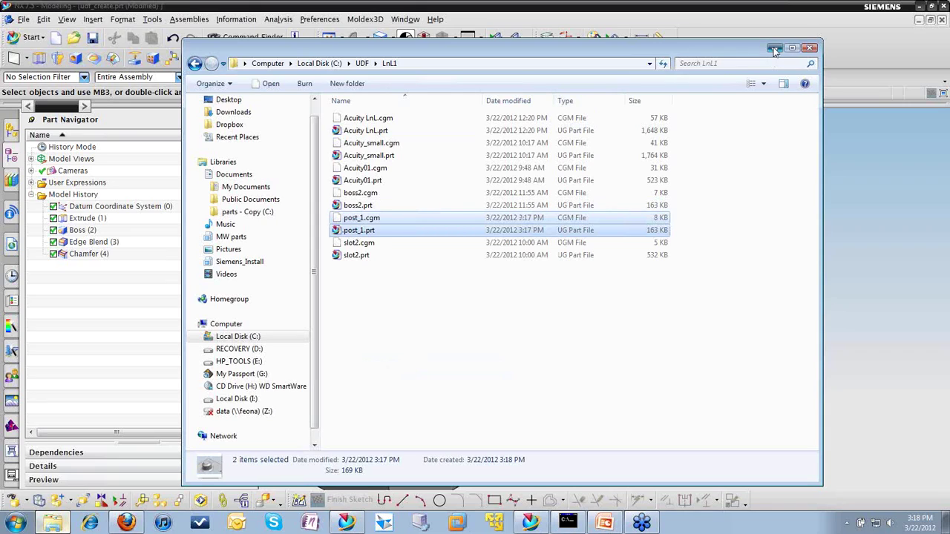
left_click(774, 49)
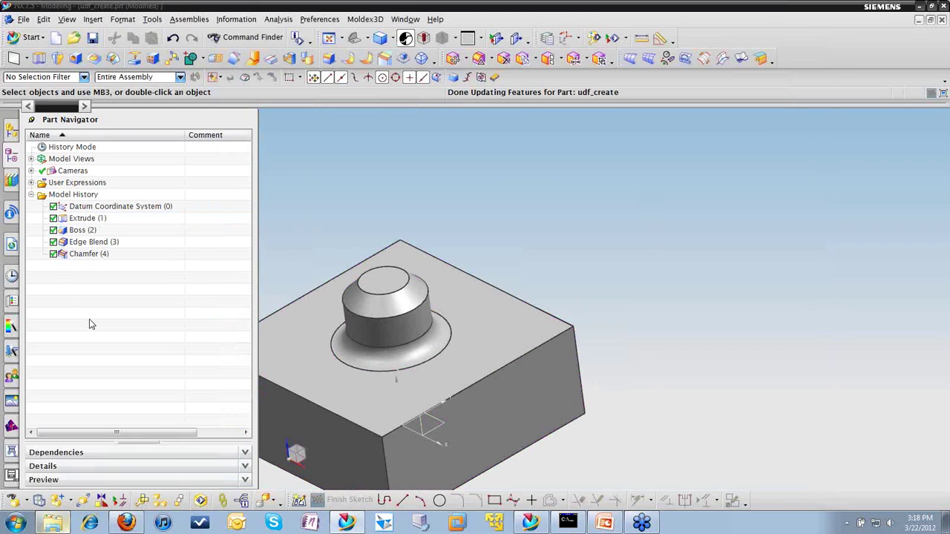
Step: Open the recently used face_finder_2.prt from the C:\Users location and inspect the part's model history
left_click(12, 278)
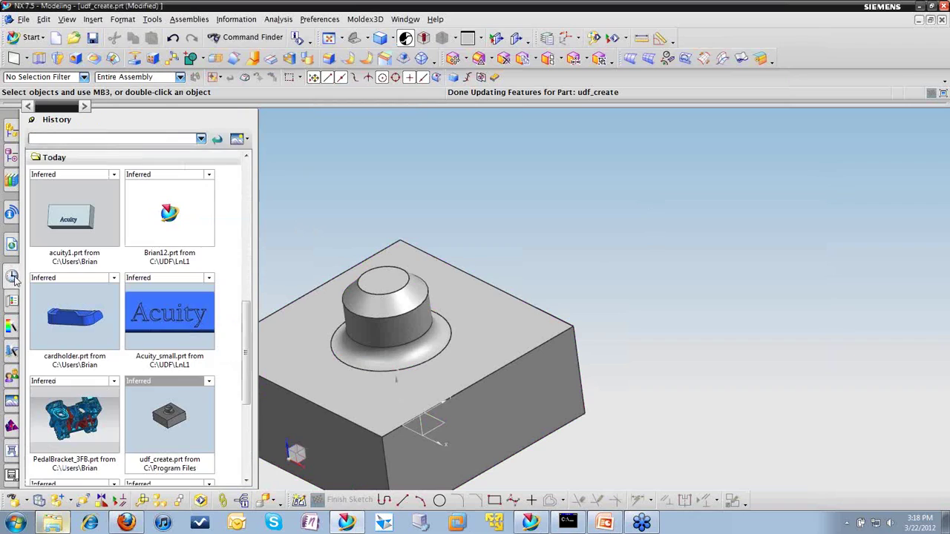
scroll(137, 356, "down", 2)
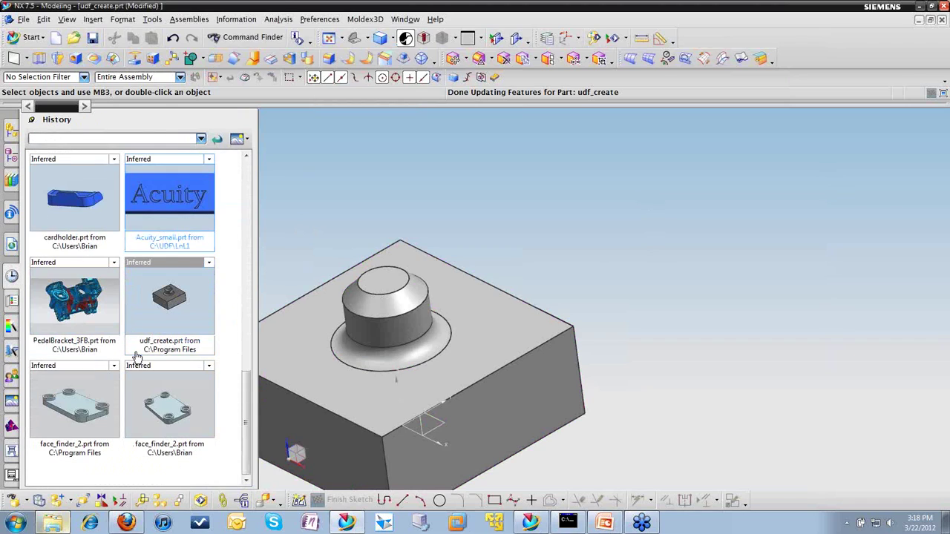
left_click(184, 393)
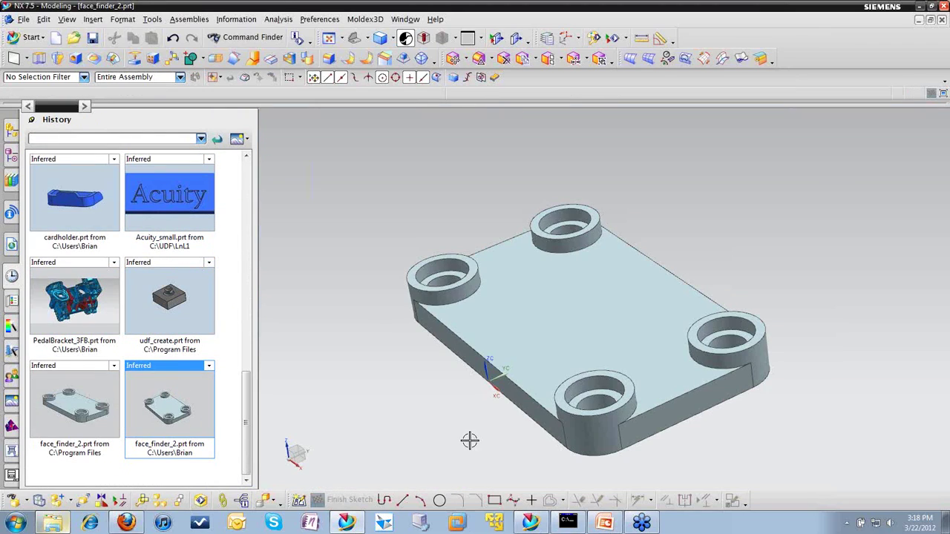
mouse_move(642, 269)
middle_mouse_down()
mouse_move(650, 241)
mouse_move(632, 263)
middle_mouse_up()
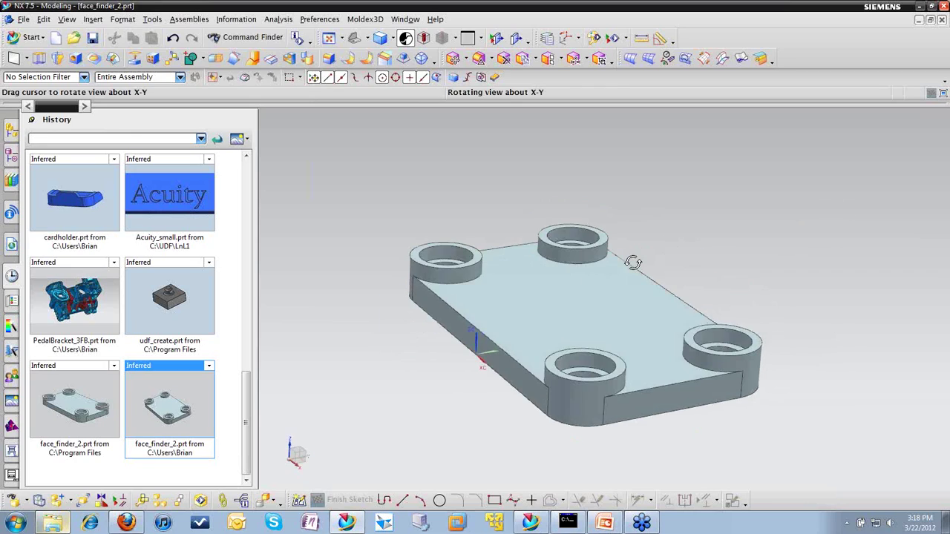
left_click(11, 154)
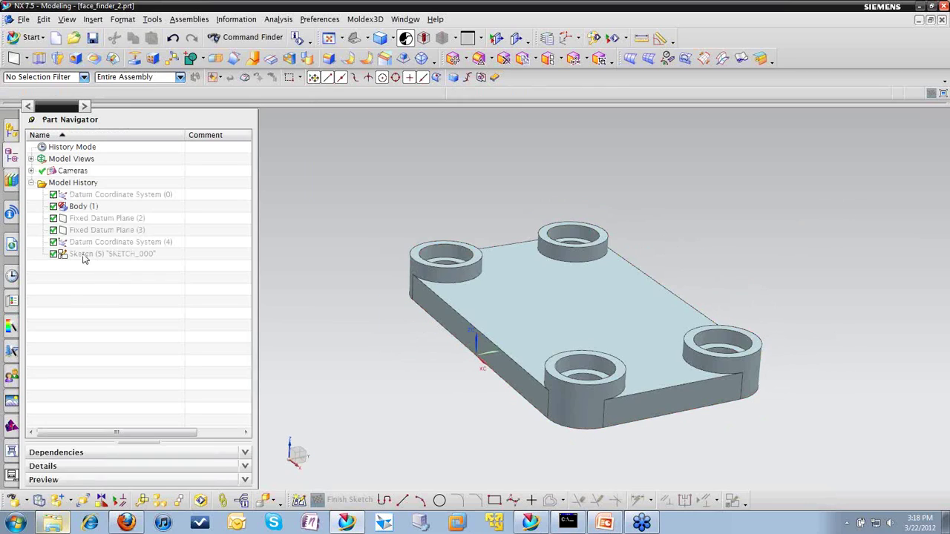
middle_click_drag(411, 339, 421, 357)
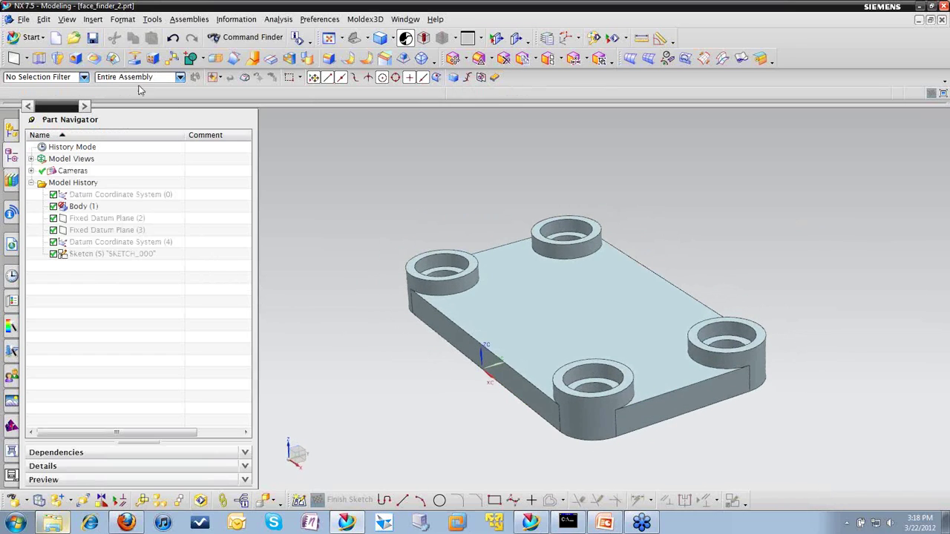
Step: Refresh the LnL1 folder under My UDFs in the reuse library
left_click(12, 180)
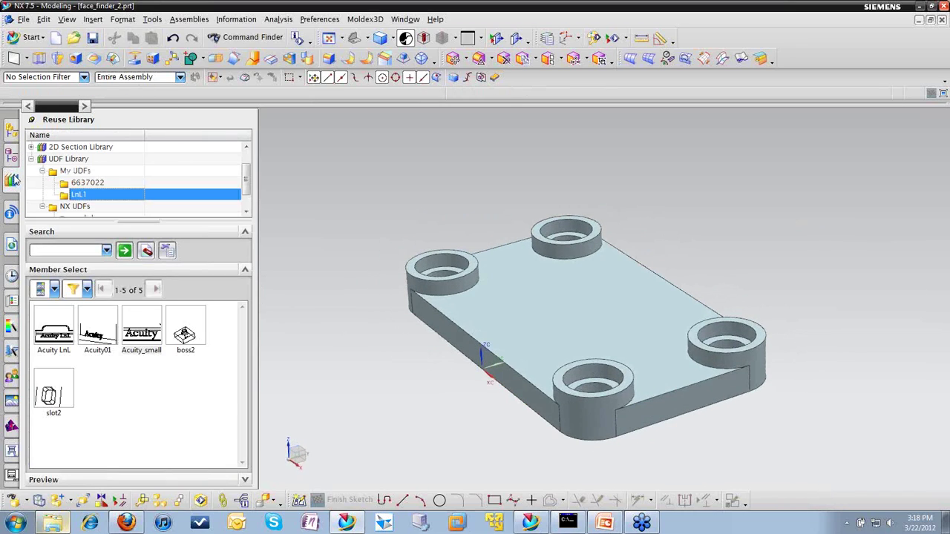
right_click(80, 197)
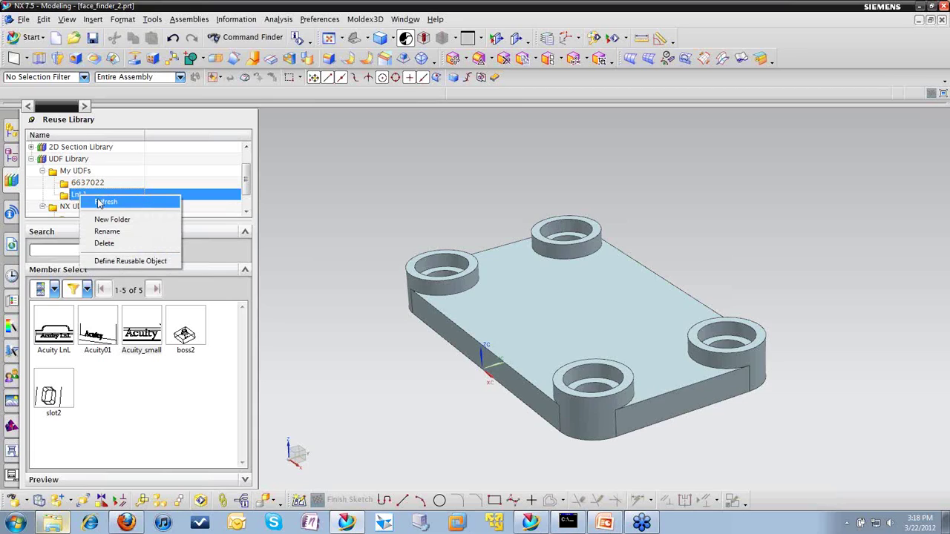
left_click(99, 203)
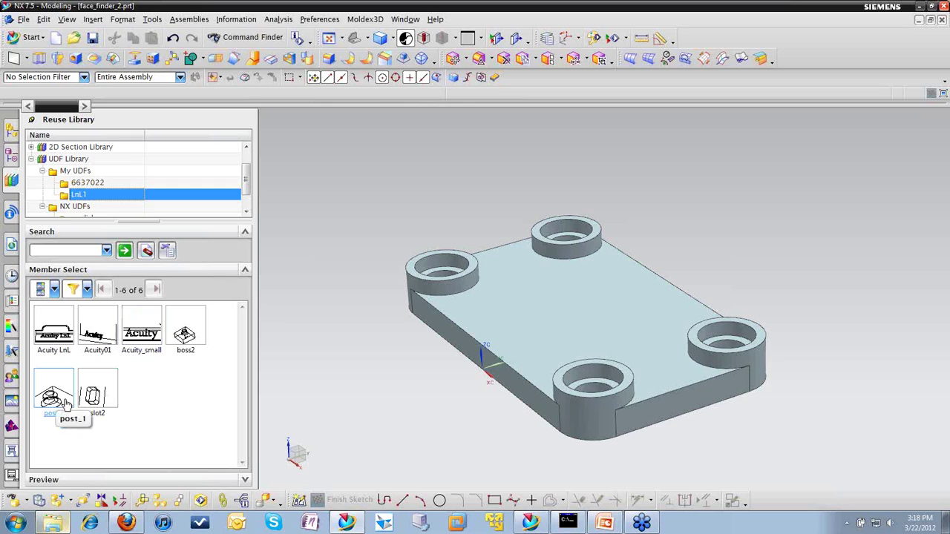
Step: Insert the post_1 UDF into the part and resolve its Plane for Boss(2) reference with the plate's large top face
left_click_drag(49, 400, 364, 382)
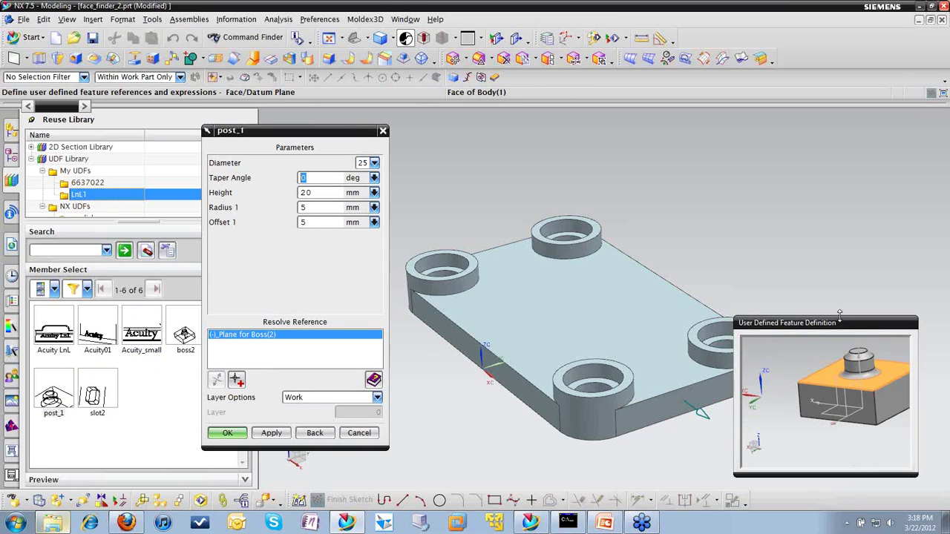
left_click_drag(833, 322, 808, 133)
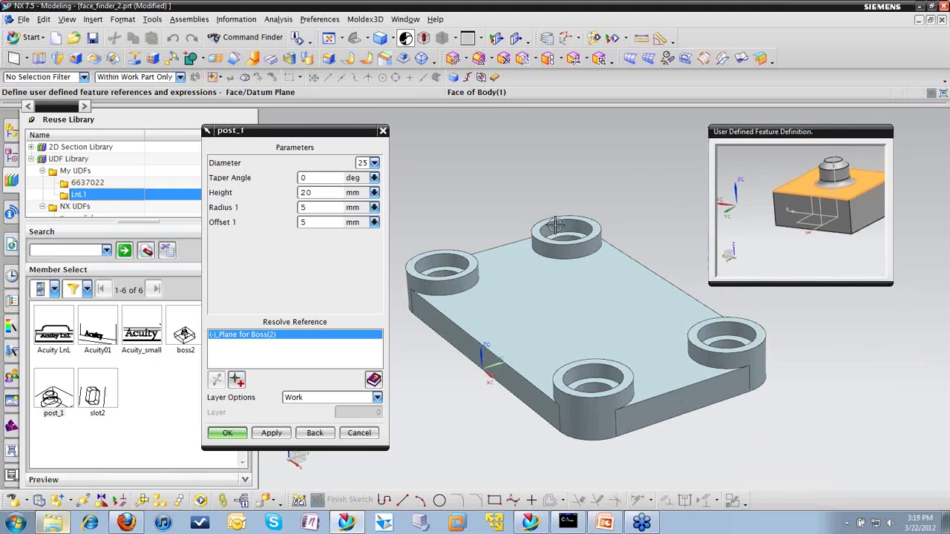
left_click(564, 308)
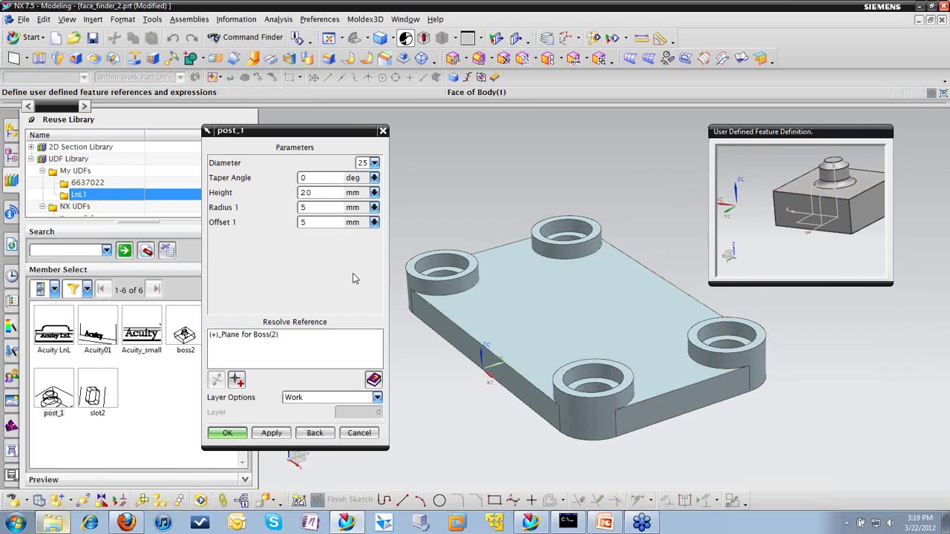
Step: Set the post_1 diameter to 30 and height to 25 mm and accept the UDF parameters
left_click(374, 163)
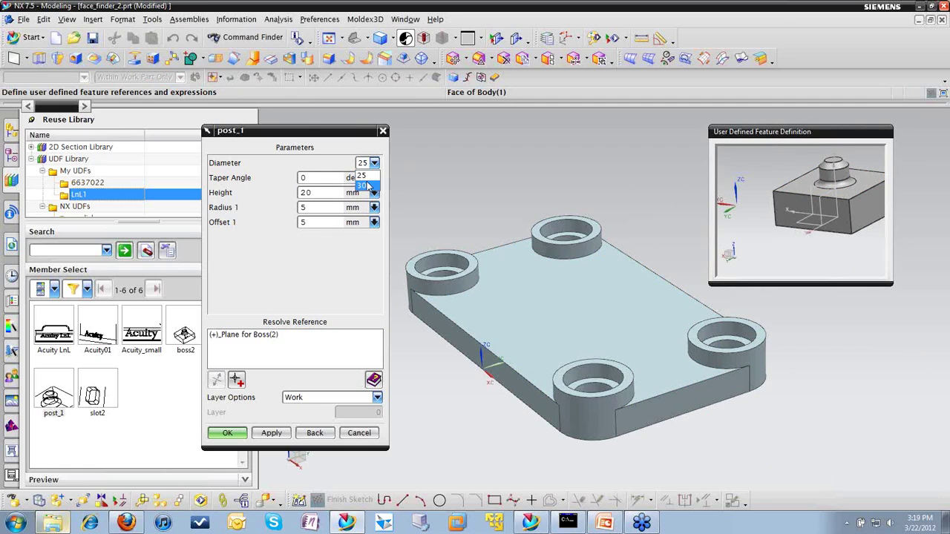
left_click(364, 186)
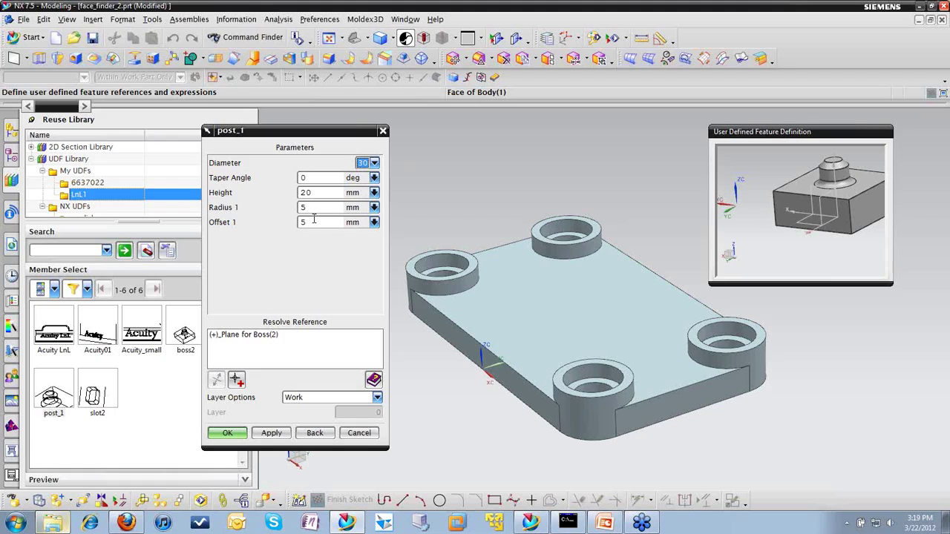
double_click(319, 192)
type("25")
left_click(228, 434)
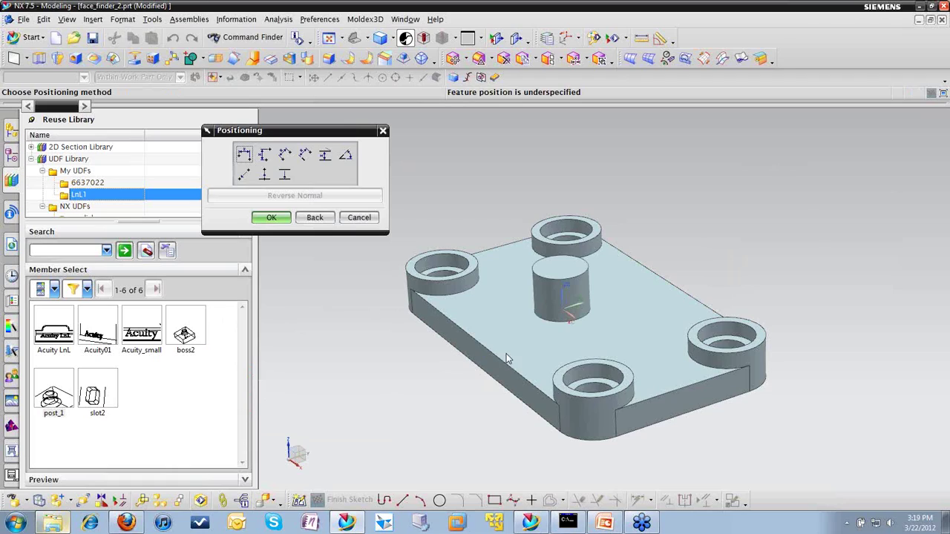
Step: Position the post with a perpendicular dimension of 40 mm from the plate's near long edge
left_click(305, 154)
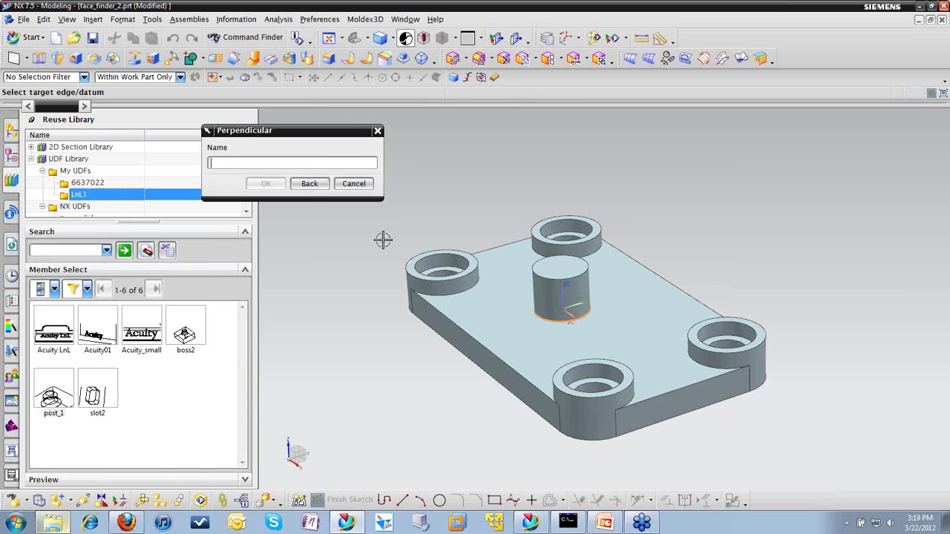
left_click(479, 337)
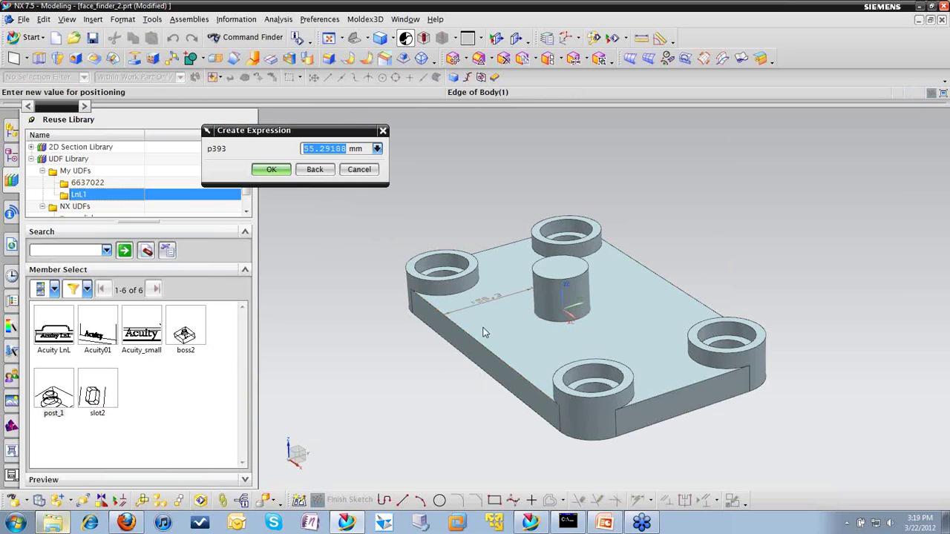
type("40")
key("Return")
key("Return")
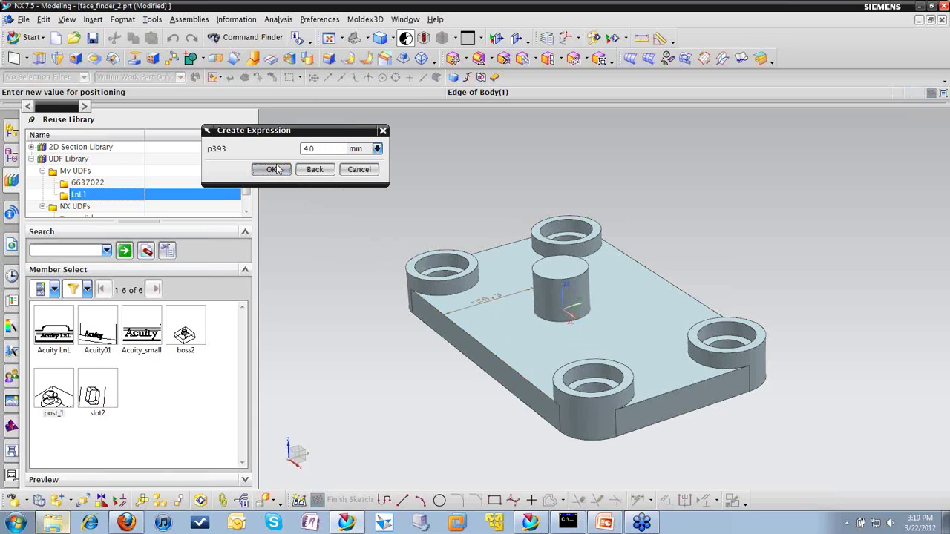
Step: Add a perpendicular dimension of 60 mm from the plate's far short edge and finish placing the post
left_click(312, 158)
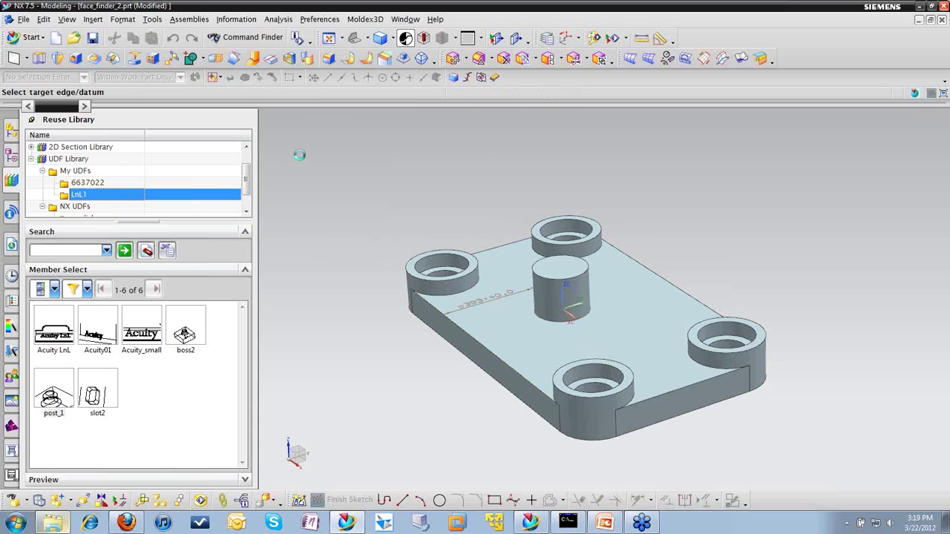
left_click(483, 250)
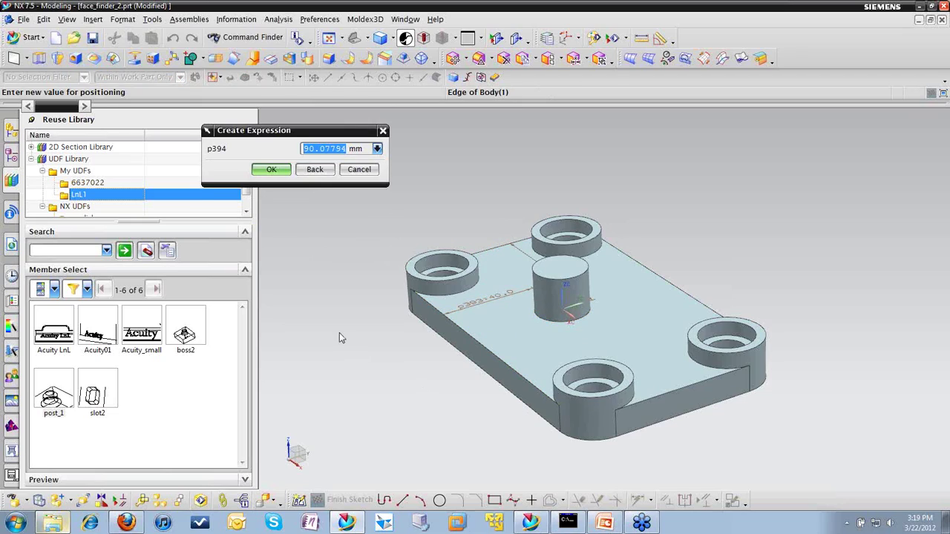
type("60")
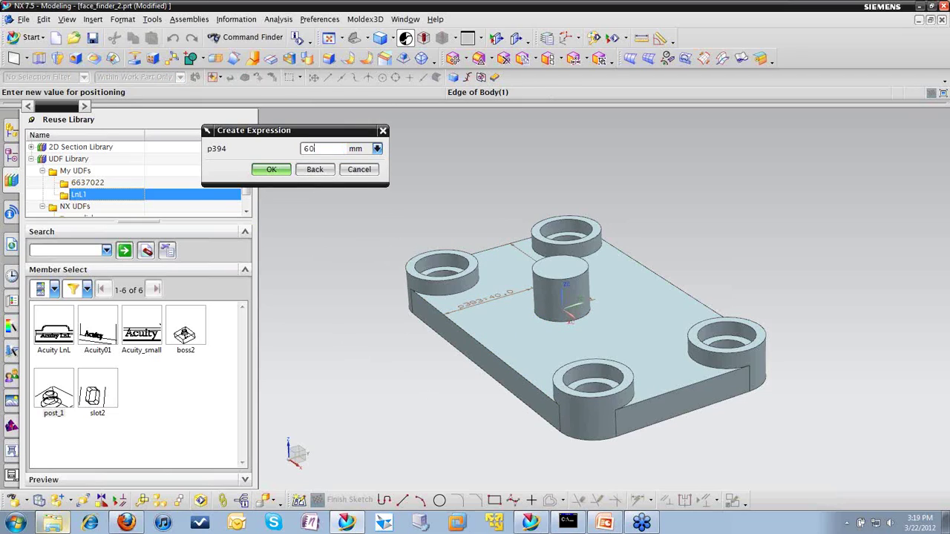
key("Return")
left_click(272, 169)
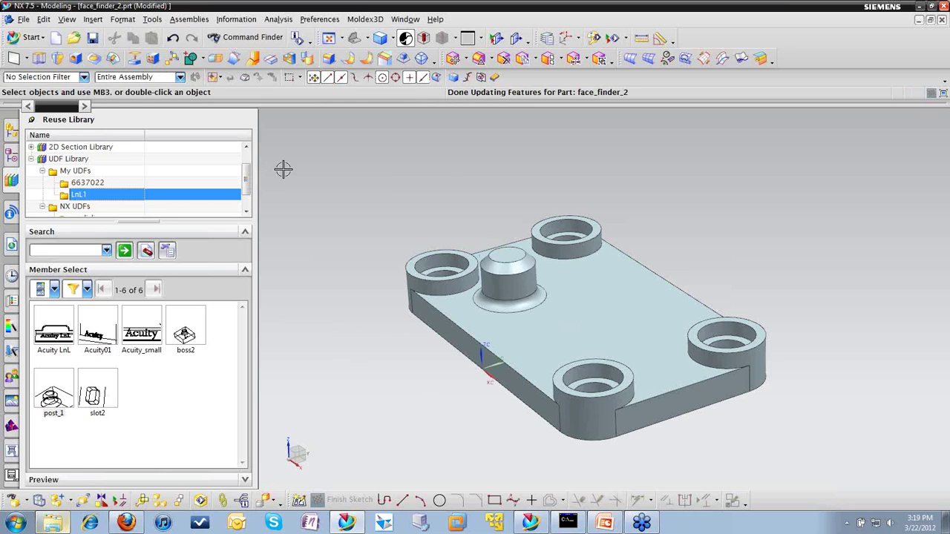
Step: Edit the parameters of post_1 in the model history and set its height to 40 mm
middle_click_drag(647, 223, 652, 240)
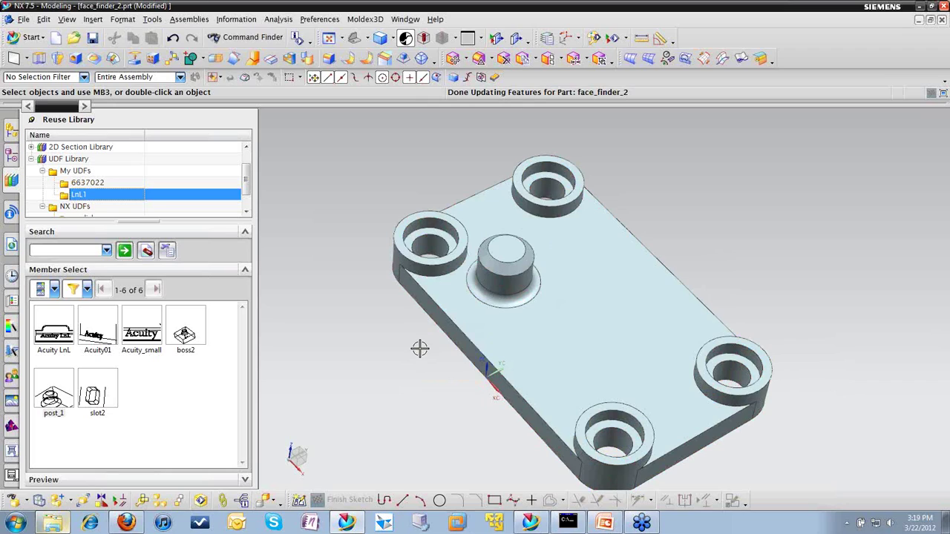
left_click(11, 163)
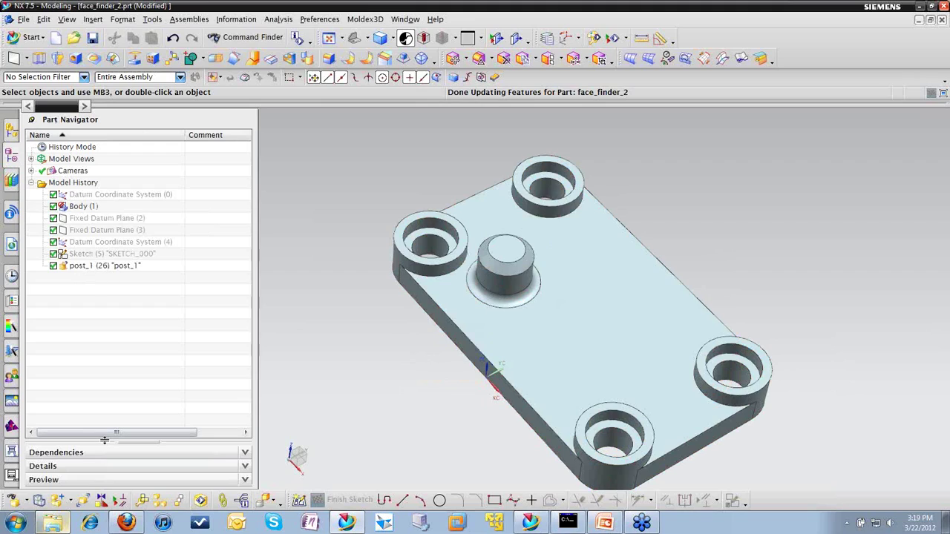
right_click(101, 268)
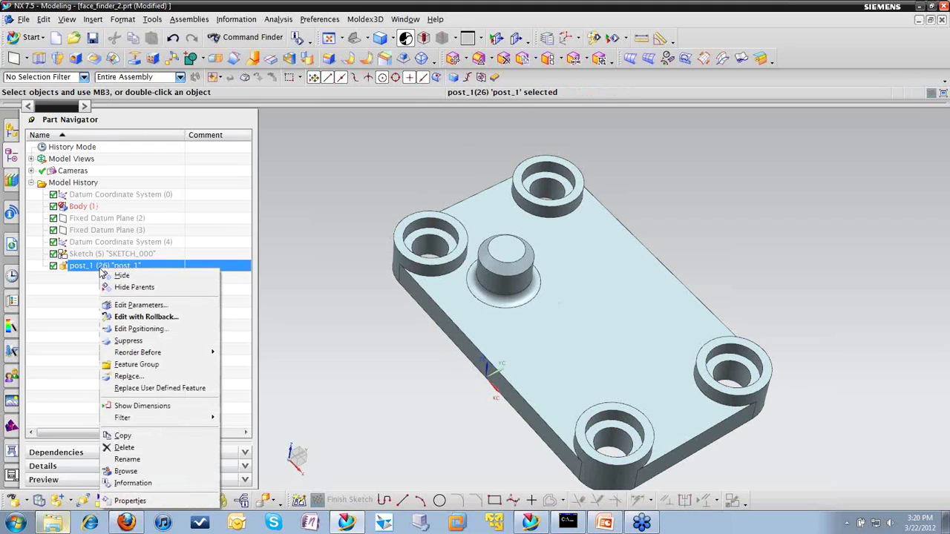
left_click(135, 305)
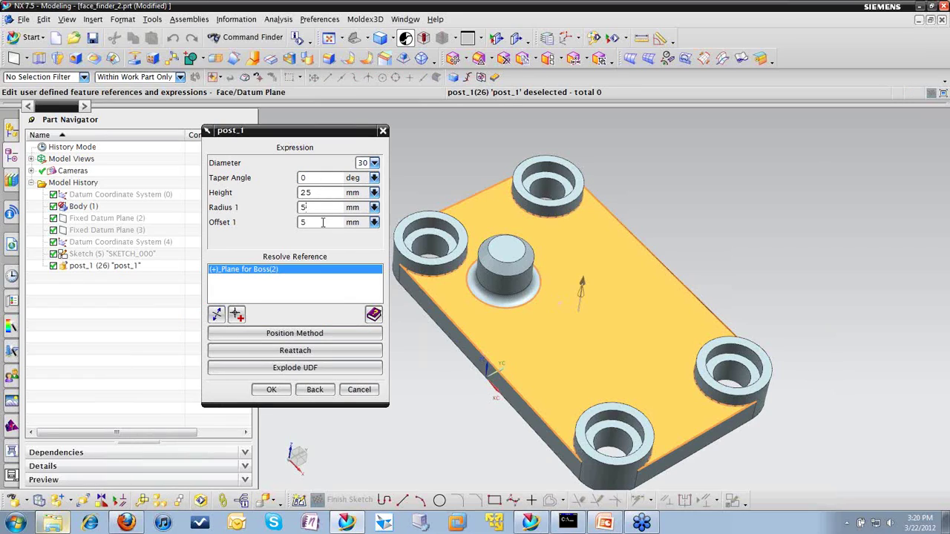
left_click_drag(325, 193, 288, 195)
type("40")
left_click_drag(310, 192, 295, 191)
left_click(270, 389)
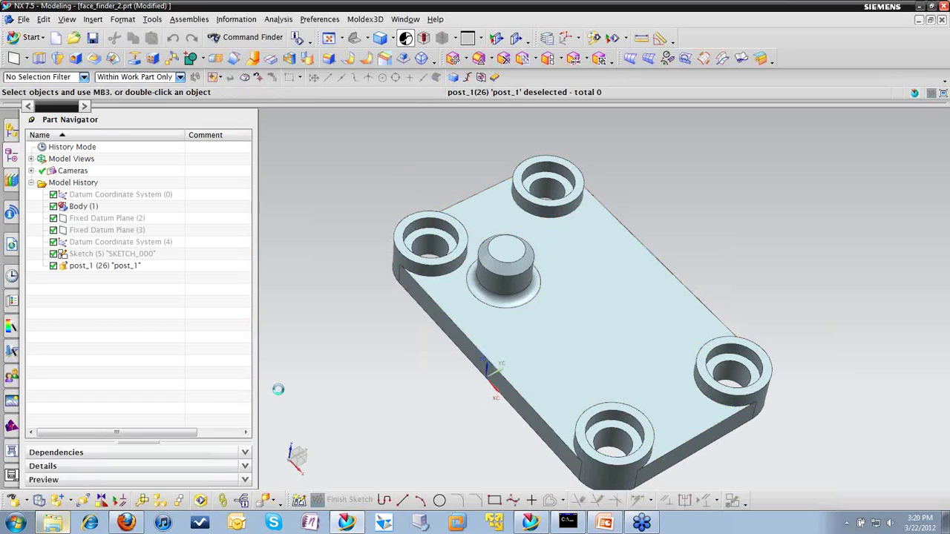
scroll(426, 374, "down", 1)
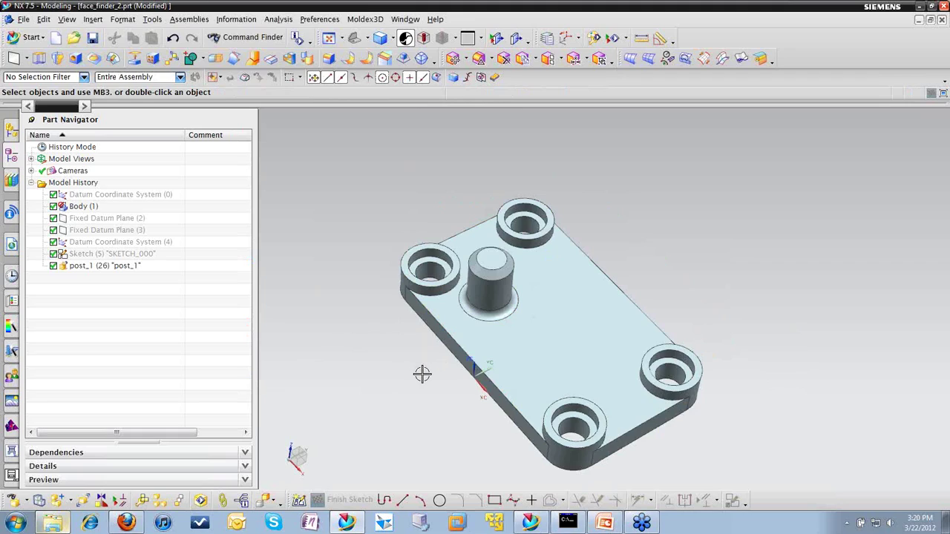
Step: Explode the post_1 UDF into its individual features
right_click(113, 267)
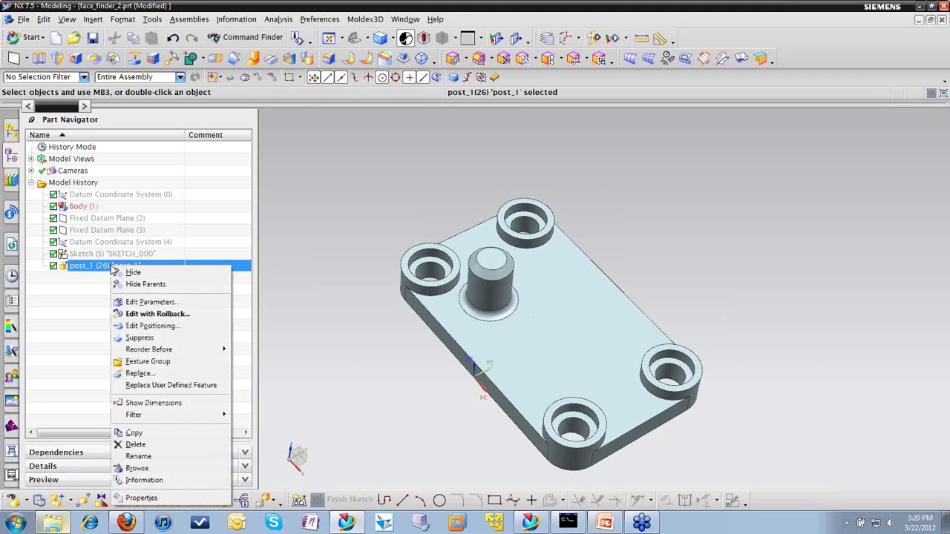
left_click(158, 300)
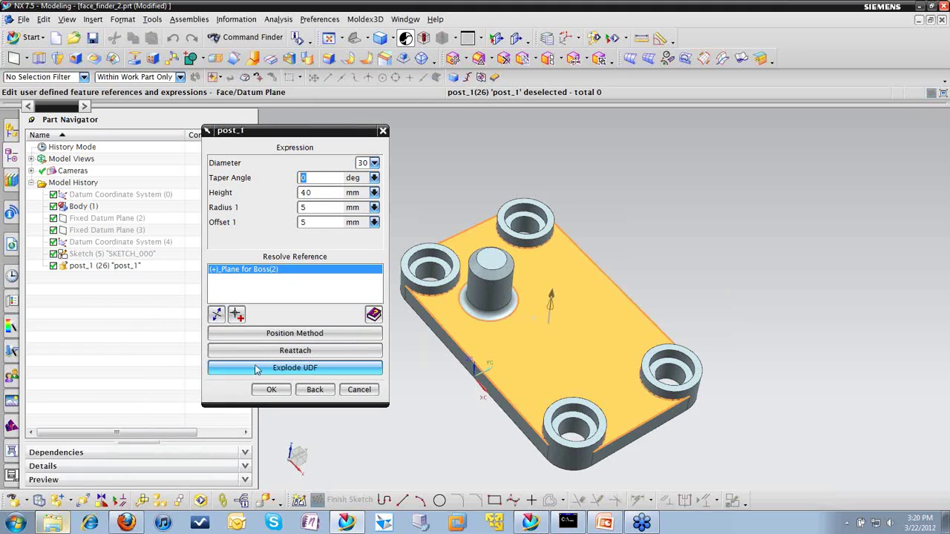
left_click(293, 373)
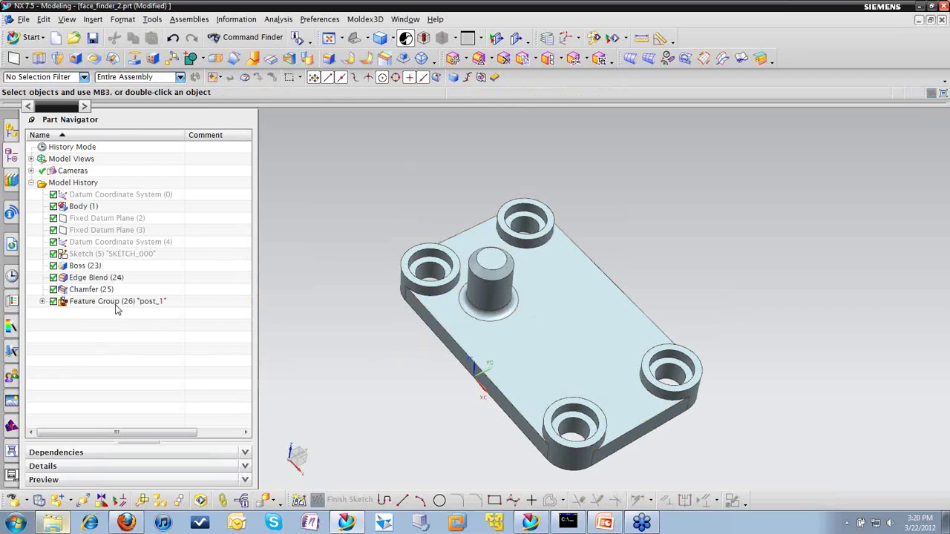
Step: Review the exploded edge blend's parameters without changing them and undo the UDF explosion
left_click(84, 280)
right_click(85, 283)
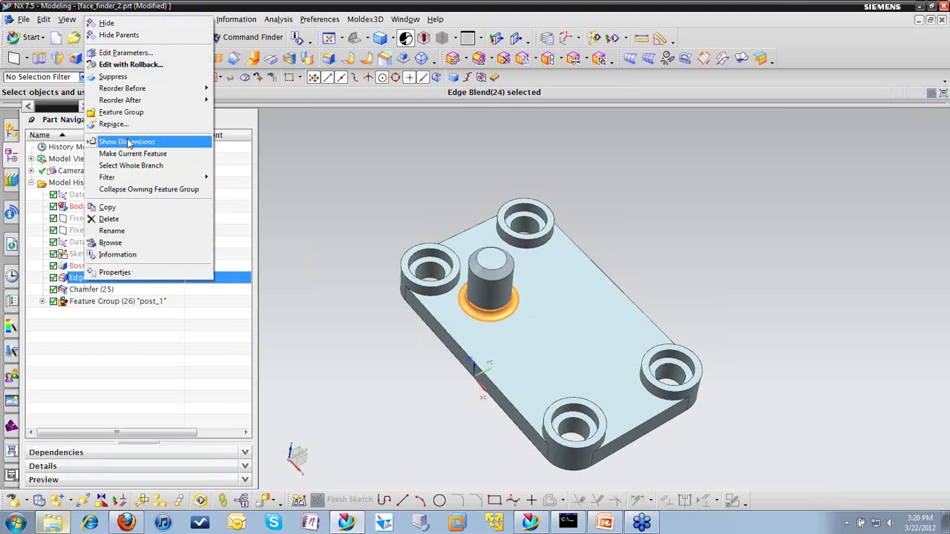
left_click(127, 52)
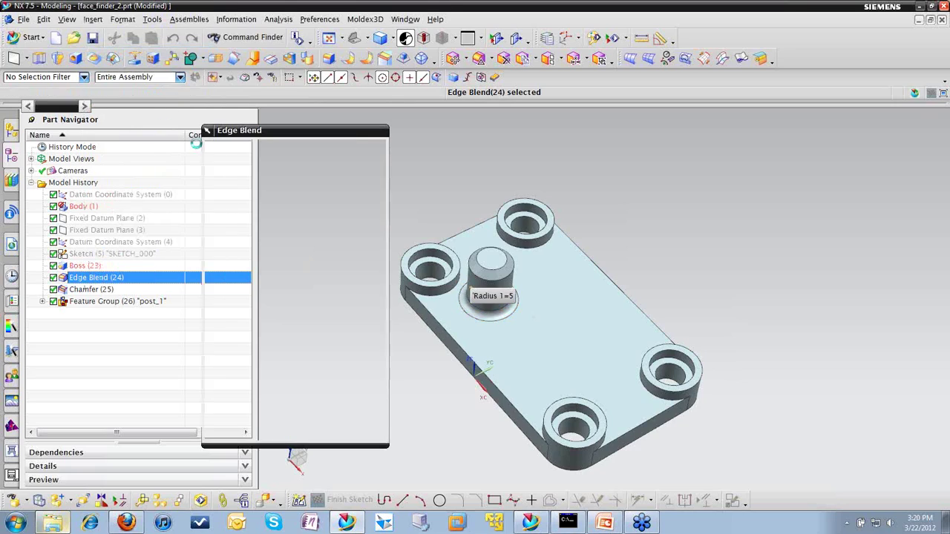
left_click_drag(258, 136, 212, 123)
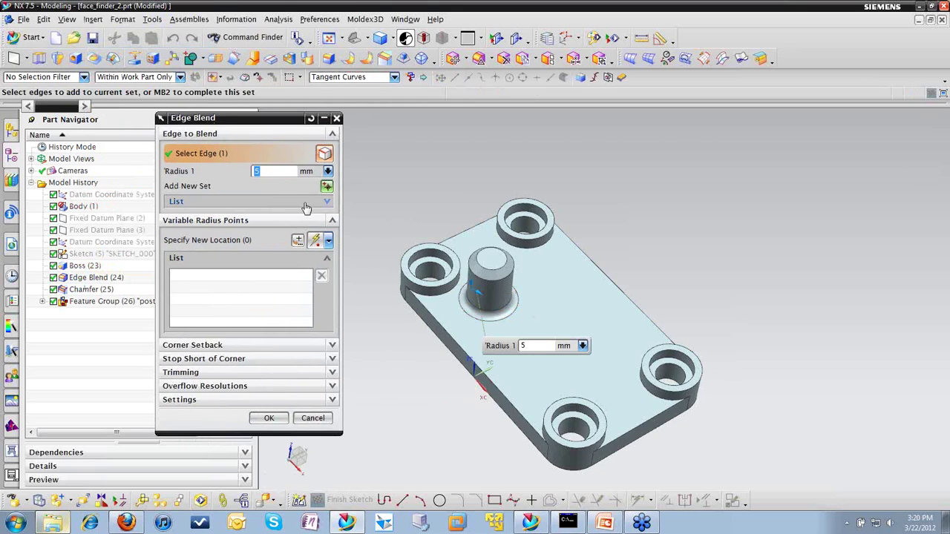
left_click(312, 419)
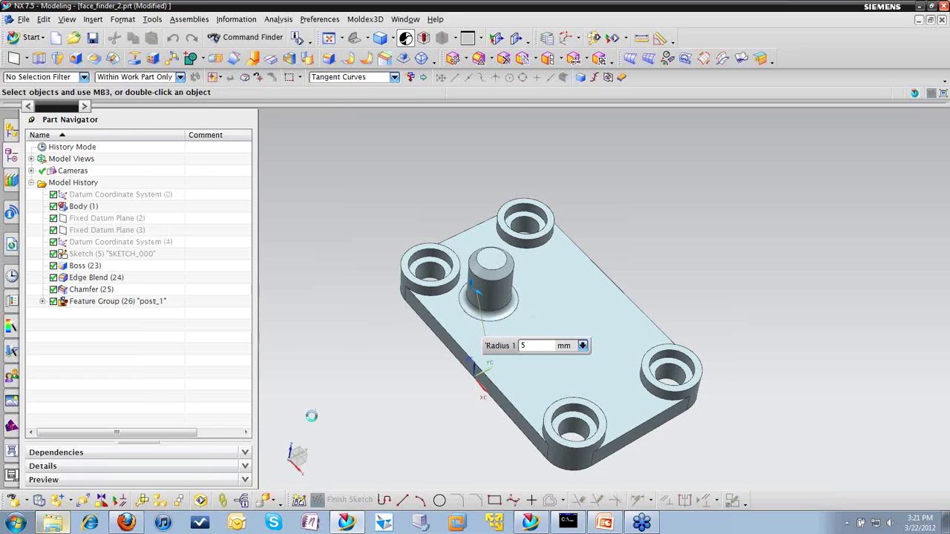
key("ctrl+z")
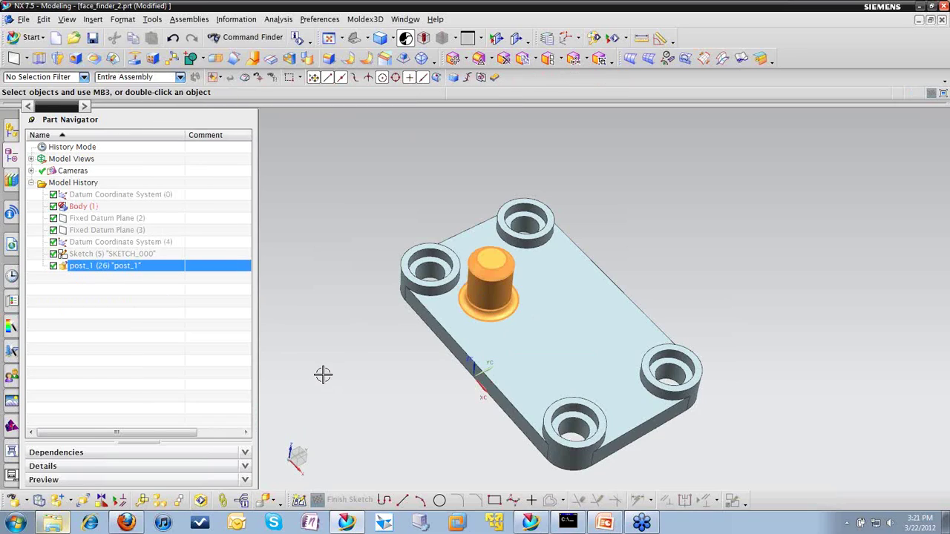
key("Escape")
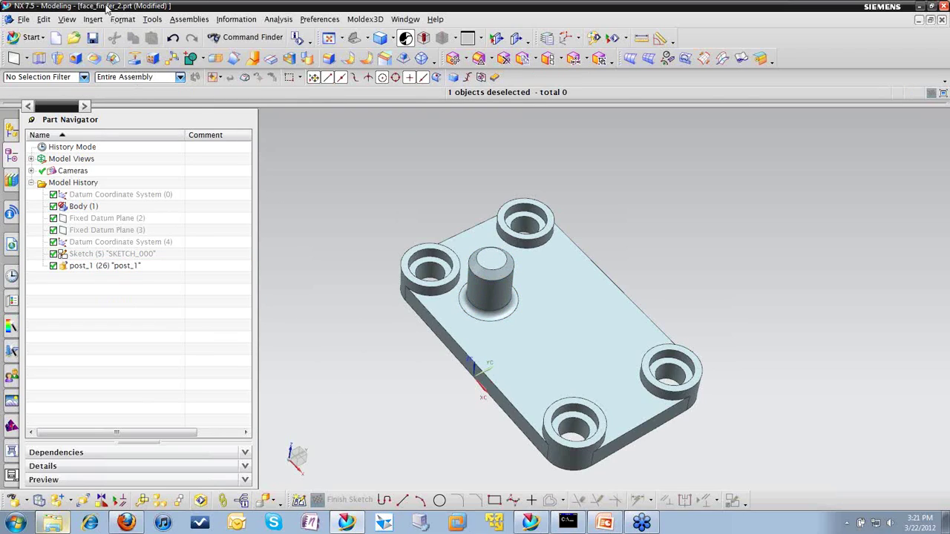
Step: Copy the post_1 feature and paste it, resolving its plane reference with the plate's large top face
left_click(98, 267)
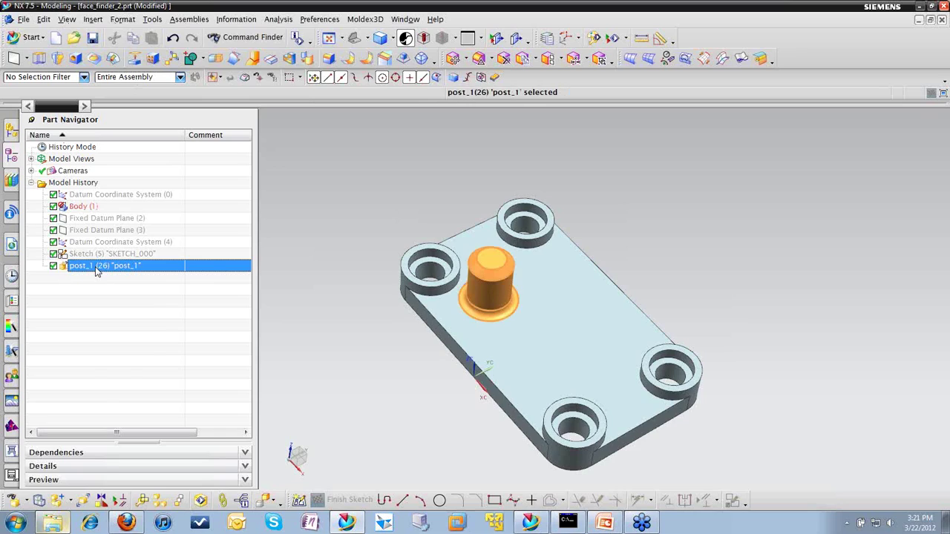
right_click(98, 268)
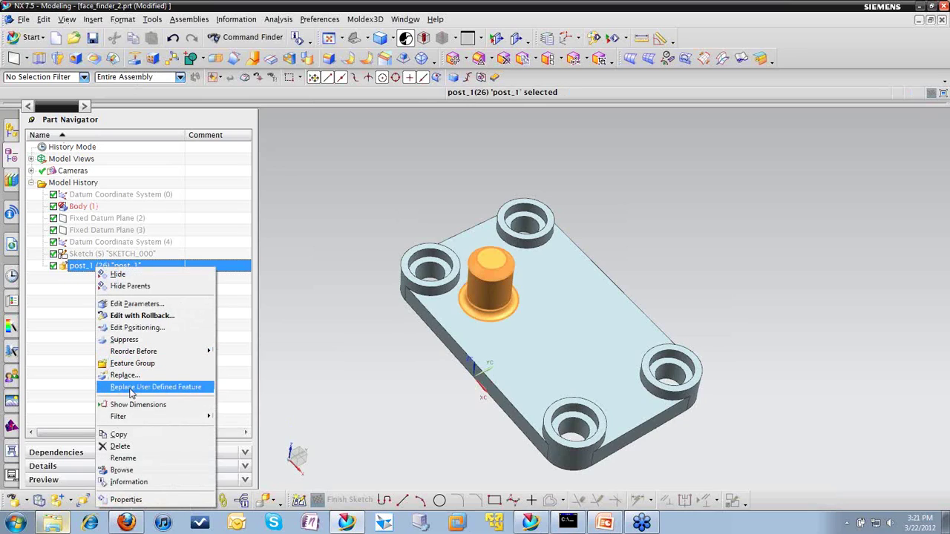
left_click(137, 437)
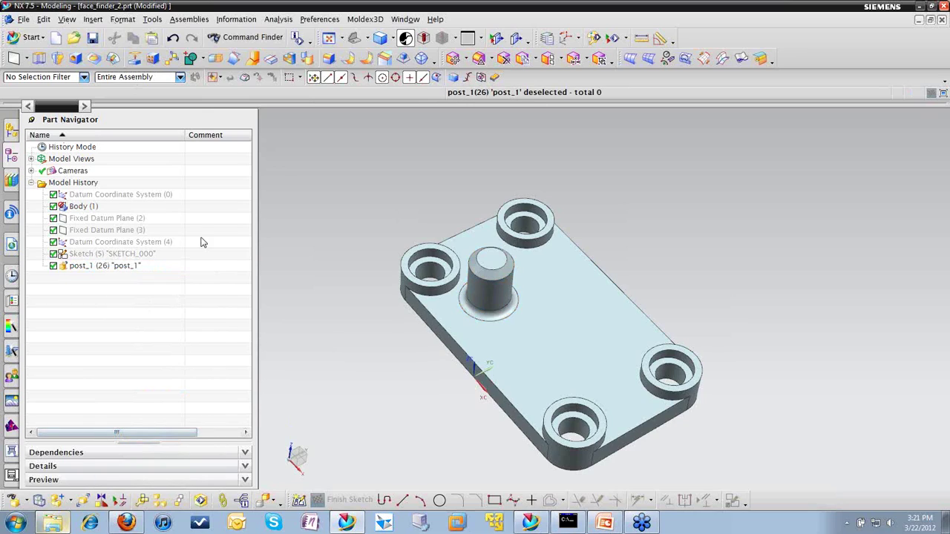
left_click(44, 20)
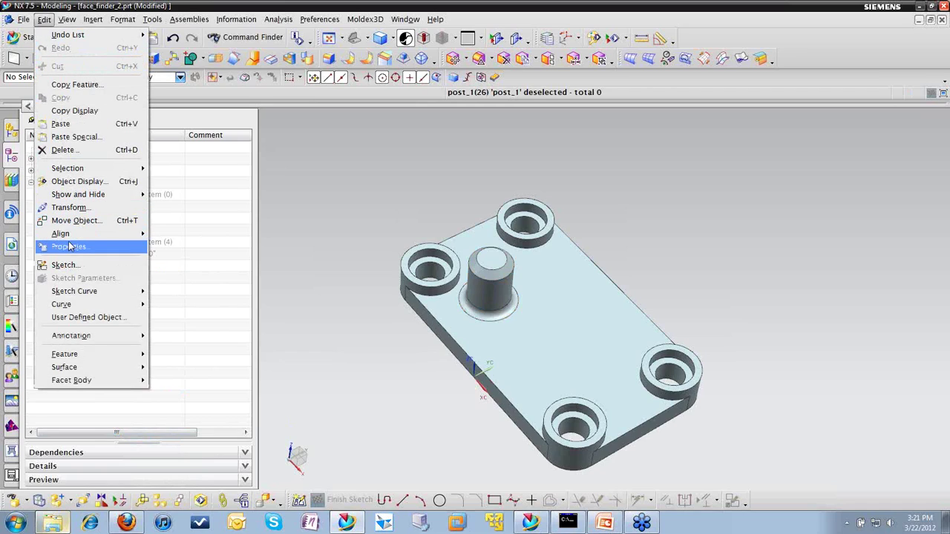
left_click(74, 124)
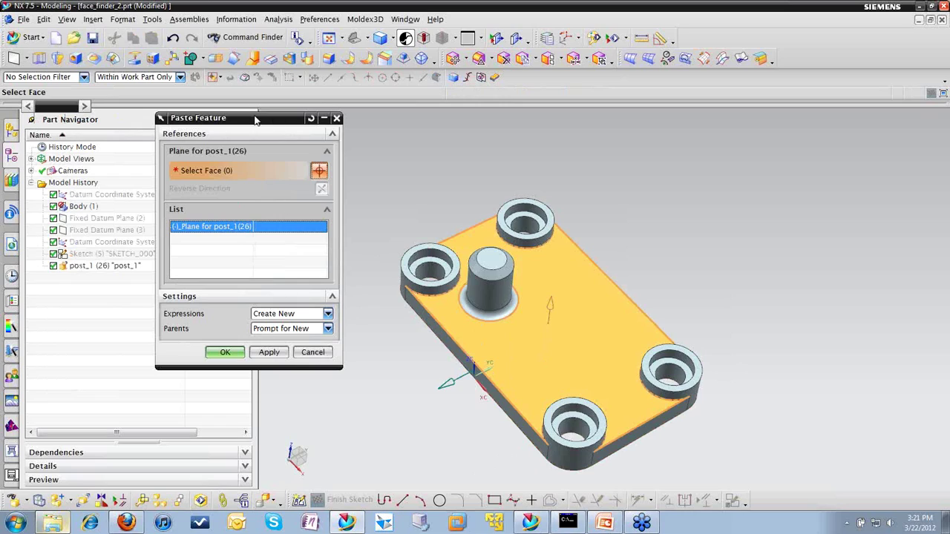
left_click_drag(247, 121, 245, 124)
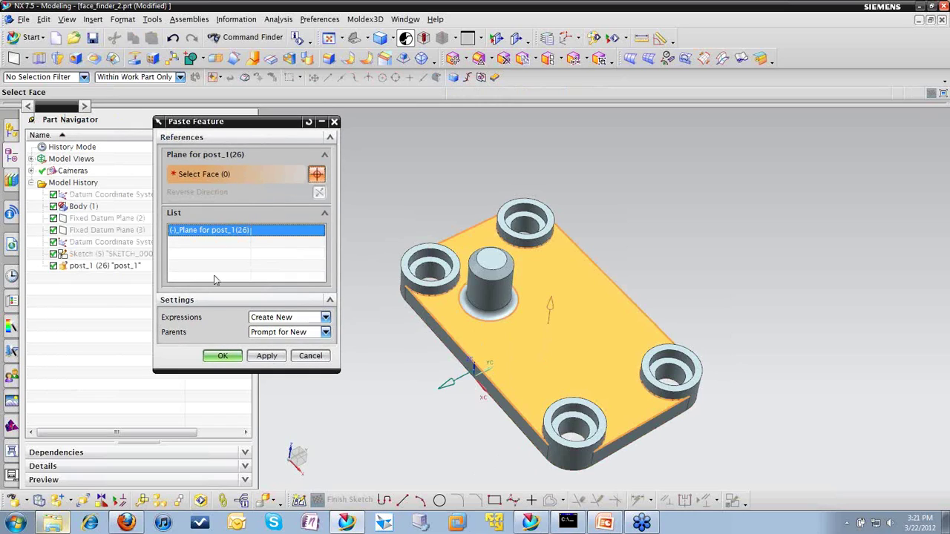
left_click(574, 317)
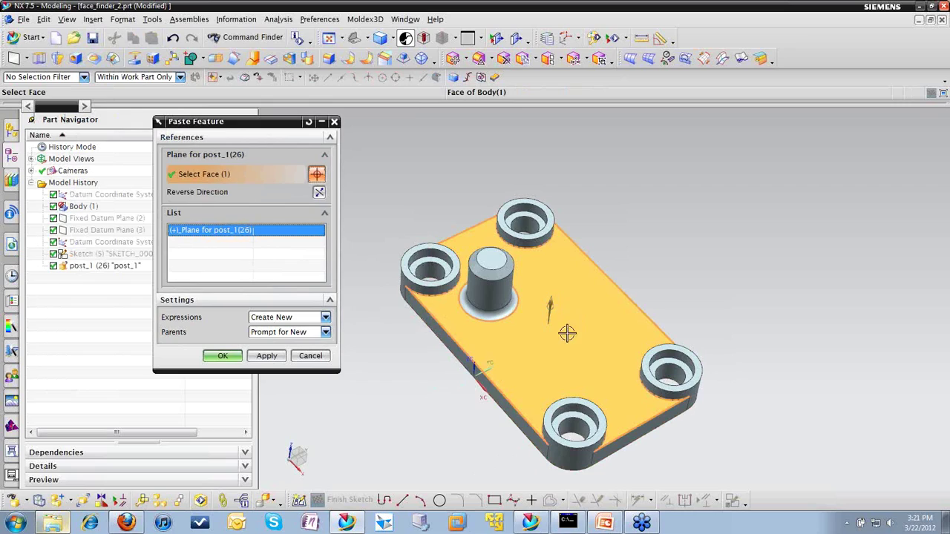
left_click(223, 356)
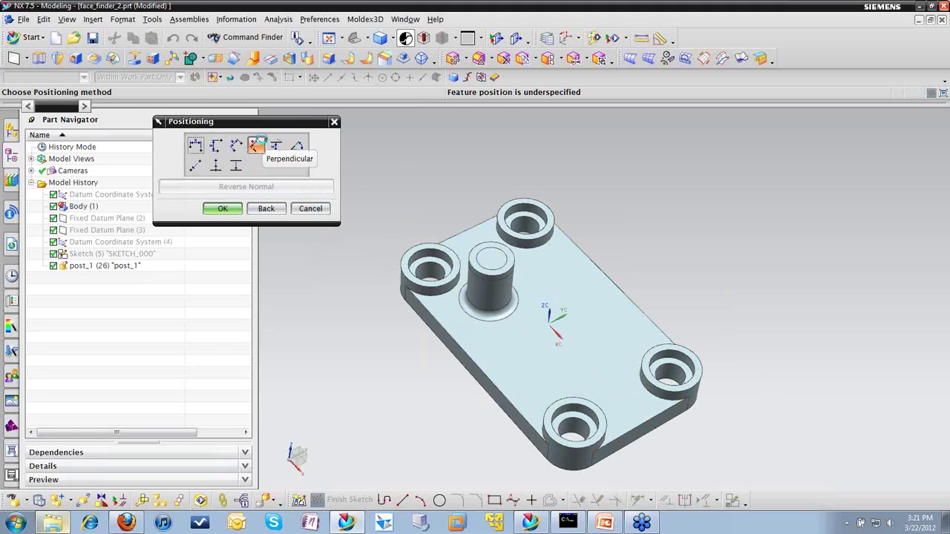
Step: Position the pasted post with a perpendicular dimension of 60 mm from the plate's near short edge
left_click(259, 143)
left_click(636, 409)
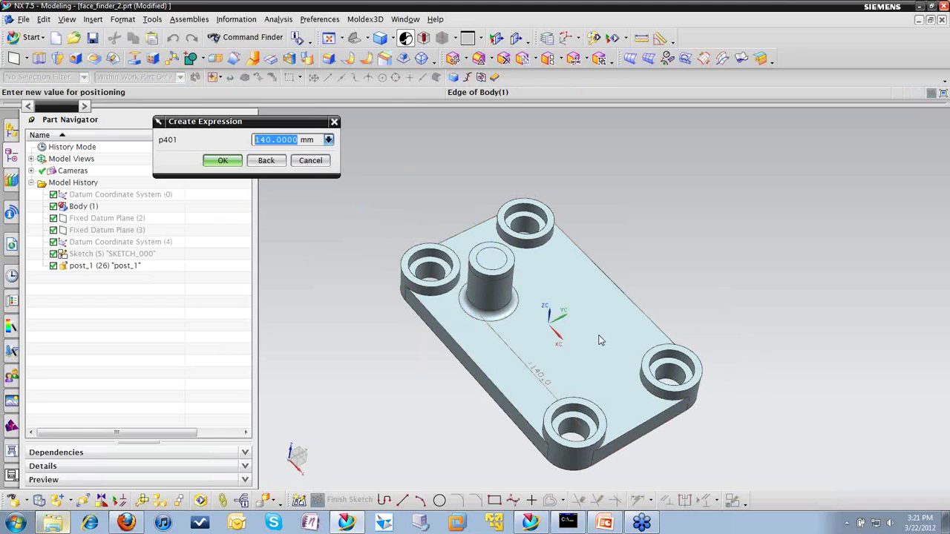
type("60")
key("Return")
left_click(225, 161)
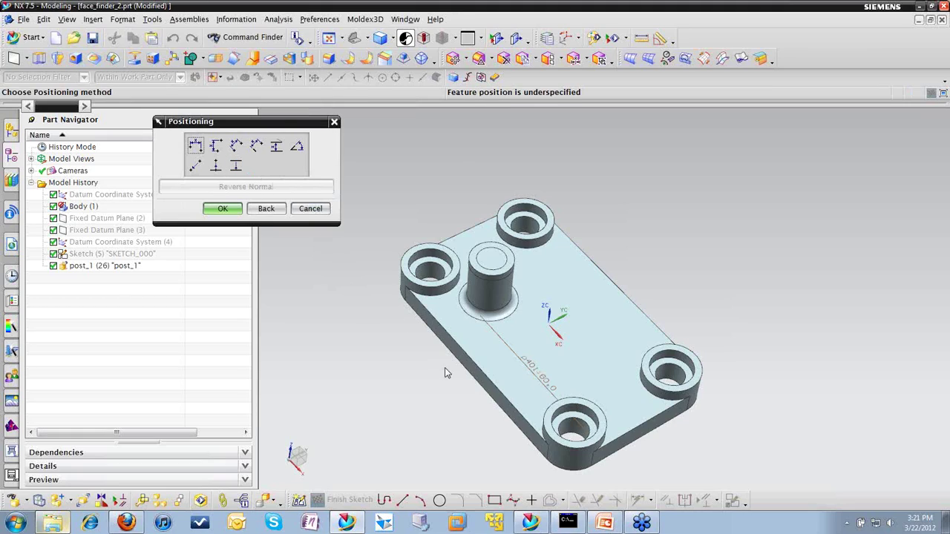
Step: Position the pasted post with a perpendicular dimension of 40 mm from the plate's near long edge, and undo the paste
left_click(256, 146)
left_click(508, 401)
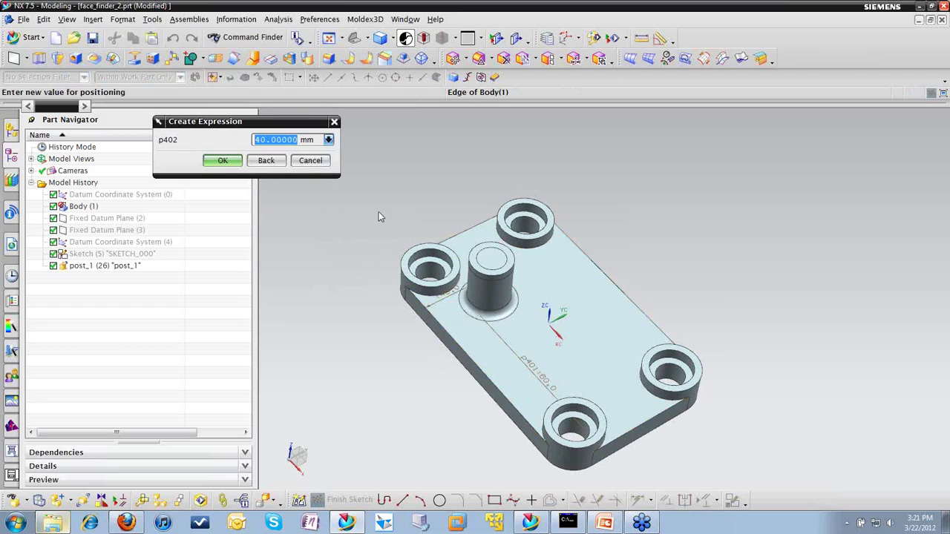
left_click(223, 160)
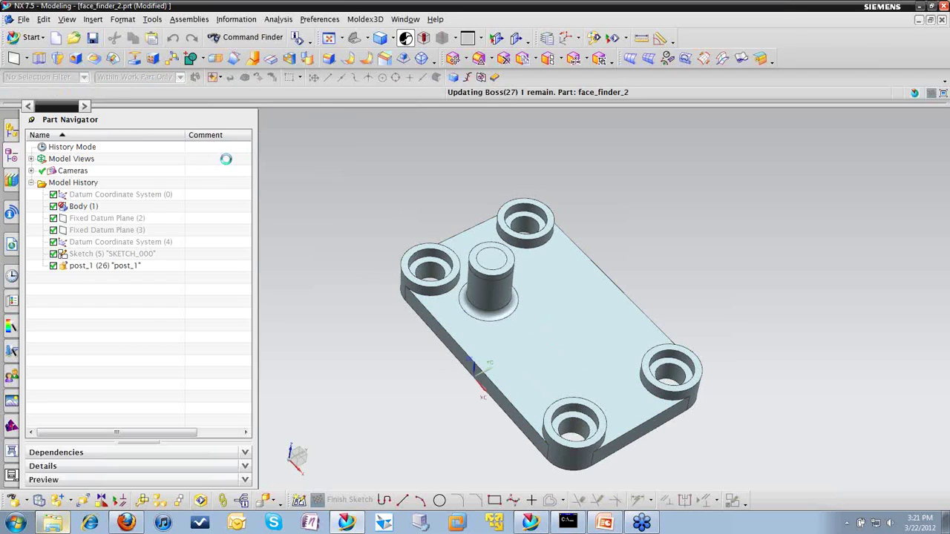
middle_click_drag(739, 285, 756, 227)
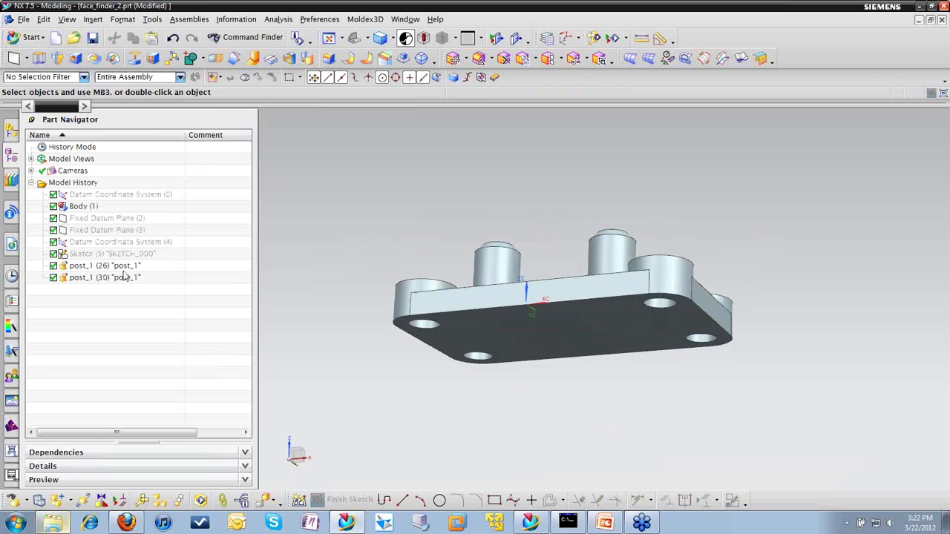
middle_click_drag(556, 197, 538, 229)
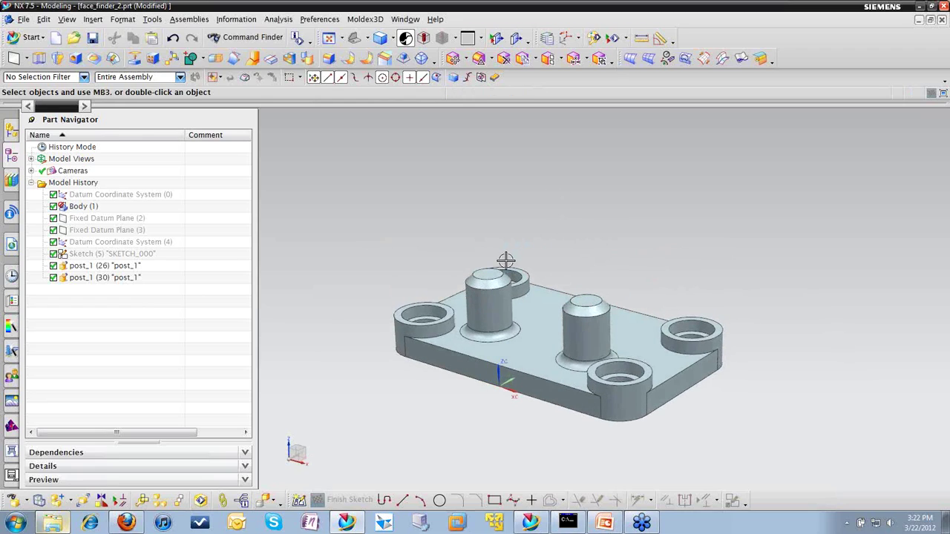
key("ctrl+z")
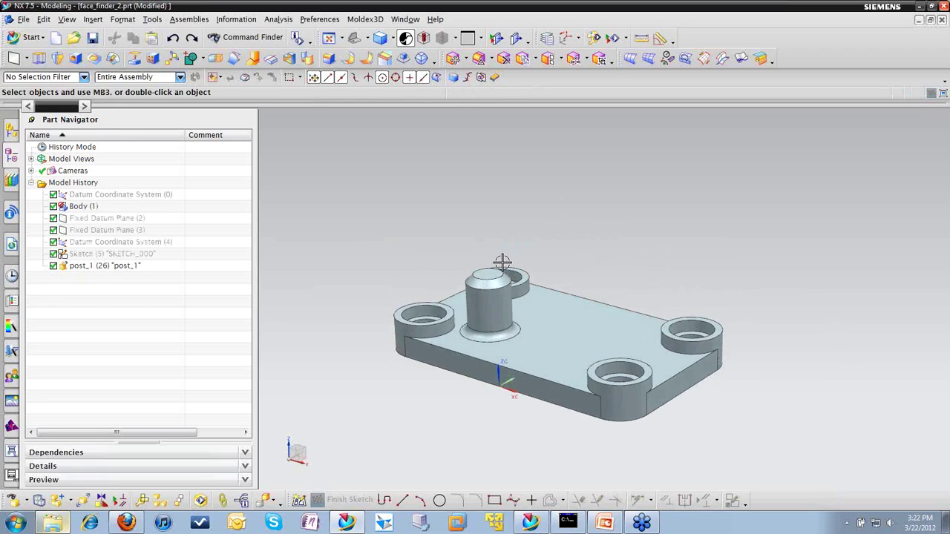
Step: Create a rectangular array of post_1 with 2 instances along XC and 2 along YC, both offsets 40 mm
left_click(154, 64)
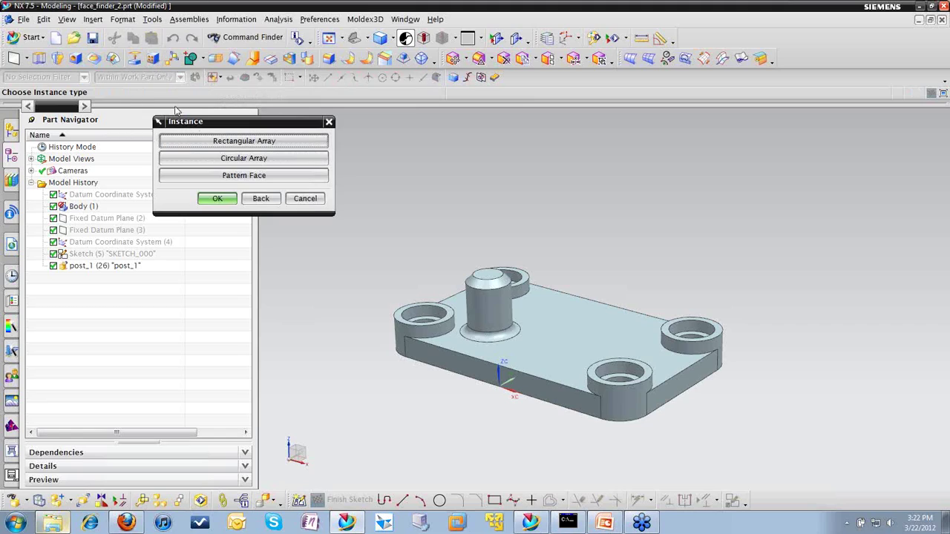
left_click(209, 142)
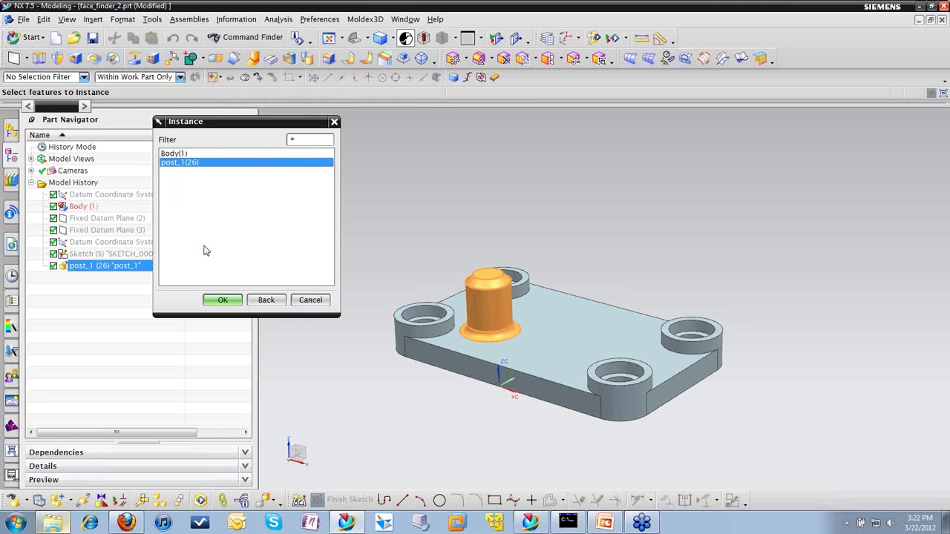
left_click(223, 301)
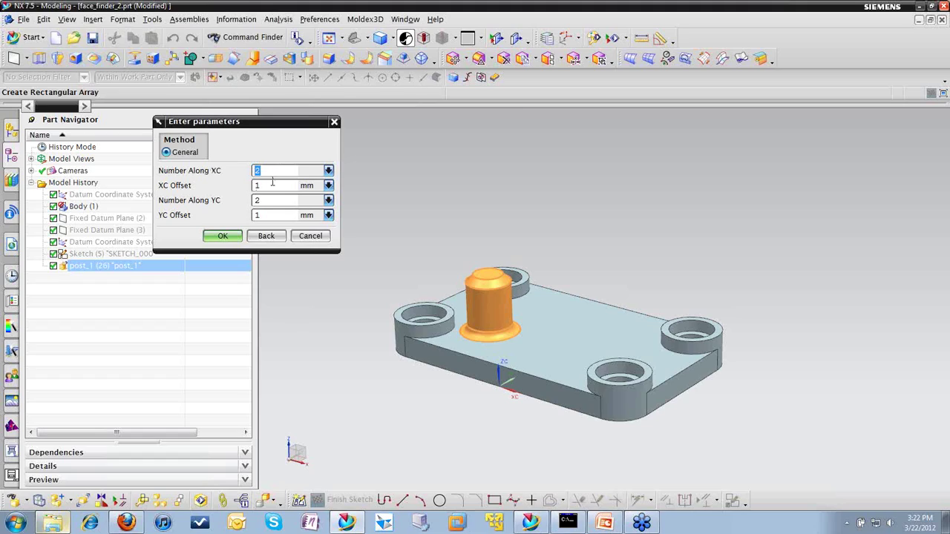
key("Tab")
type("40")
double_click(274, 216)
type("40")
left_click(222, 236)
middle_click_drag(646, 200, 626, 228)
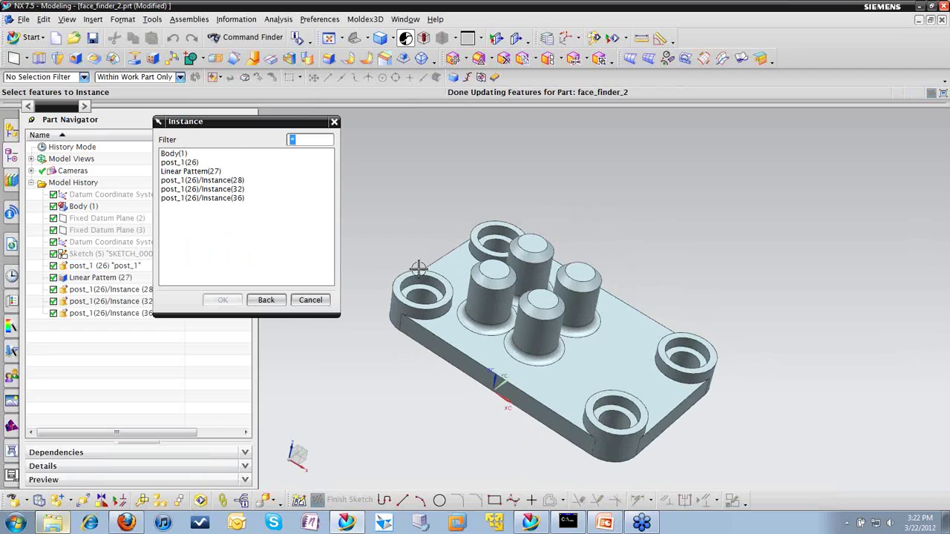
left_click(301, 298)
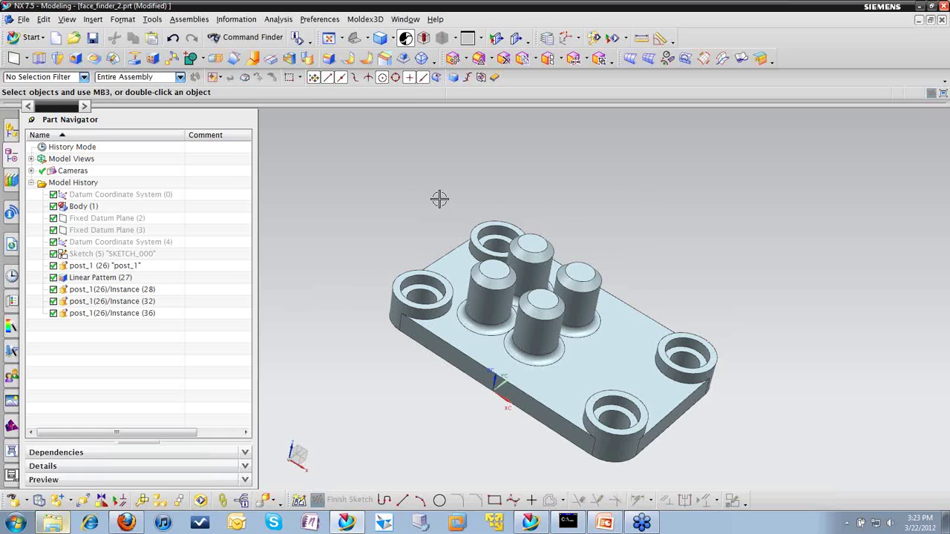
scroll(420, 200, "down", 2)
scroll(420, 199, "up", 1)
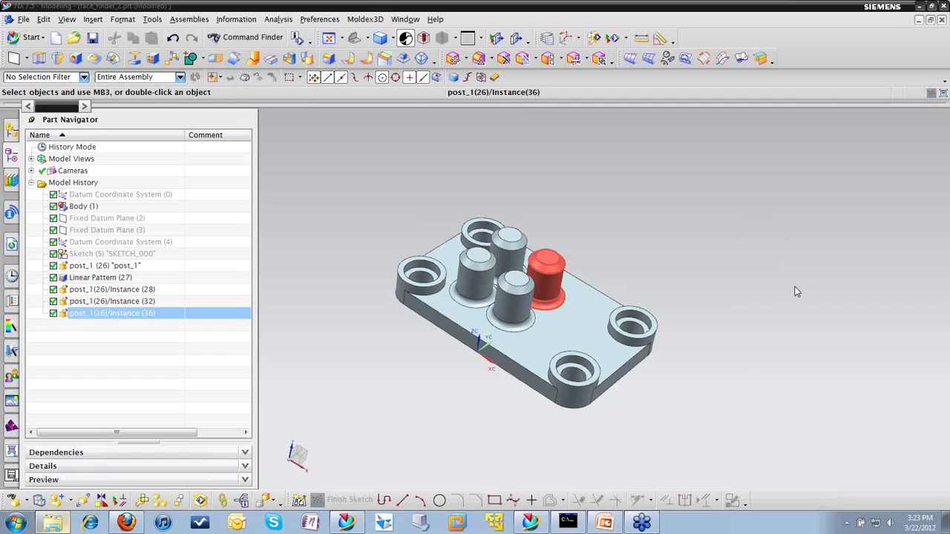
key("Escape")
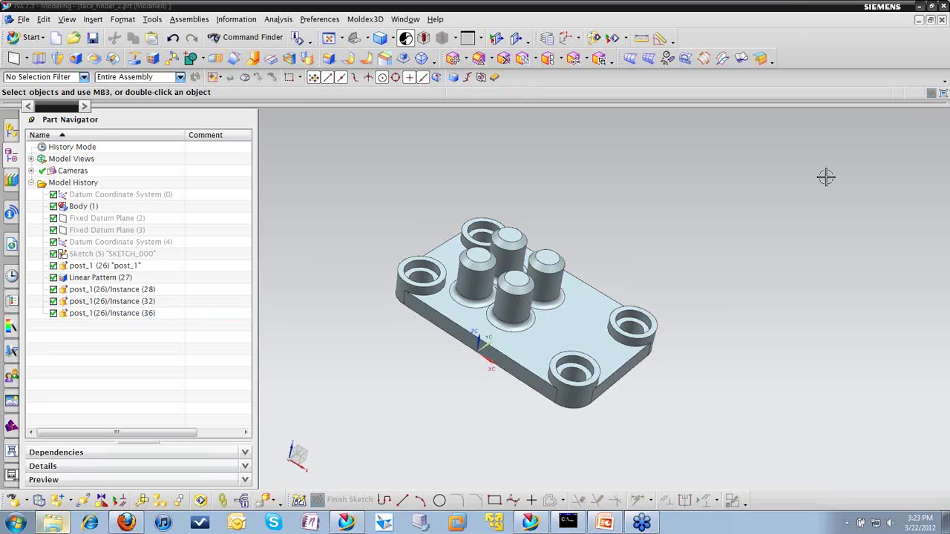
Step: Open the customer defaults and check the post_1 files in the C:\UDF\LnL1 folder
left_click(26, 21)
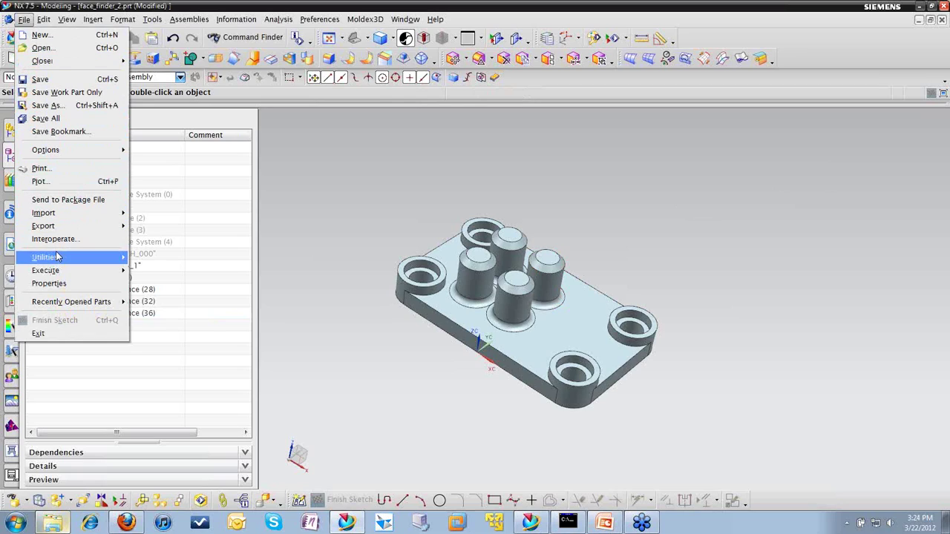
mouse_move(56, 252)
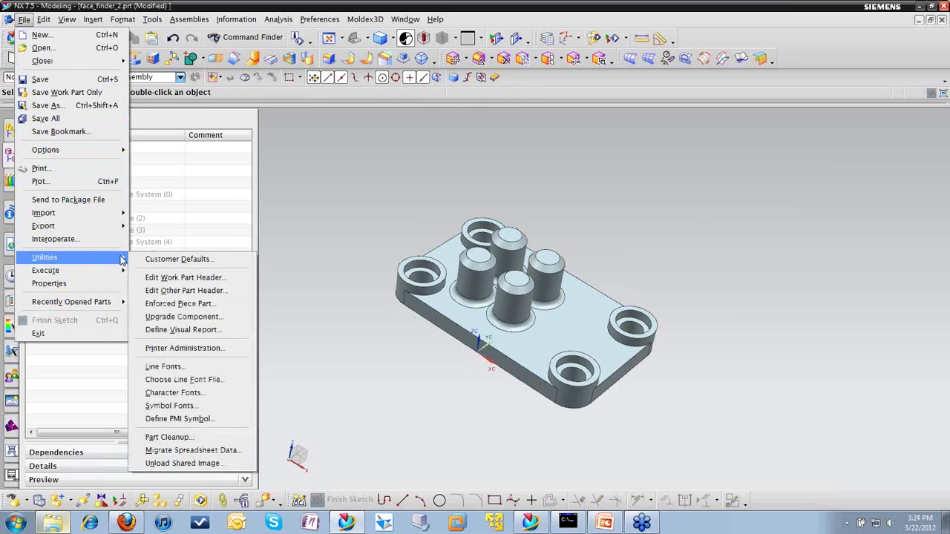
left_click(172, 259)
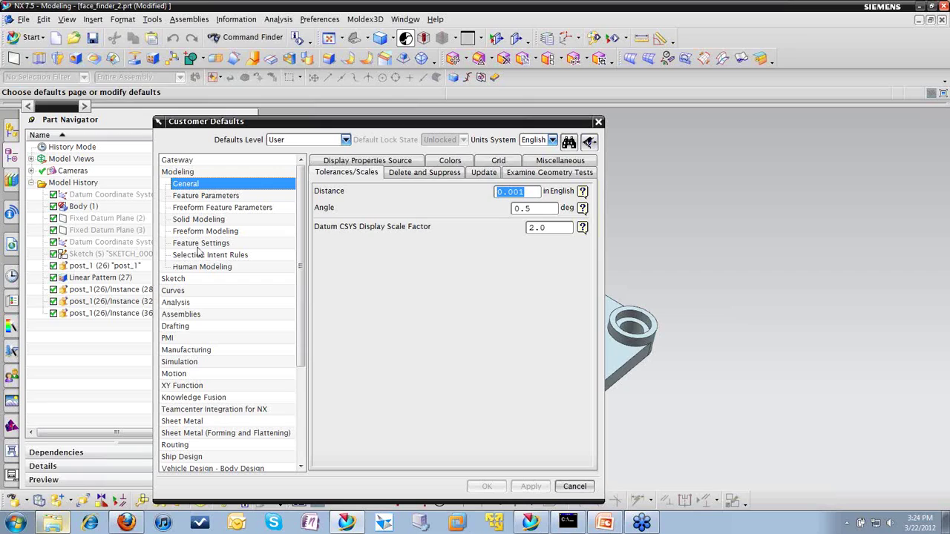
left_click(52, 523)
left_click(367, 217, "ctrl")
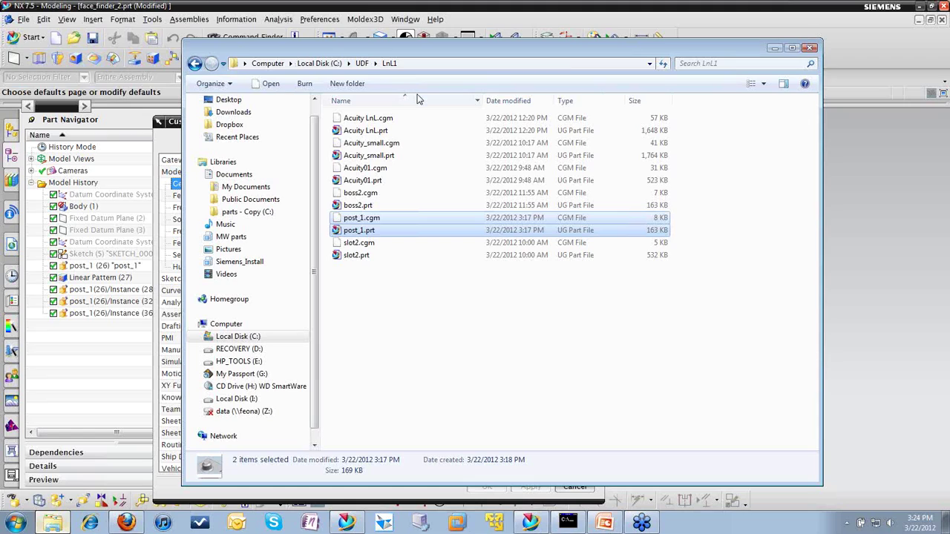
left_click(777, 49)
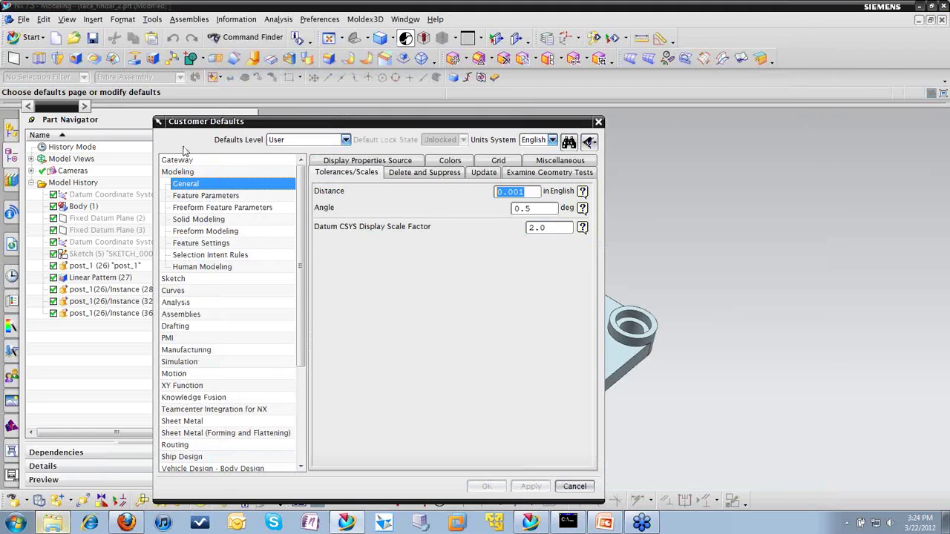
Step: Examine the native UDF library paths in the Gateway Reuse Library defaults and leave the customer defaults without changes
left_click(177, 160)
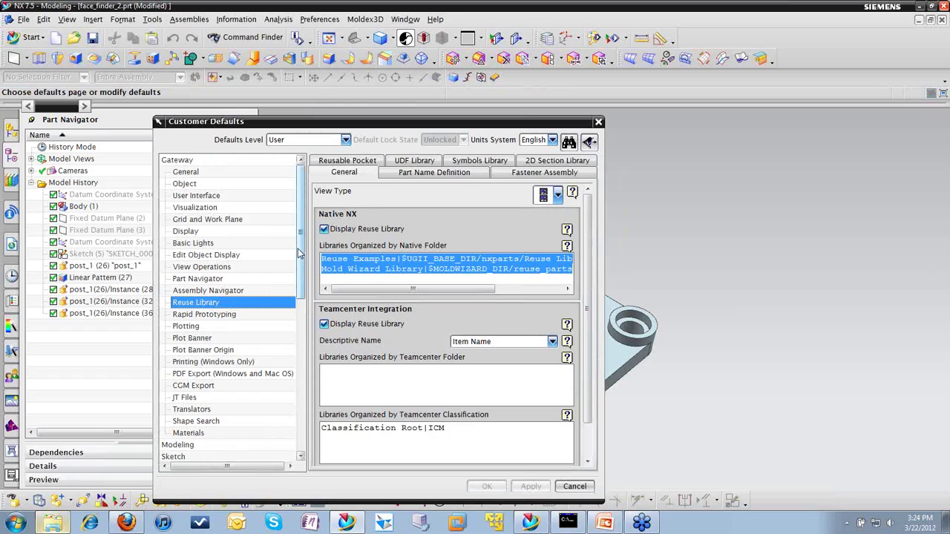
left_click(402, 162)
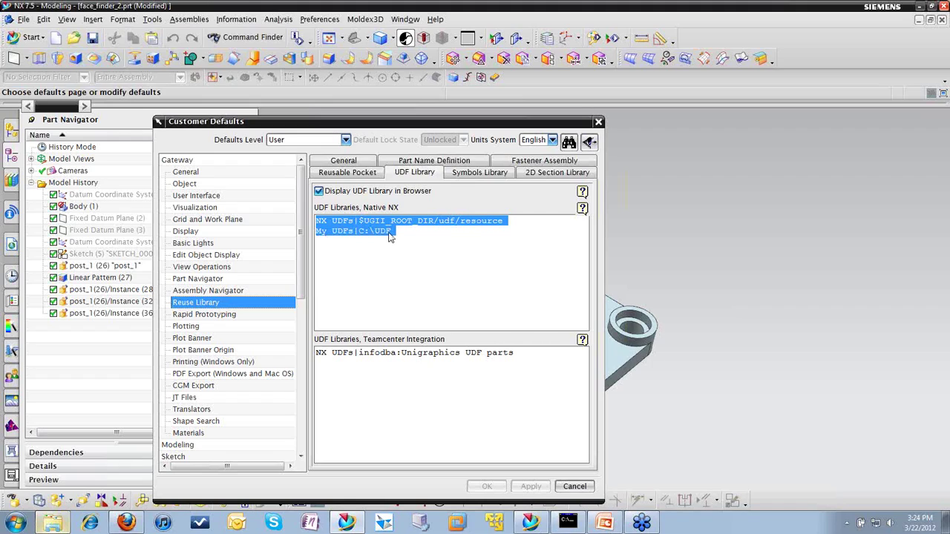
left_click(573, 486)
scroll(423, 398, "down", 2)
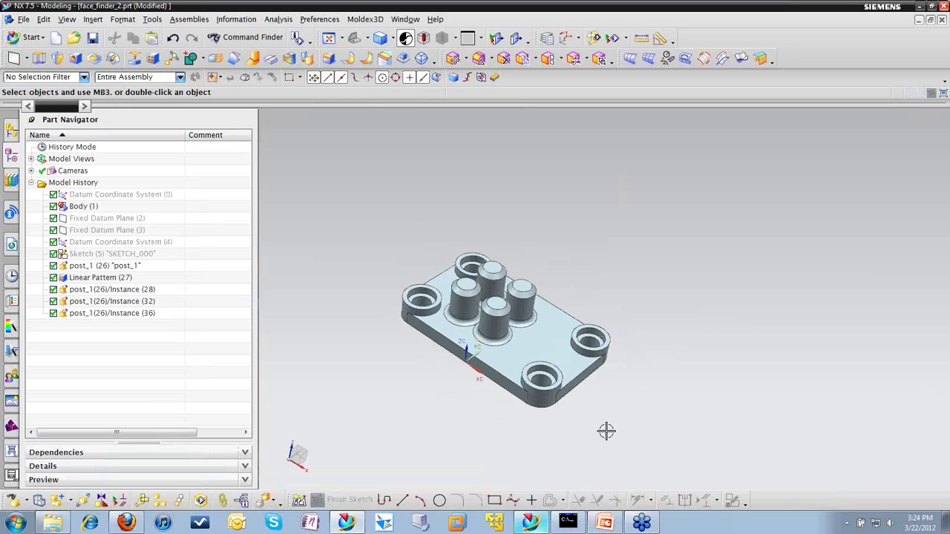
Step: Switch to NX 8 and use File Explorer to create a folder named NX8_UDF on Local Disk (C:)
left_click(539, 521)
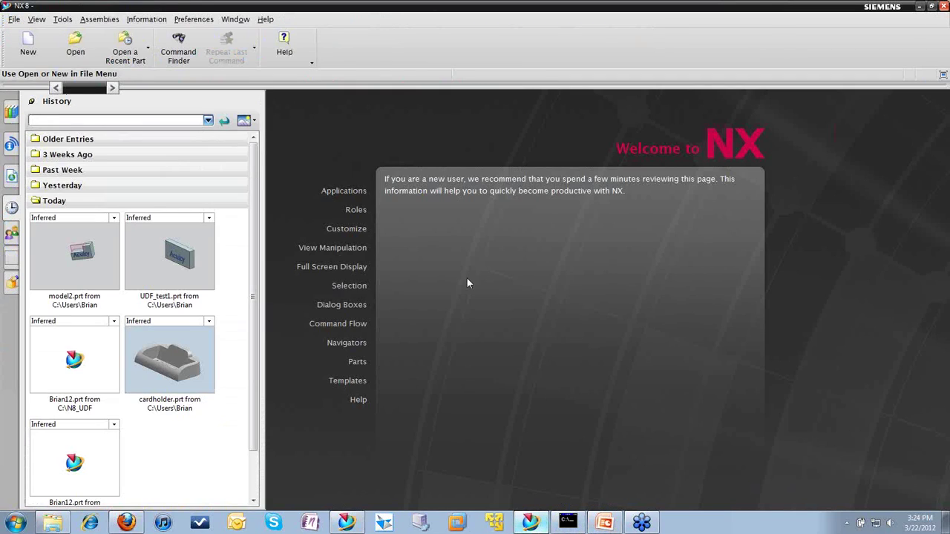
left_click(343, 191)
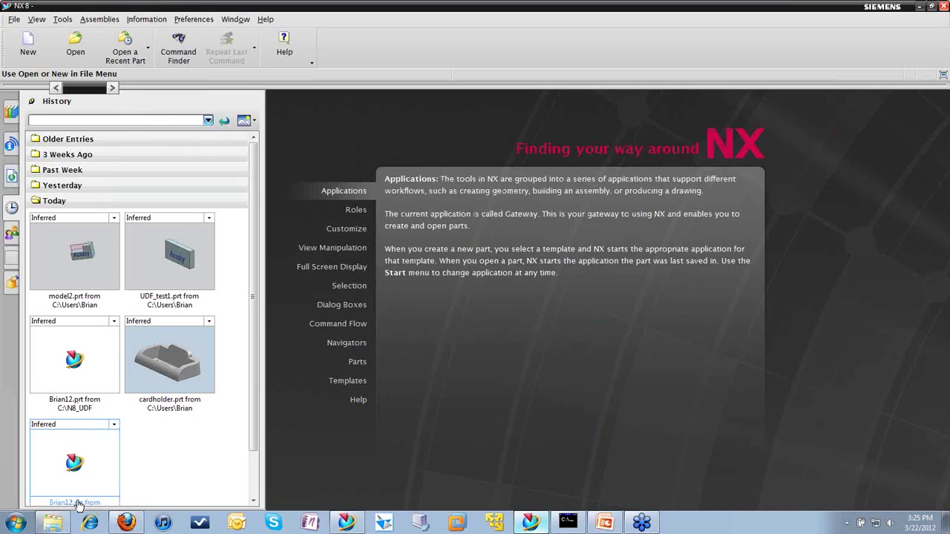
left_click(58, 524)
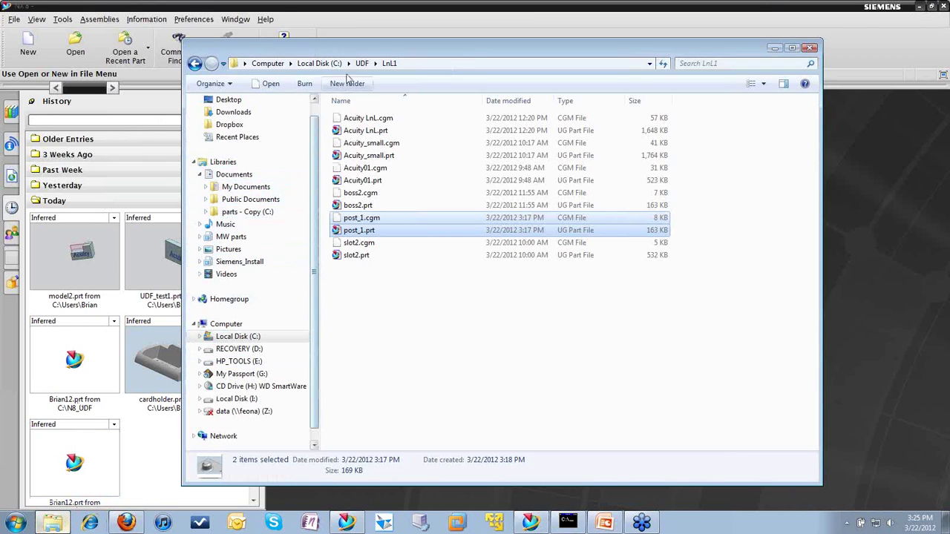
left_click(319, 63)
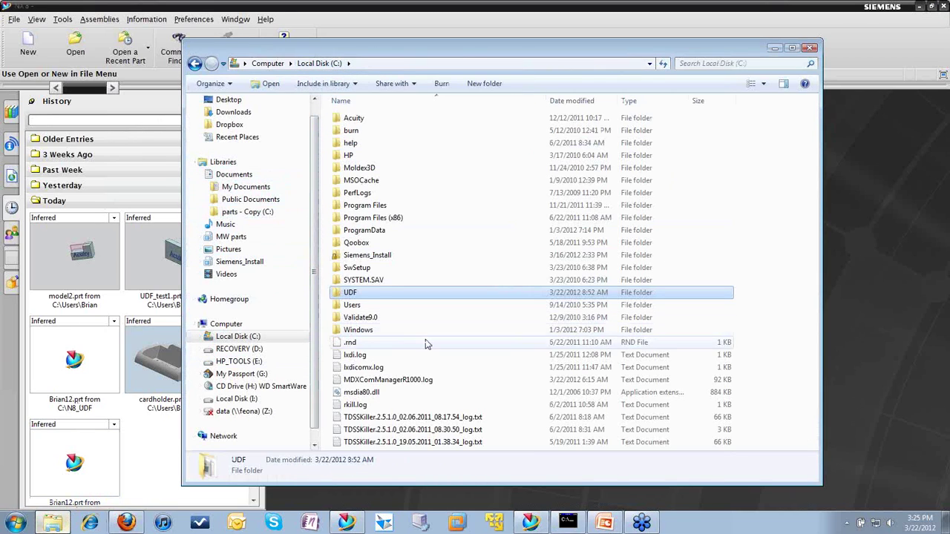
right_click(479, 374)
mouse_move(575, 352)
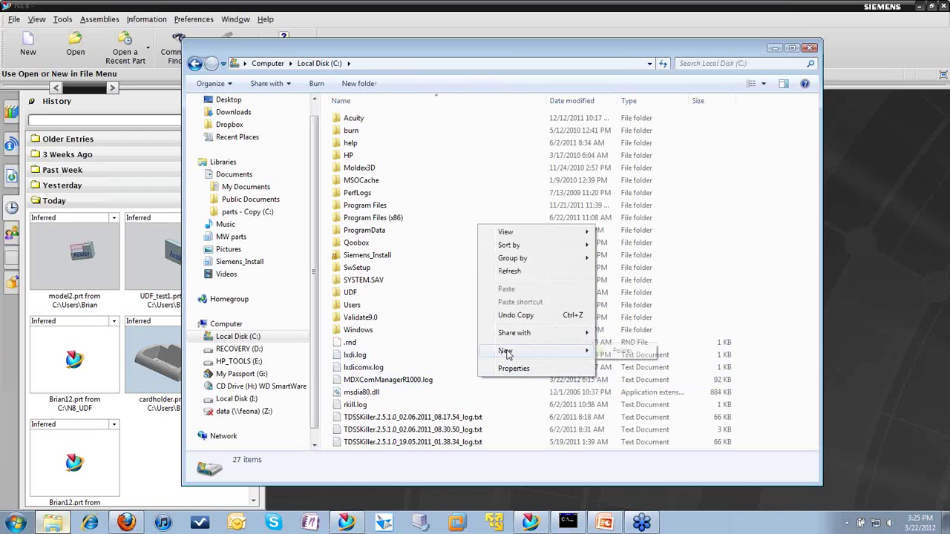
left_click(622, 351)
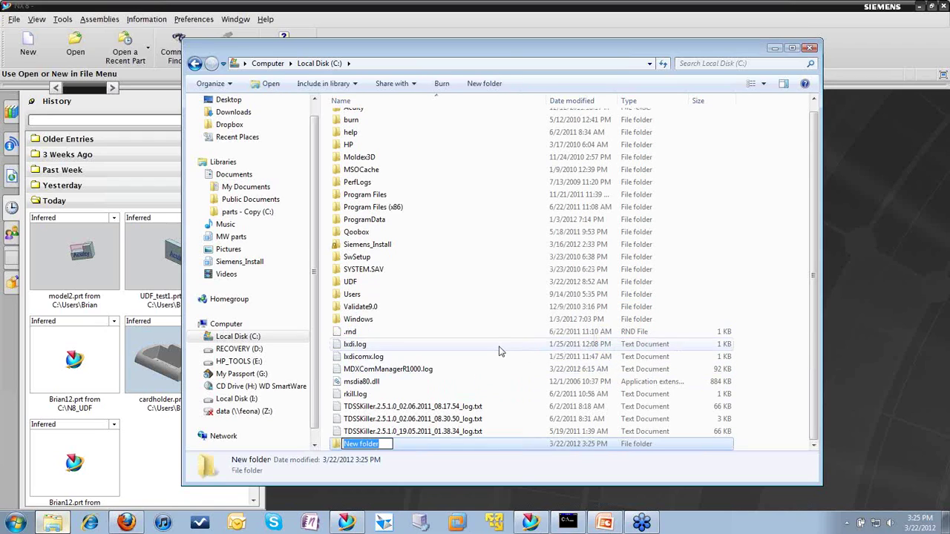
type("NX8_UDF")
key("Return")
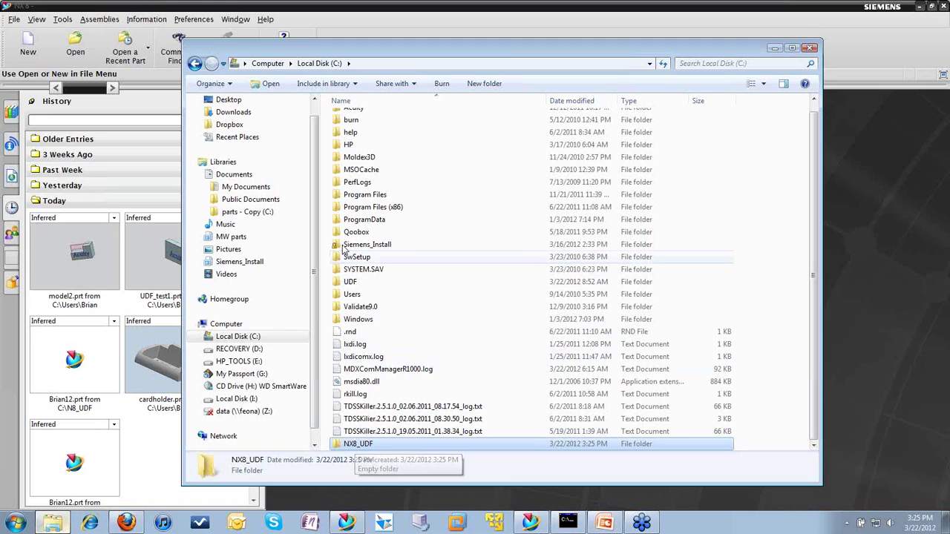
Step: Open the new NX8_UDF folder, select its full path C:\NX8_UDF and minimize File Explorer
double_click(370, 445)
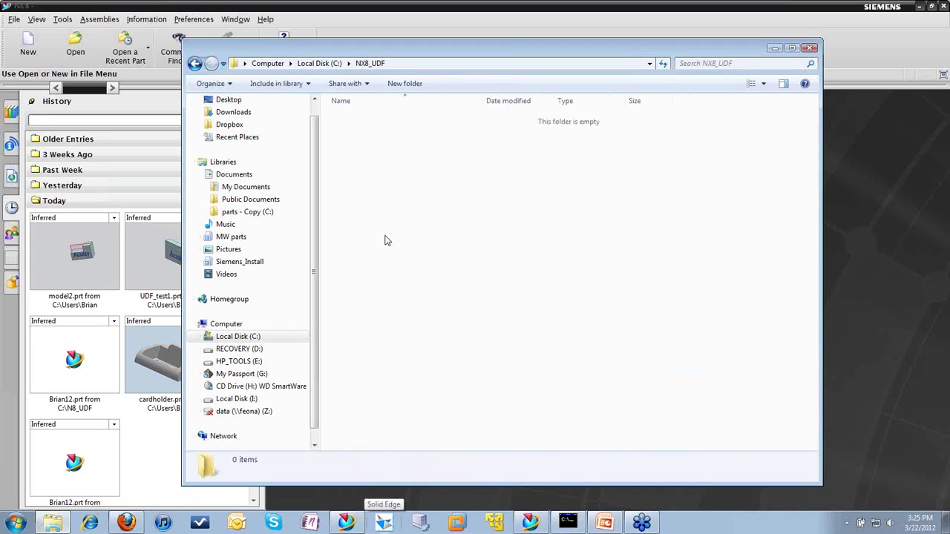
left_click(235, 64)
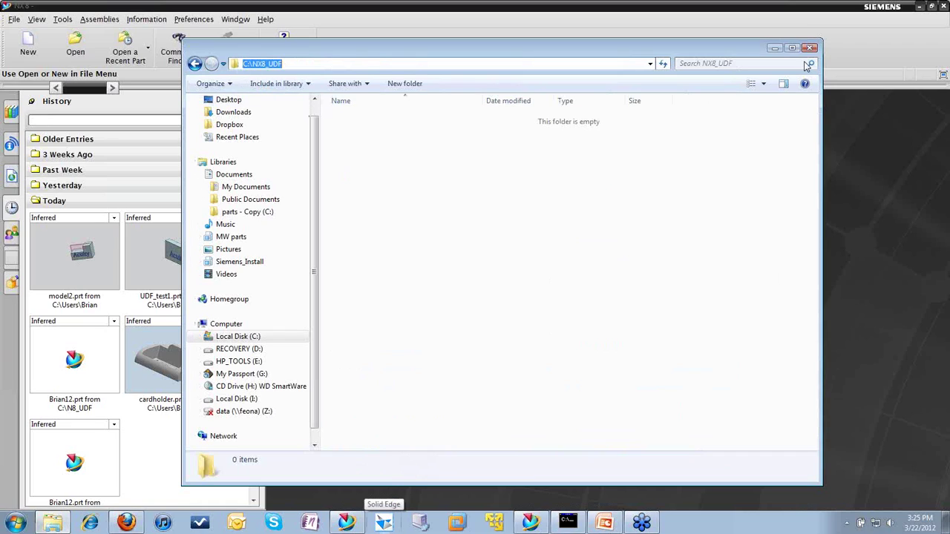
left_click(772, 48)
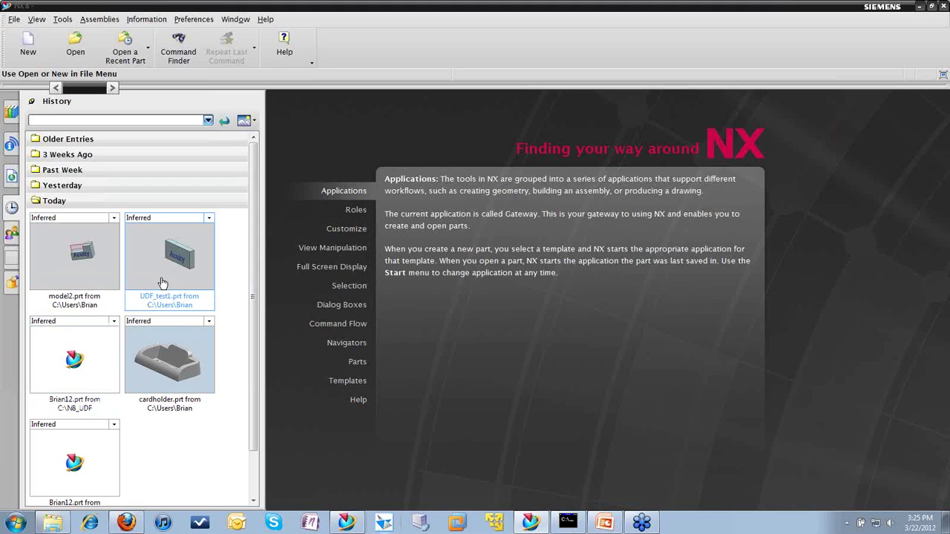
Step: Open cardholder.prt from today's part history in NX 8
left_click(172, 366)
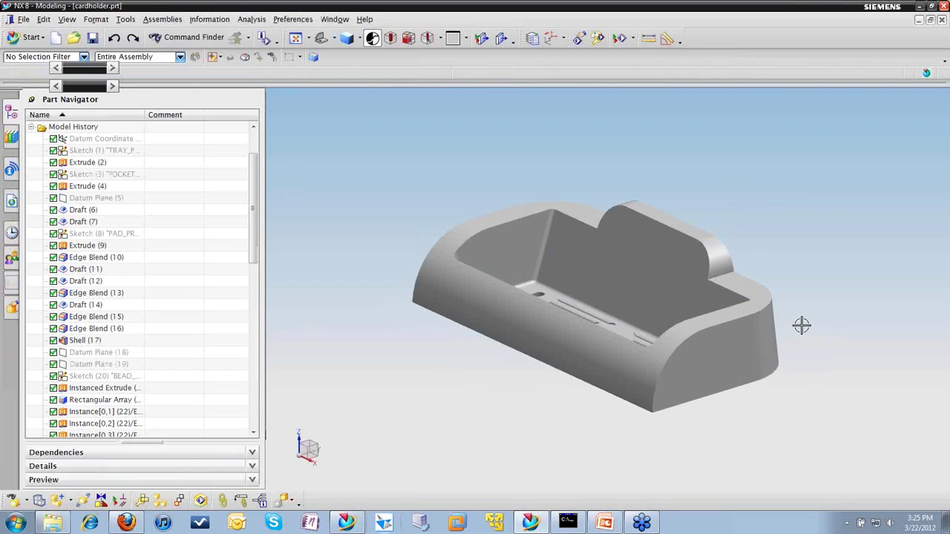
middle_click_drag(808, 314, 597, 338)
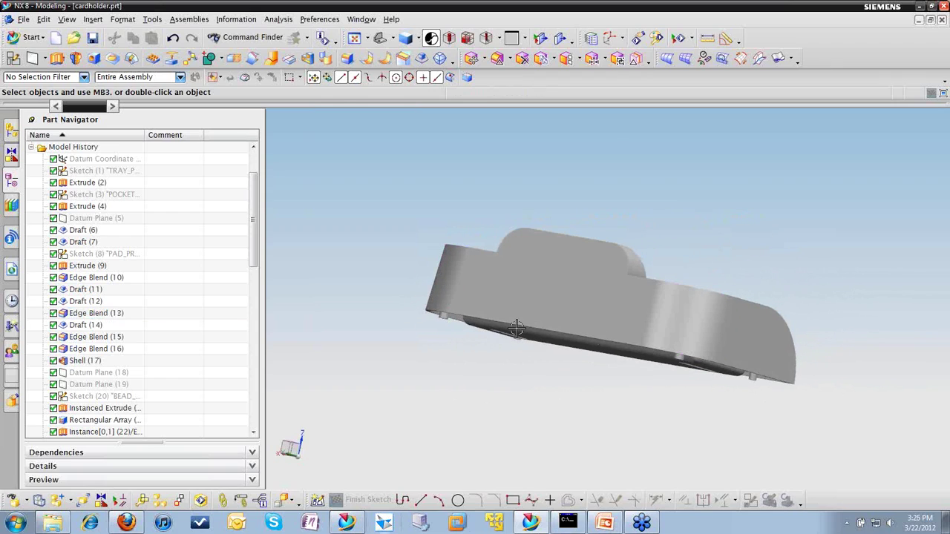
left_click(279, 20)
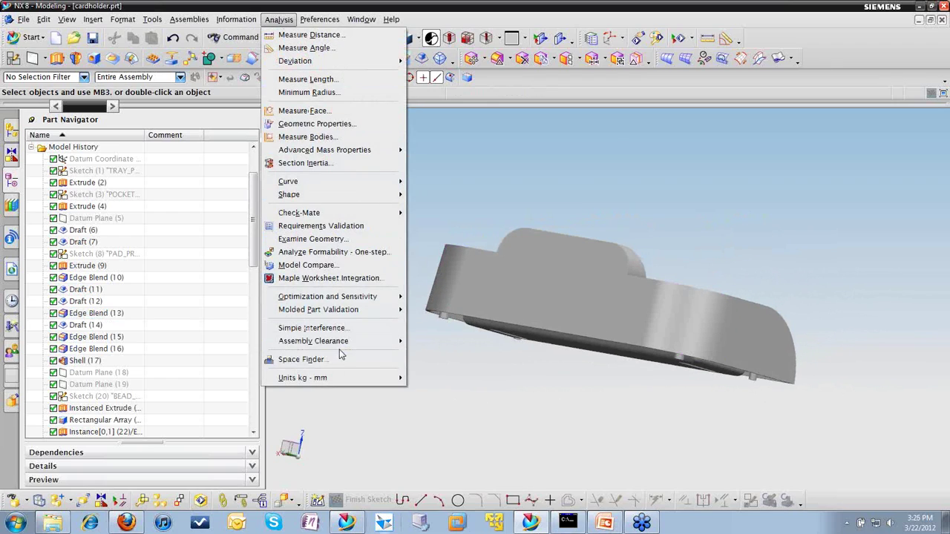
left_click(481, 154)
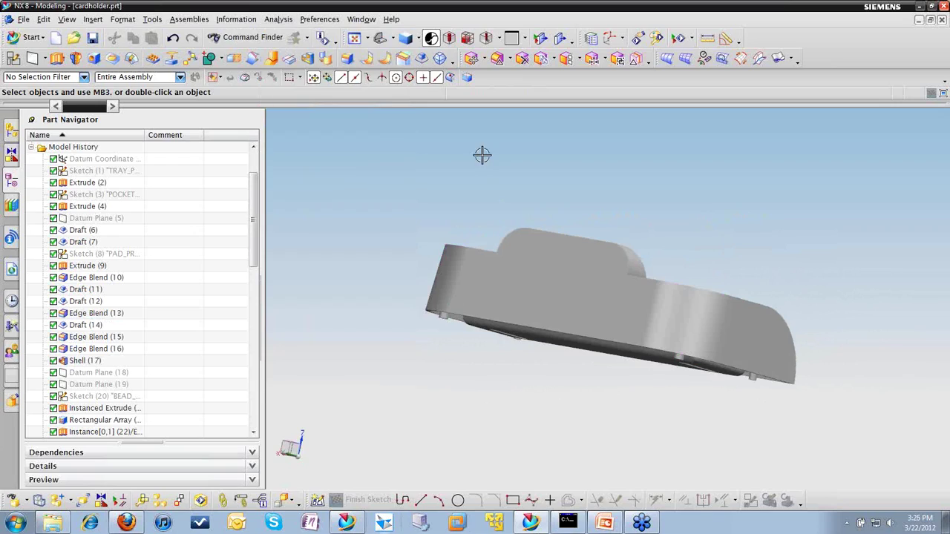
Step: Expand the UDF Library in the Reuse Library and open the UDF Library settings of the Gateway Reuse Library customer defaults
left_click(12, 206)
left_click(32, 184)
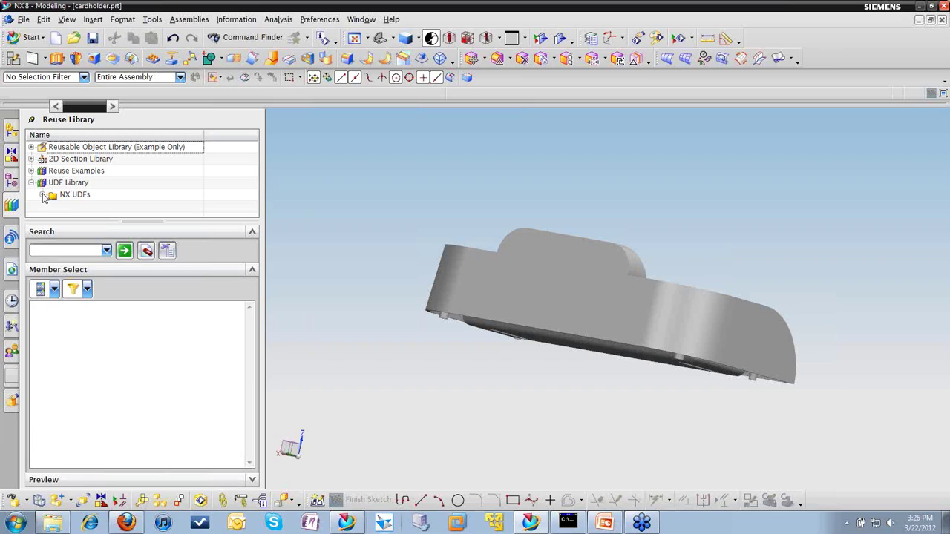
left_click(24, 20)
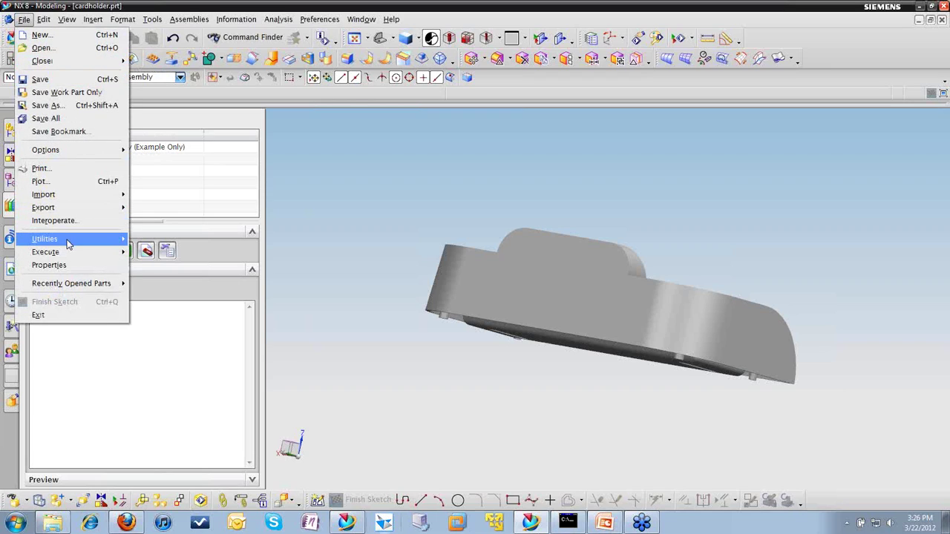
mouse_move(68, 243)
left_click(183, 238)
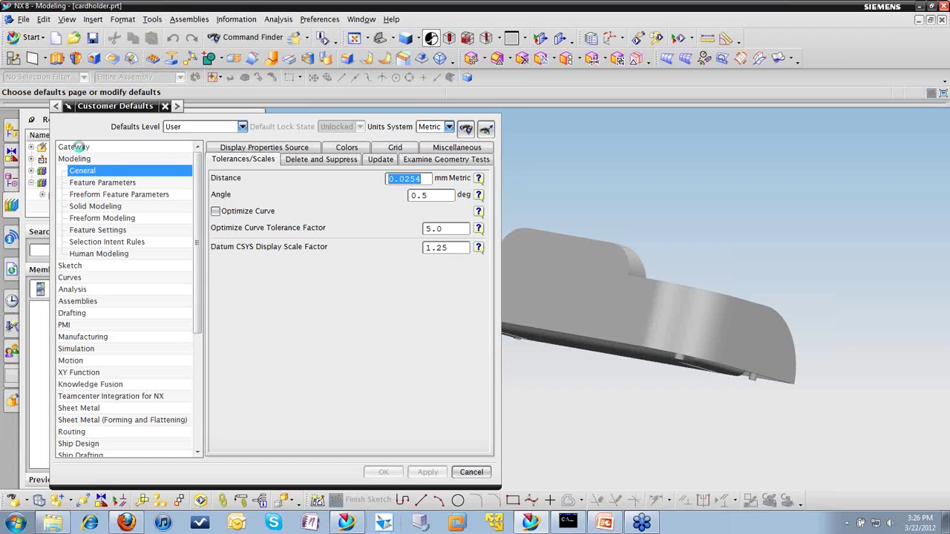
left_click(77, 147)
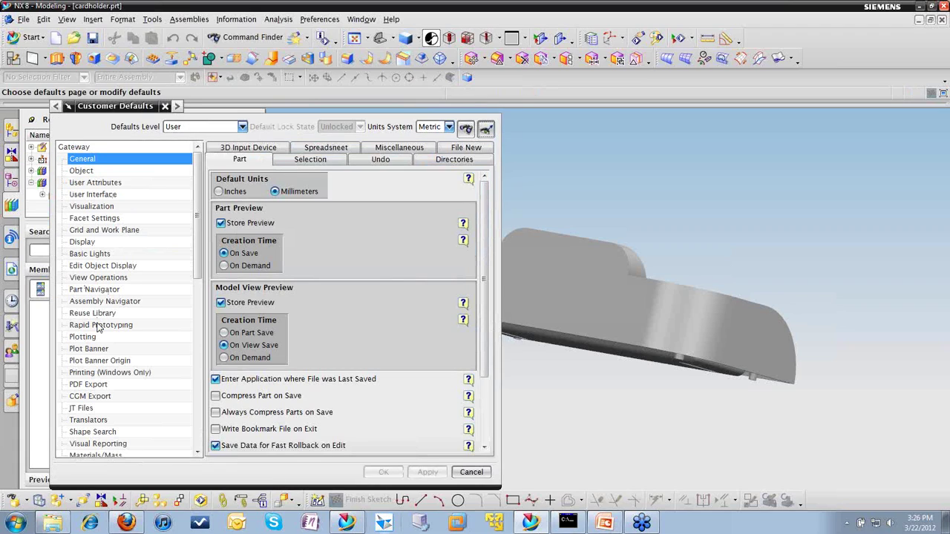
left_click(94, 314)
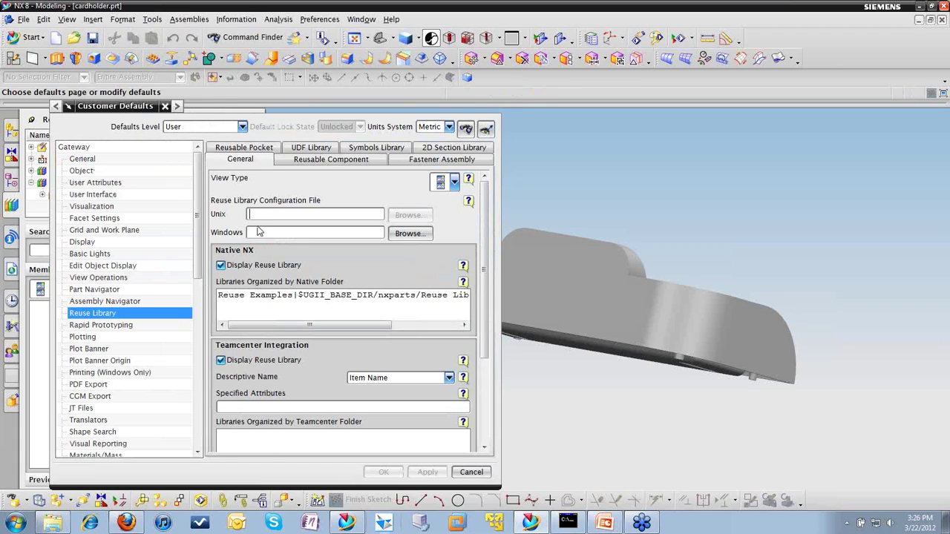
left_click(307, 148)
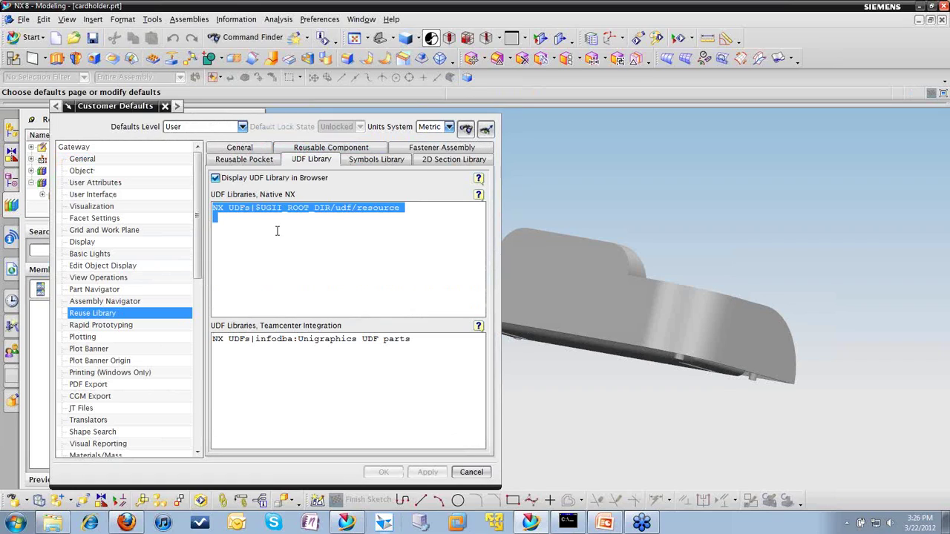
Step: Add a second native UDF library entry, named after its owner and pointing to C:\NX8_UDF, and save the customer defaults
left_click(229, 228)
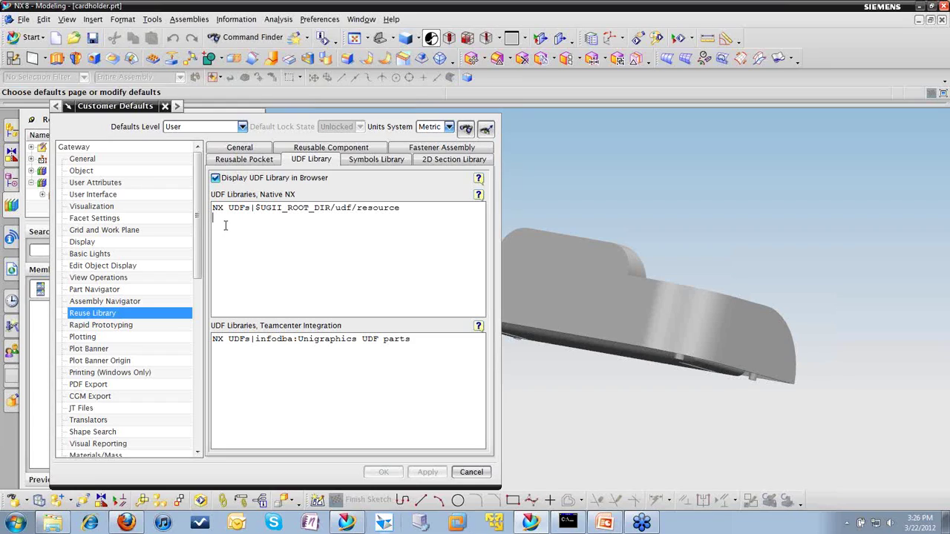
type("Brians UDFs")
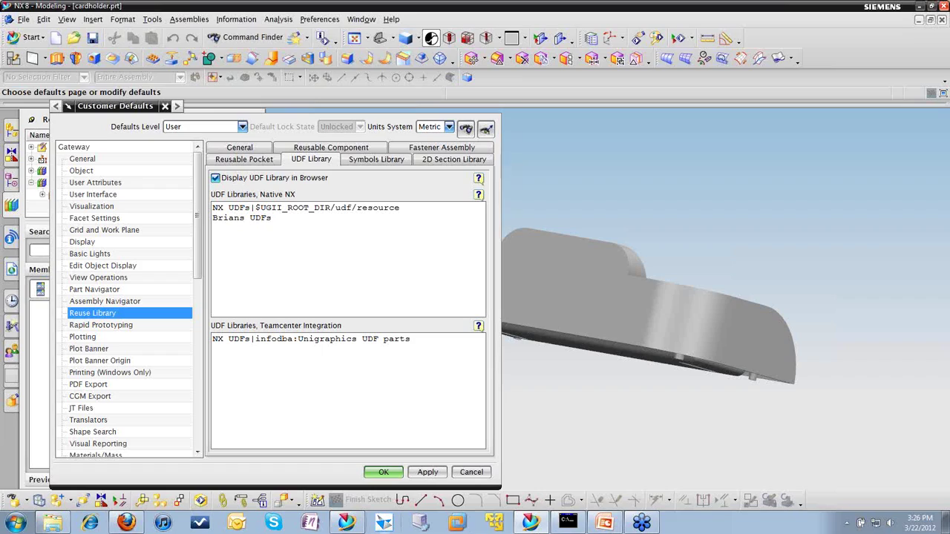
type("|C:\\NX8_UDF")
left_click(385, 472)
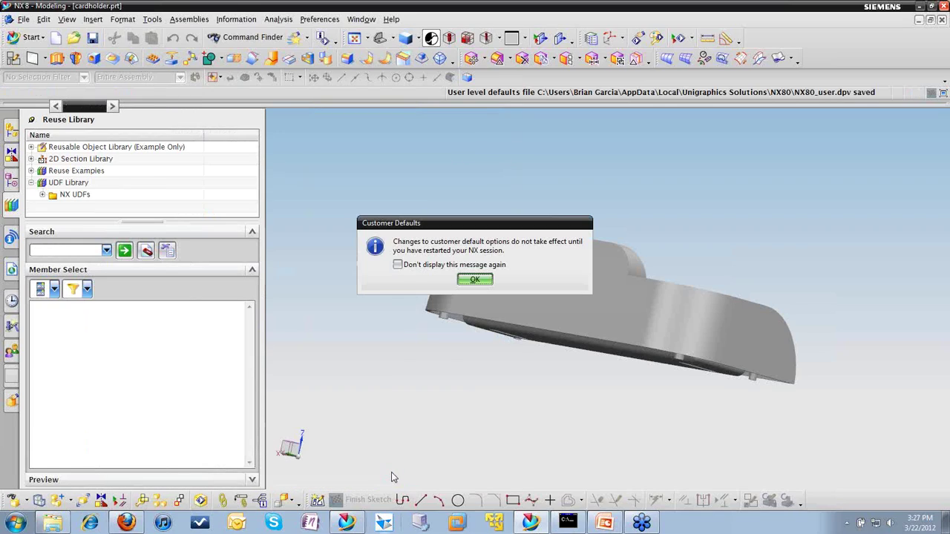
left_click(475, 280)
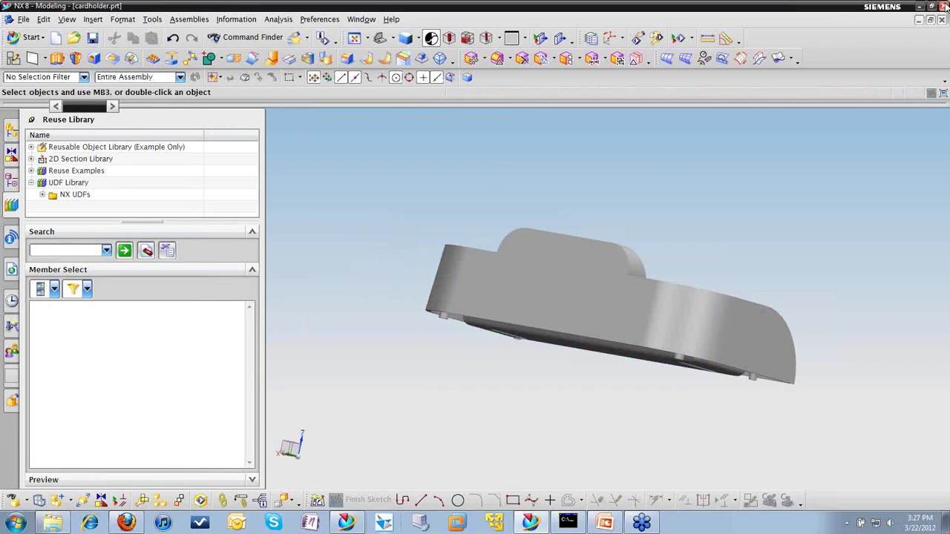
Step: Restart NX 8 and reopen cardholder.prt from today's part history
left_click(531, 522)
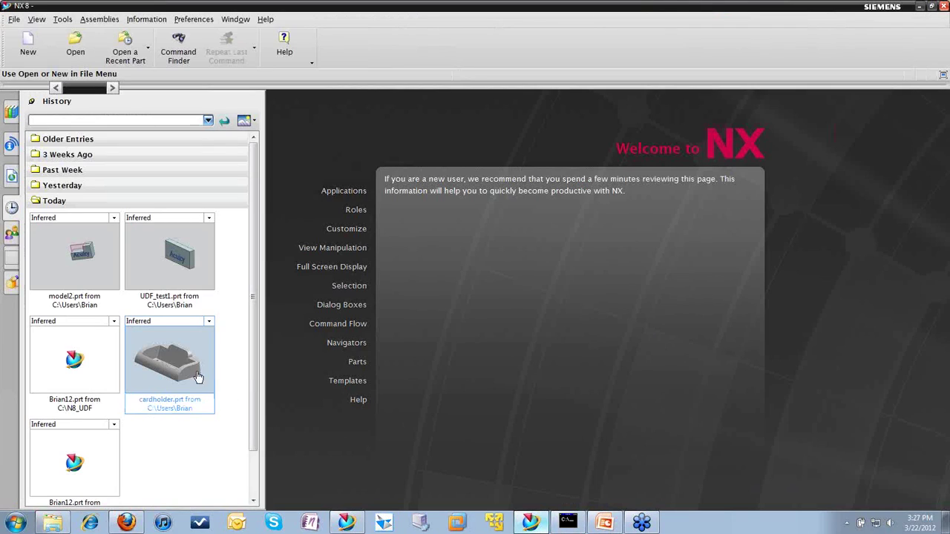
left_click(211, 384)
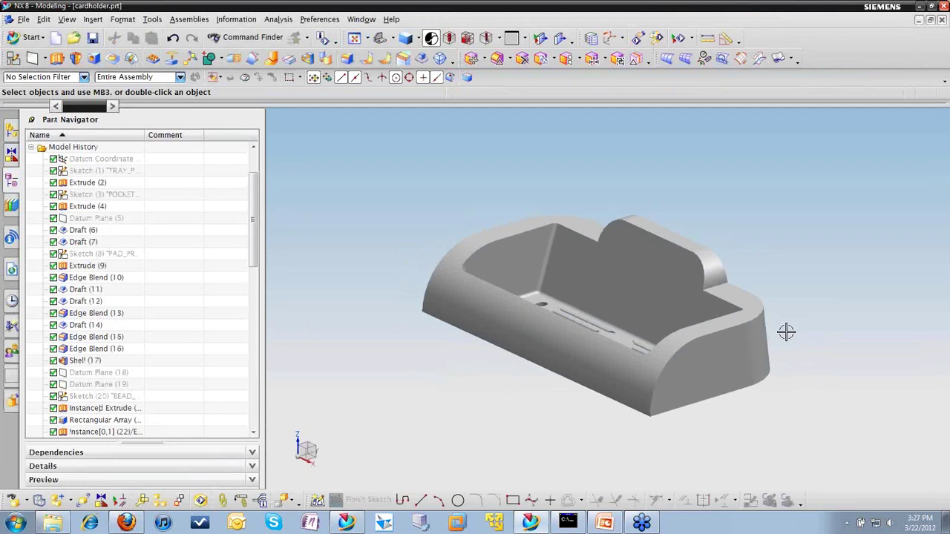
middle_click_drag(786, 331, 668, 347)
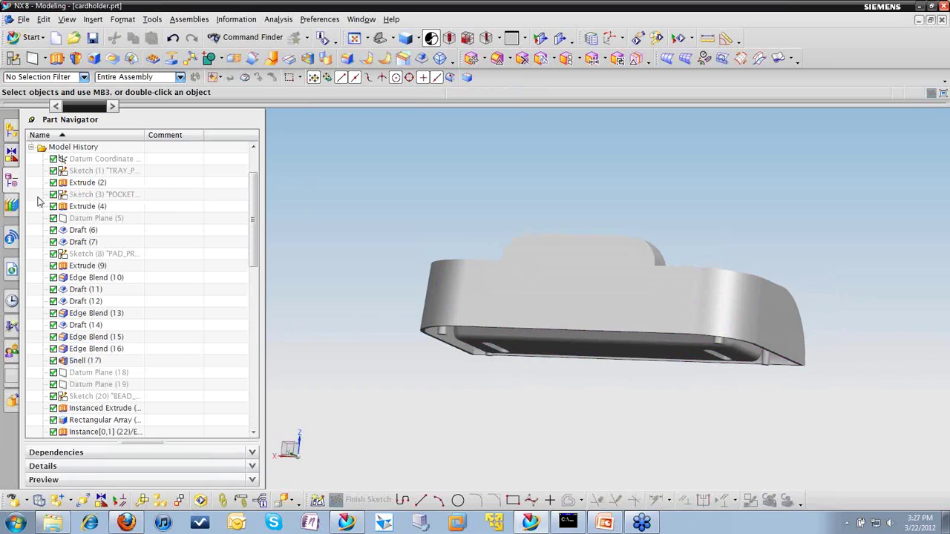
Step: Create a folder named English in the newly added UDF library of the Reuse Library
left_click(11, 205)
left_click(31, 182)
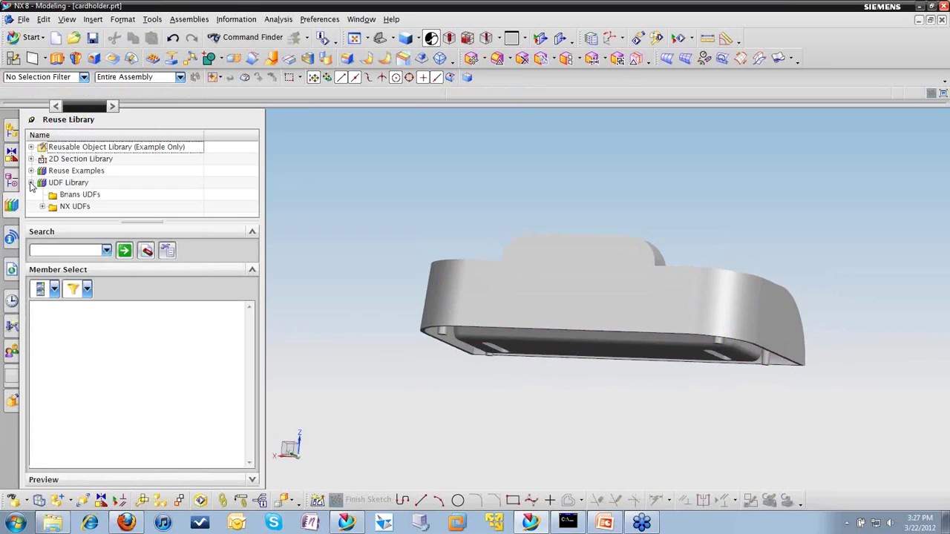
right_click(79, 194)
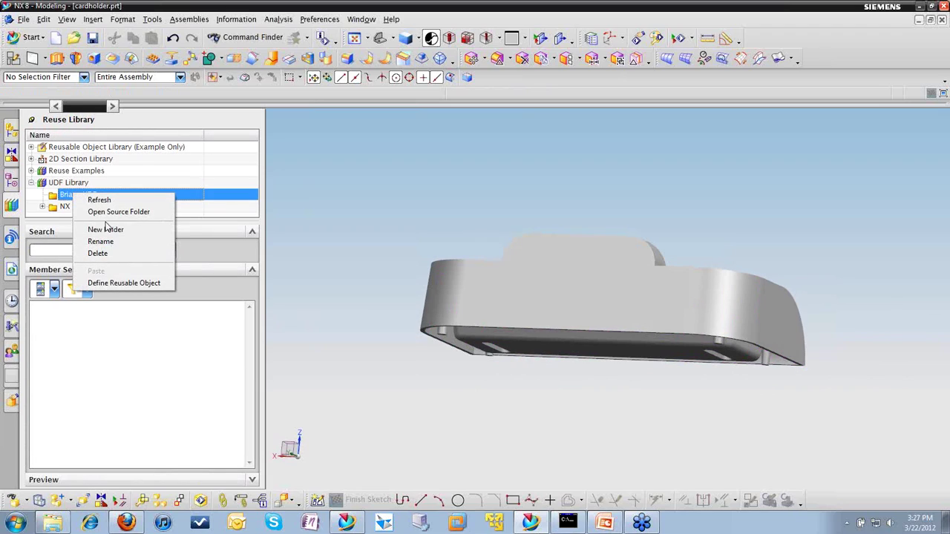
left_click(107, 230)
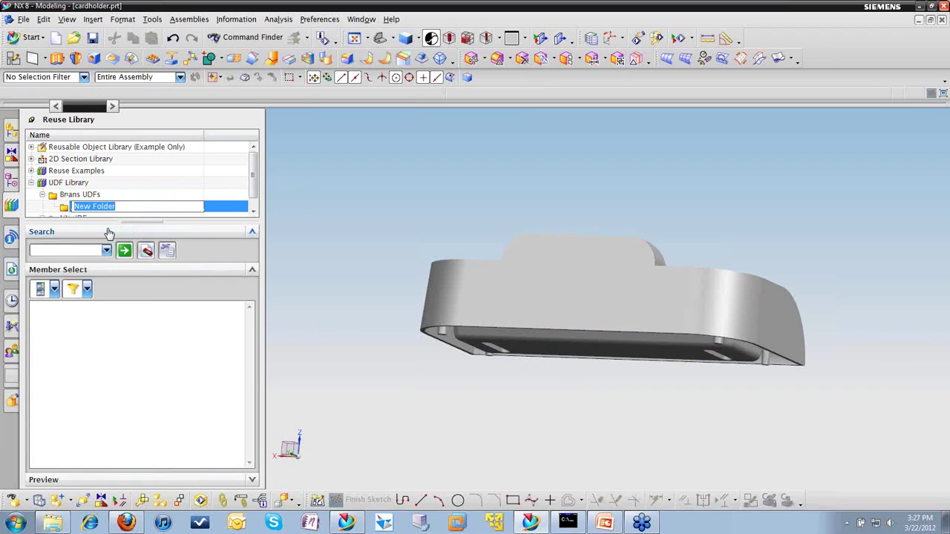
type("English")
key("Return")
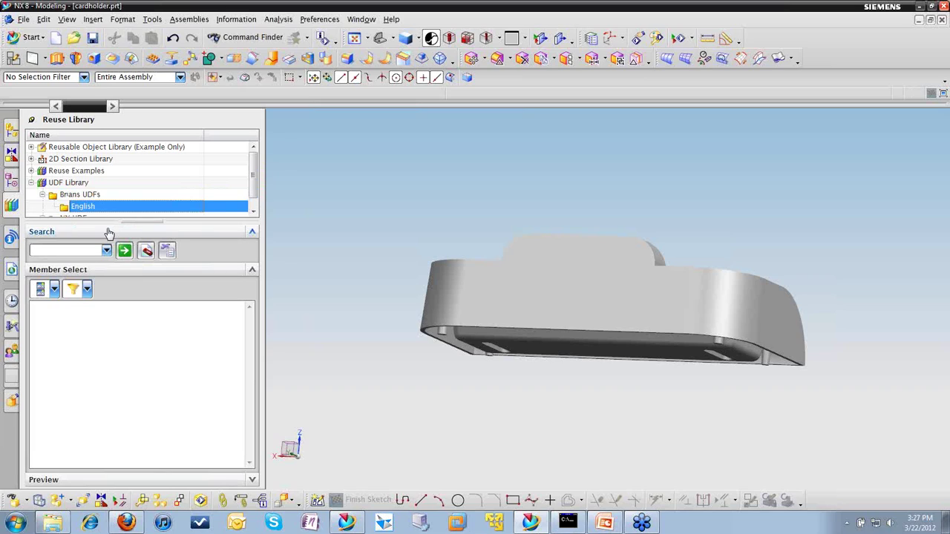
Step: Create a second folder named Metric in the same UDF library, beside English
right_click(86, 194)
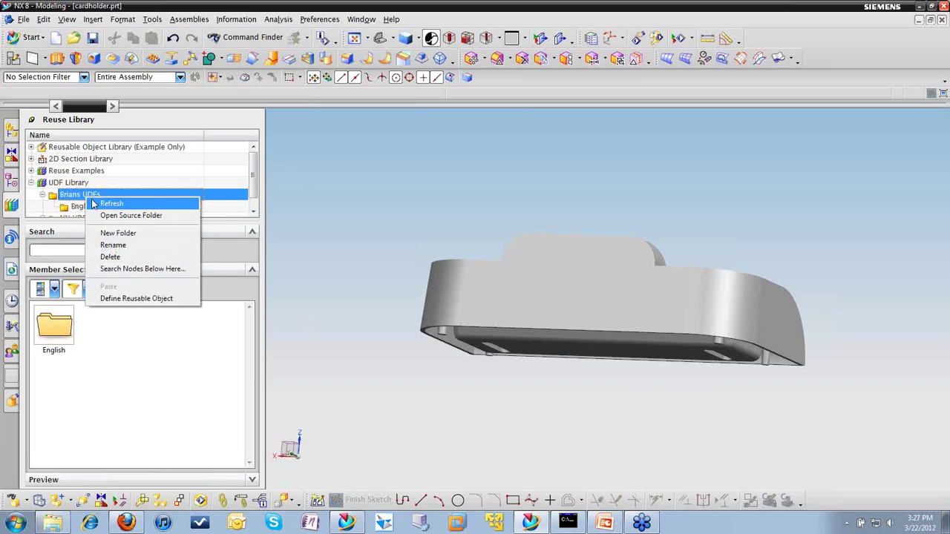
left_click(146, 233)
type("Metric")
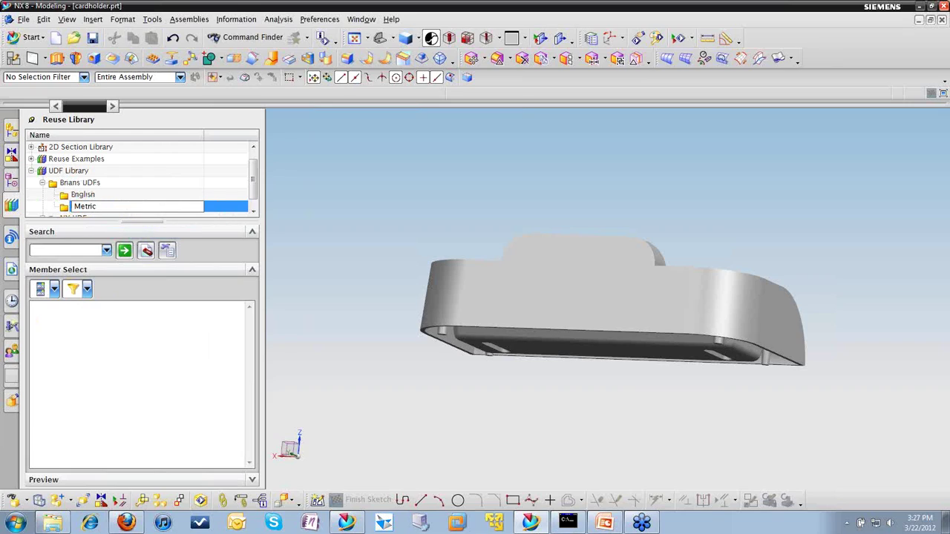
key("Return")
Step: Create a subfolder named LnL2 inside the English folder
left_click(86, 195)
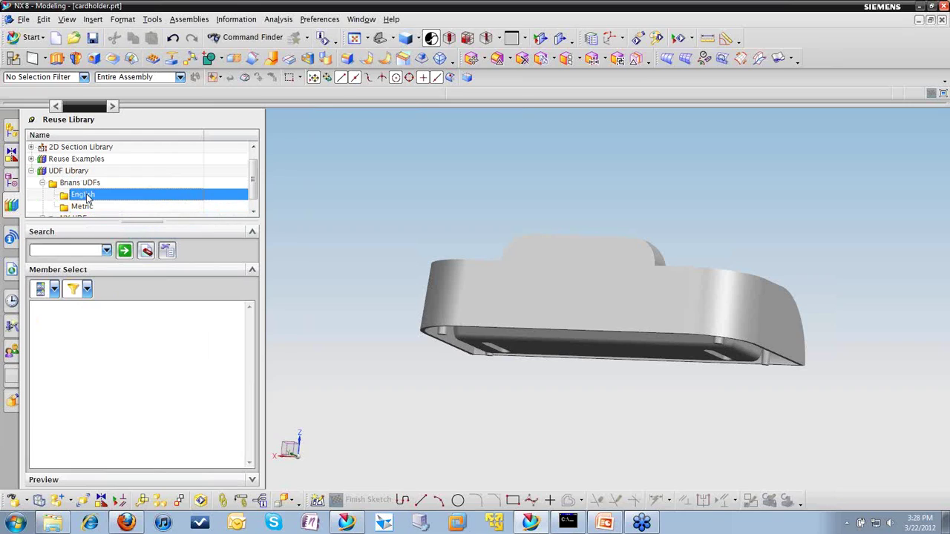
right_click(87, 196)
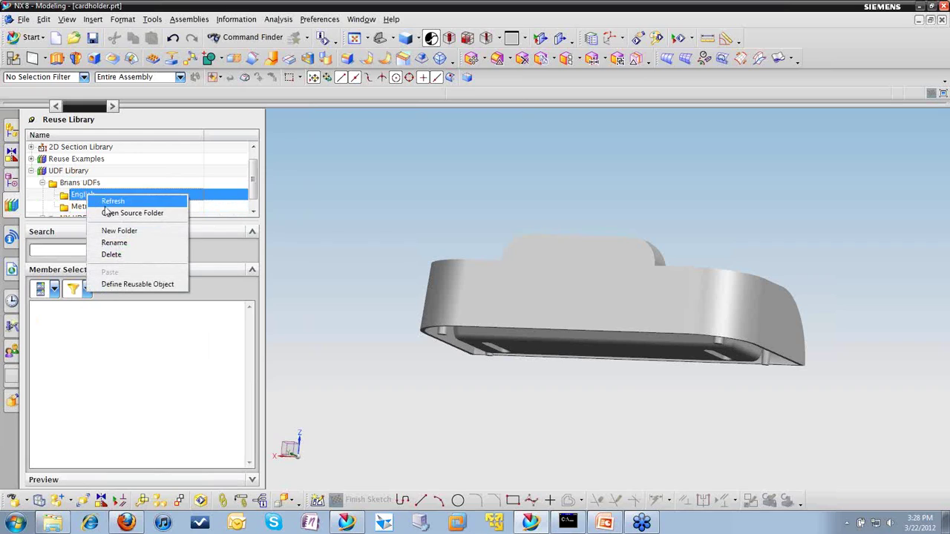
left_click(112, 234)
type("LnL2")
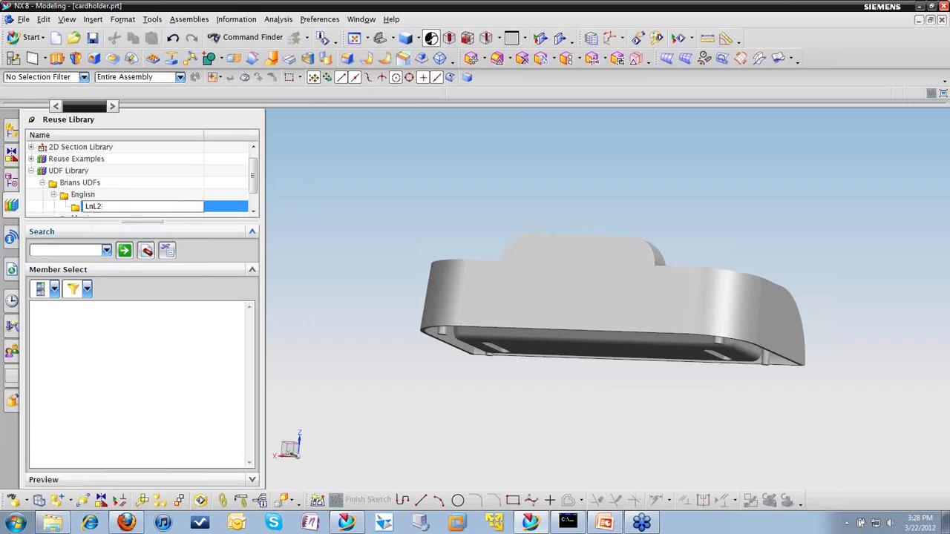
key("Return")
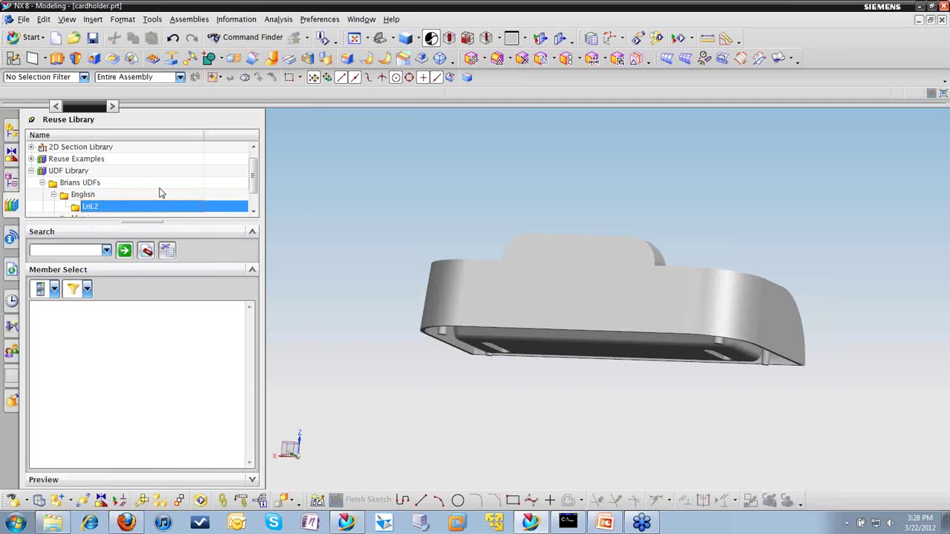
Step: Create a subfolder named LnL2 inside the Metric folder
left_click_drag(252, 186, 253, 197)
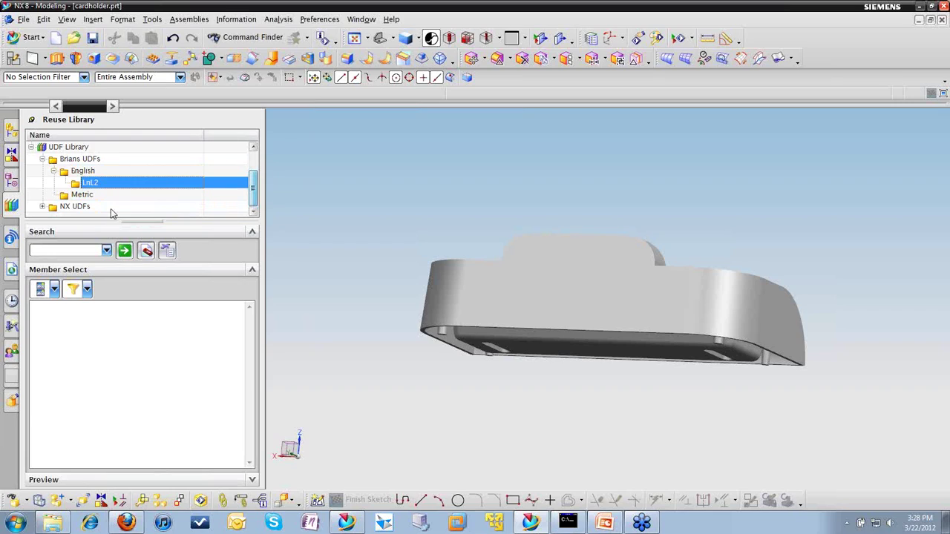
left_click(83, 195)
right_click(88, 198)
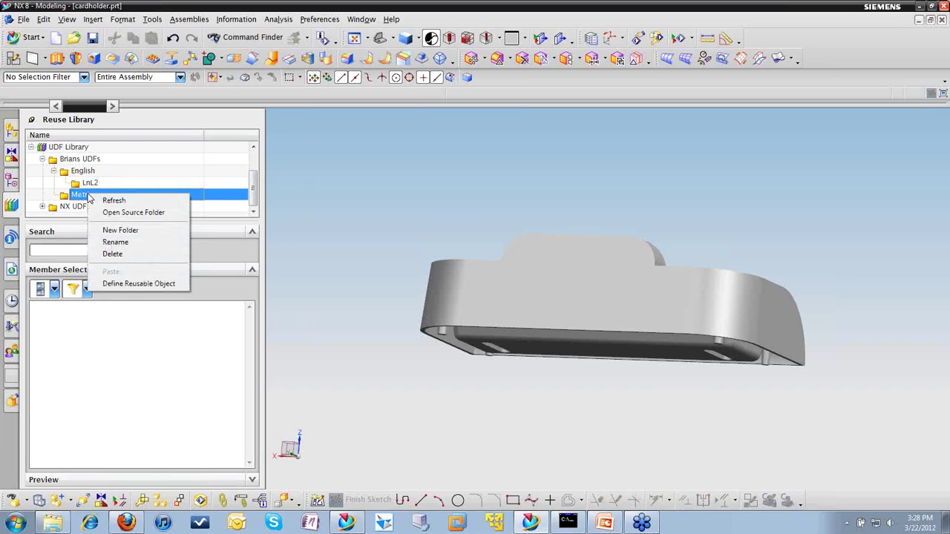
left_click(121, 230)
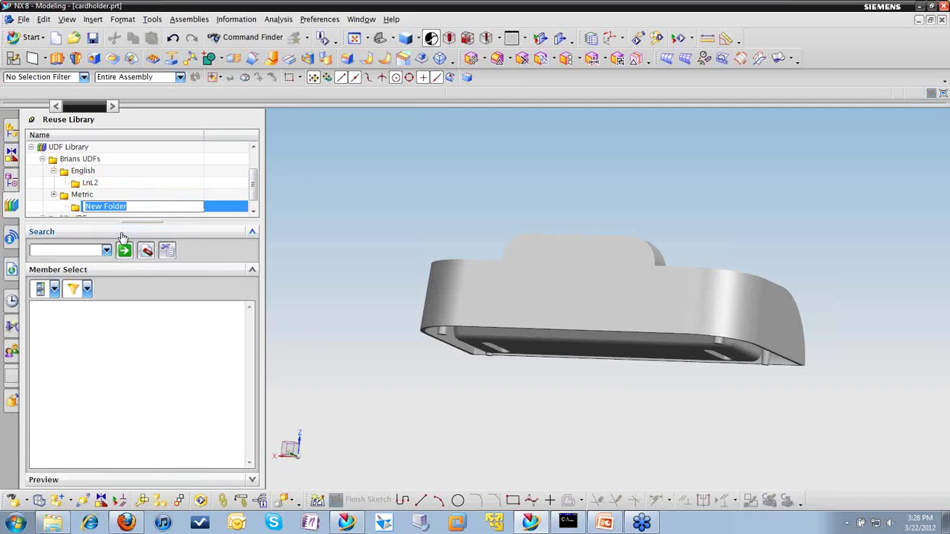
type("Ln")
key("Return")
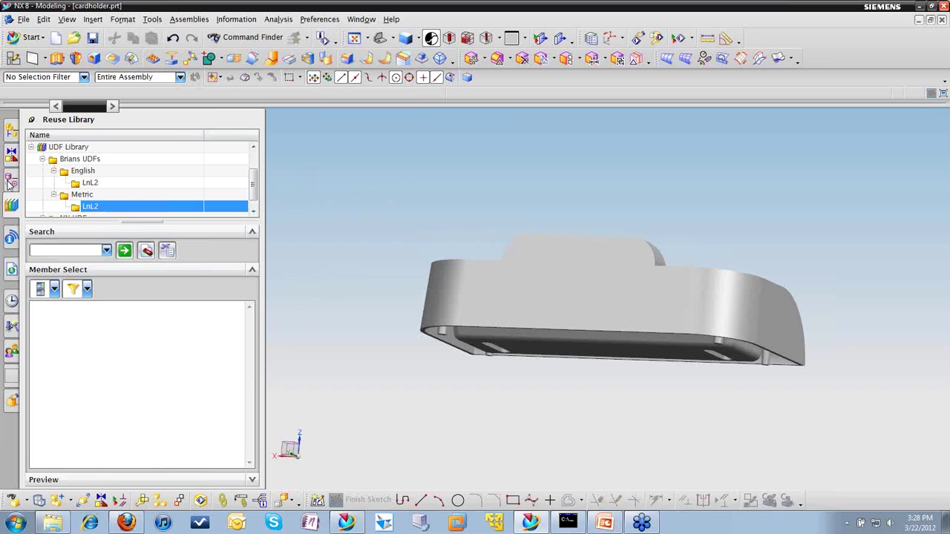
Step: Start a new Text curve feature on the cardholder and set its type to On Face
left_click(12, 180)
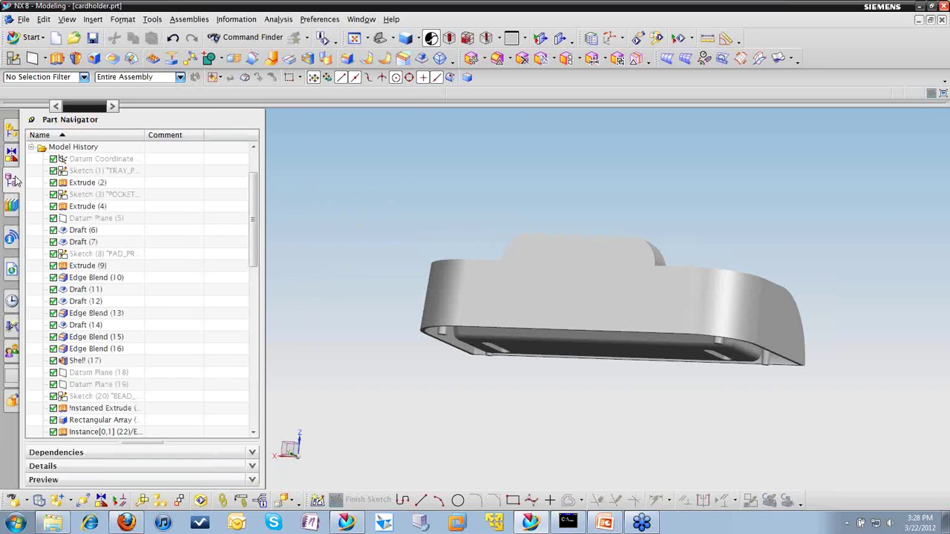
left_click(100, 21)
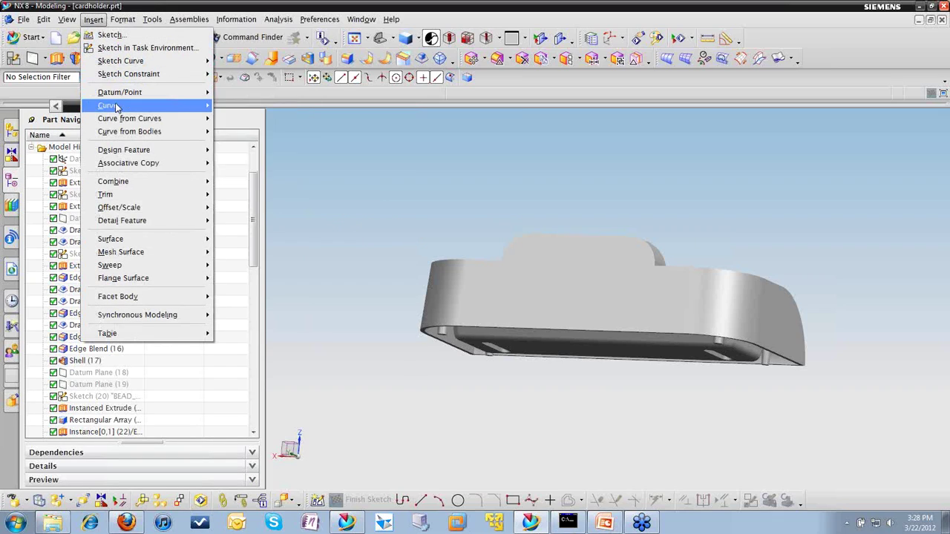
mouse_move(116, 108)
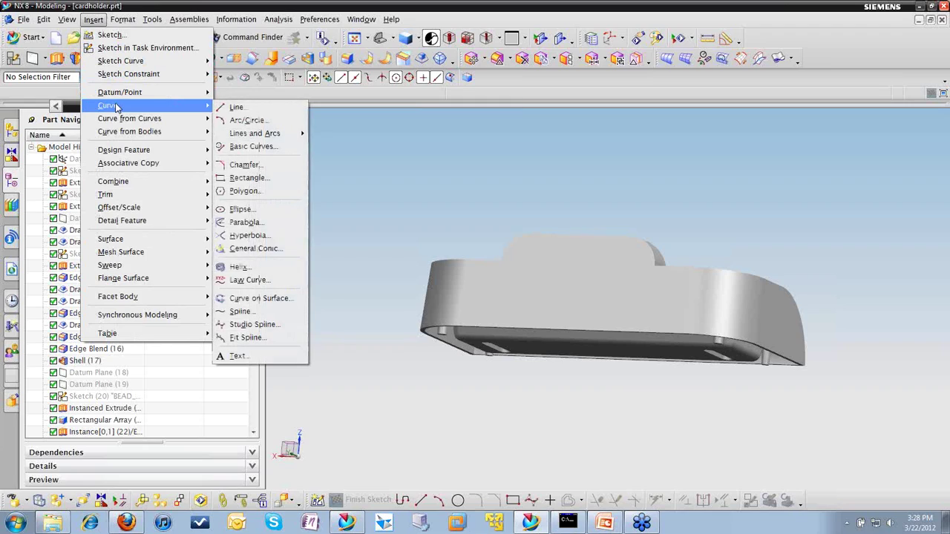
left_click(230, 357)
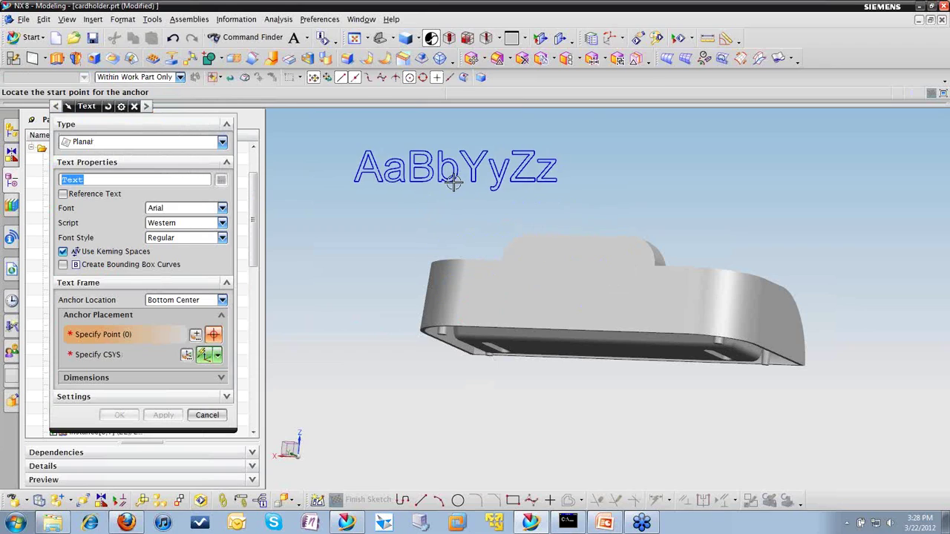
left_click_drag(96, 119, 193, 121)
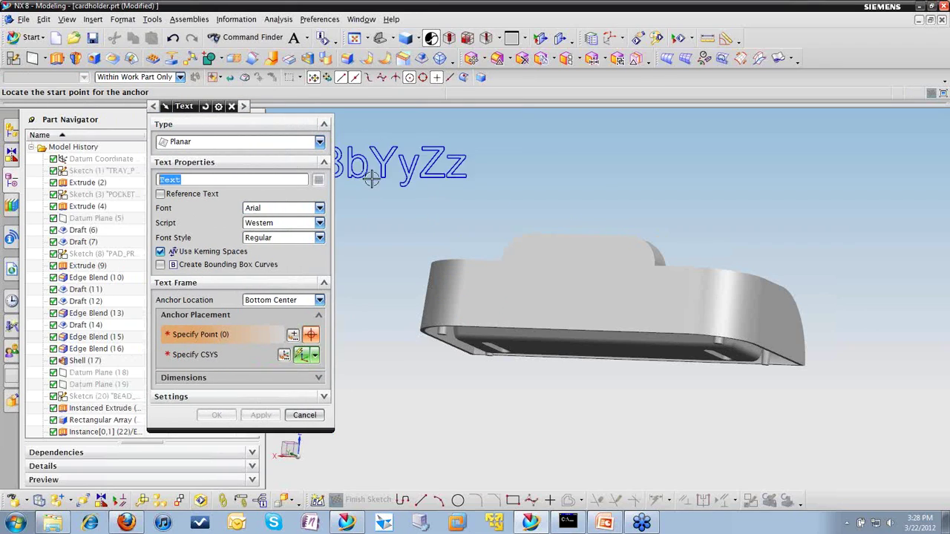
left_click(320, 142)
left_click(253, 180)
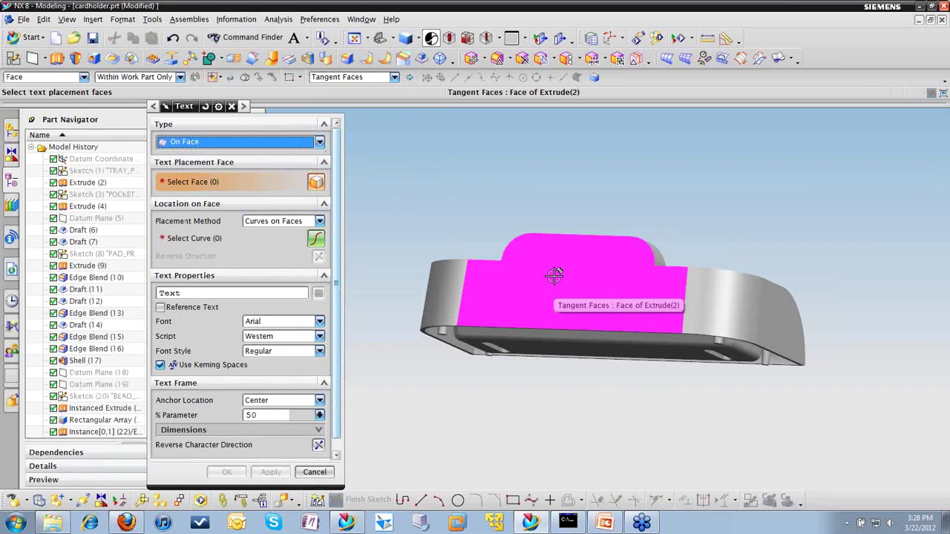
Step: Place the text on the single flat end face of the cardholder, following the curves along its lower edge
left_click(395, 77)
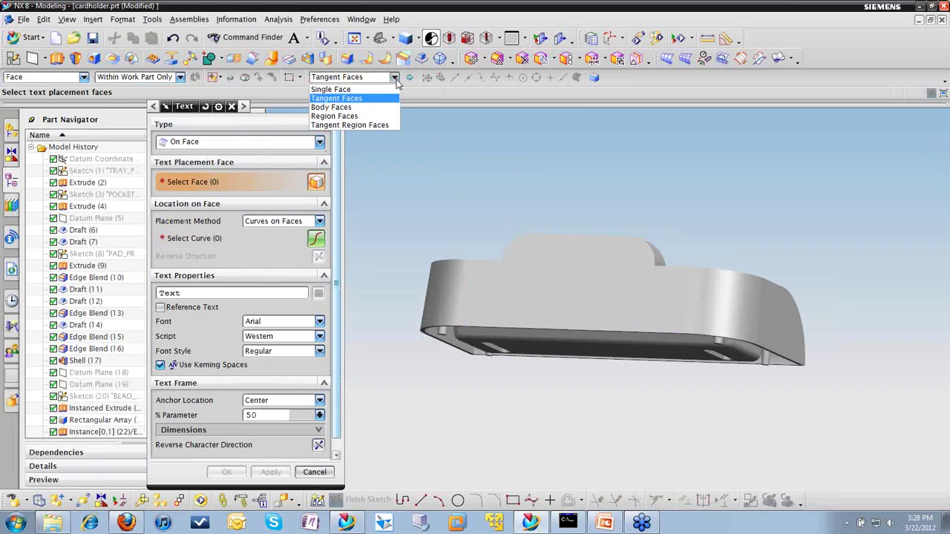
left_click(379, 87)
left_click(537, 300)
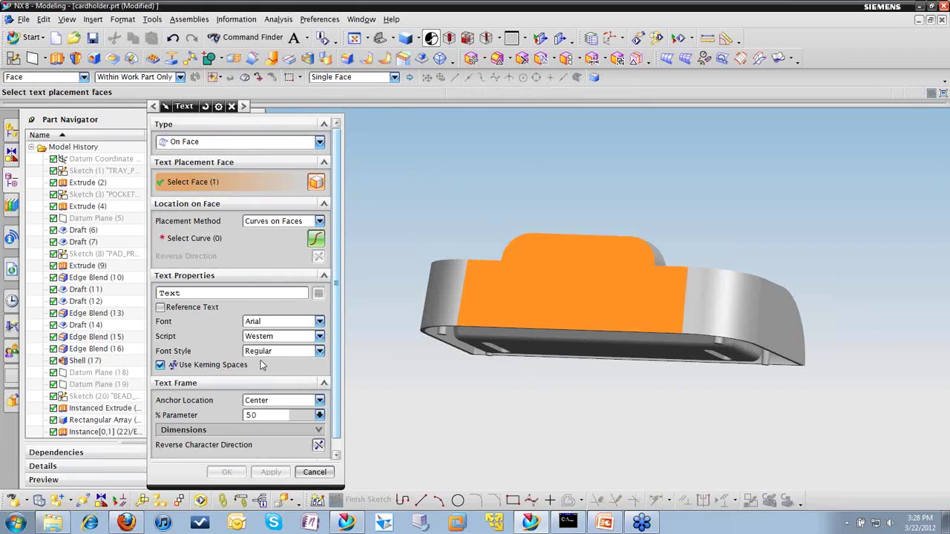
left_click(189, 240)
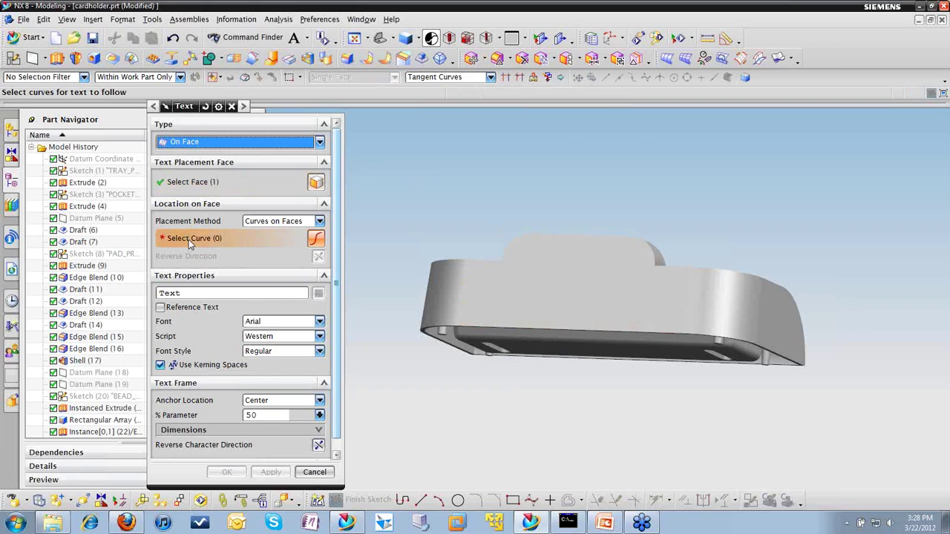
left_click(506, 325)
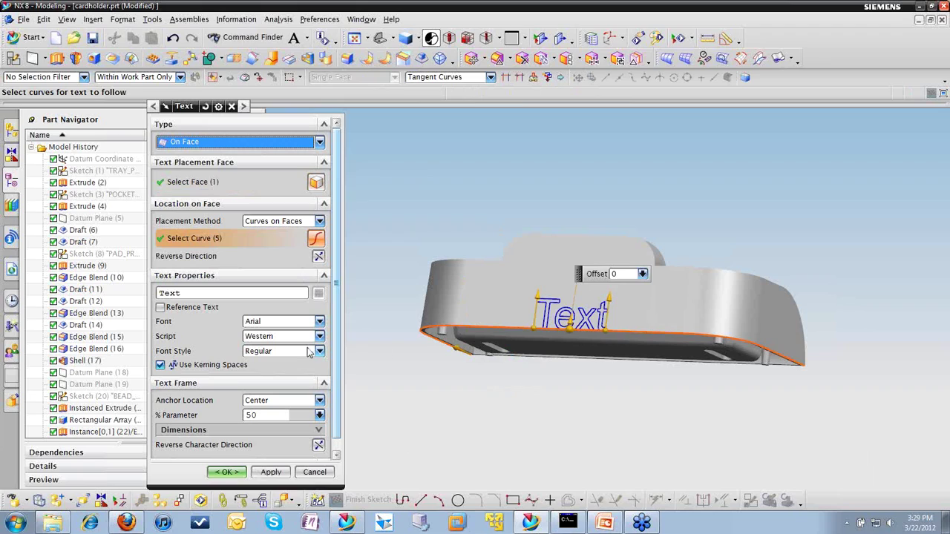
Step: Offset the text about 4.5 mm from the lower edge and reduce its height to about 6.5 mm
scroll(576, 319, "up", 3)
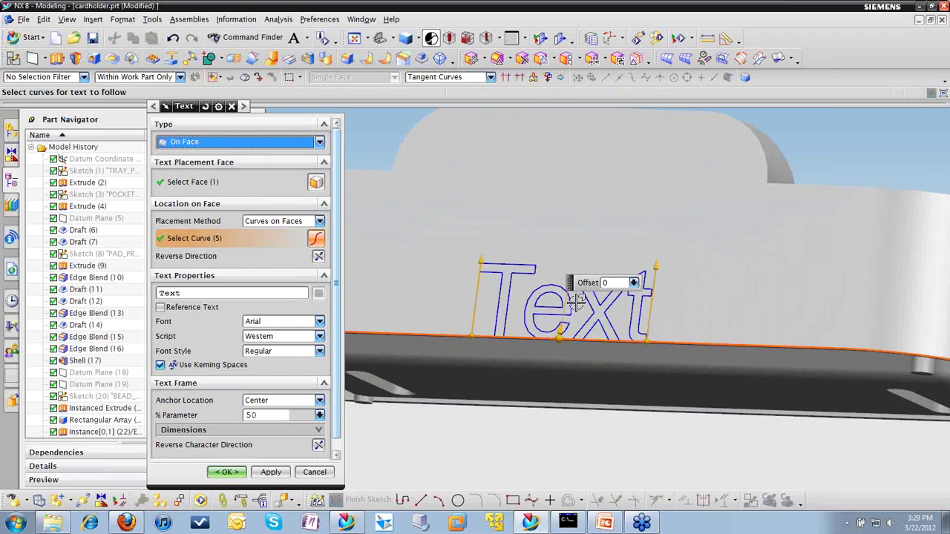
left_click_drag(558, 336, 636, 301)
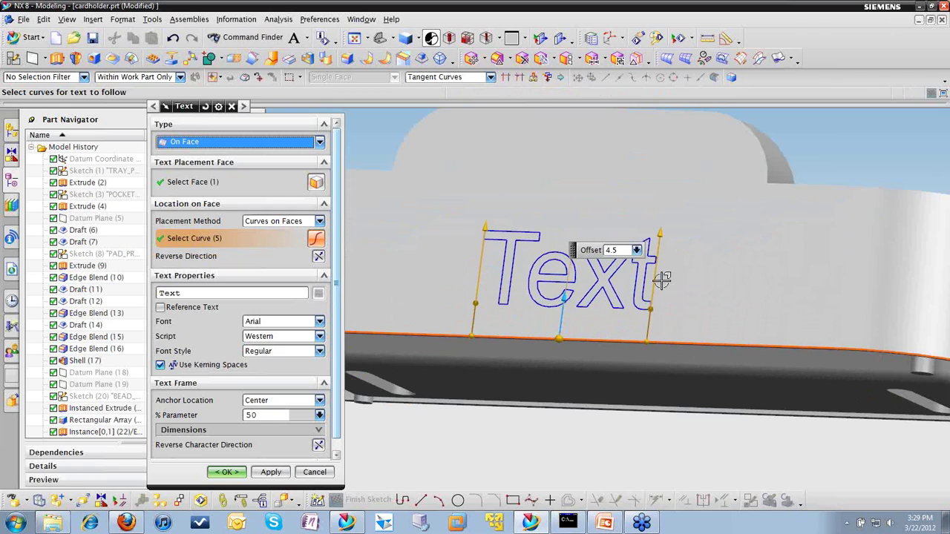
left_click_drag(663, 233, 598, 286)
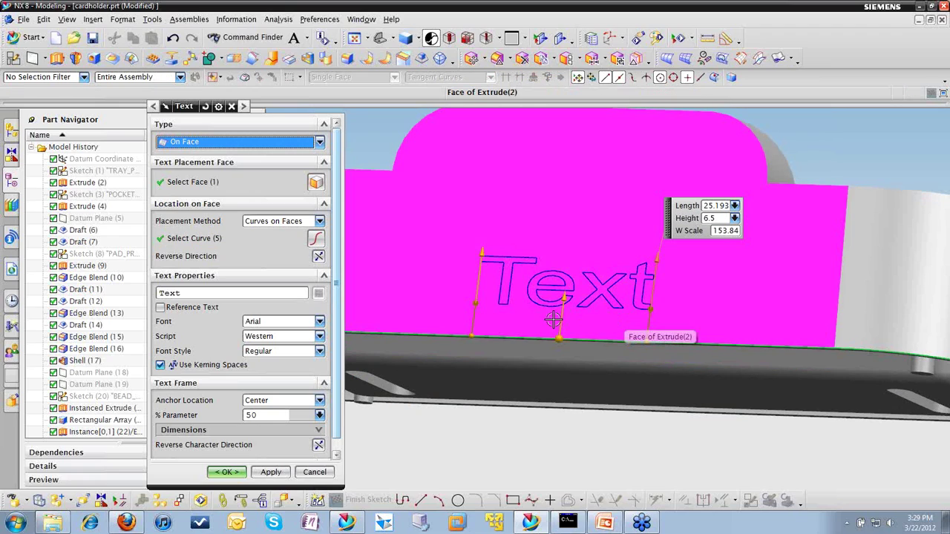
Step: Change the text string to Acuity and set its font to Californian FB
double_click(198, 292)
type("Acuity")
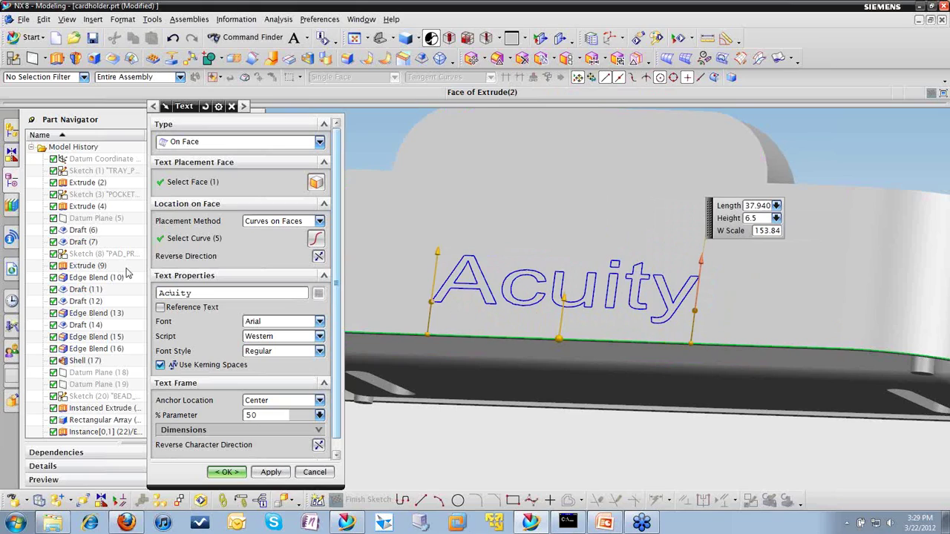
left_click(320, 336)
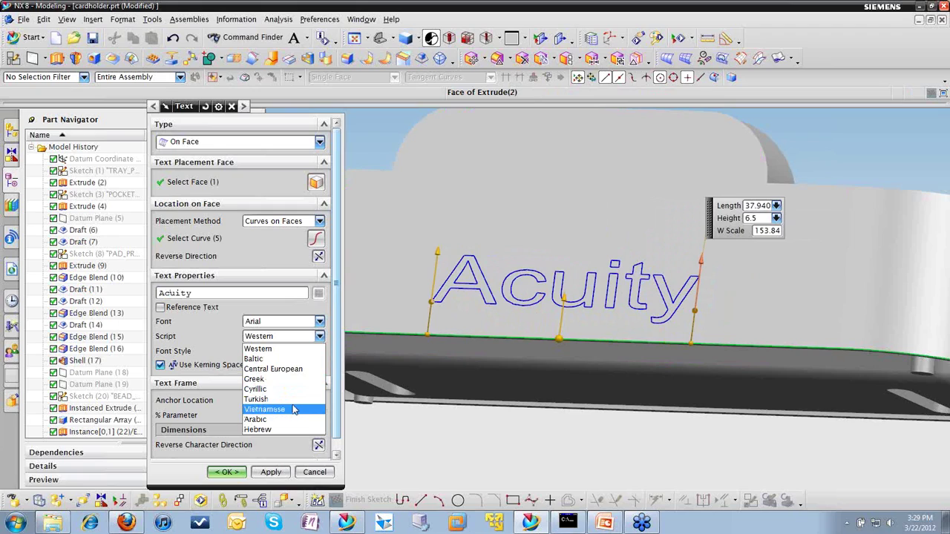
left_click(320, 321)
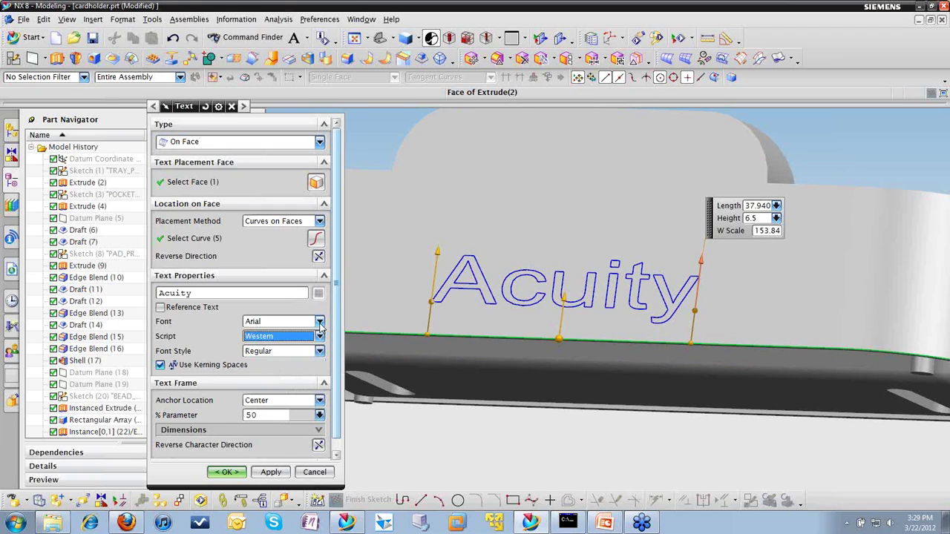
left_click(320, 322)
scroll(313, 453, "down", 3)
scroll(313, 453, "down", 4)
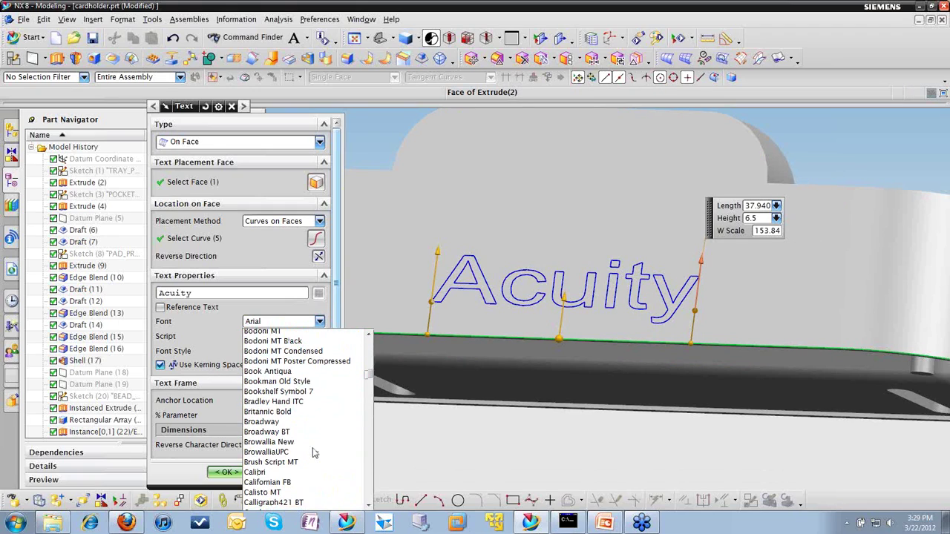
left_click(282, 428)
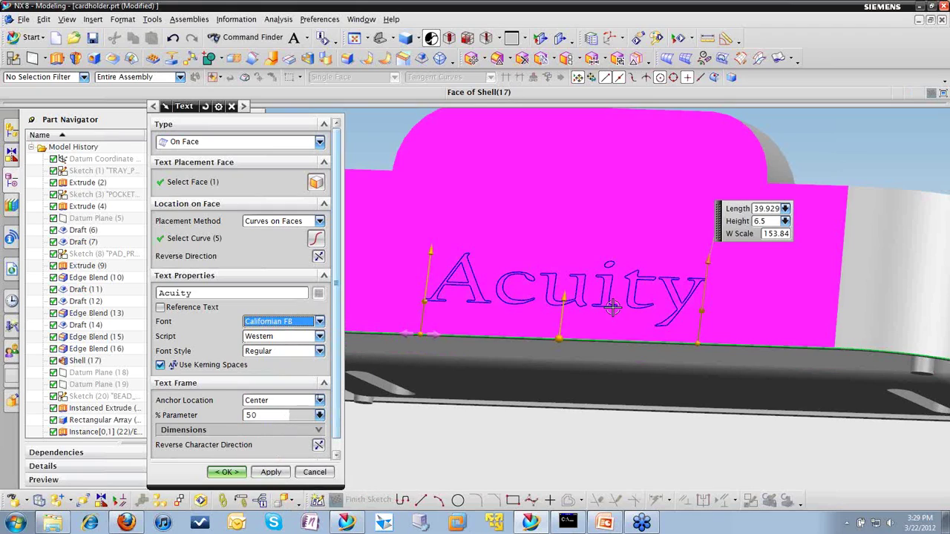
Step: Move the Acuity text to an offset of about 9 mm from the lower edge and create the text feature
scroll(558, 307, "down", 1)
scroll(558, 307, "down", 1)
left_click_drag(559, 304, 565, 277)
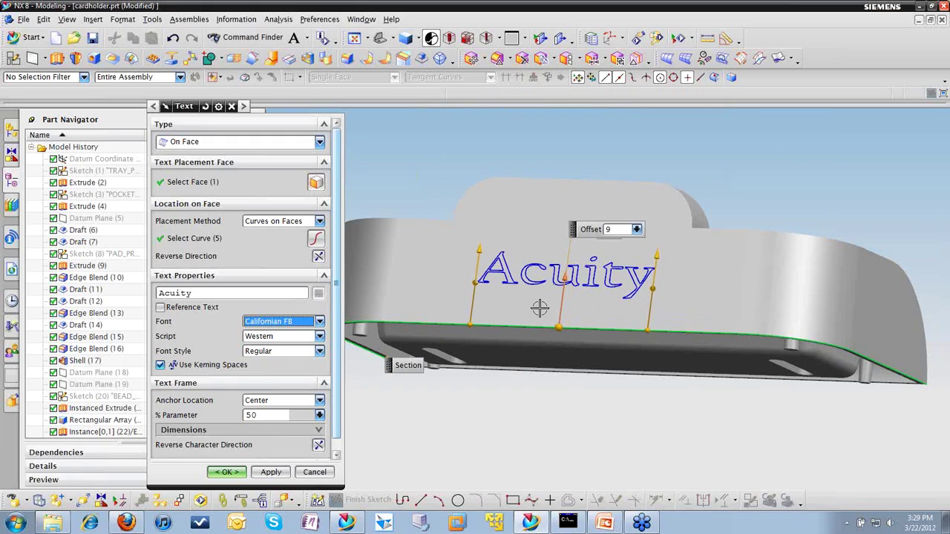
left_click(230, 473)
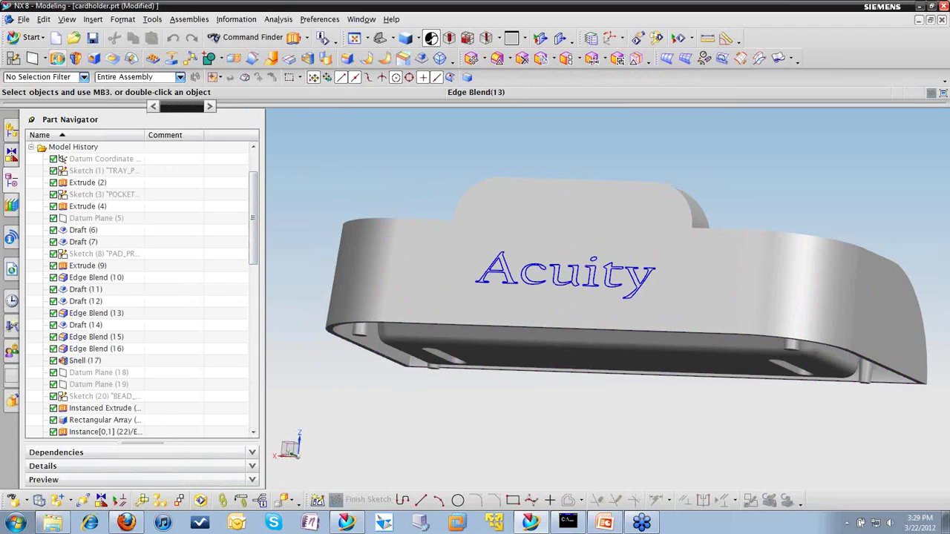
Step: Start an extrusion of the Acuity text curves outward from the end face, with an end distance of 1 mm
key("x")
left_click(603, 279)
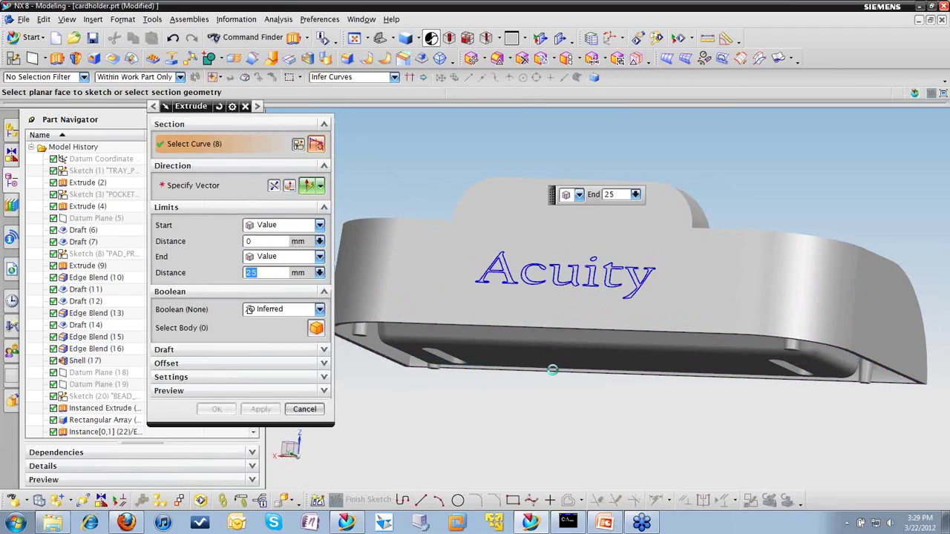
left_click_drag(544, 250, 560, 299)
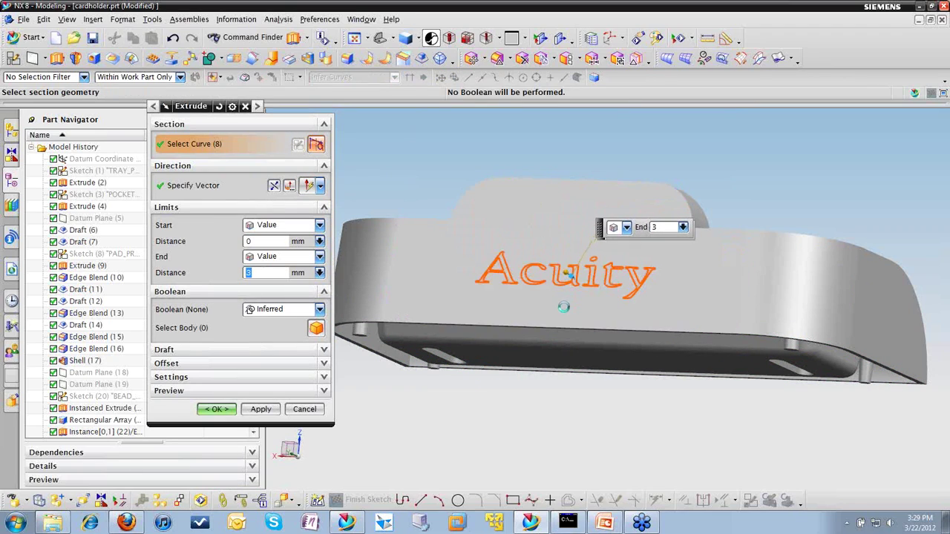
middle_click_drag(564, 282, 506, 287)
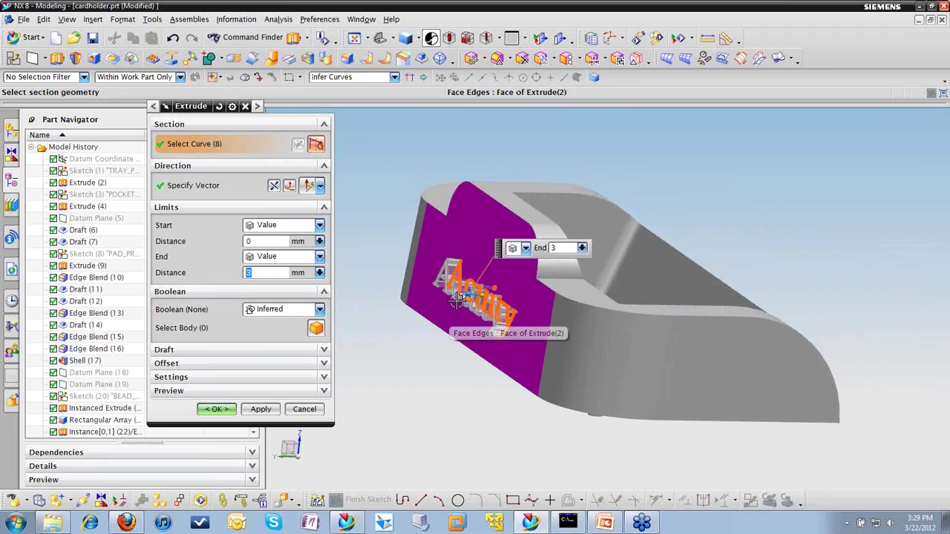
left_click_drag(562, 249, 538, 247)
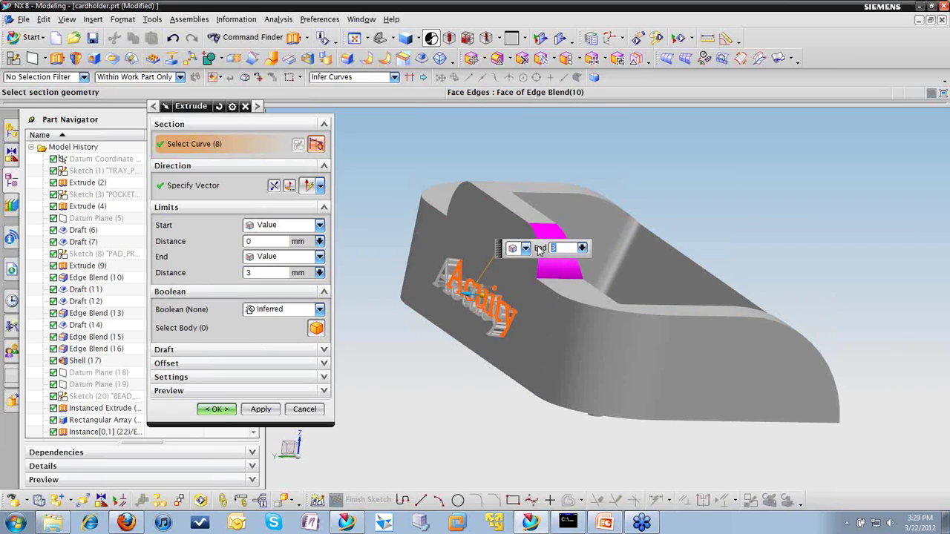
type("1")
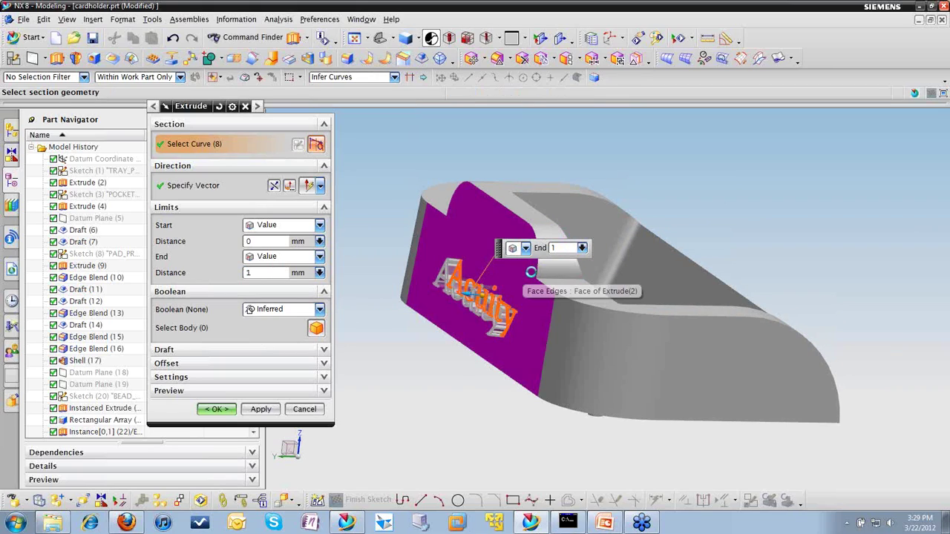
key("Return")
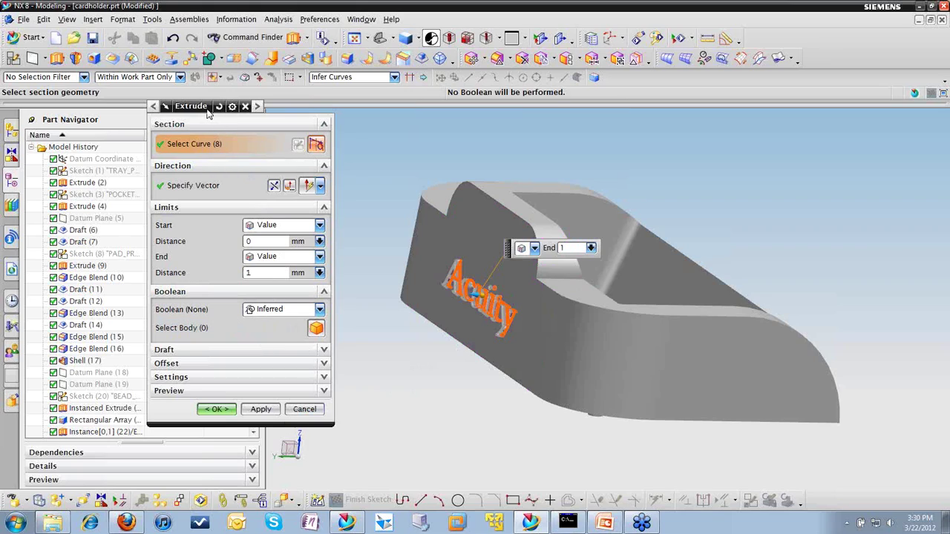
left_click_drag(208, 111, 167, 111)
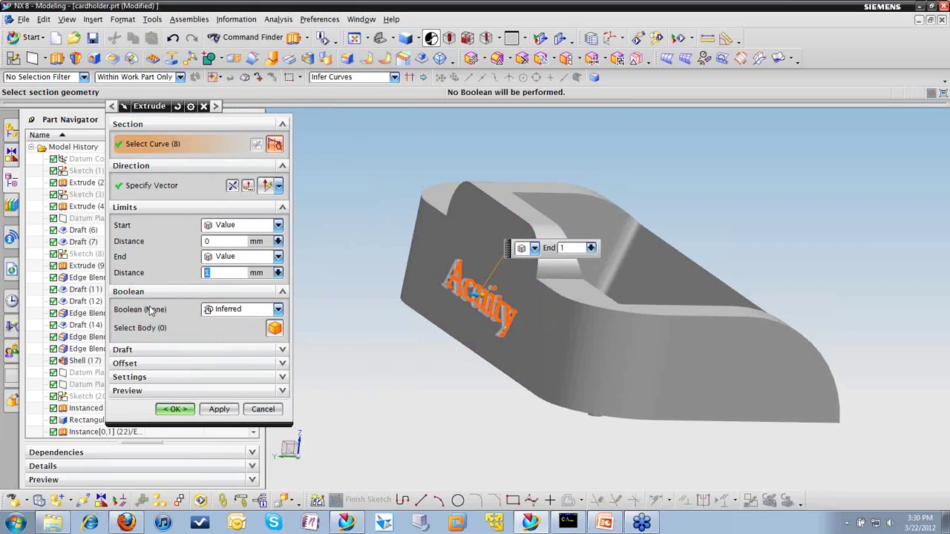
left_click(248, 310)
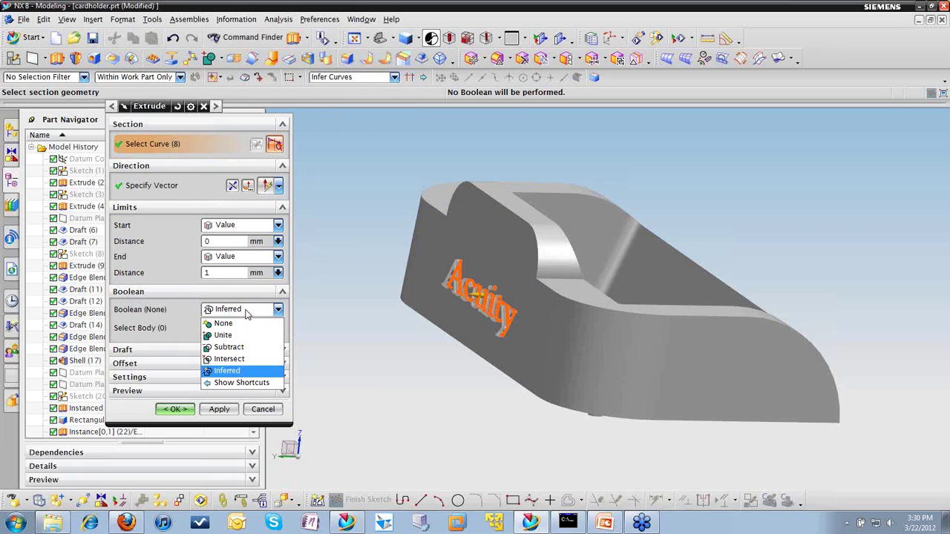
left_click(180, 319)
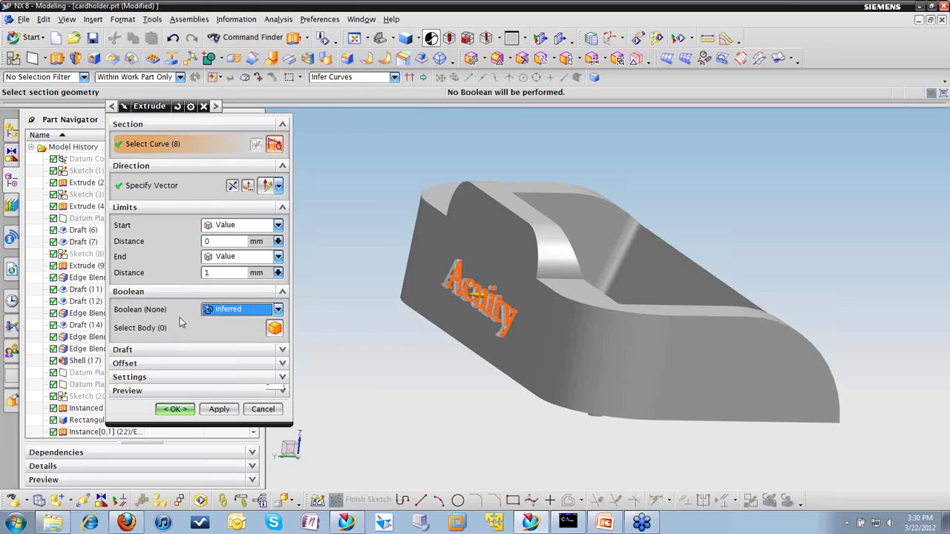
Step: Preview the text extrusion at 10 mm in both directions, and reset it to 1 mm outward from the end face
left_click(512, 296)
left_click_drag(514, 297, 436, 292)
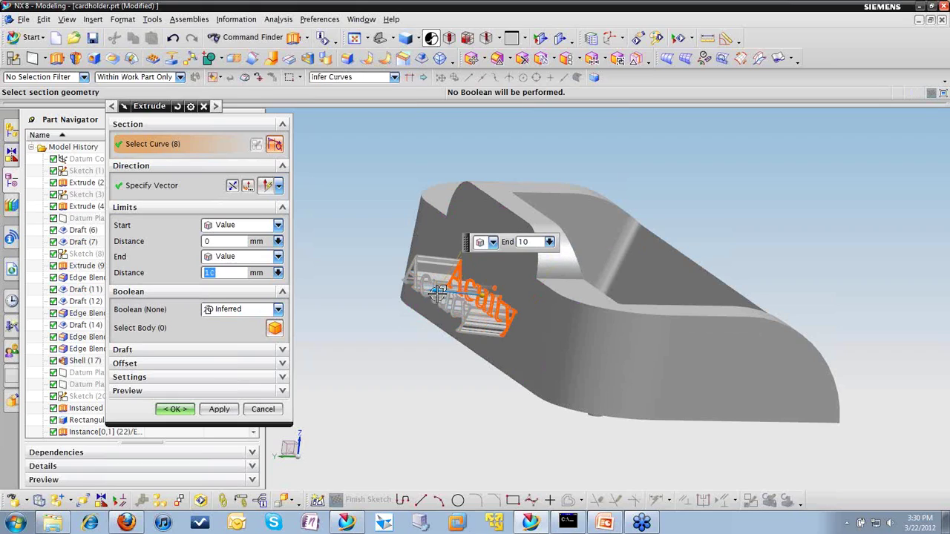
double_click(436, 291)
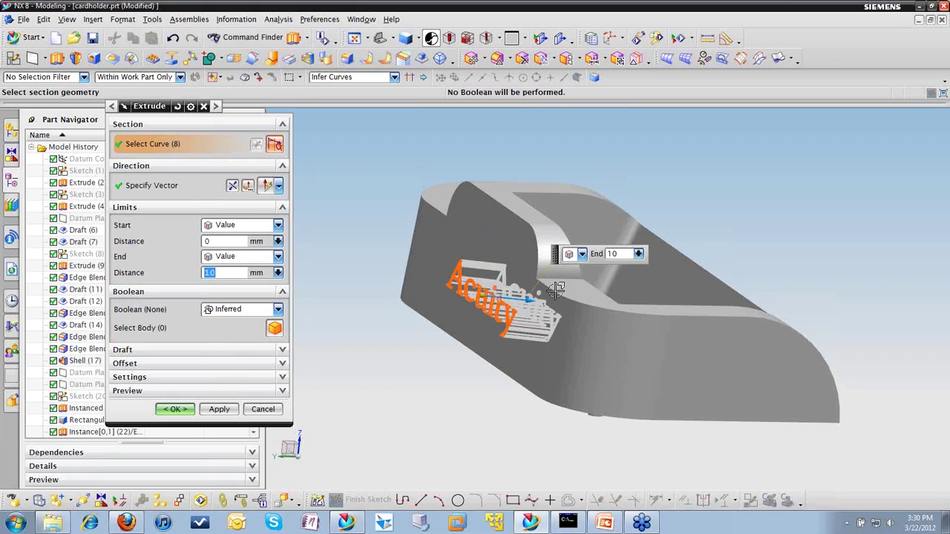
double_click(534, 298)
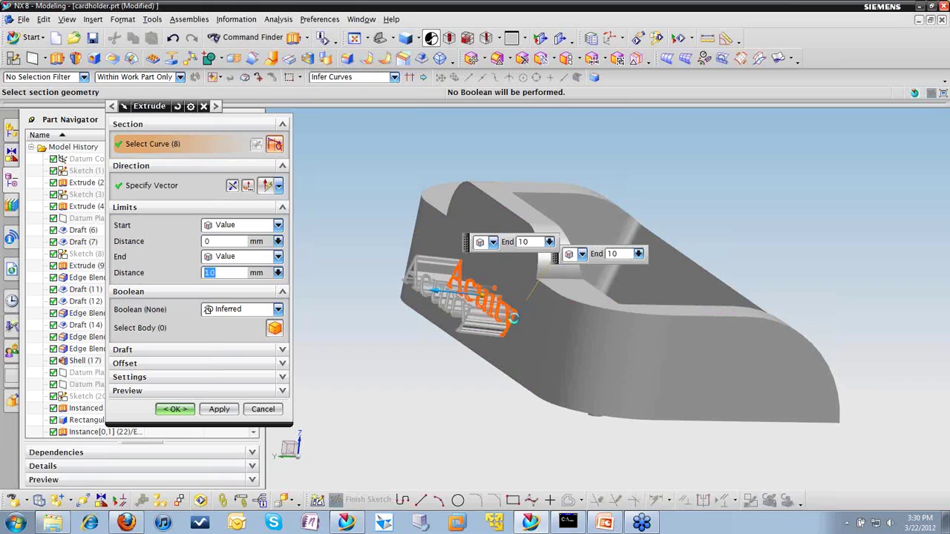
left_click_drag(436, 295, 466, 293)
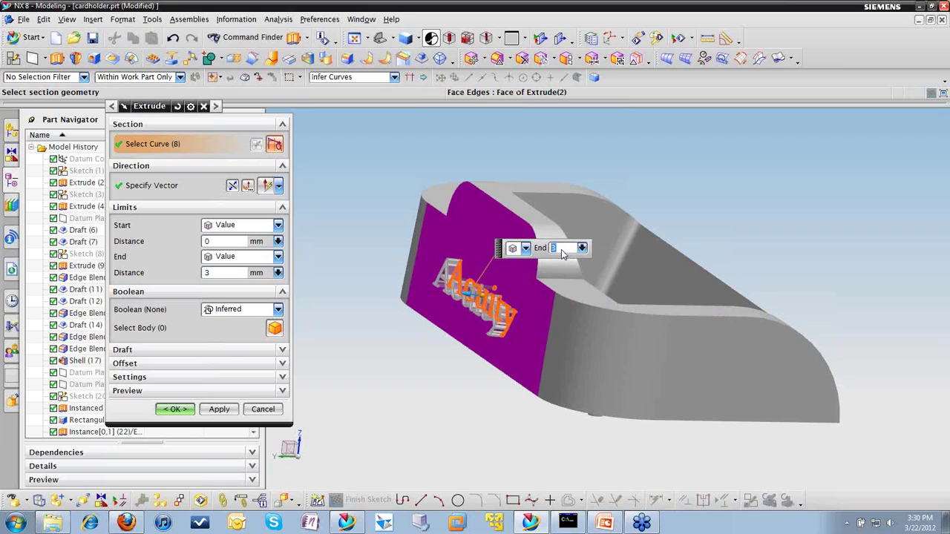
type("1")
key("Return")
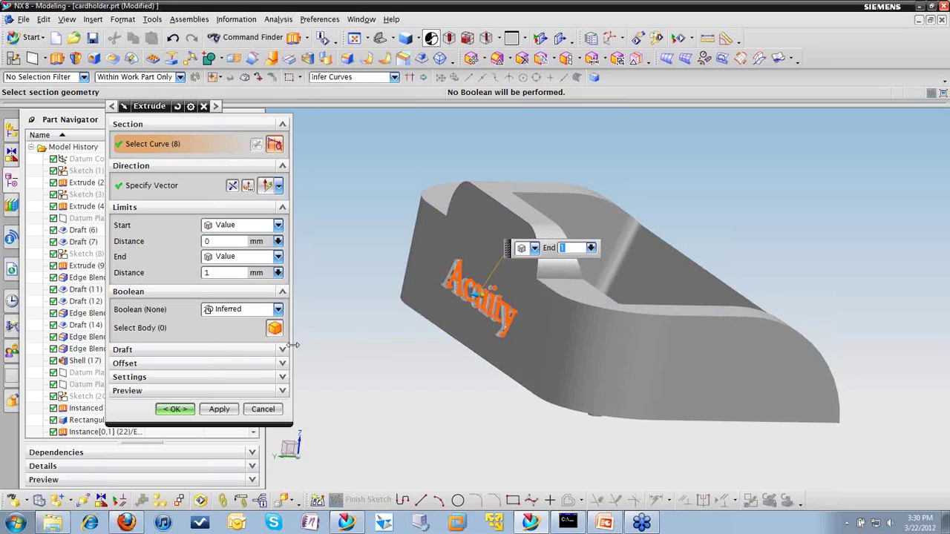
Step: Unite the extruded Acuity text with the card holder body, and select the finished extrusion in the model history
left_click(277, 309)
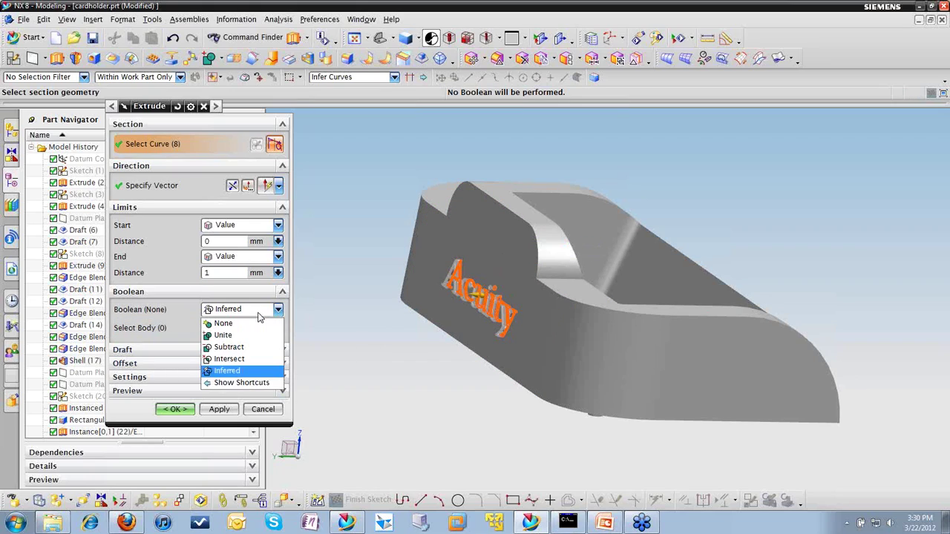
left_click(238, 335)
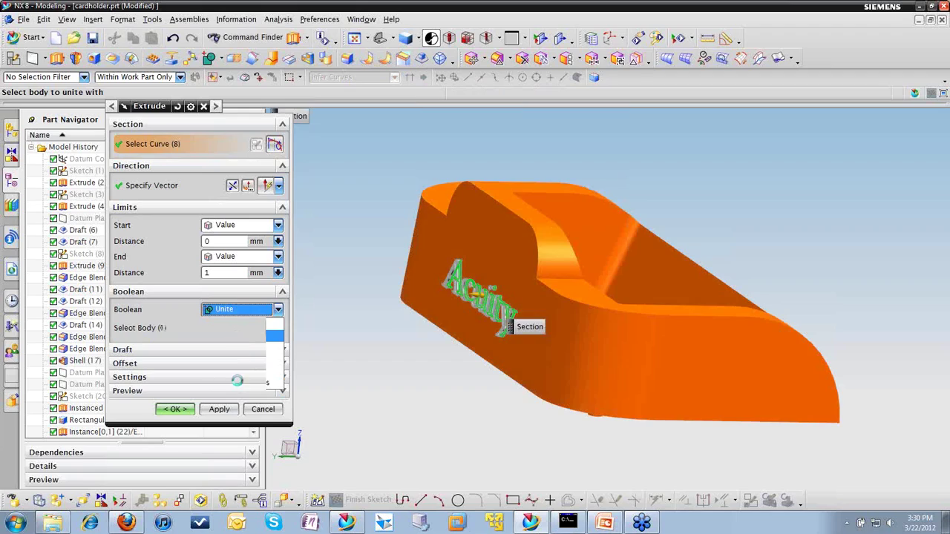
left_click(175, 409)
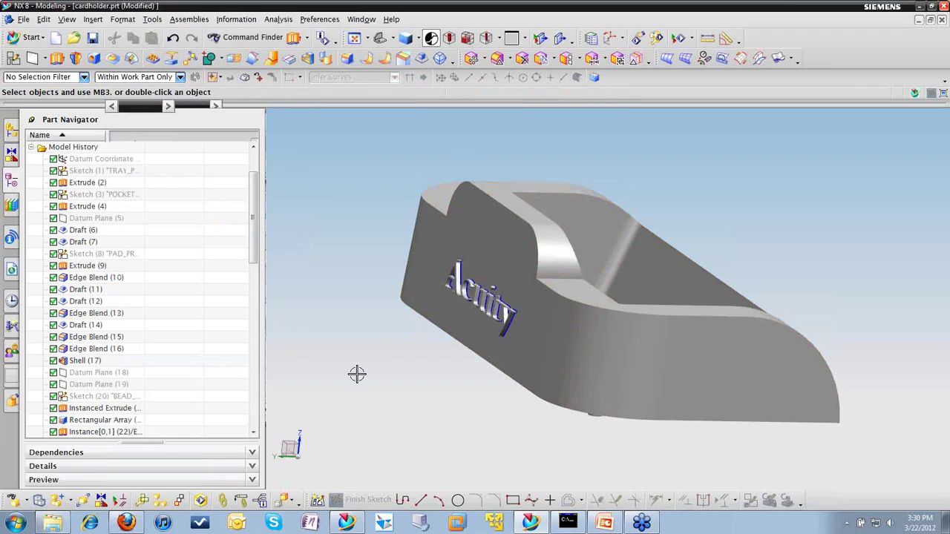
middle_click_drag(413, 399, 415, 371)
left_click_drag(253, 260, 260, 437)
left_click(112, 420)
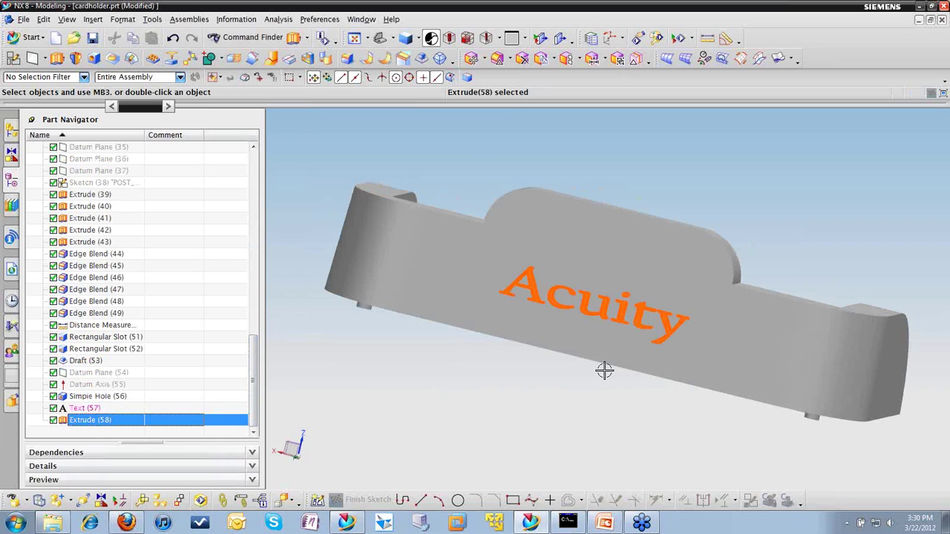
middle_click_drag(586, 433, 560, 403)
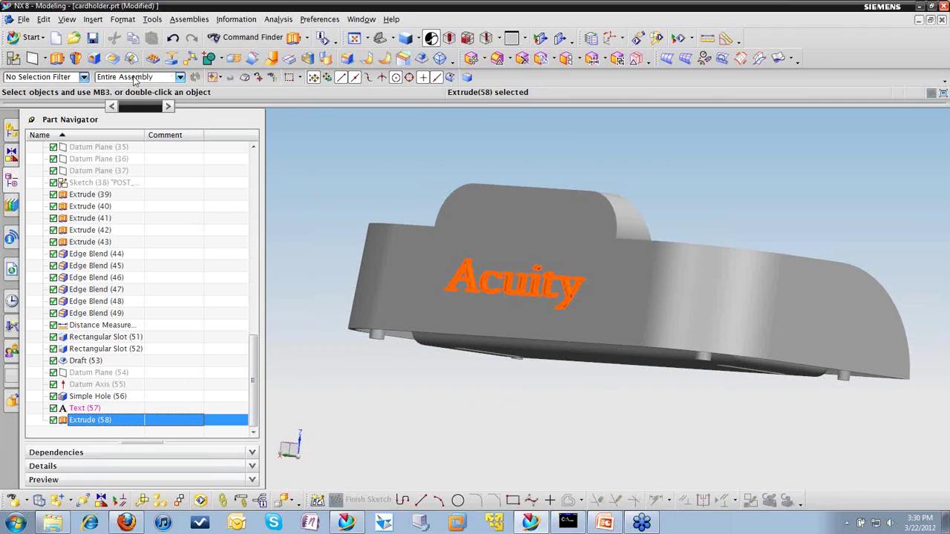
Step: Start defining a new user defined feature and capture a straight-on close view of the Acuity text as its preview image
left_click(151, 20)
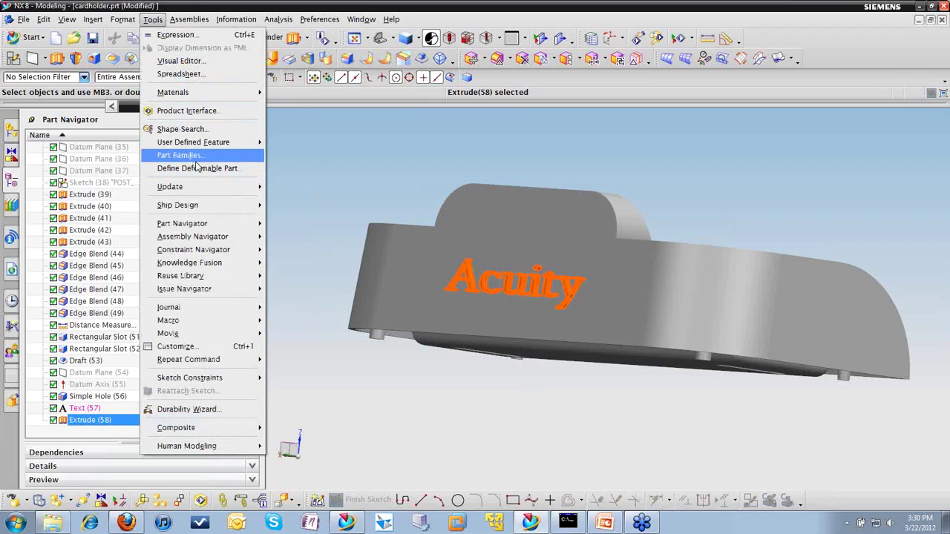
mouse_move(220, 143)
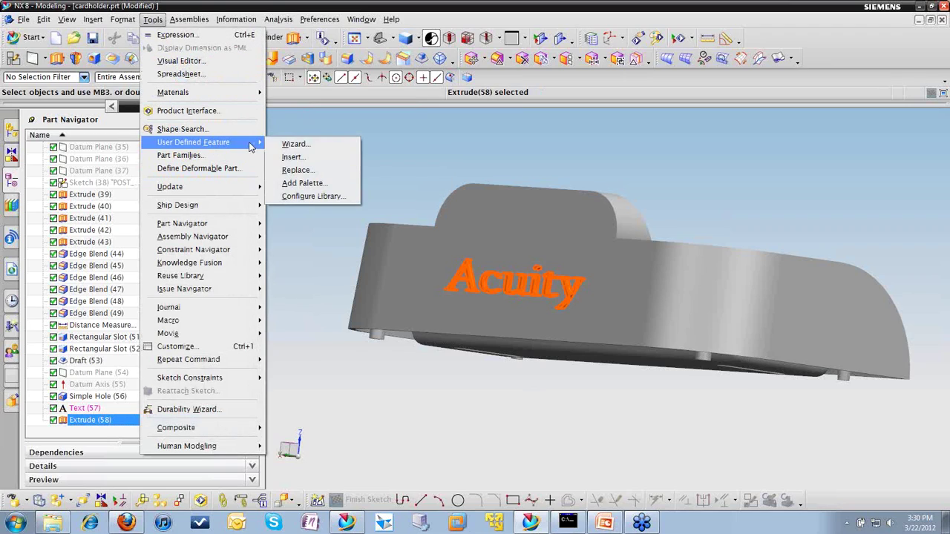
left_click(297, 144)
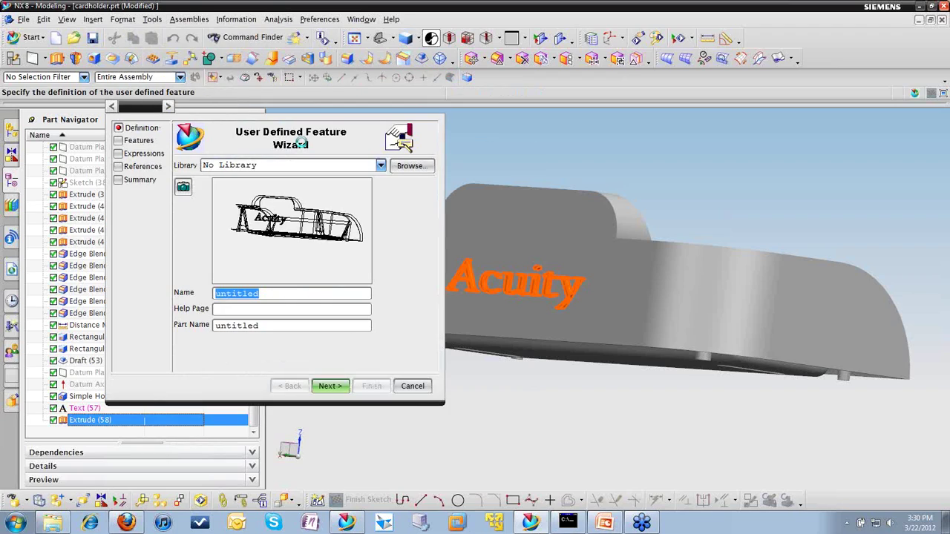
scroll(539, 336, "up", 4)
middle_click_drag(611, 285, 652, 324)
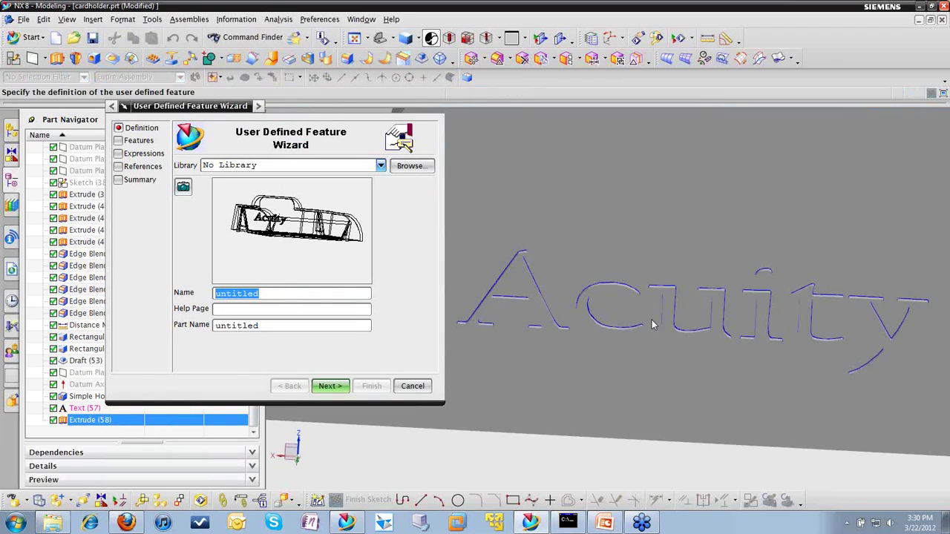
scroll(622, 343, "down", 1)
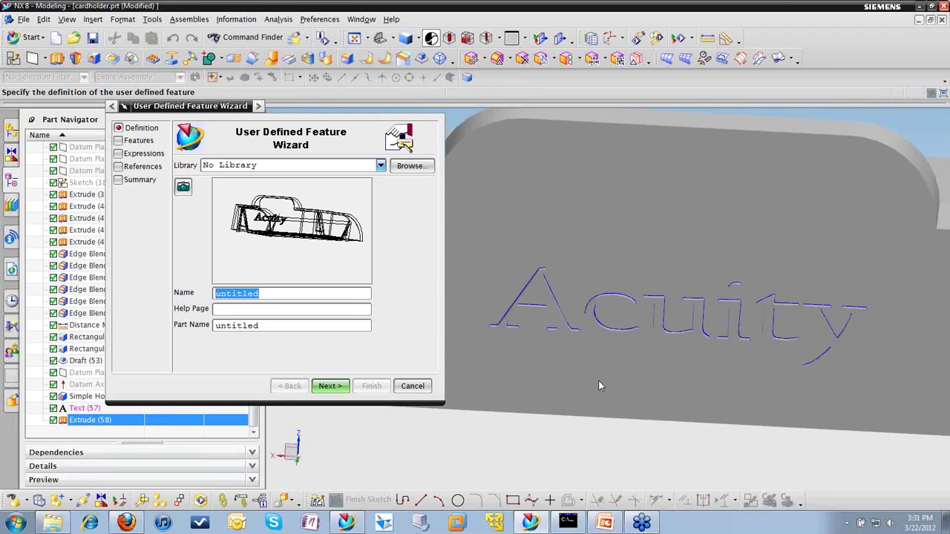
key("F8")
scroll(598, 377, "up", 1)
middle_click_drag(633, 316, 545, 385, "shift")
scroll(546, 385, "up", 1)
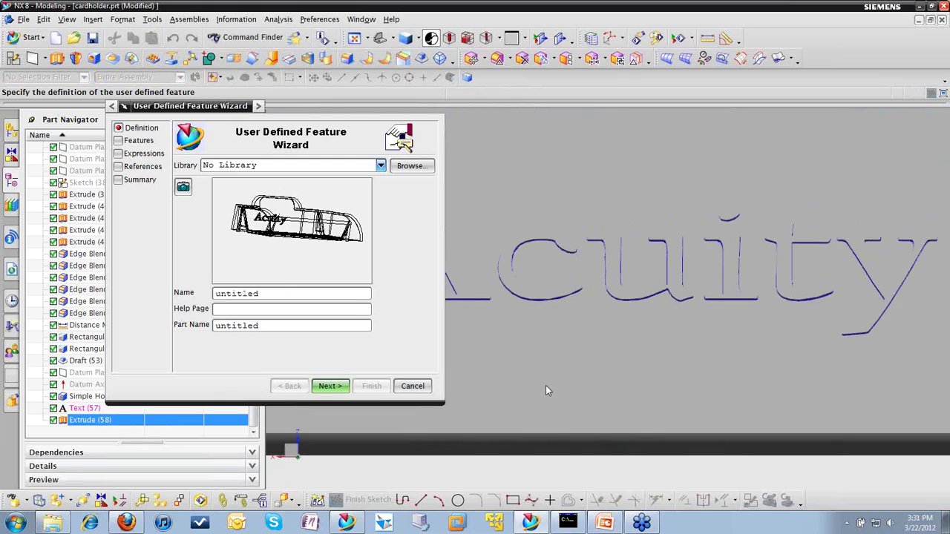
left_click(183, 186)
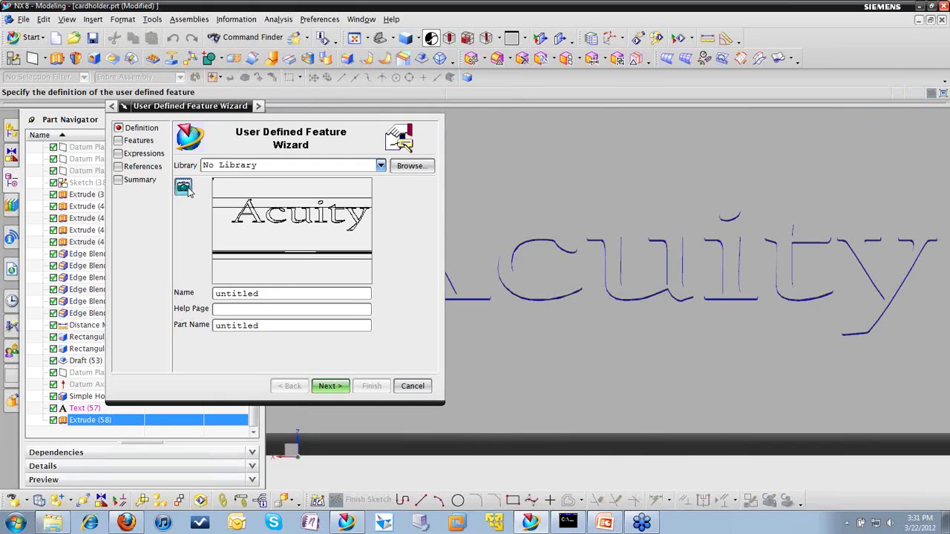
scroll(552, 353, "down", 1)
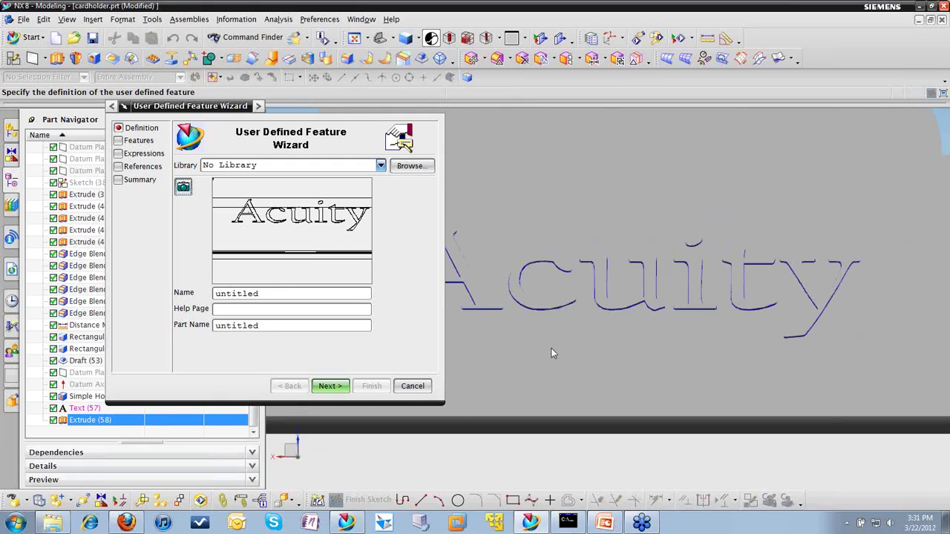
left_click(183, 186)
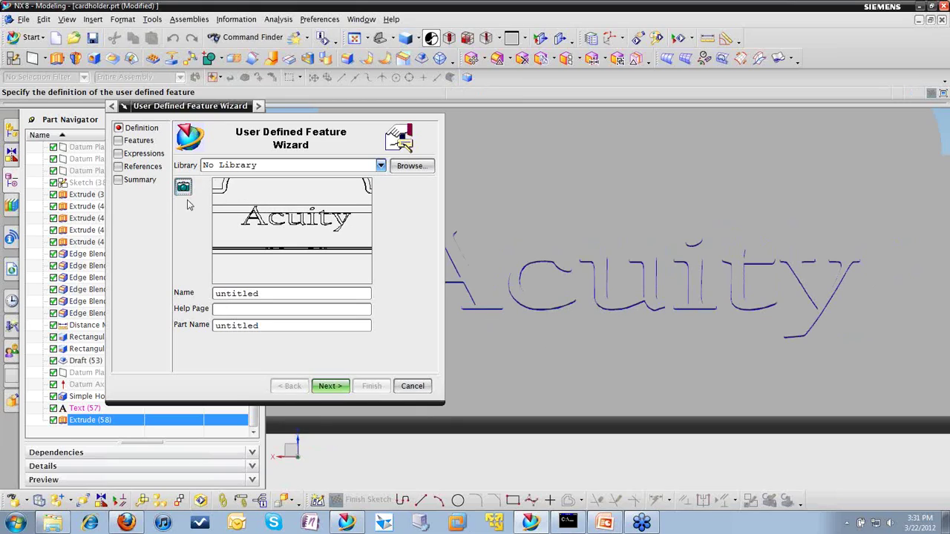
Step: Set both the name and the part name of the user defined feature to Acuity_logo, and continue to feature selection
double_click(278, 293)
type("2")
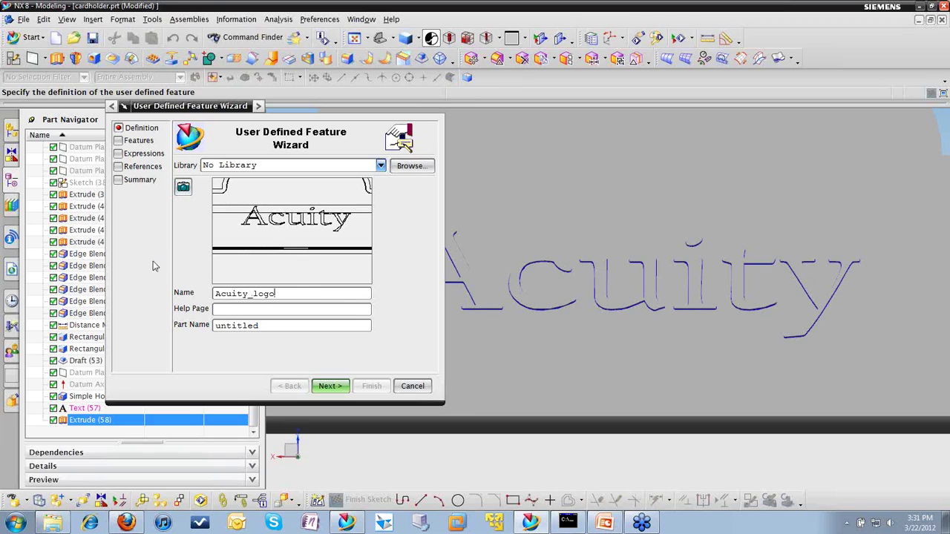
left_click_drag(282, 293, 205, 296)
key("ctrl+c")
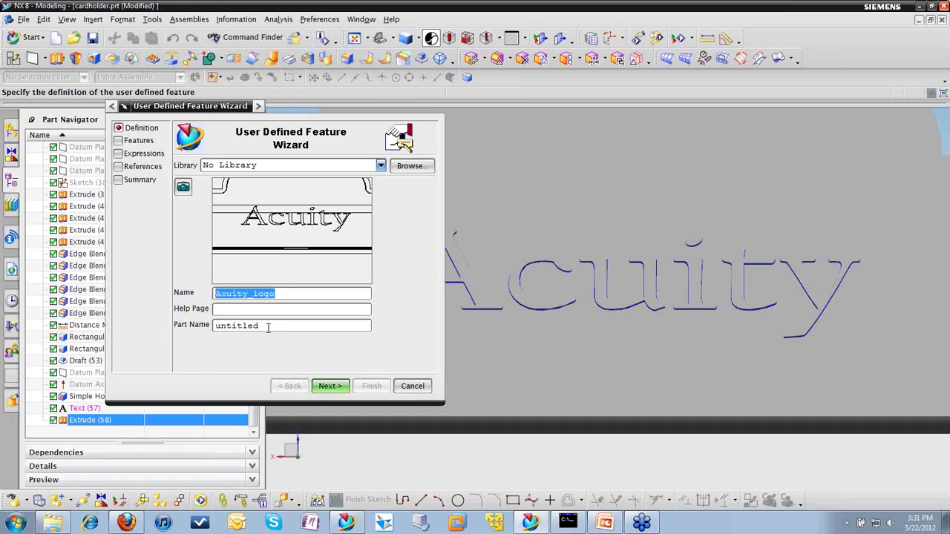
left_click_drag(268, 327, 170, 333)
key("ctrl+v")
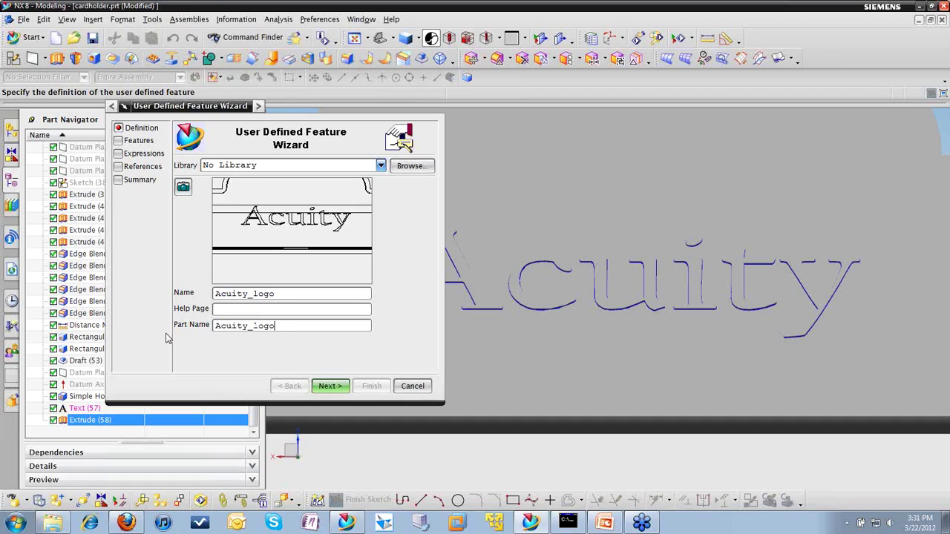
left_click(331, 386)
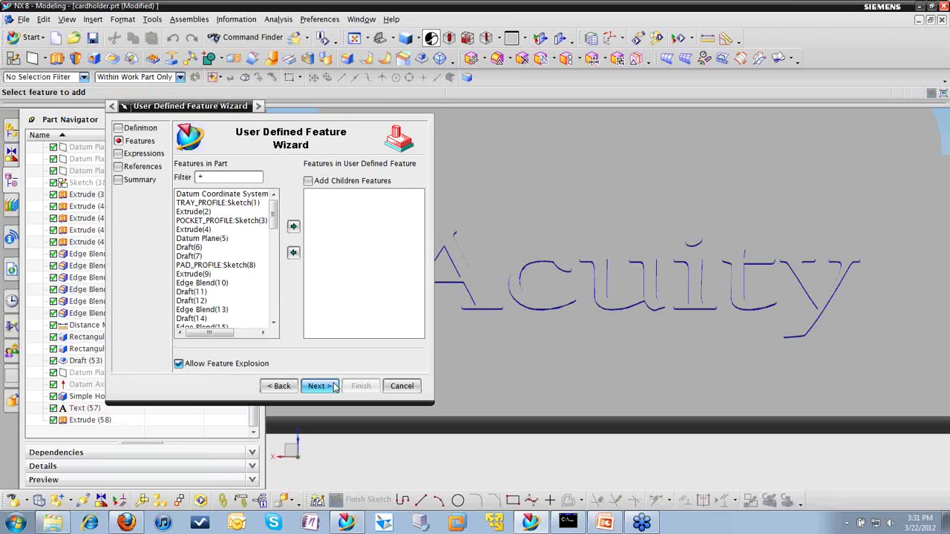
Step: Include Text(57) and Extrude(58) in the user defined feature, disallow feature explosion, and continue to the expressions
left_click_drag(272, 210, 270, 299)
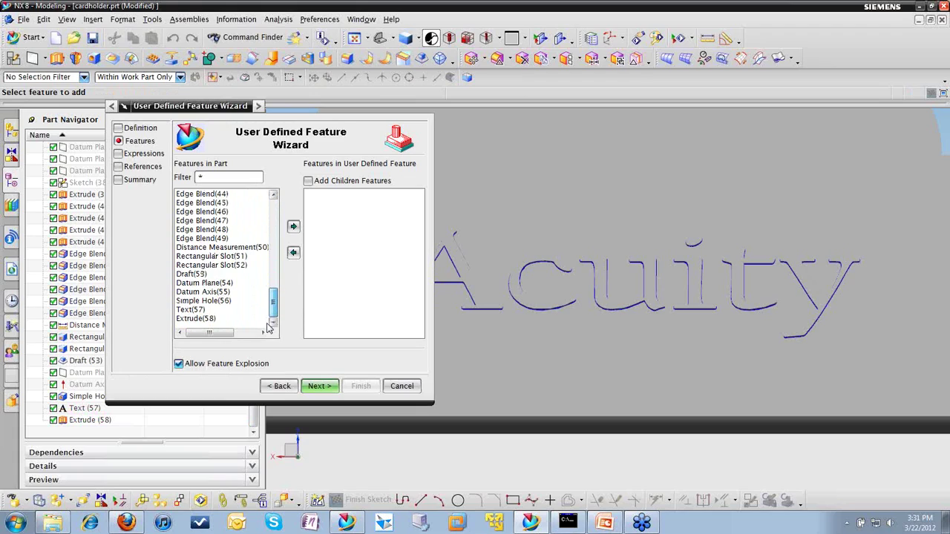
left_click(209, 320)
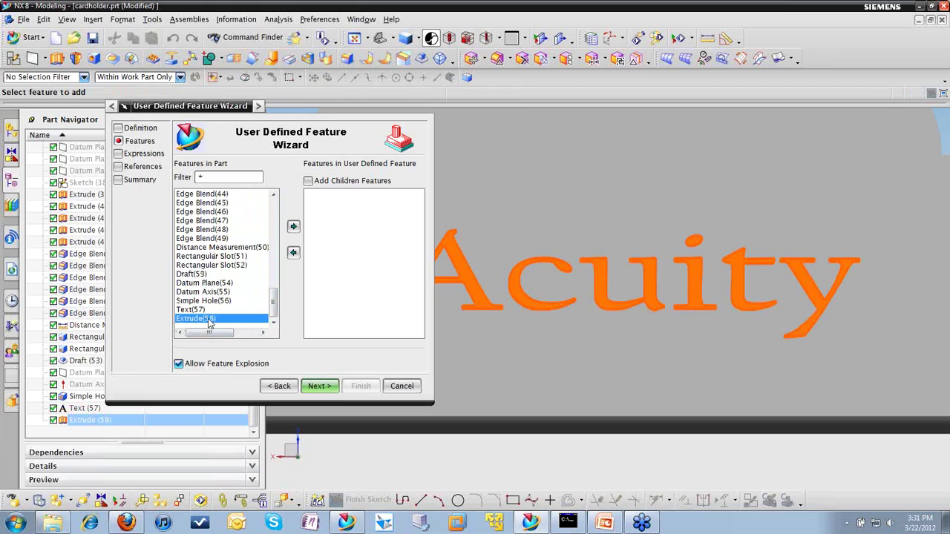
left_click(199, 311, "ctrl")
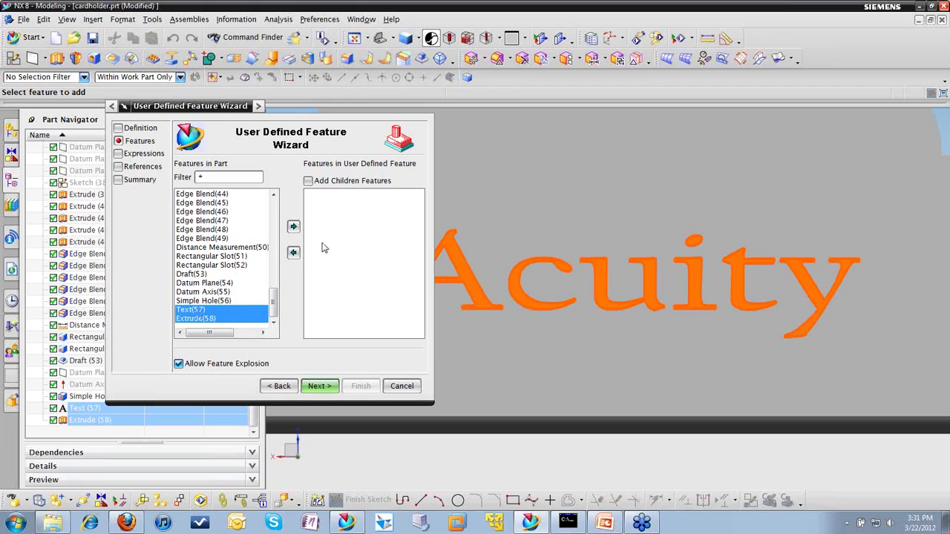
left_click(294, 226)
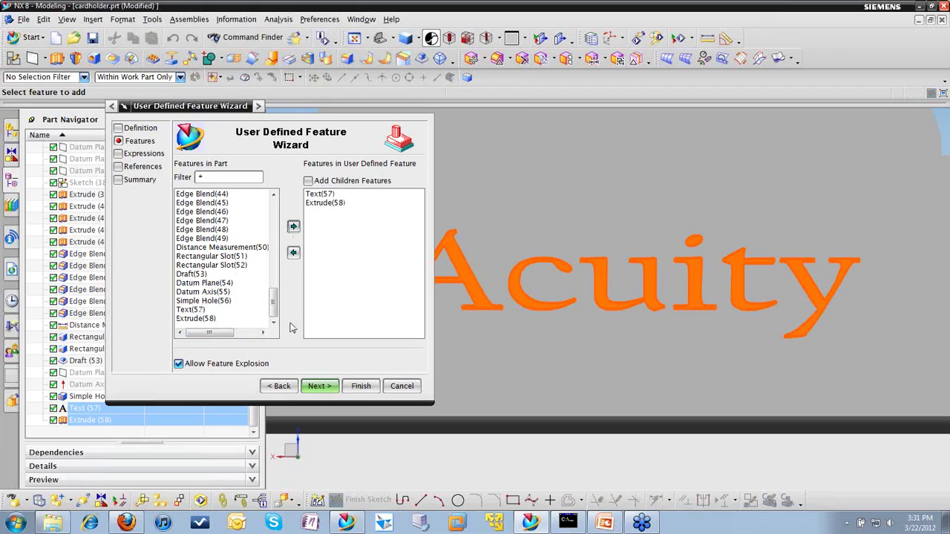
left_click(179, 363)
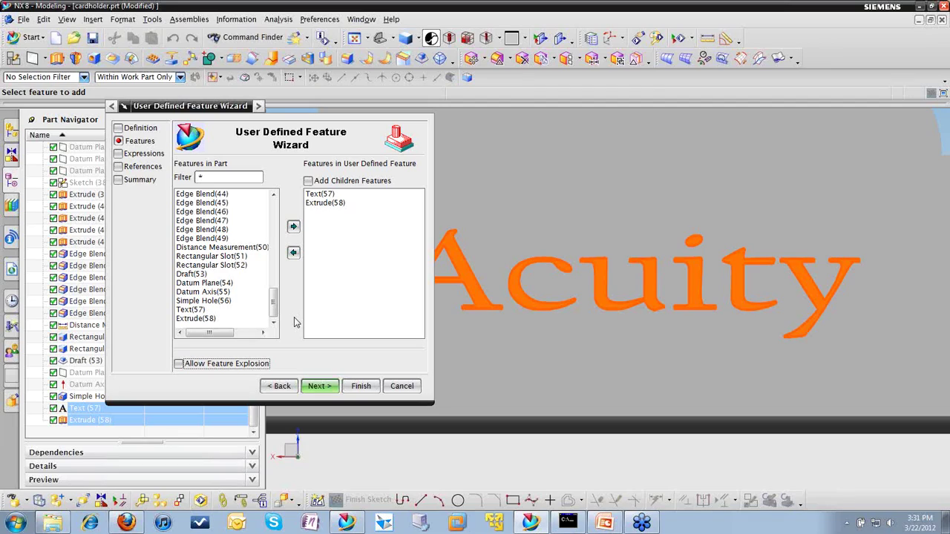
left_click(317, 385)
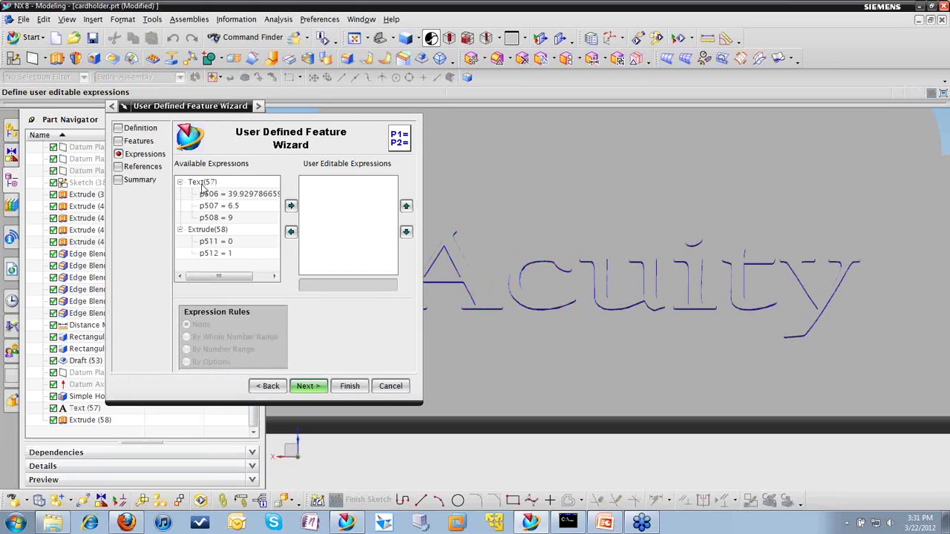
Step: Make the text's Length, Height and Offset and the extrusion's End Limit user editable, leaving out the Start Limit
left_click(202, 182)
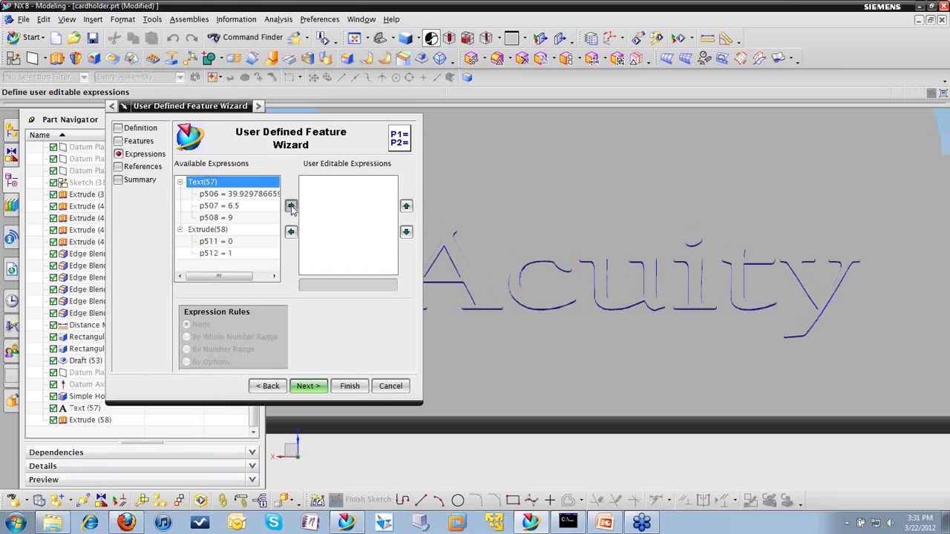
left_click(290, 205)
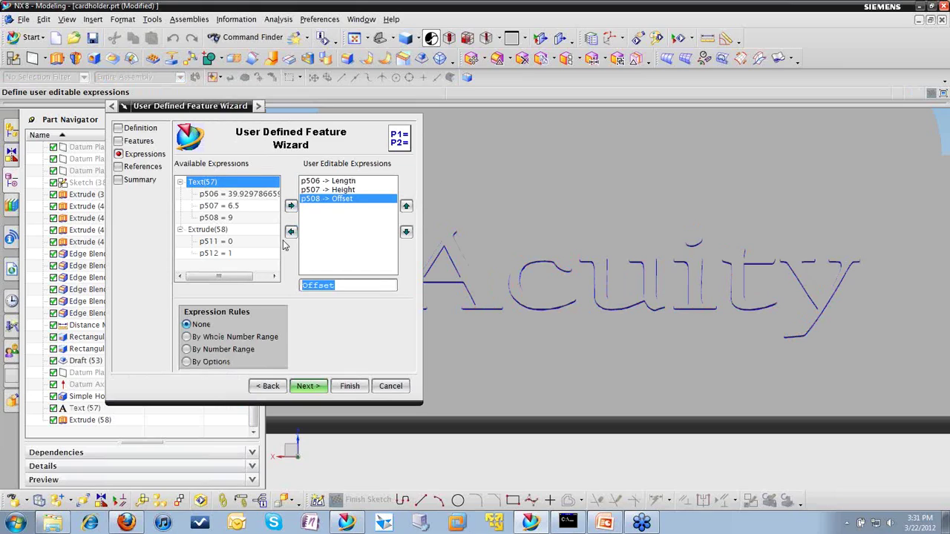
left_click(223, 233)
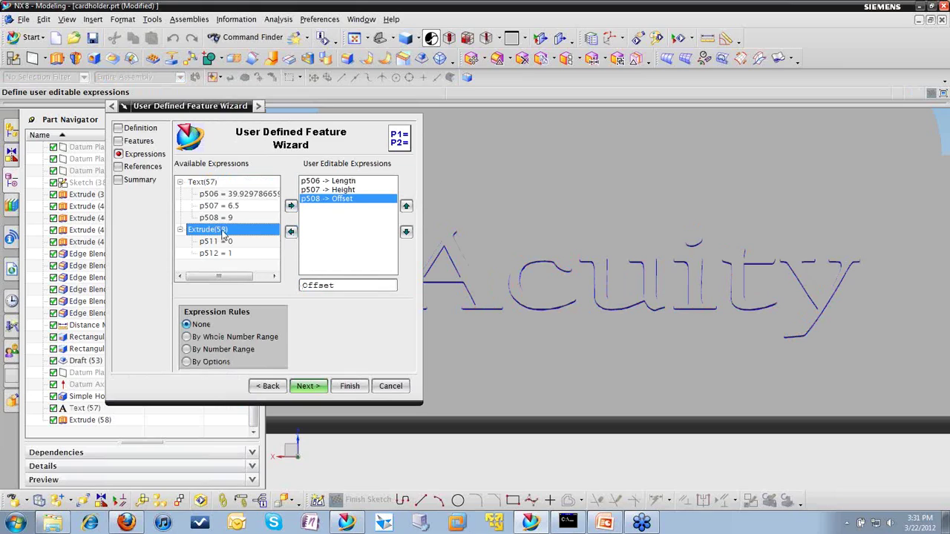
left_click(291, 207)
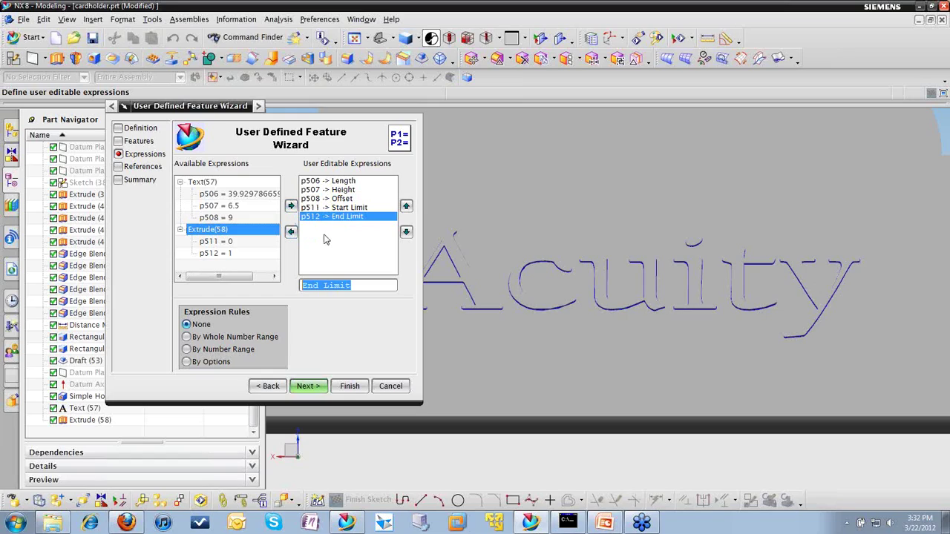
left_click(337, 209)
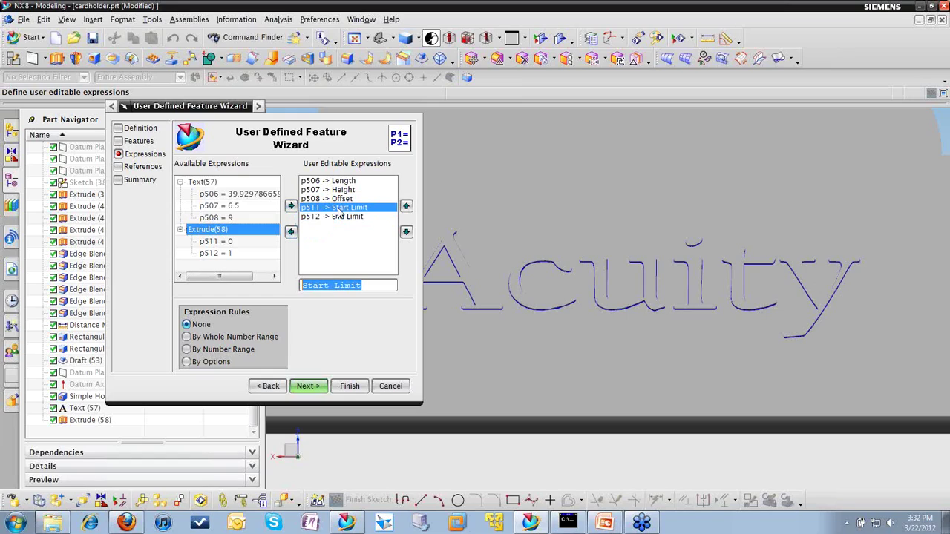
left_click(291, 232)
Step: Relabel the End Limit expression as Extrude Distance and restrict it by options to the values 1 and 2
left_click(344, 209)
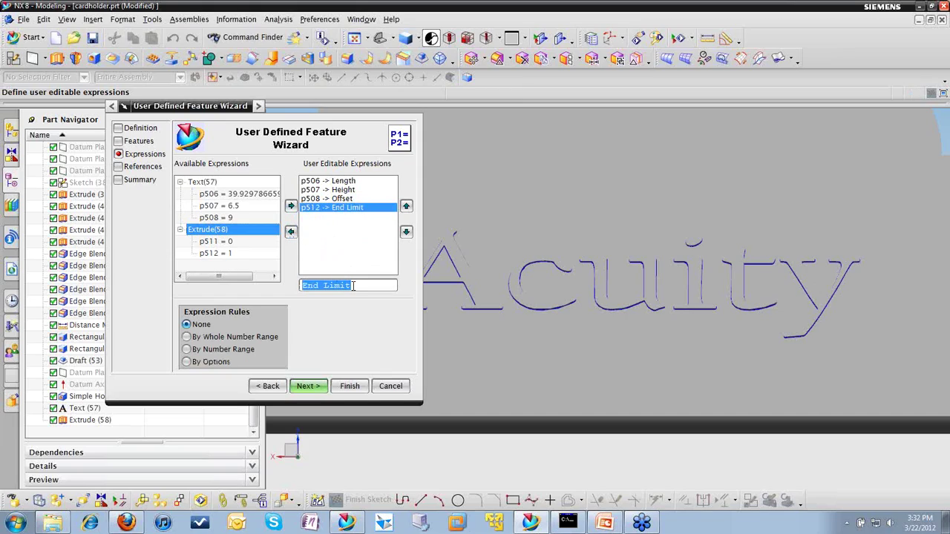
left_click_drag(356, 288, 312, 286)
type("Extrude Distance")
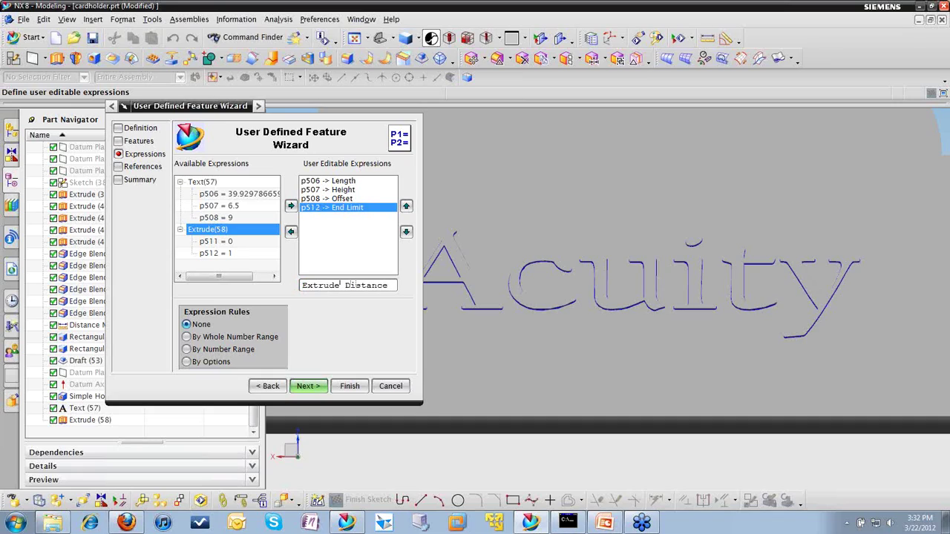
key("Return")
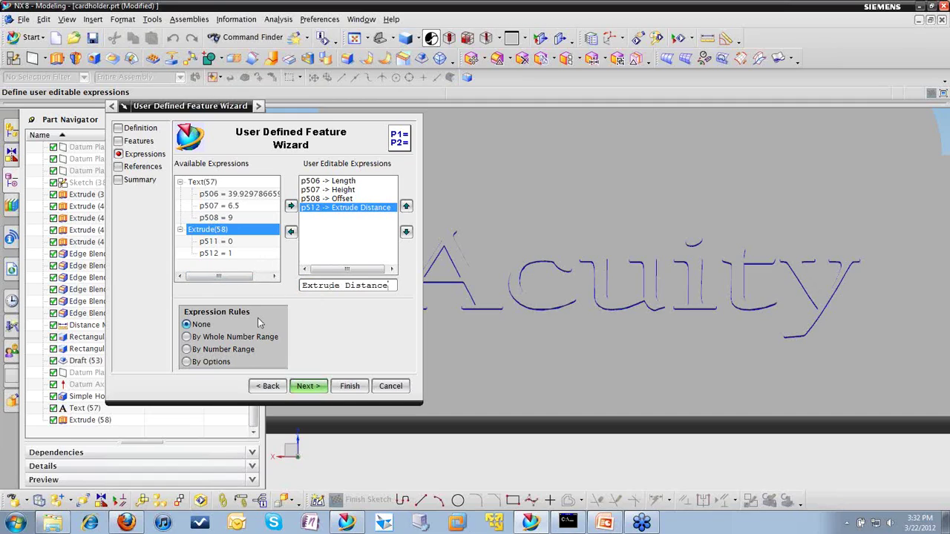
left_click(187, 362)
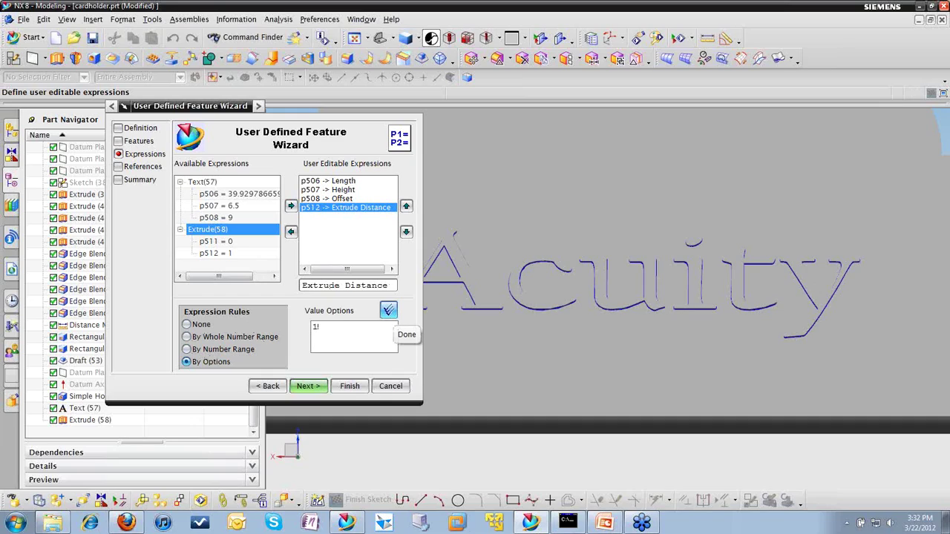
key("Return")
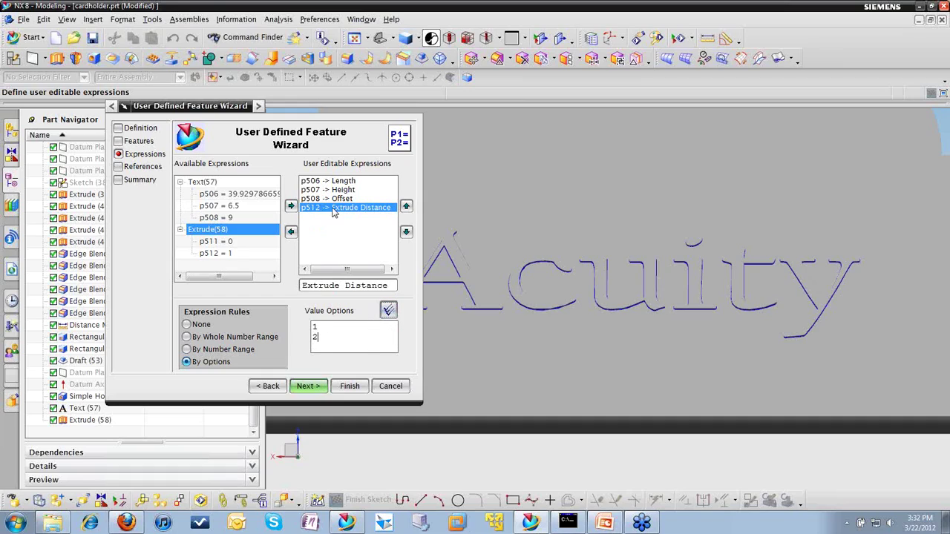
Step: Relabel the text's Length expression as Width
left_click(342, 181)
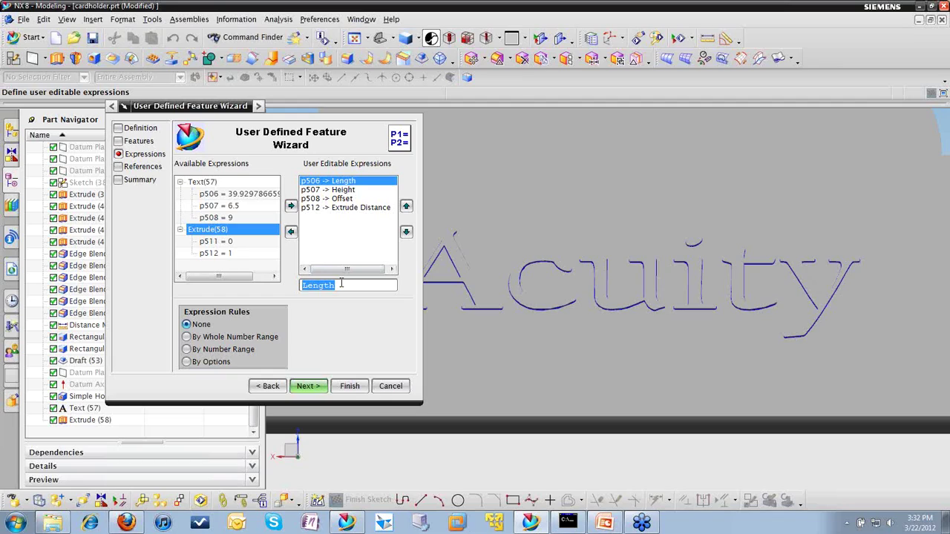
type("W")
key("Return")
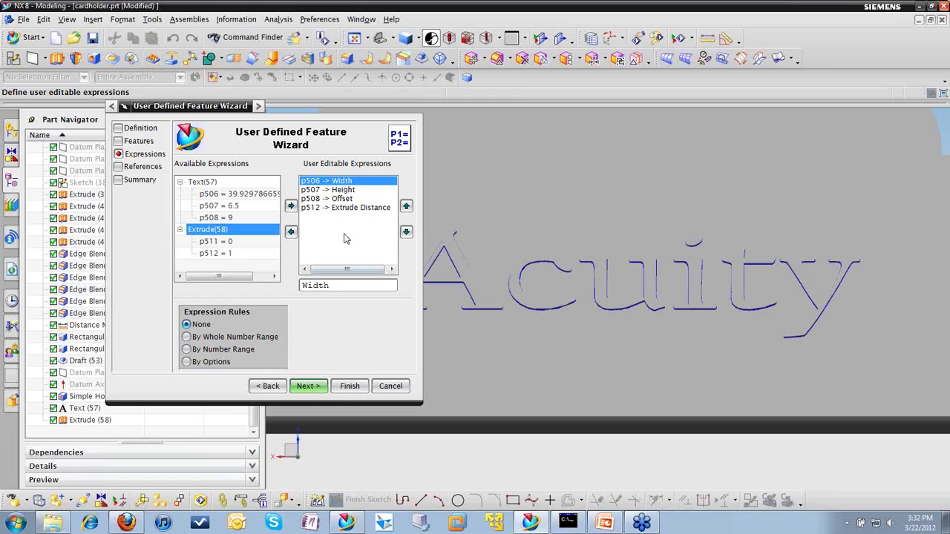
Step: Accept the remaining expressions and the three default references, and finish defining the Acuity_logo user defined feature
left_click(346, 207)
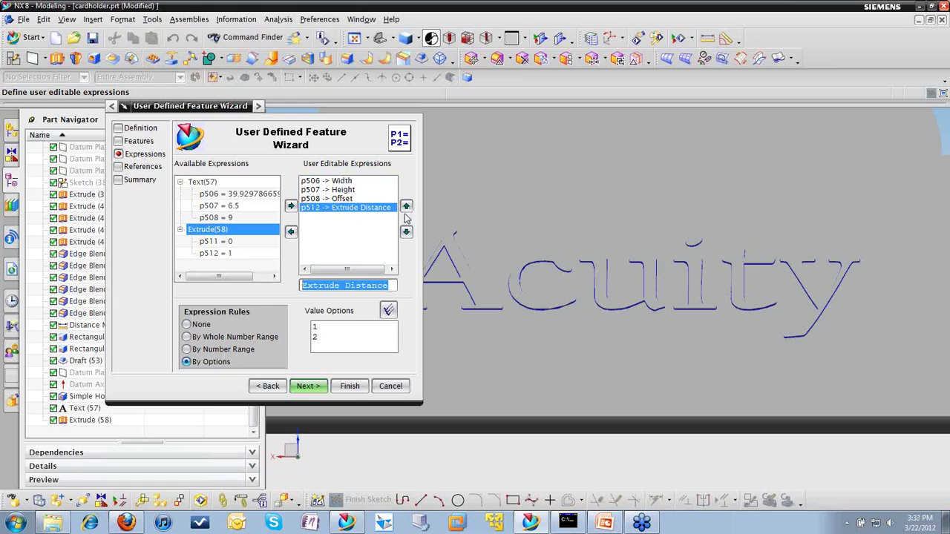
left_click(305, 387)
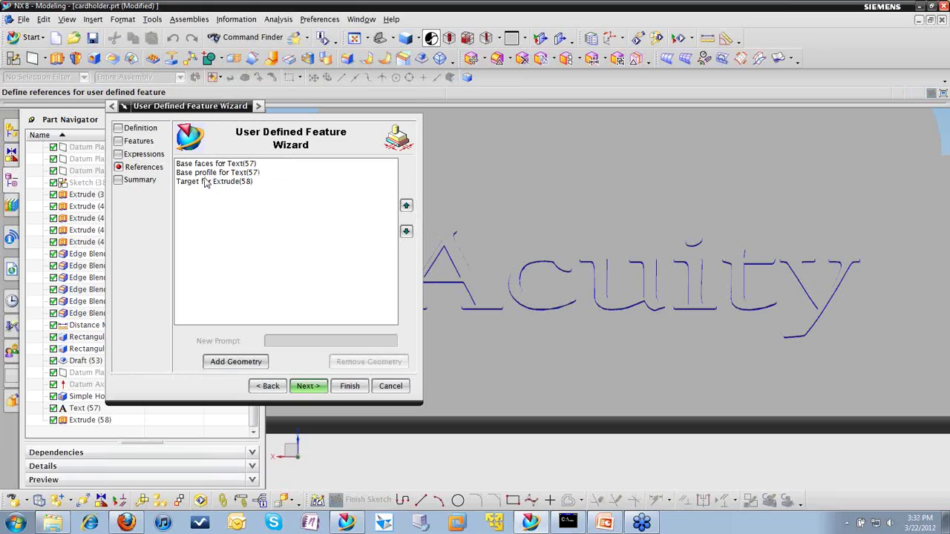
left_click(305, 391)
left_click(360, 386)
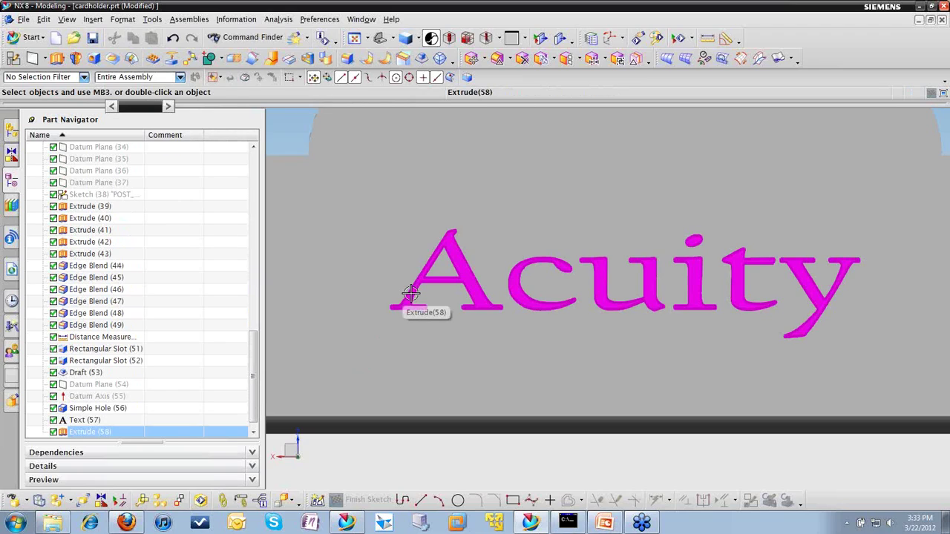
Step: Delete Text (57) and Extrude (58) from the cardholder model
scroll(483, 357, "up", 5)
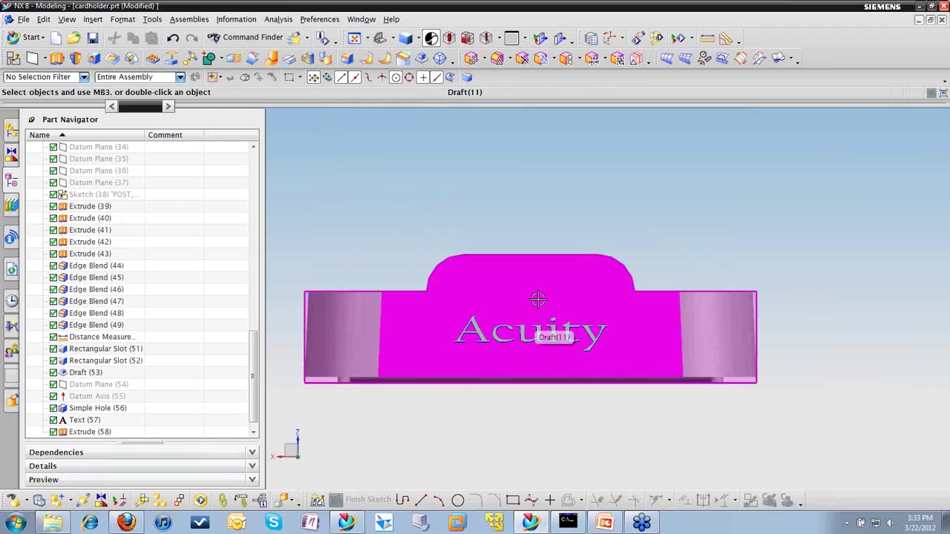
middle_click_drag(536, 296, 503, 315)
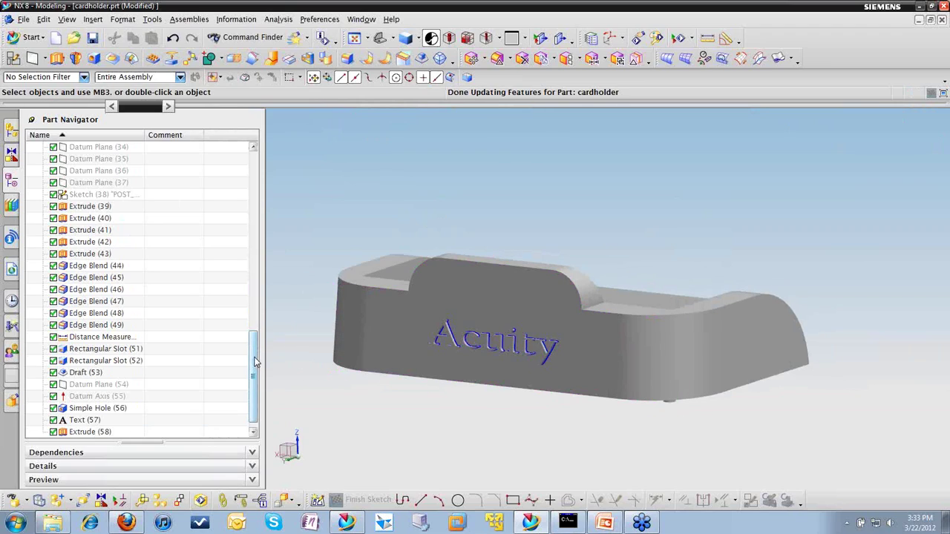
scroll(205, 393, "down", 1)
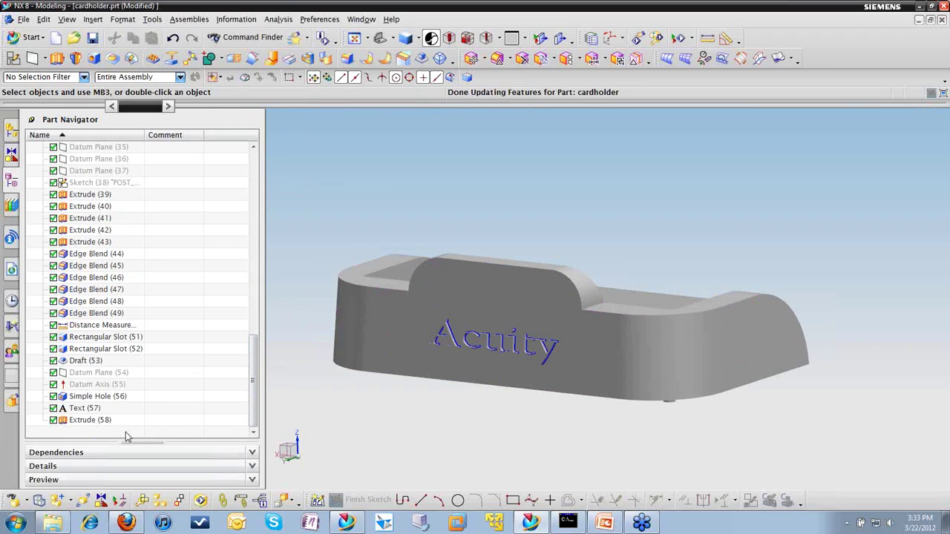
left_click(93, 420)
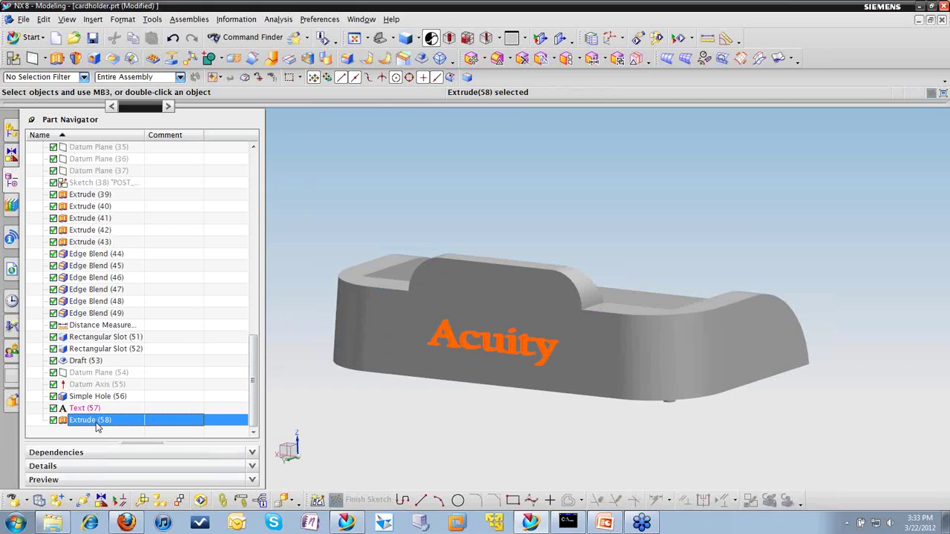
left_click(94, 408, "ctrl")
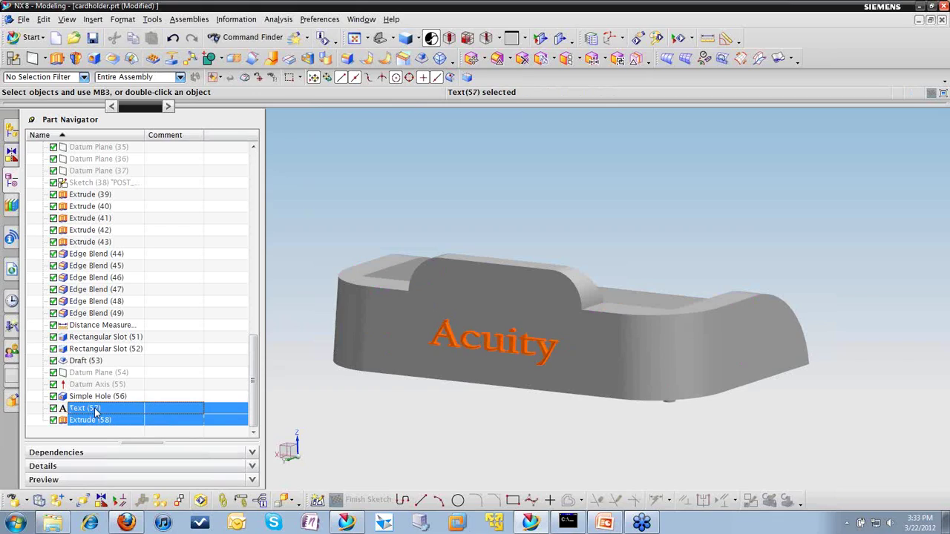
key("Delete")
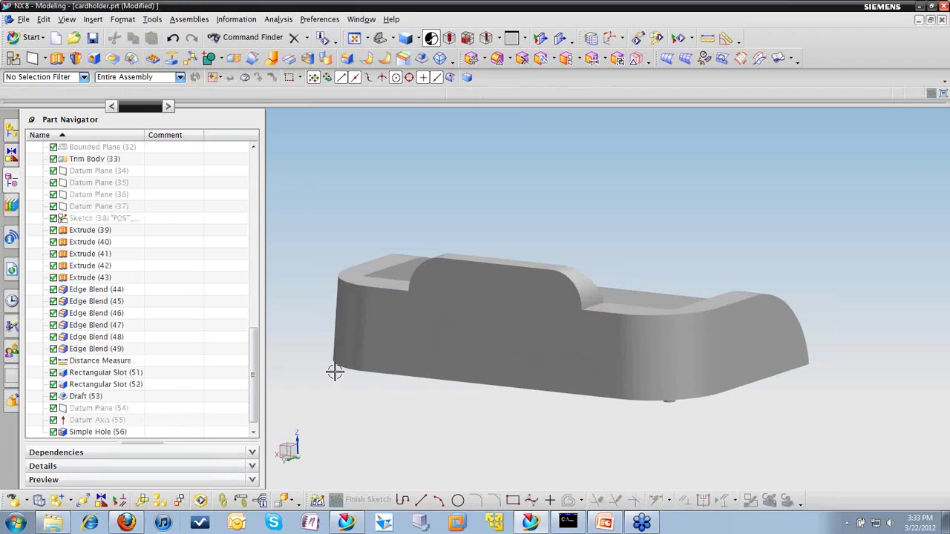
Step: In Windows Explorer, copy Acuity_logo.cgm and Acuity_logo.prt from the NX8_data folder under Documents\Acuity work
left_click(63, 525)
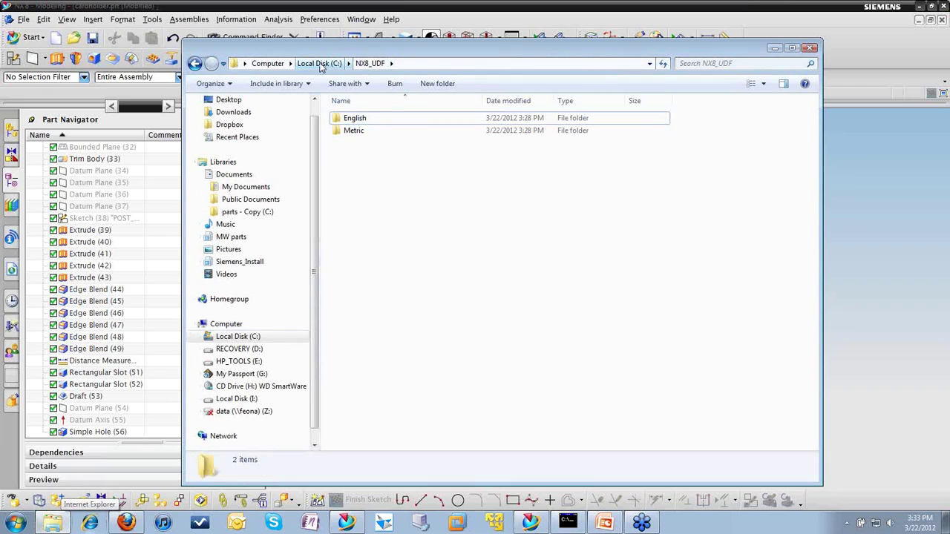
left_click(236, 176)
double_click(356, 180)
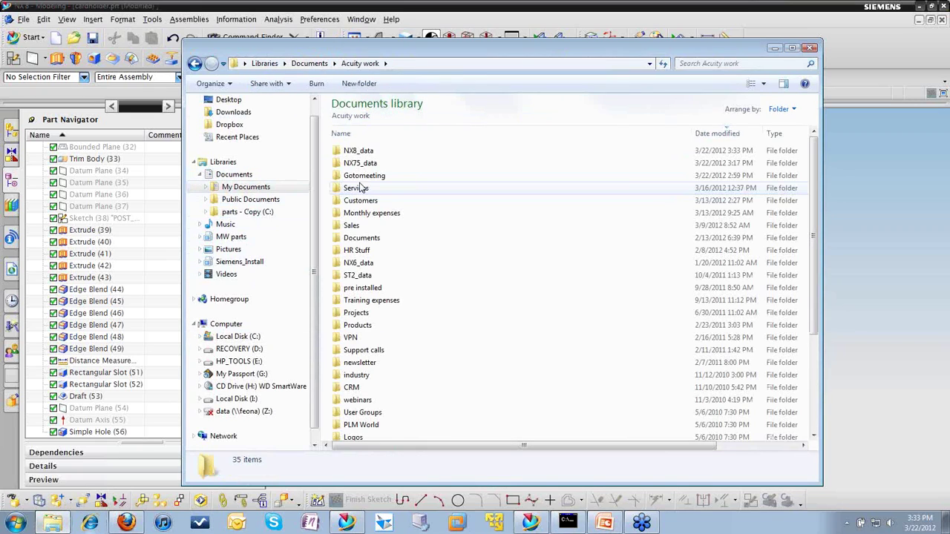
double_click(358, 152)
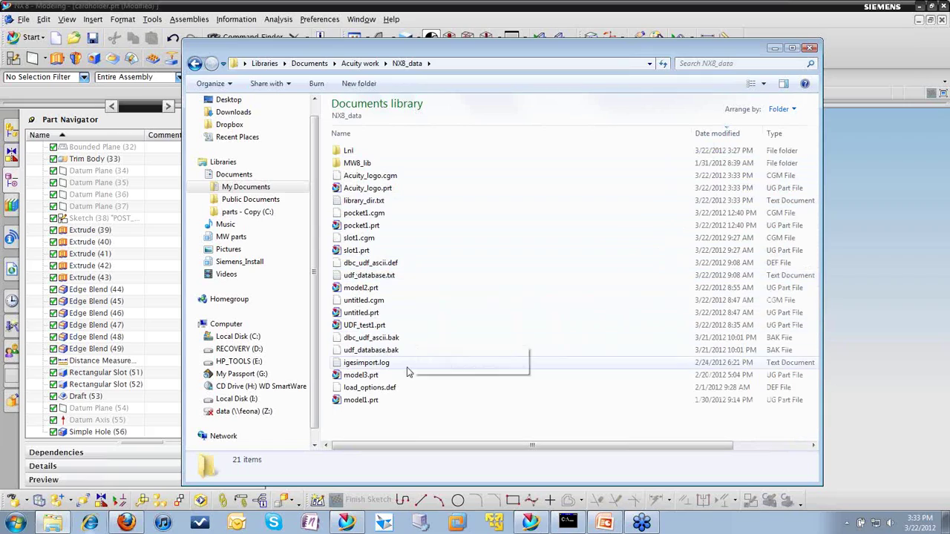
left_click(372, 178)
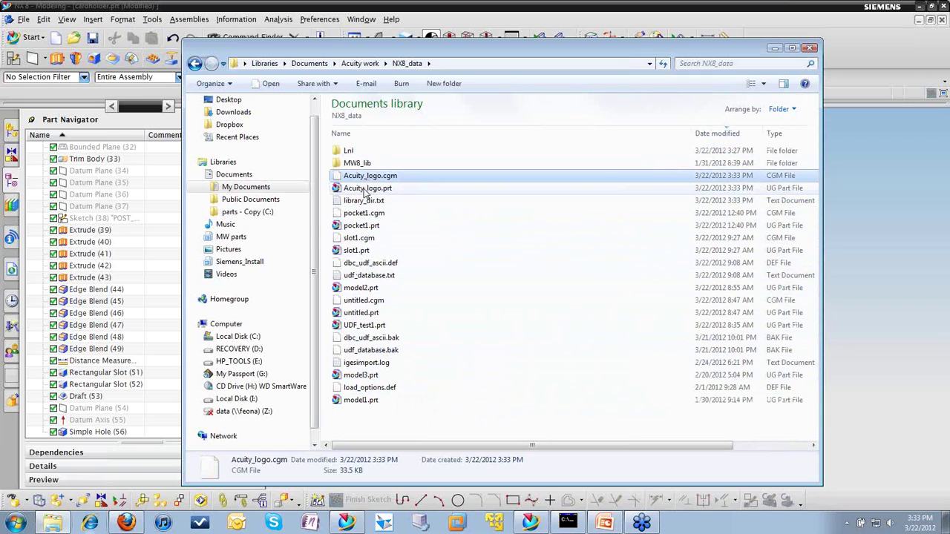
left_click(364, 189, "ctrl")
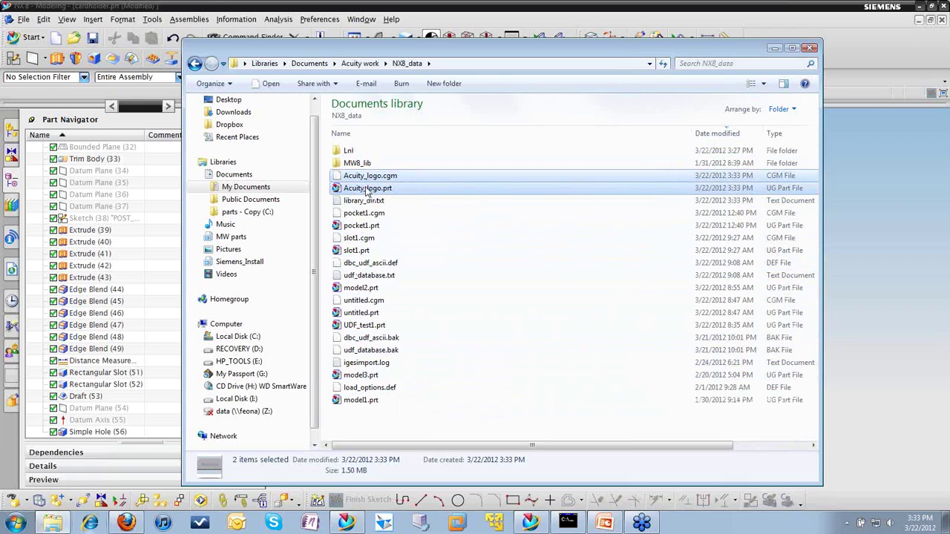
right_click(364, 189)
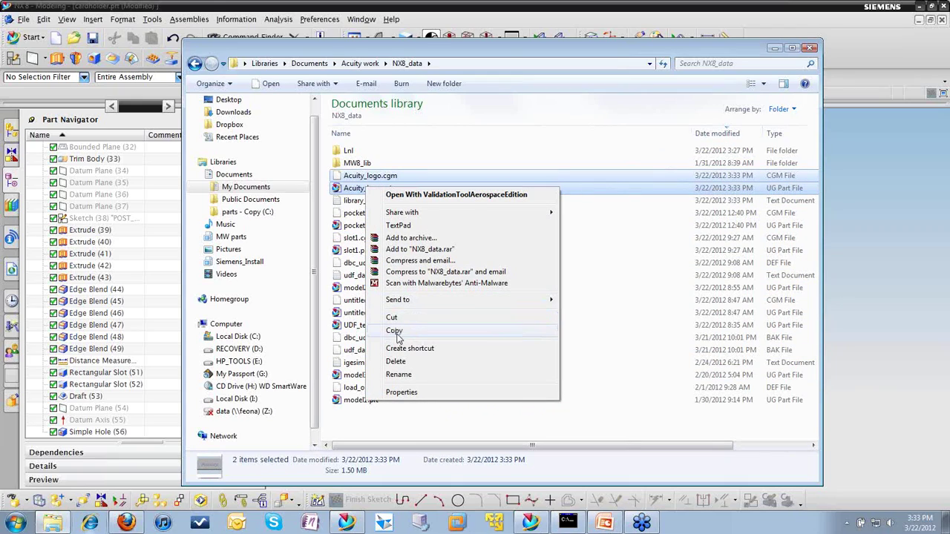
left_click(394, 331)
Step: Paste the two Acuity_logo files into C:\NX8_UDF\Metric\LnL2 and return to NX
left_click(195, 63)
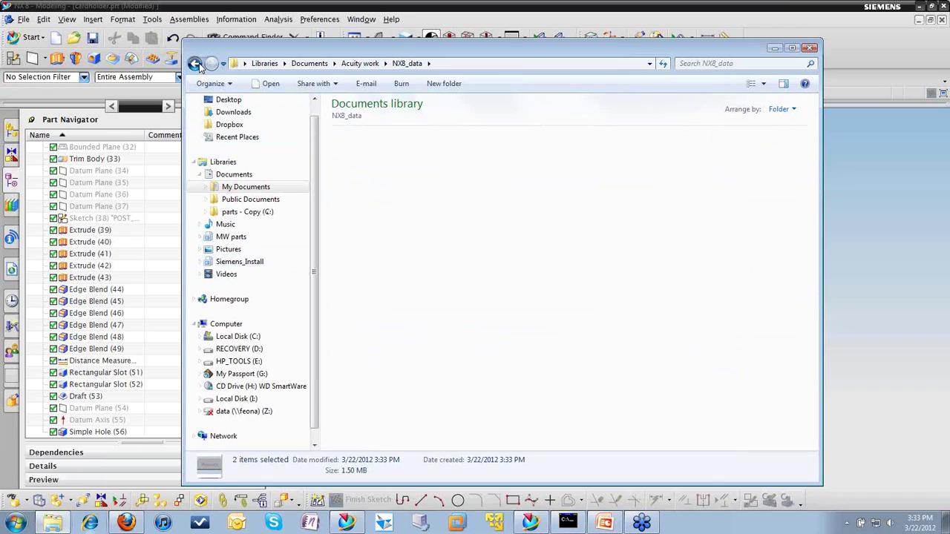
left_click(195, 63)
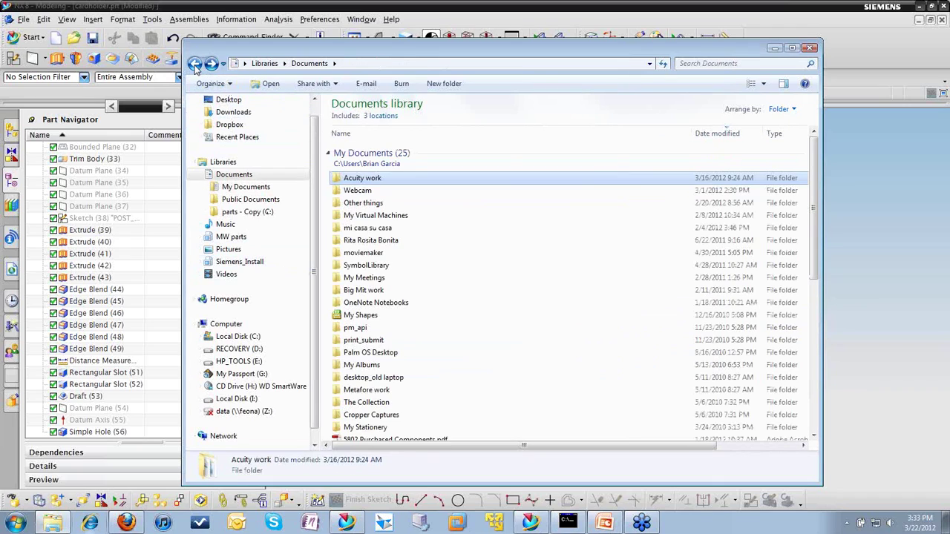
left_click(194, 64)
left_click(195, 64)
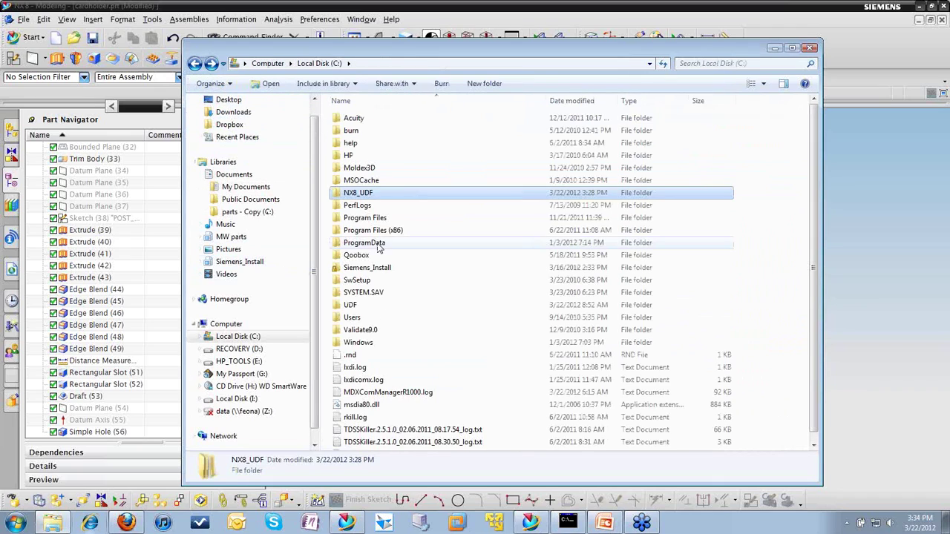
double_click(359, 199)
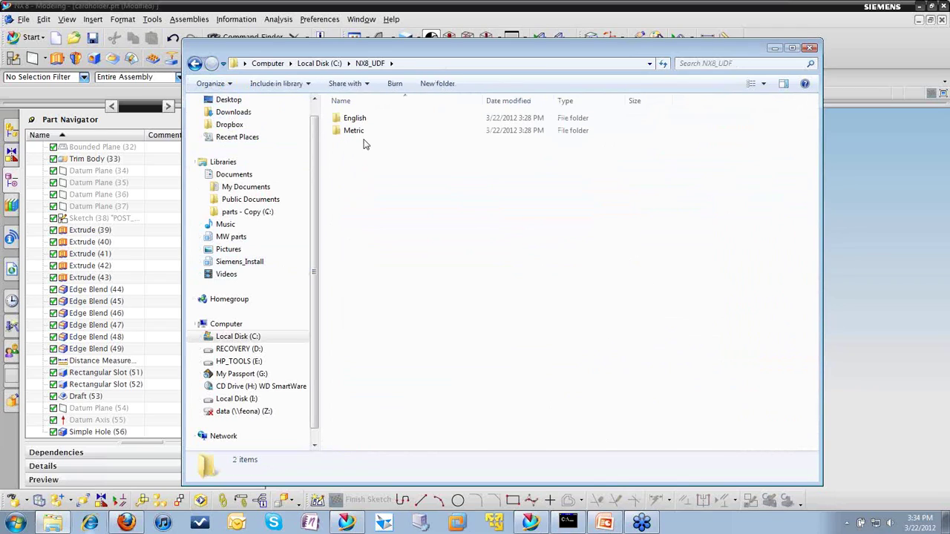
left_click(361, 131)
double_click(360, 132)
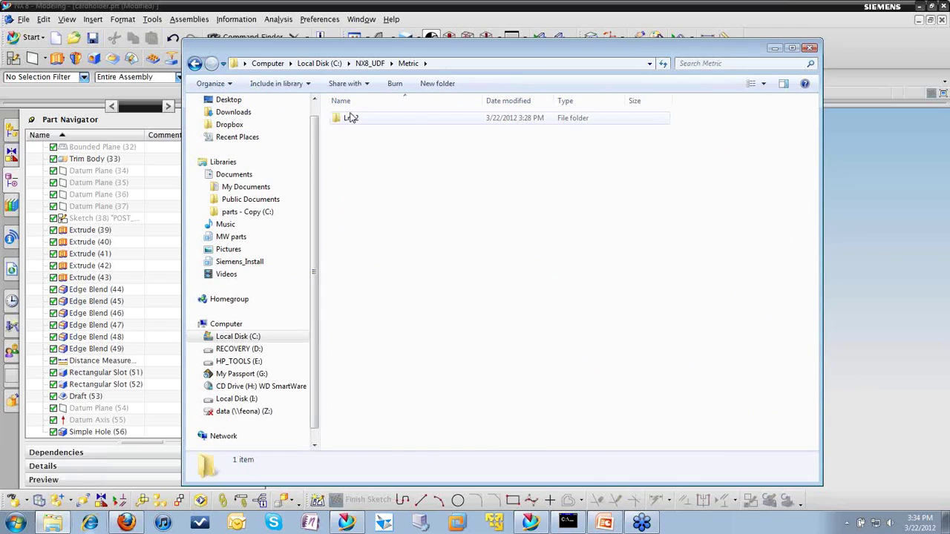
double_click(351, 119)
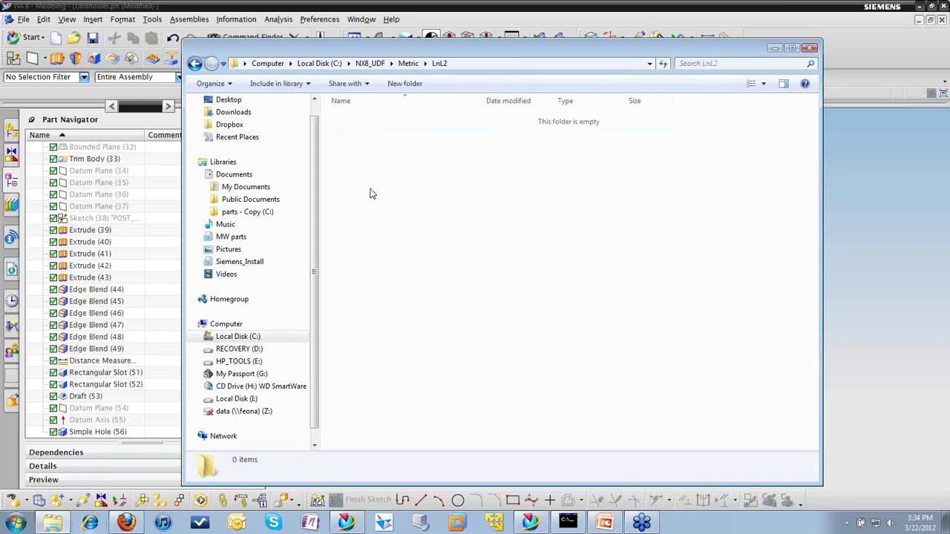
right_click(370, 194)
left_click(393, 271)
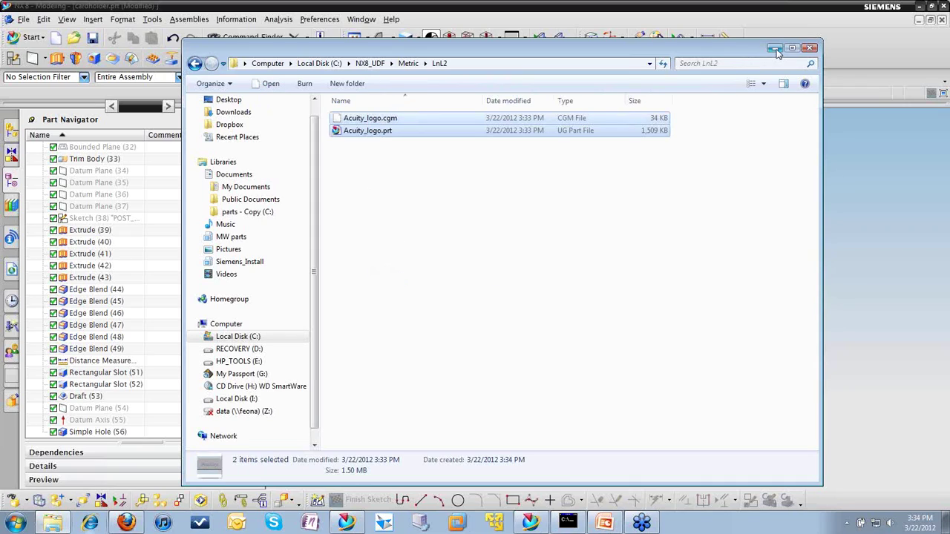
left_click(774, 49)
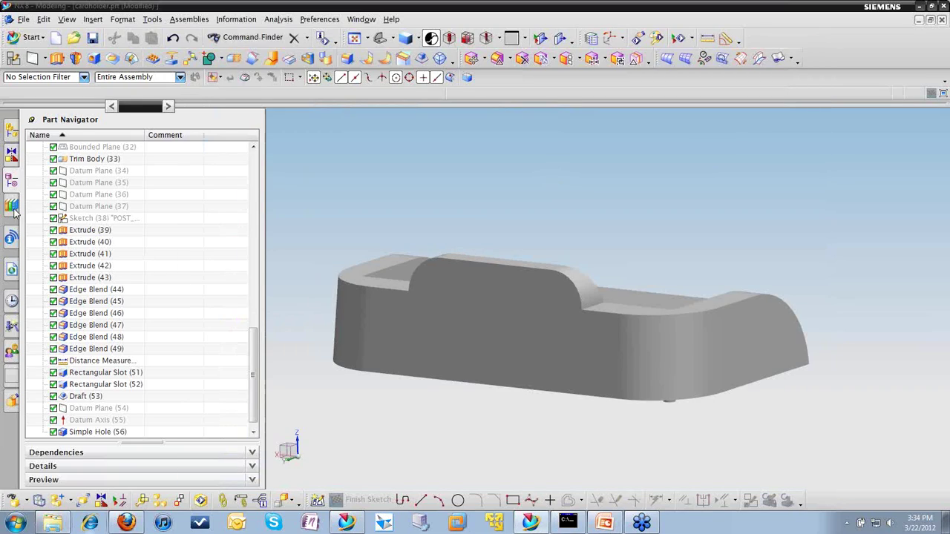
Step: Refresh the Metric LnL2 folder of Brians UDFs in the Reuse Library
left_click(12, 207)
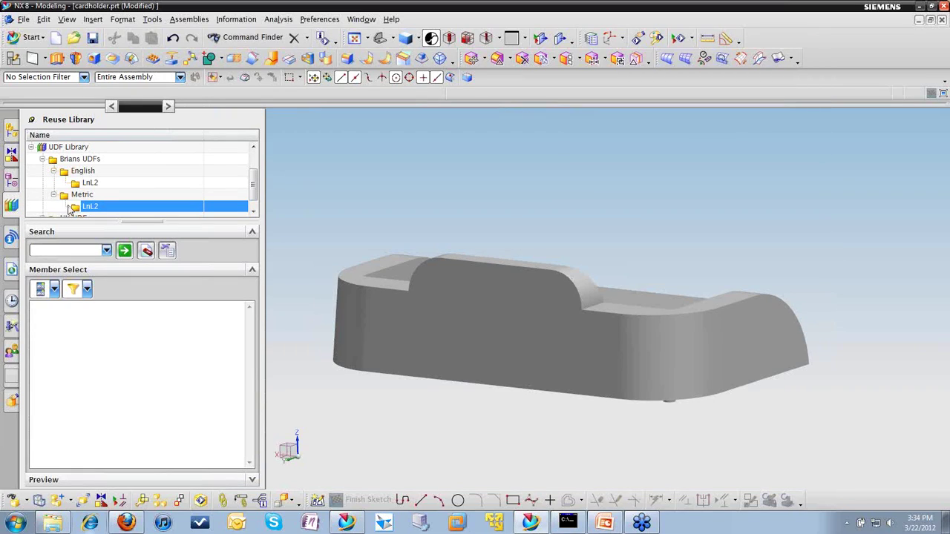
right_click(90, 207)
left_click(110, 213)
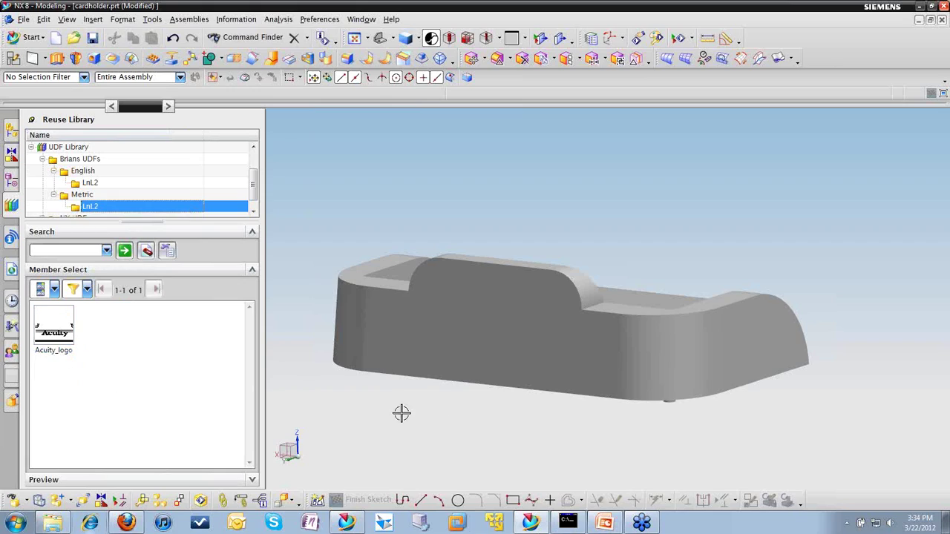
Step: Insert Acuity_logo from the library and assign the cardholder's flat front face as the base face for the text
left_click_drag(53, 330, 415, 411)
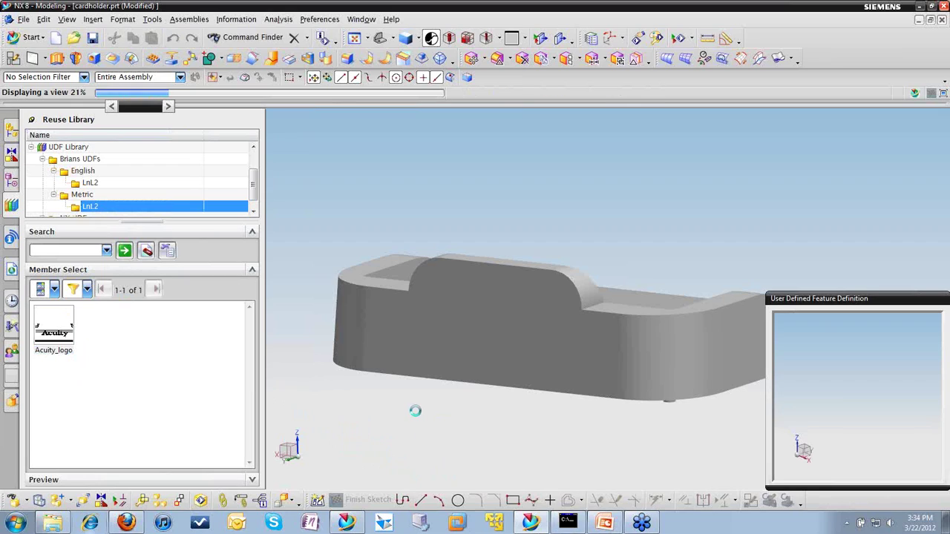
middle_click_drag(914, 418, 822, 440)
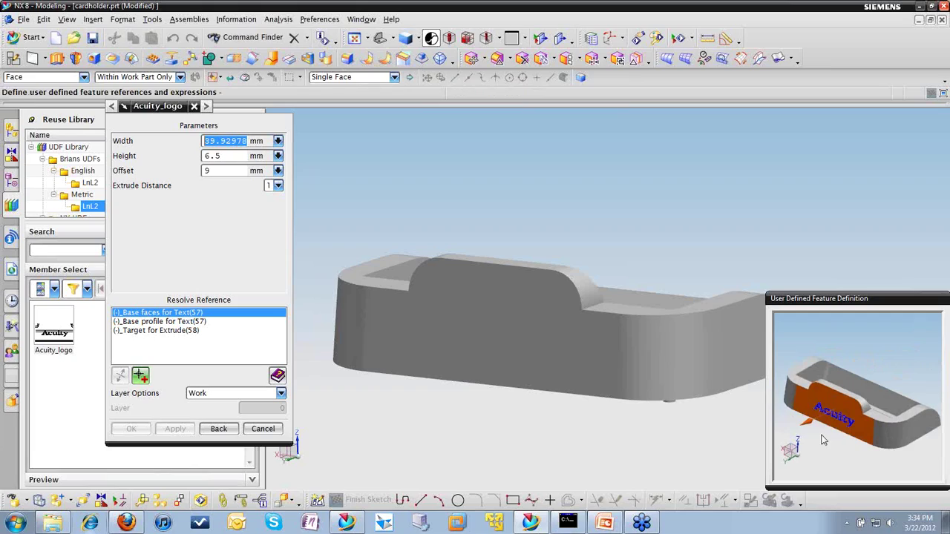
left_click_drag(146, 109, 137, 109)
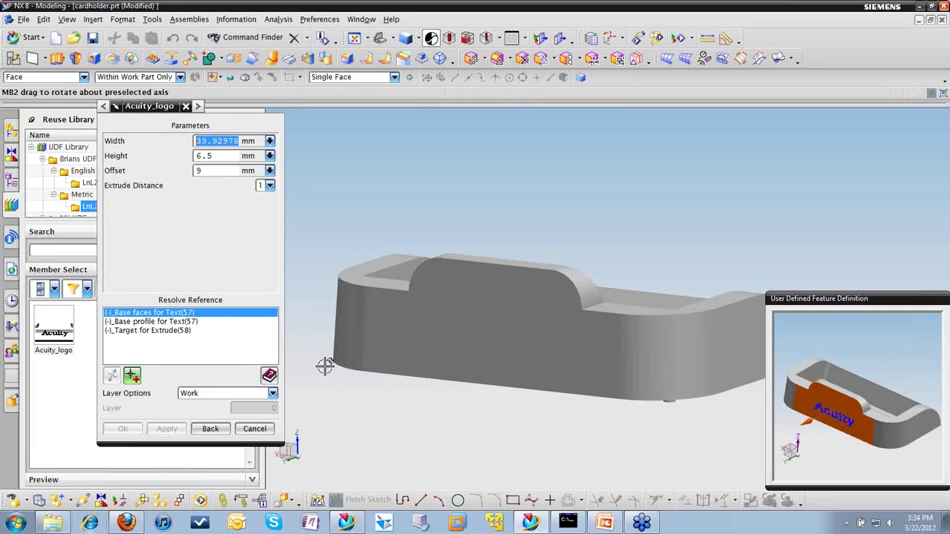
left_click(461, 332)
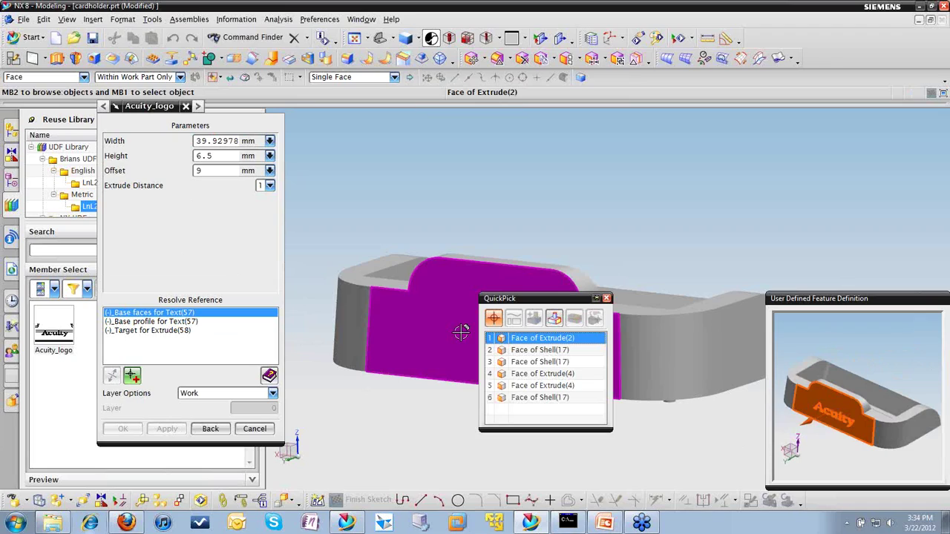
left_click(542, 339)
middle_click(432, 443)
Step: Assign the front face's bottom edge as a single-curve base profile for the text and the cardholder body as the extrude target
scroll(443, 379, "up", 3)
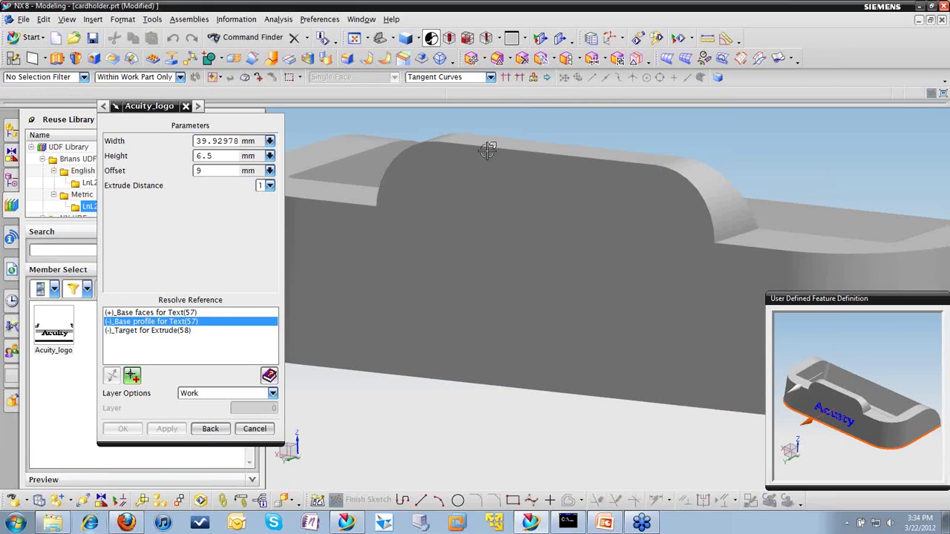
left_click(491, 78)
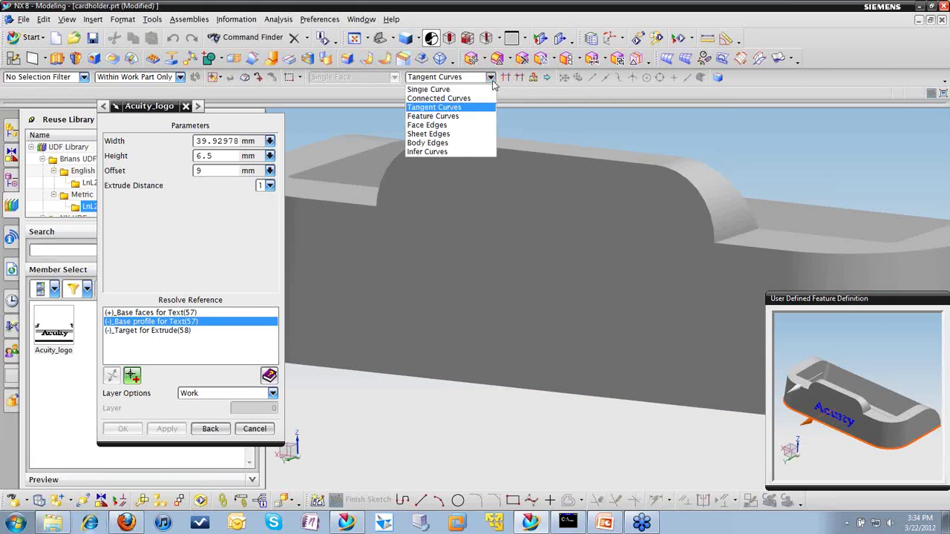
left_click(457, 89)
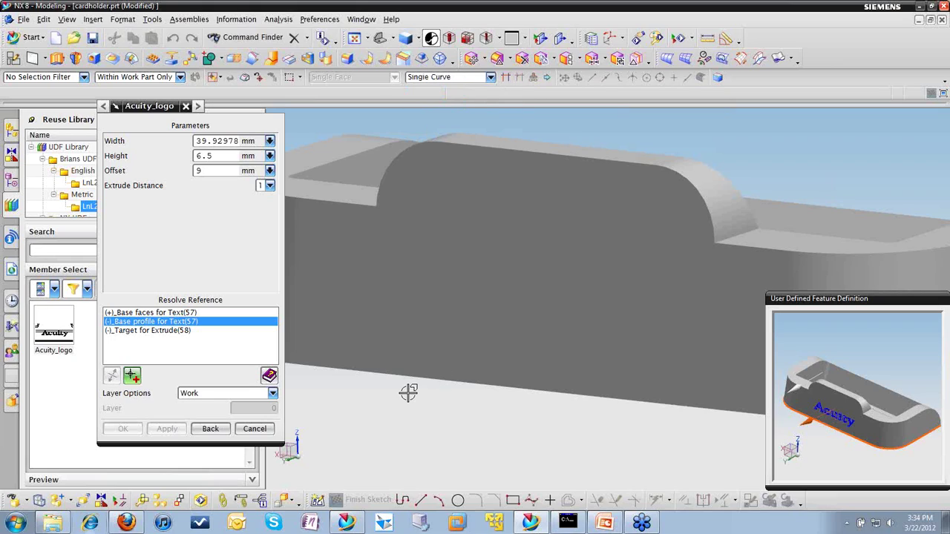
scroll(402, 392, "down", 3)
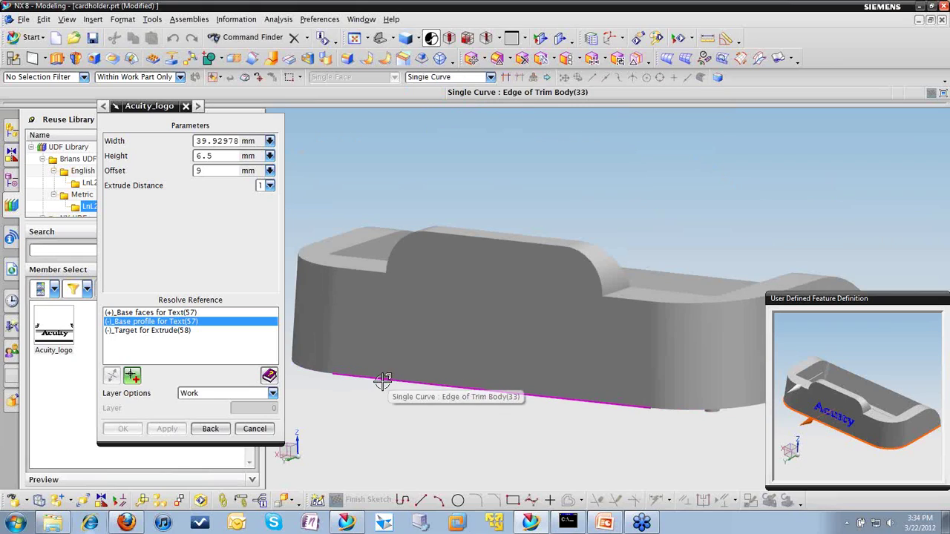
left_click(383, 379)
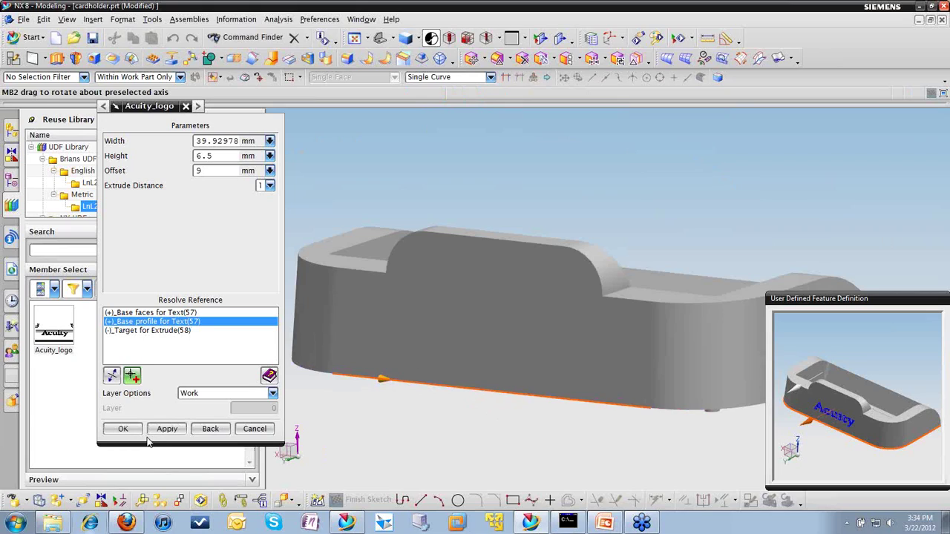
middle_click(515, 460)
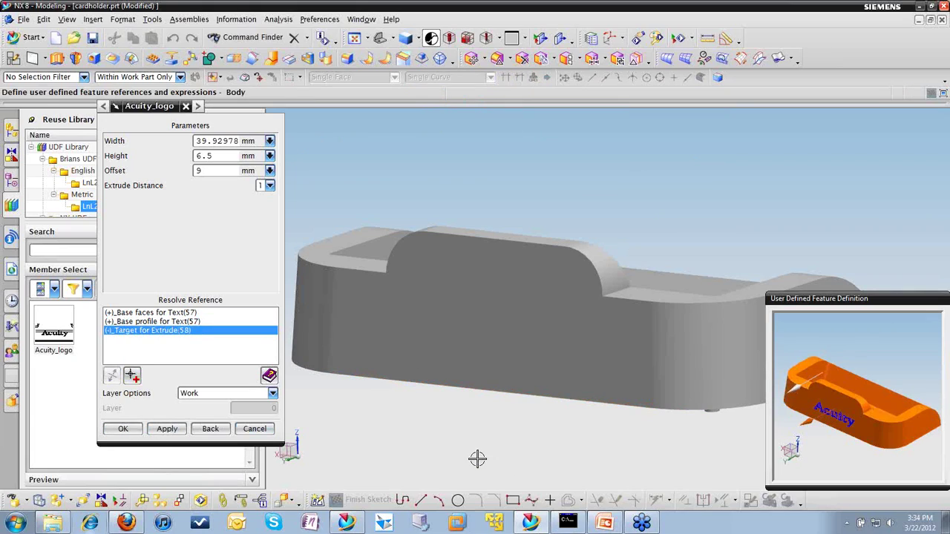
left_click(517, 330)
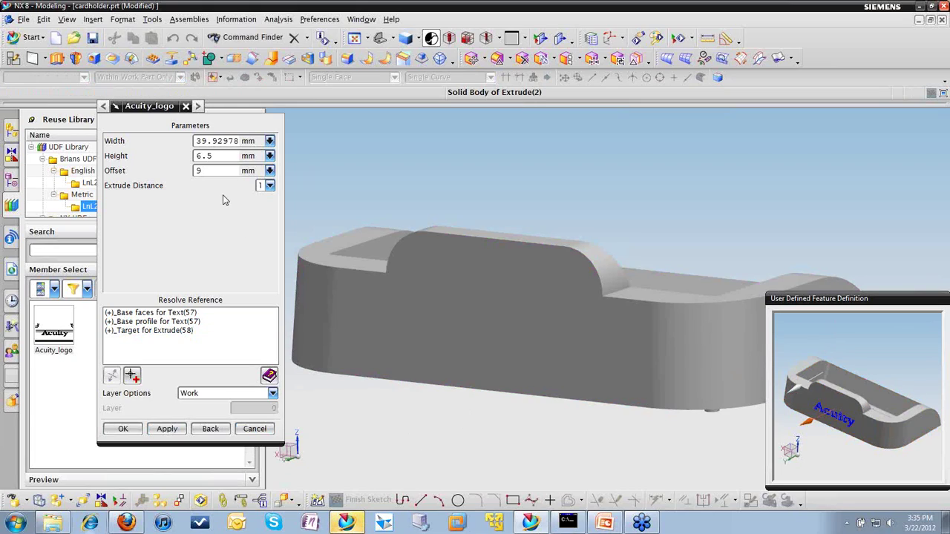
Step: Set the logo's Extrude Distance to 2 and Width to 40 mm, and insert it on the cardholder
left_click(270, 185)
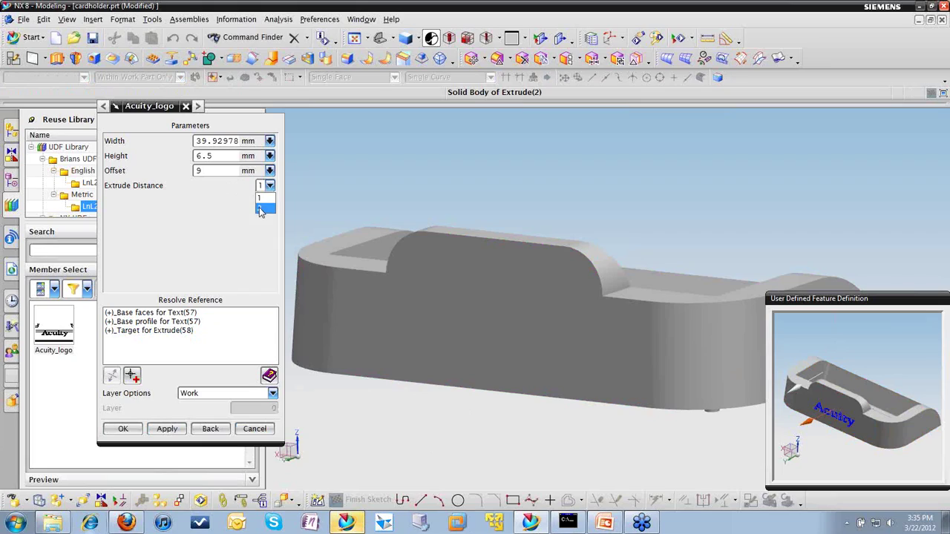
left_click(261, 210)
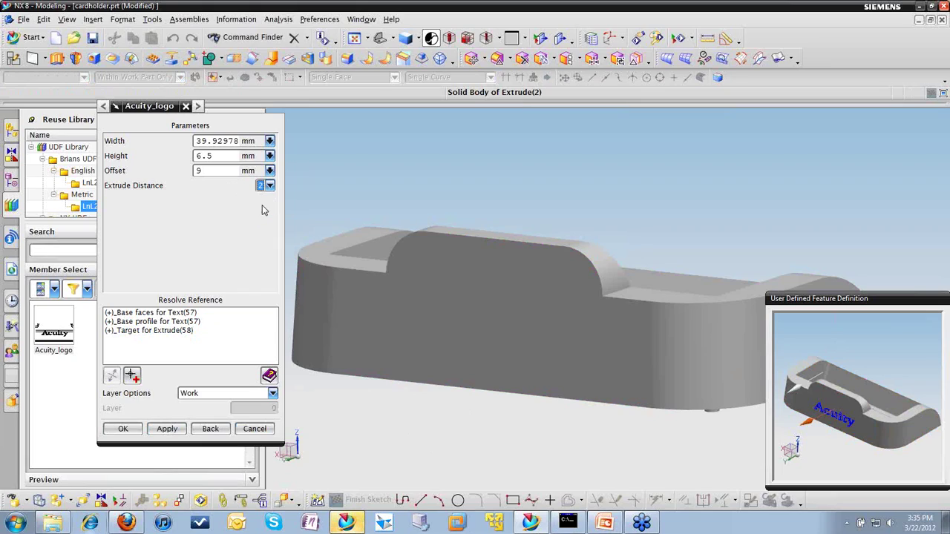
double_click(223, 141)
type("40")
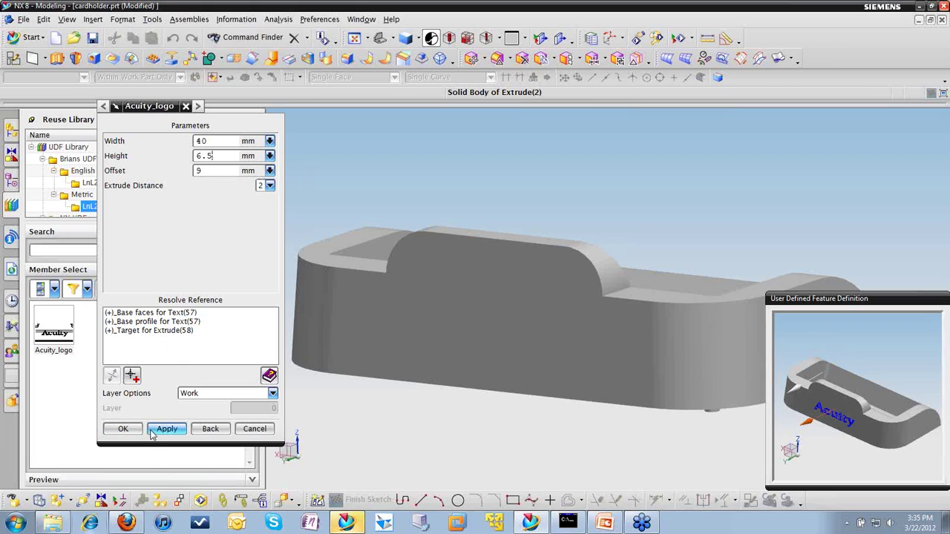
left_click(123, 429)
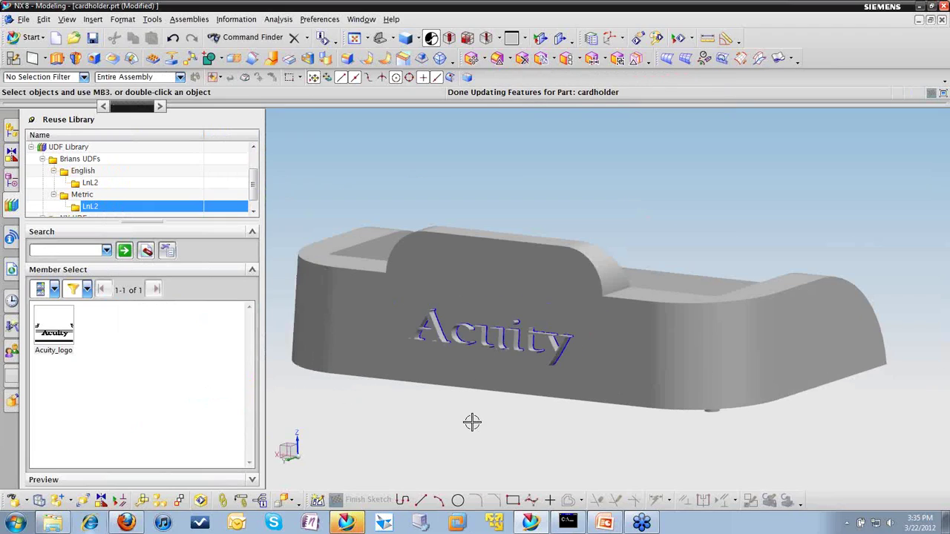
Step: Edit the inserted Acuity_logo feature's Offset to move the text closer to the front face's bottom edge
left_click(17, 178)
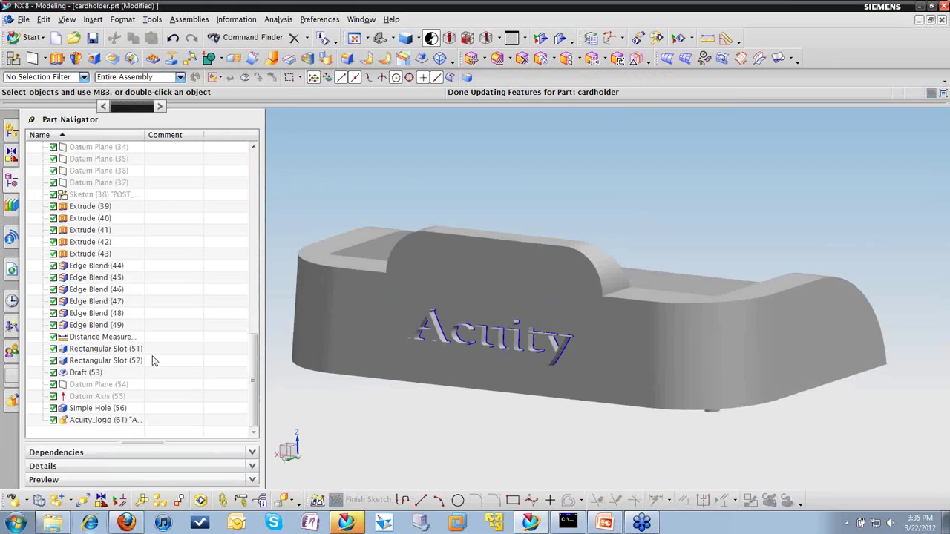
right_click(89, 421)
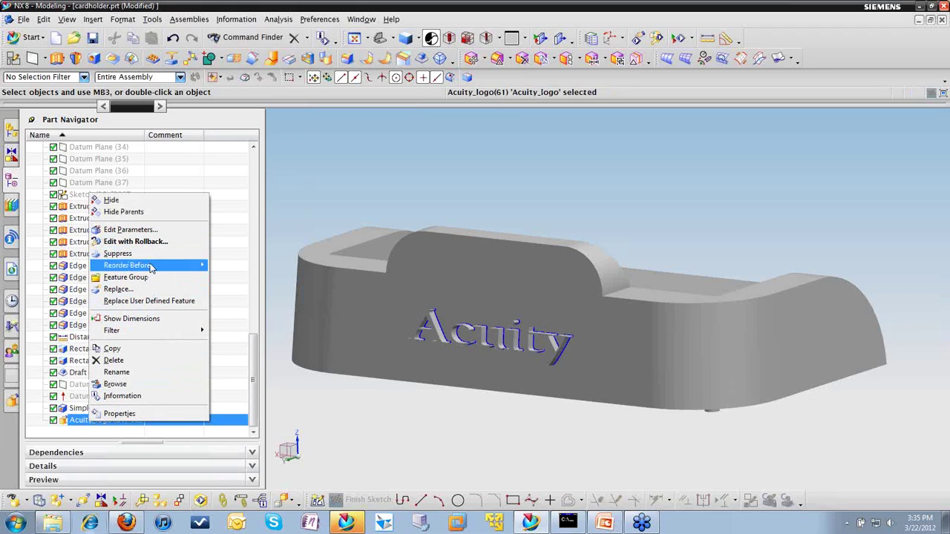
left_click(139, 236)
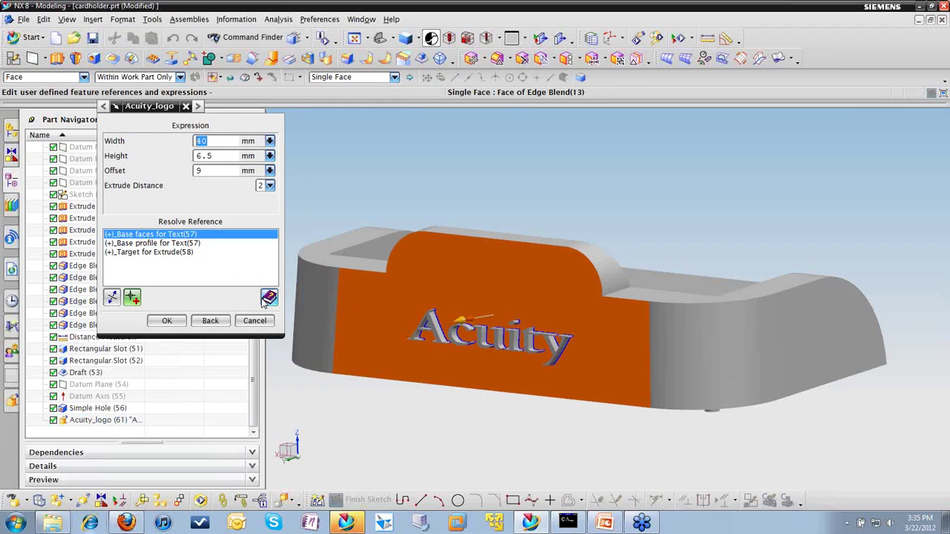
left_click(216, 171)
double_click(216, 171)
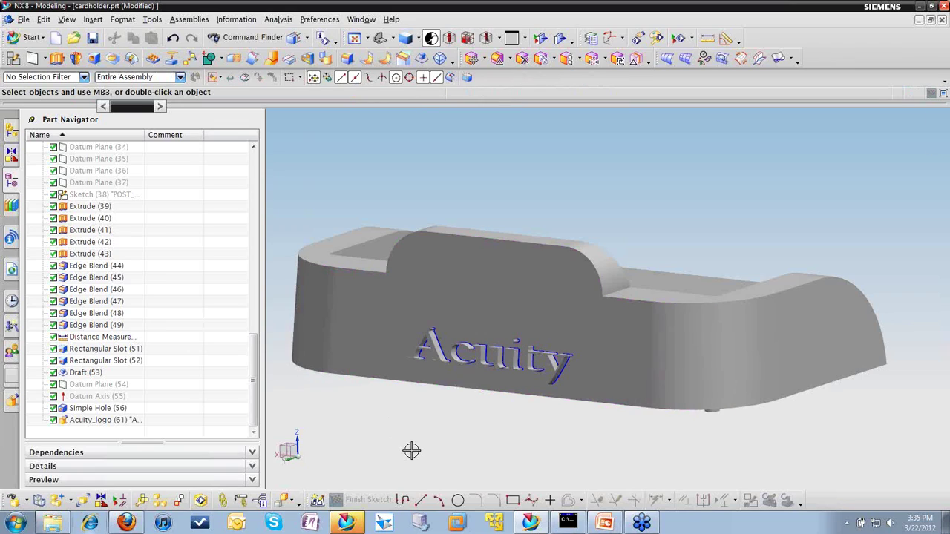
middle_click_drag(651, 373, 623, 376)
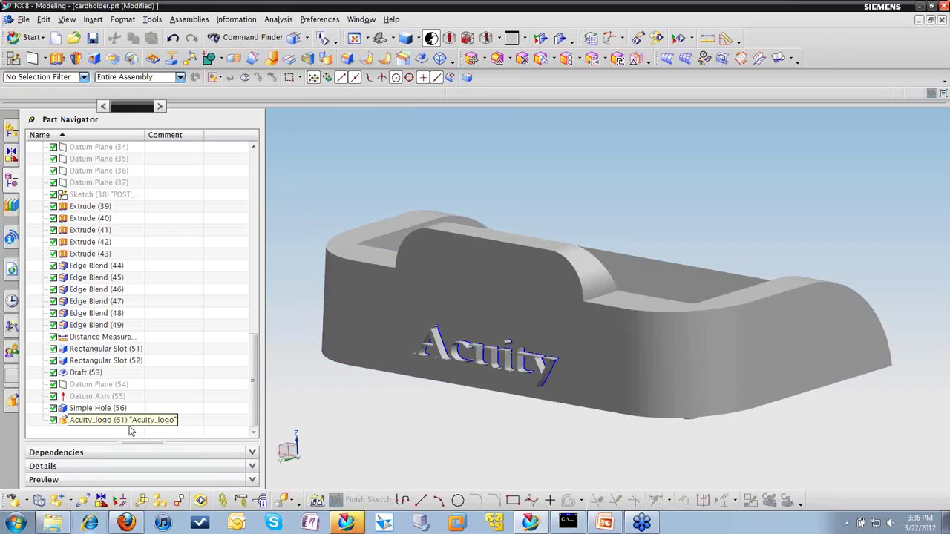
scroll(435, 431, "down", 1)
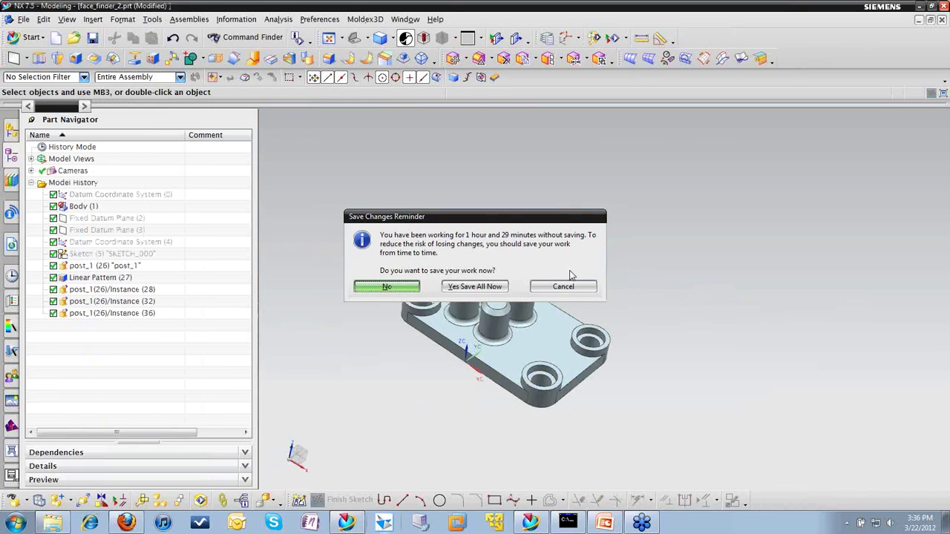
Step: In the NX 7.5 session with face_finder_2.prt, cancel the save reminder and examine the patterned post_1 features
left_click(562, 286)
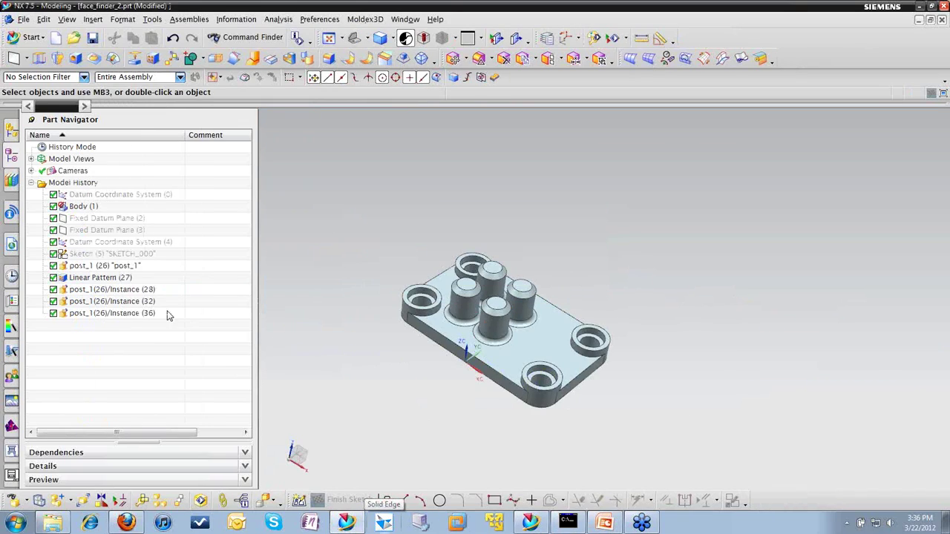
left_click(454, 303)
key("Escape")
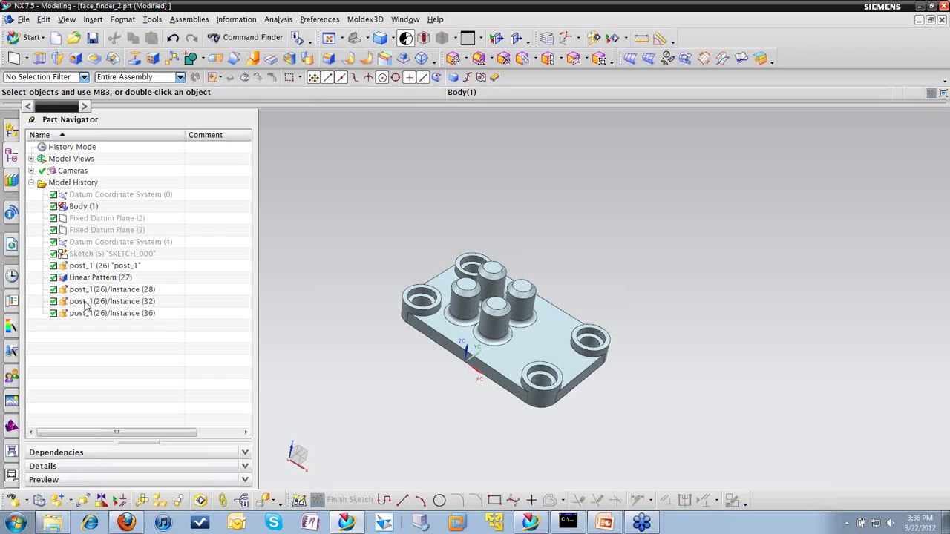
Step: Switch to PowerPoint and show the closing thank-you slide with the presenter's contact information
left_click(613, 524)
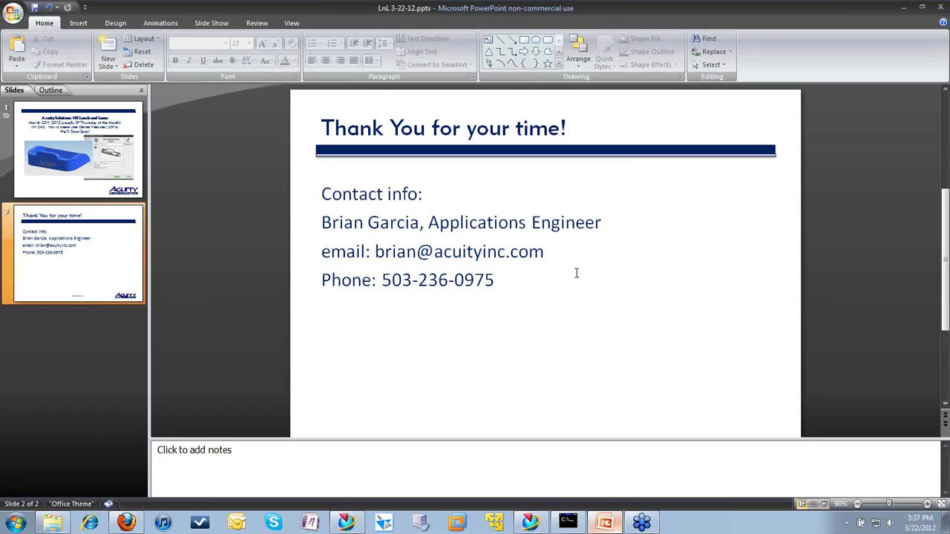
left_click(943, 27)
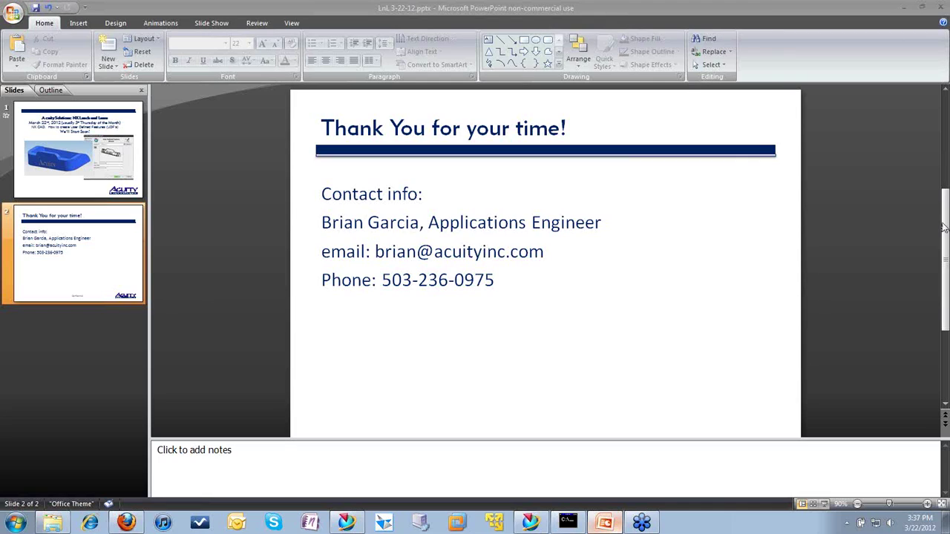
left_click(634, 329)
left_click(612, 520)
left_click(610, 521)
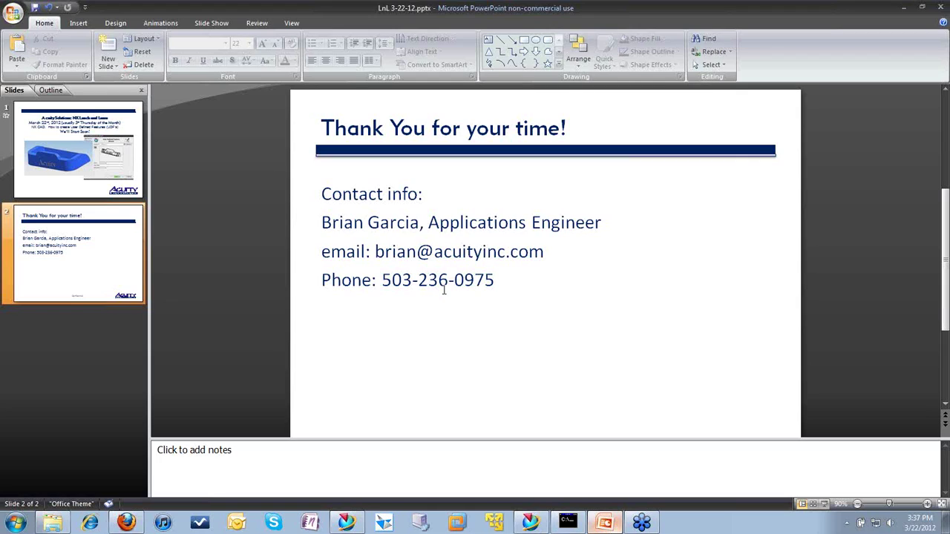
left_click(941, 28)
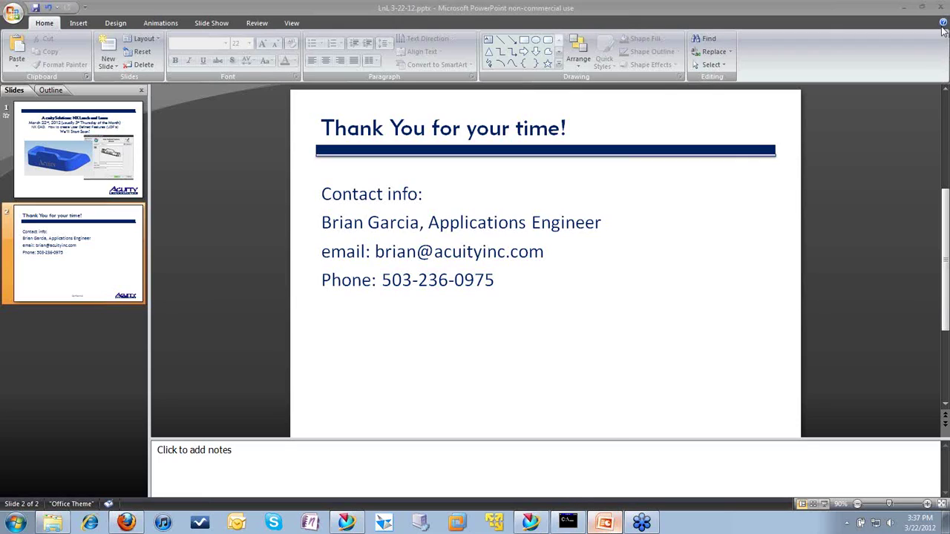